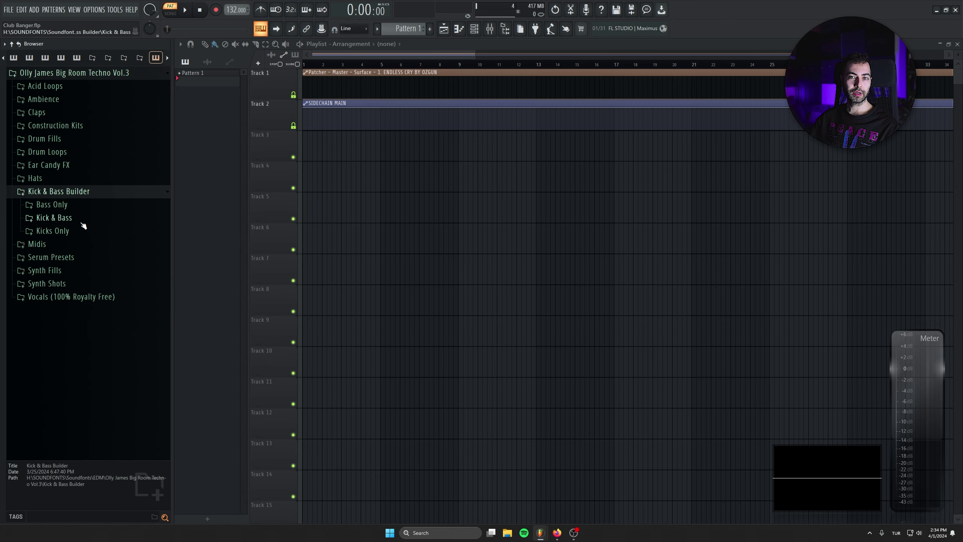
Step: Widen the browser and audition several full loops in the Kick & Bass folder, including FULL-KICK-03, 07 and 13
left_click(54, 218)
left_click_drag(173, 226, 217, 227)
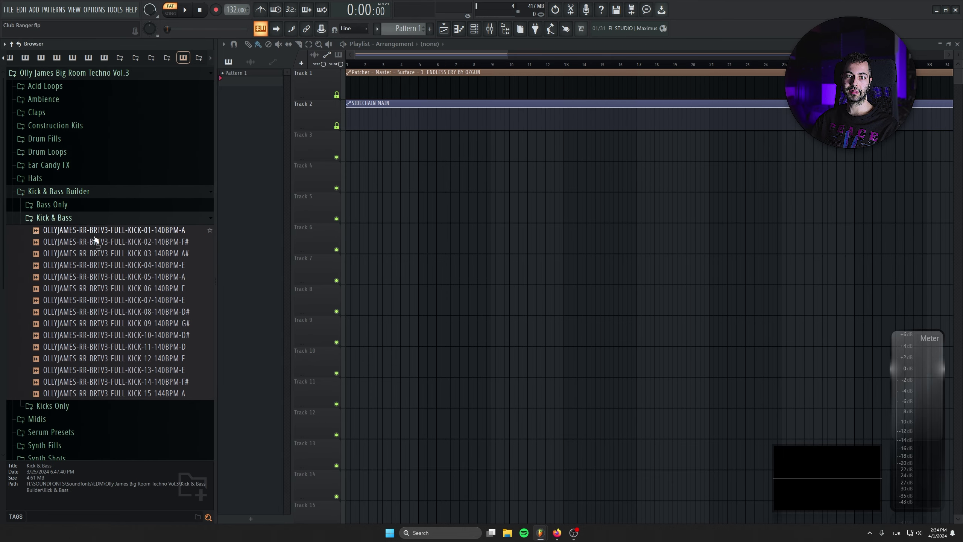
left_click(55, 256)
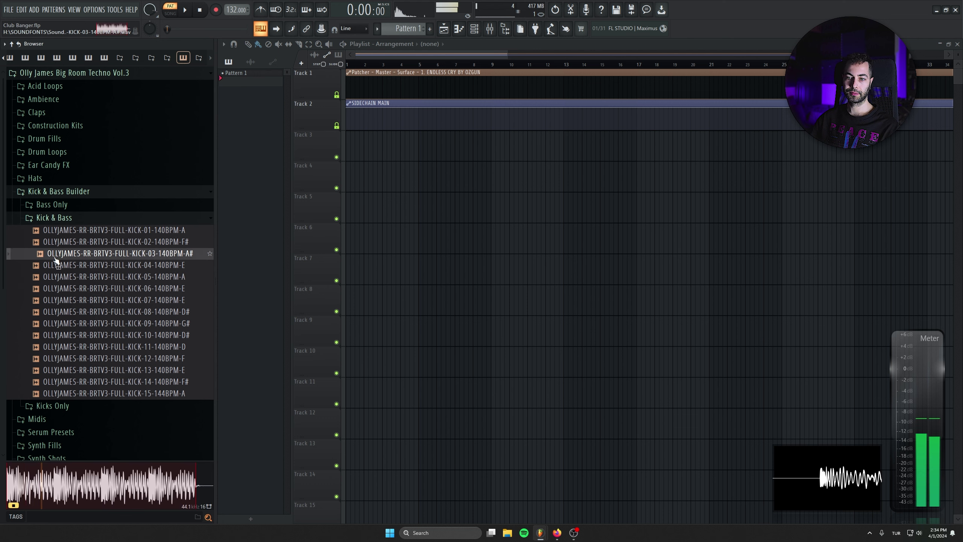
left_click(93, 300)
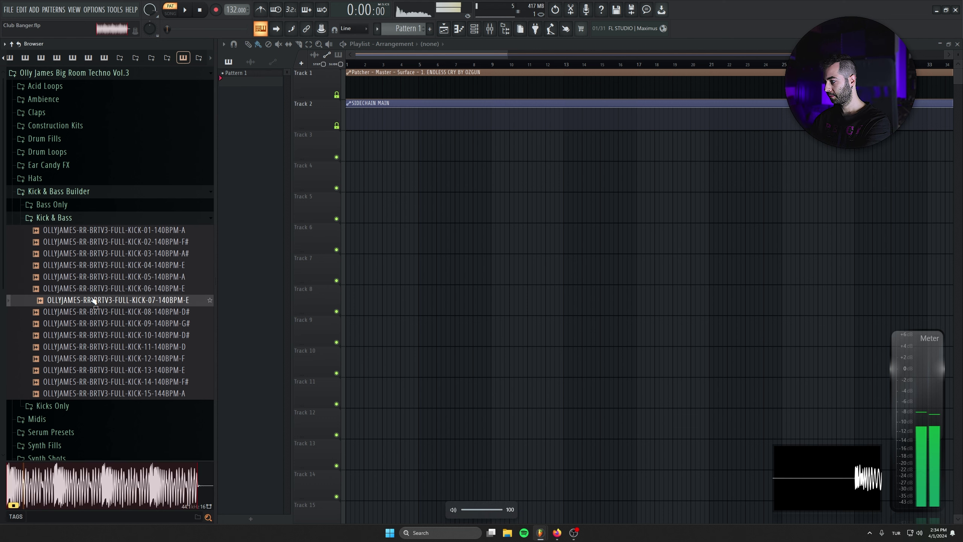
left_click(129, 346)
left_click(130, 374)
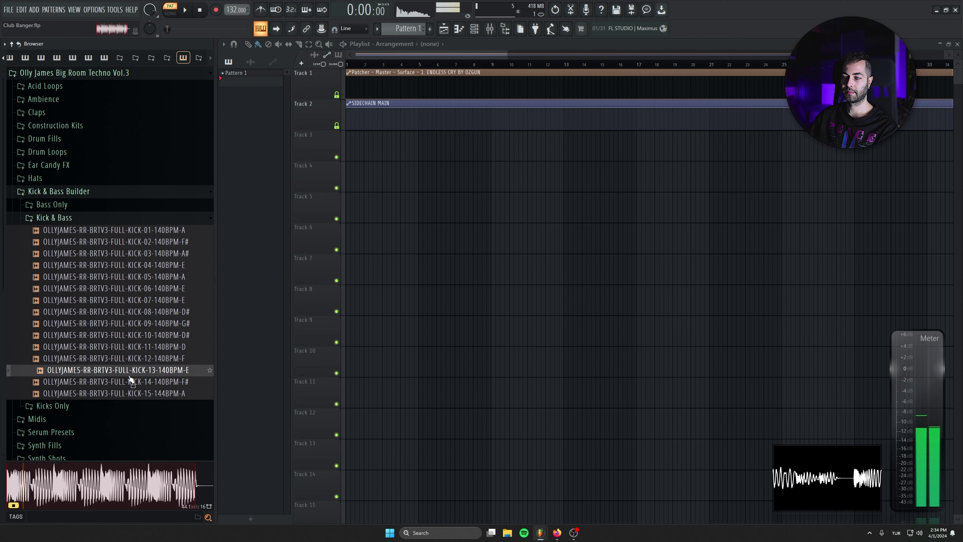
left_click(57, 218)
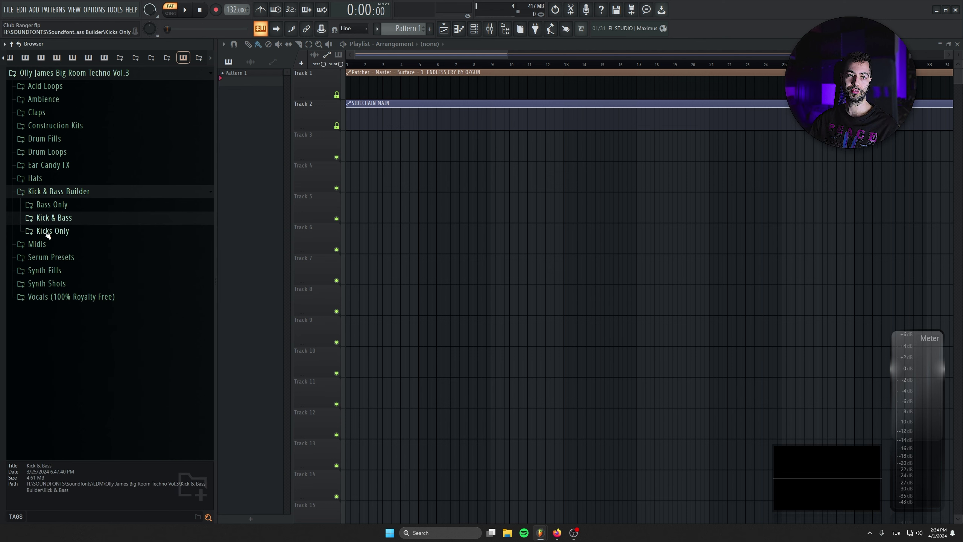
Step: Expand the Kicks Only and Bass Only folders and audition kick loops KICK-01, KICK-03 and KICK-04
left_click(49, 231)
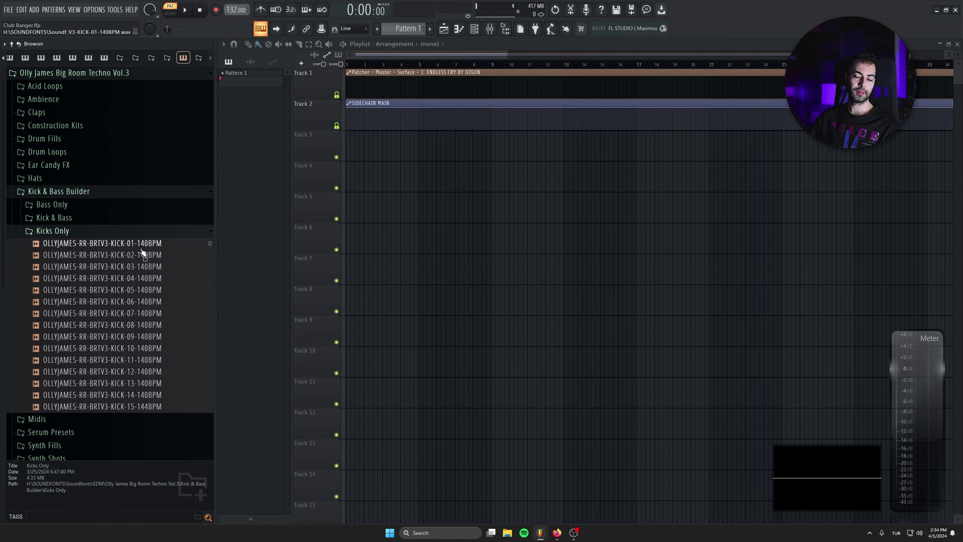
left_click(73, 212)
scroll(110, 266, "down", 5)
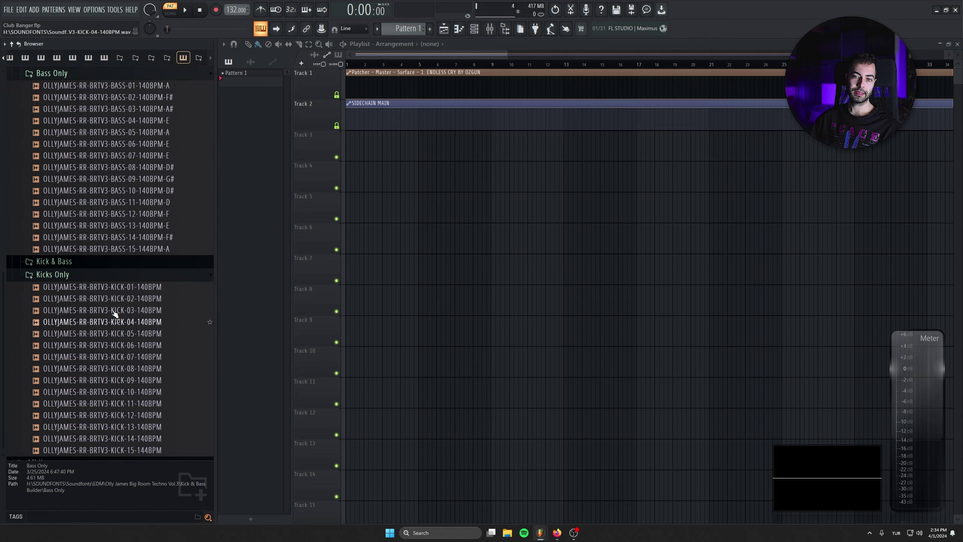
left_click(107, 230)
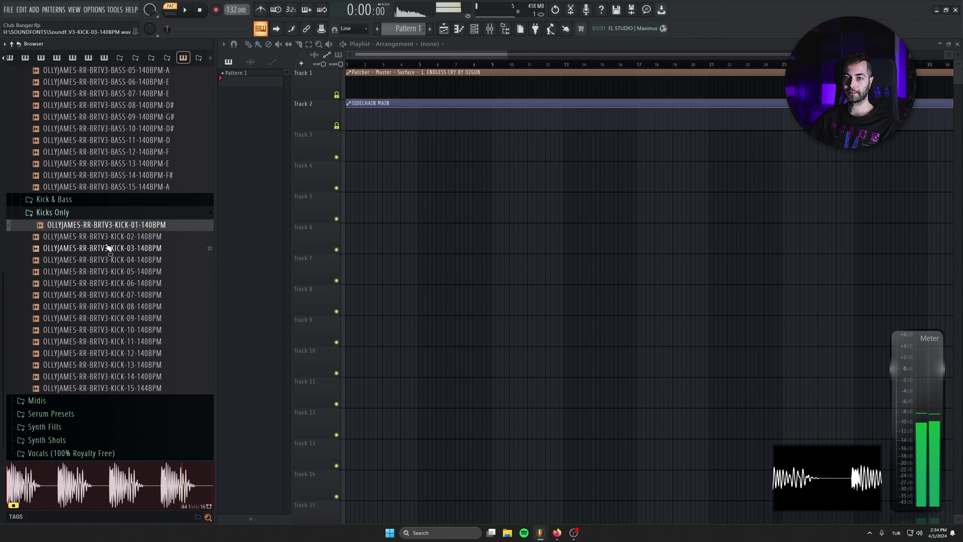
left_click(108, 247)
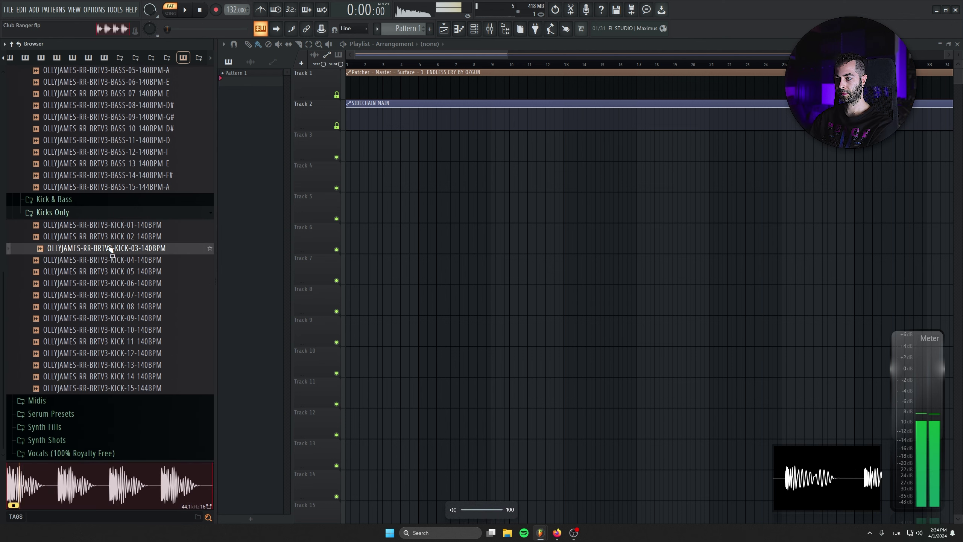
key("Down")
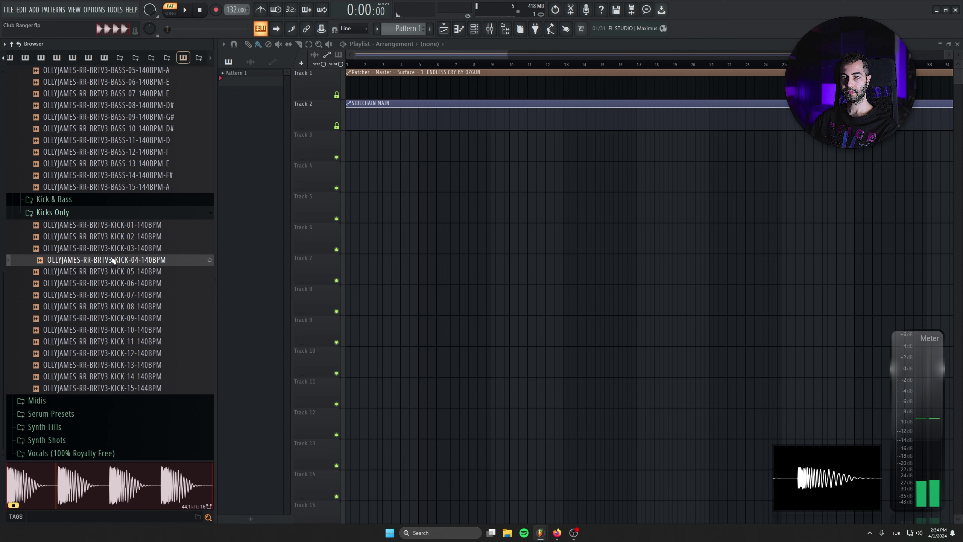
left_click(110, 250)
Step: Place the KICK-03-140BPM loop on Track 6 at the start of bar 9, with the project tempo set to 140
scroll(113, 258, "up", 3)
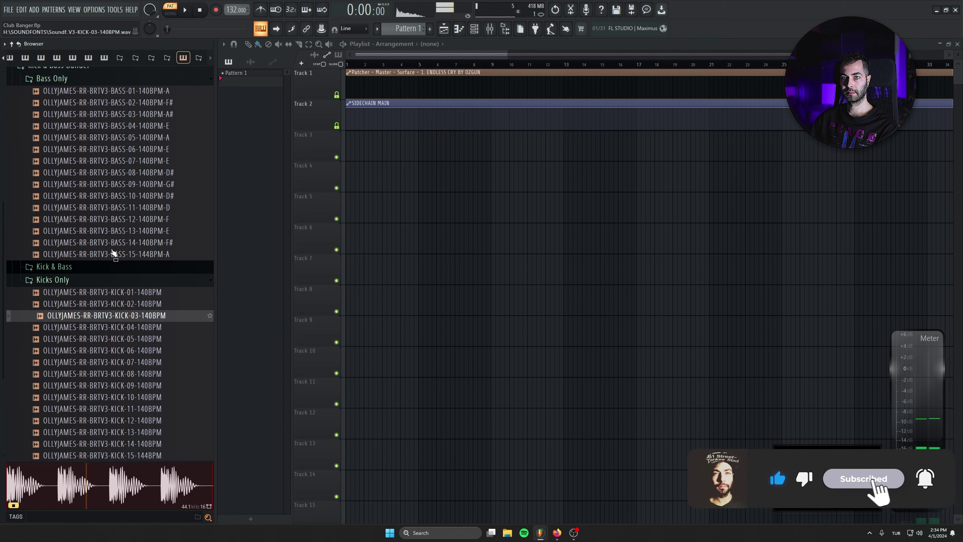
left_click_drag(114, 317, 465, 239)
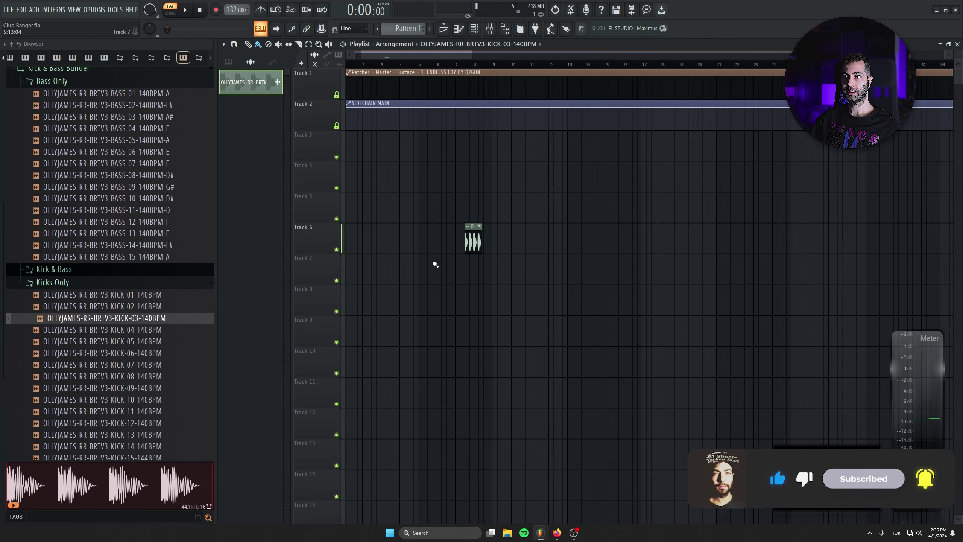
scroll(434, 265, "up", 3)
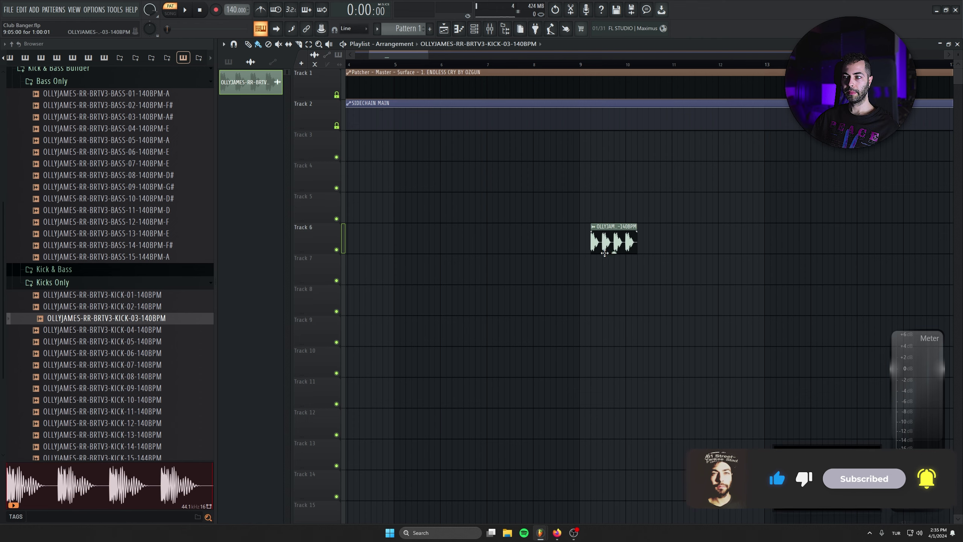
left_click_drag(605, 253, 594, 253)
scroll(628, 299, "up", 3)
Step: Repeat the one-bar kick clip on Track 6 to fill bars 9 through 16, and select that time range
left_click_drag(500, 252, 638, 251)
left_click_drag(452, 246, 748, 247)
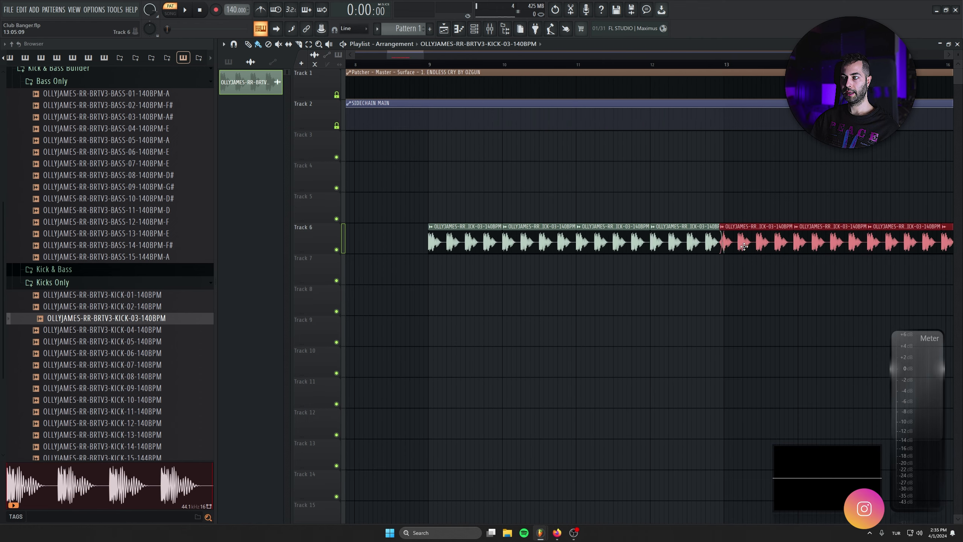
scroll(445, 67, "down", 3)
left_click_drag(440, 67, 538, 68)
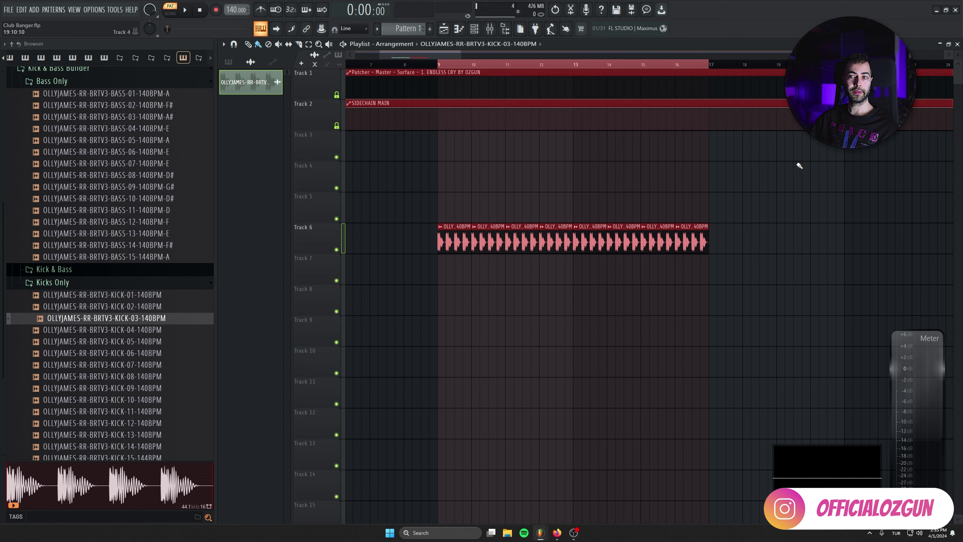
Step: Audition bass loops BASS-03, BASS-02, BASS-05 and BASS-04 in the Bass Only folder
scroll(142, 103, "down", 1)
left_click(142, 103)
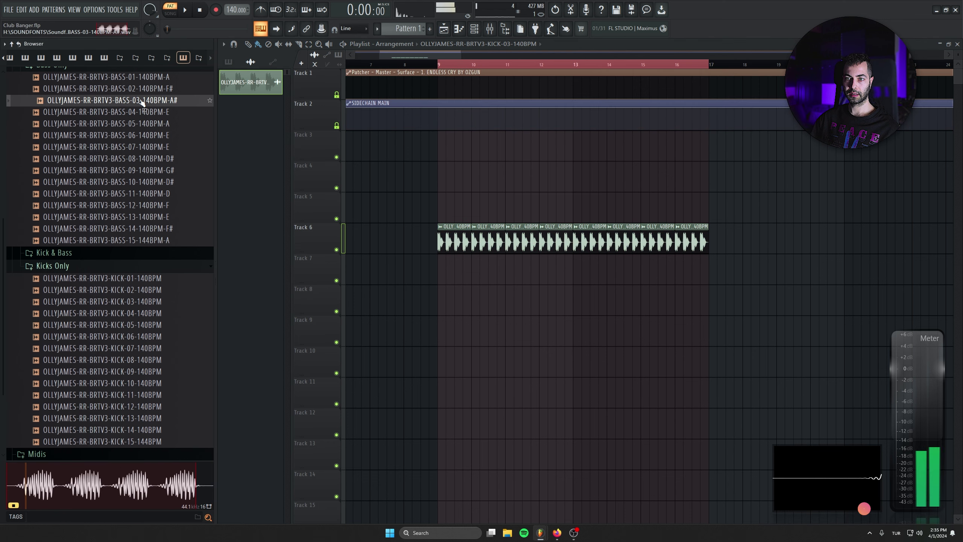
left_click(133, 88)
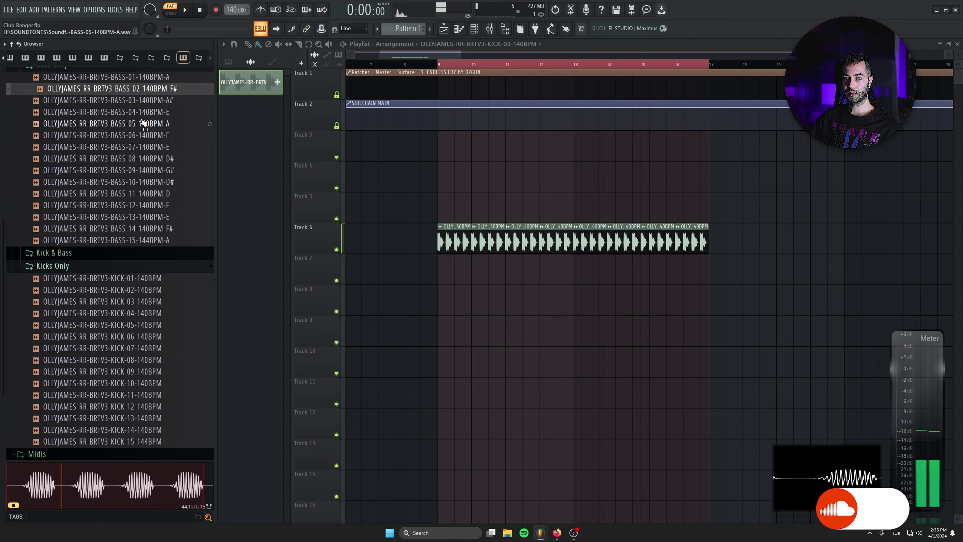
left_click(200, 10)
scroll(133, 133, "up", 2)
scroll(151, 160, "up", 1)
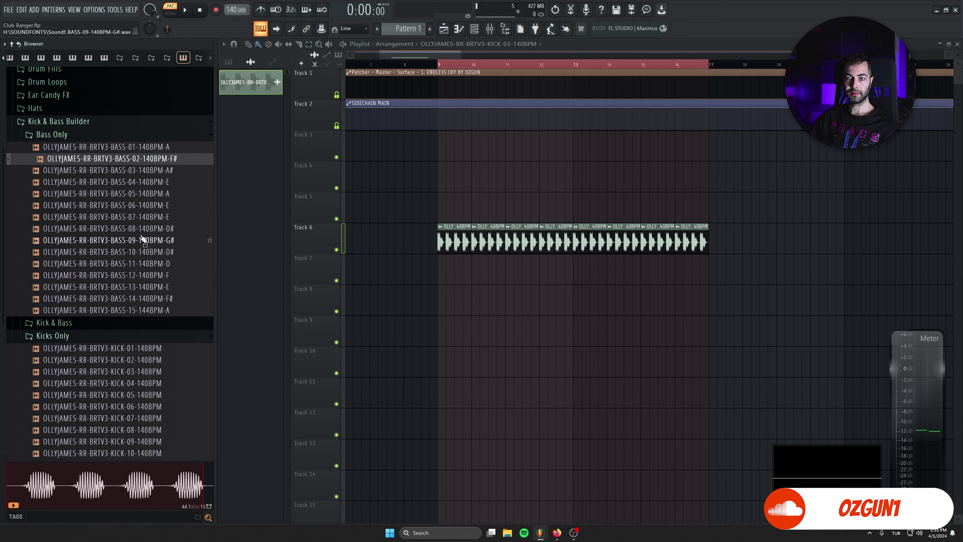
left_click(151, 193)
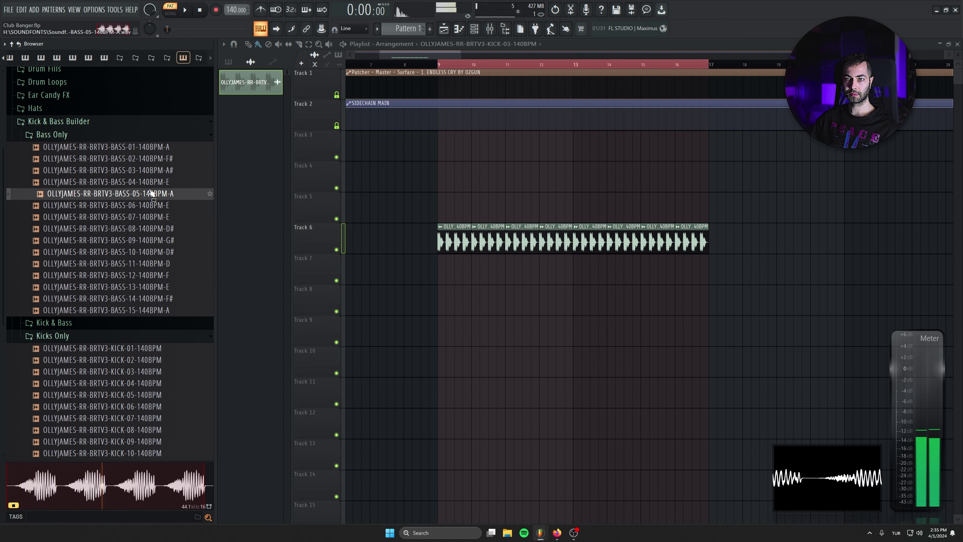
left_click(153, 183)
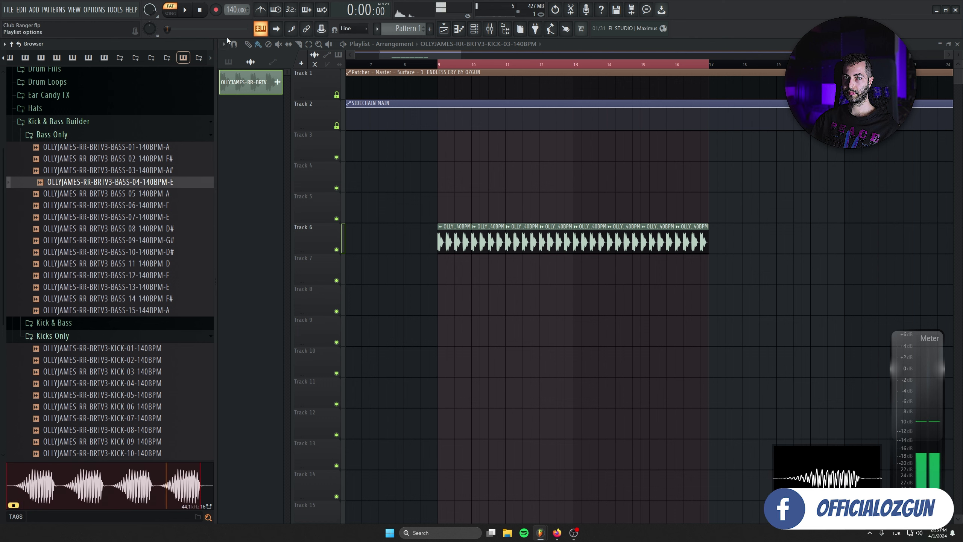
Step: Place the BASS-04-140BPM-E loop on Track 7 at bar 9 under the kick, and select bar 9 as the loop range
left_click_drag(483, 299, 533, 302)
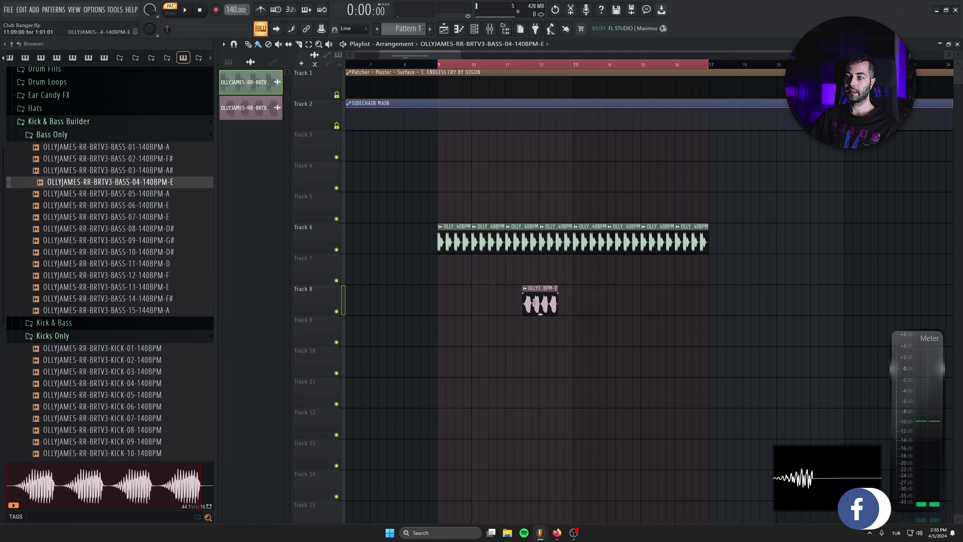
scroll(454, 262, "up", 4)
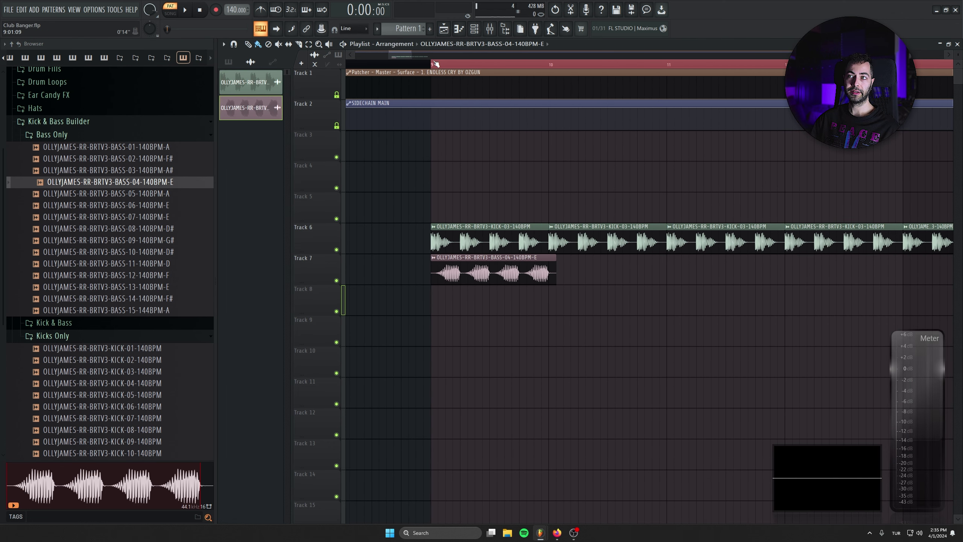
left_click_drag(433, 63, 542, 65)
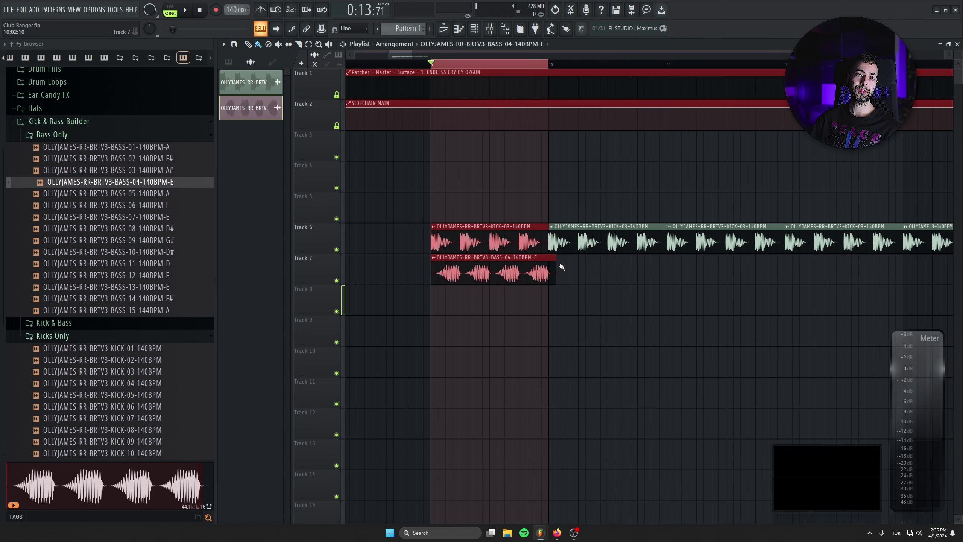
left_click(632, 295)
right_click(720, 313)
Step: Try alternative bass loops in the Track 7 clip during looped playback, and replace its sample with BASS-03-140BPM-A#
key("space")
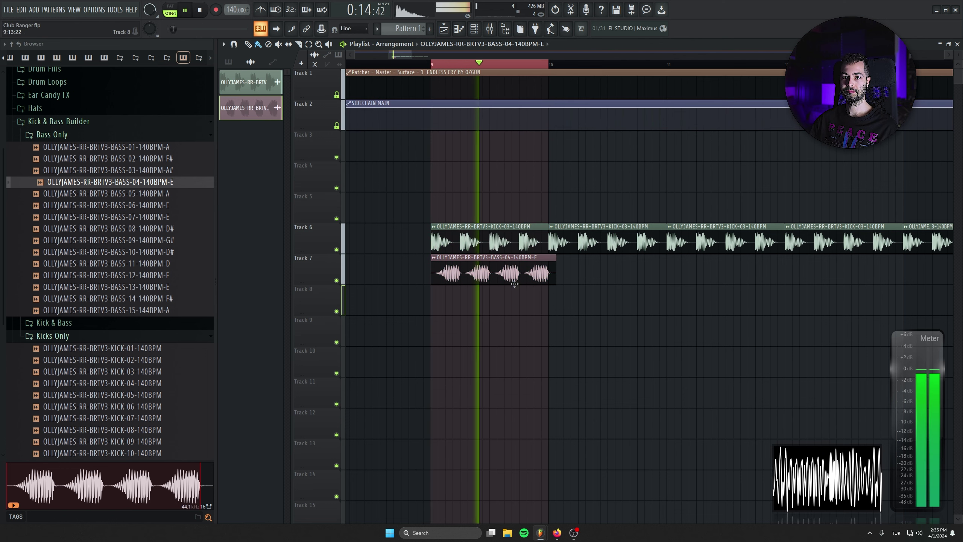
left_click(152, 216)
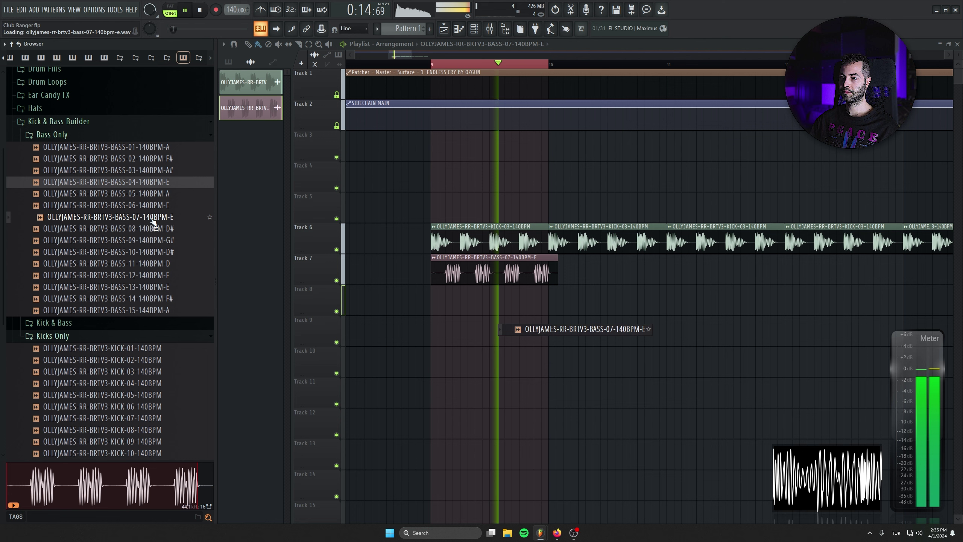
left_click(159, 287)
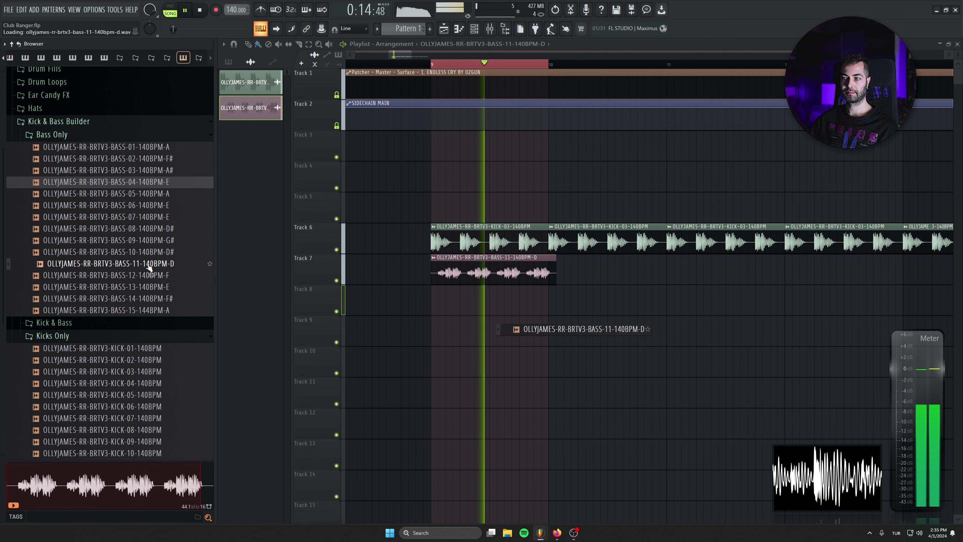
left_click(171, 299)
left_click(173, 171)
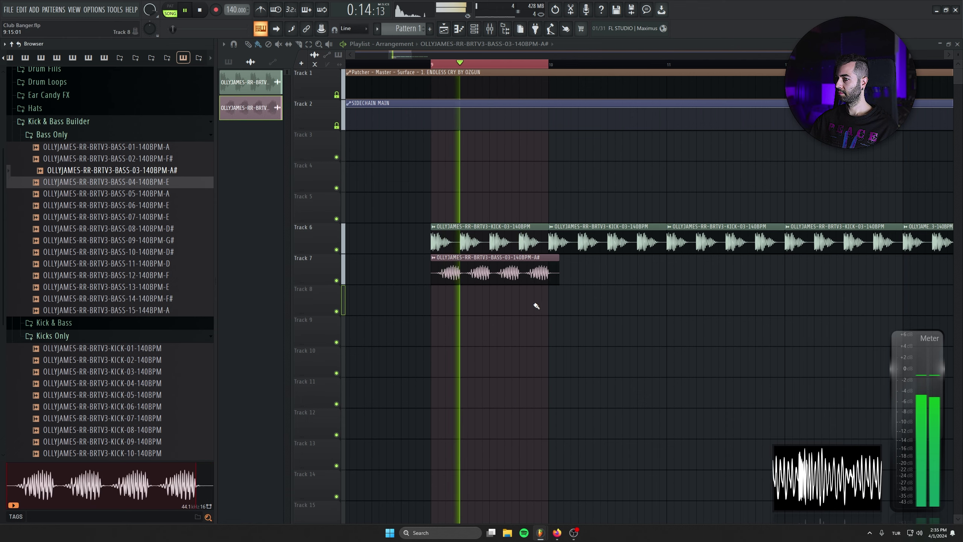
Step: Trim the end of the Track 7 bass clip so that it ends exactly at bar 10
scroll(535, 305, "up", 4)
scroll(586, 283, "up", 2)
scroll(652, 280, "up", 2)
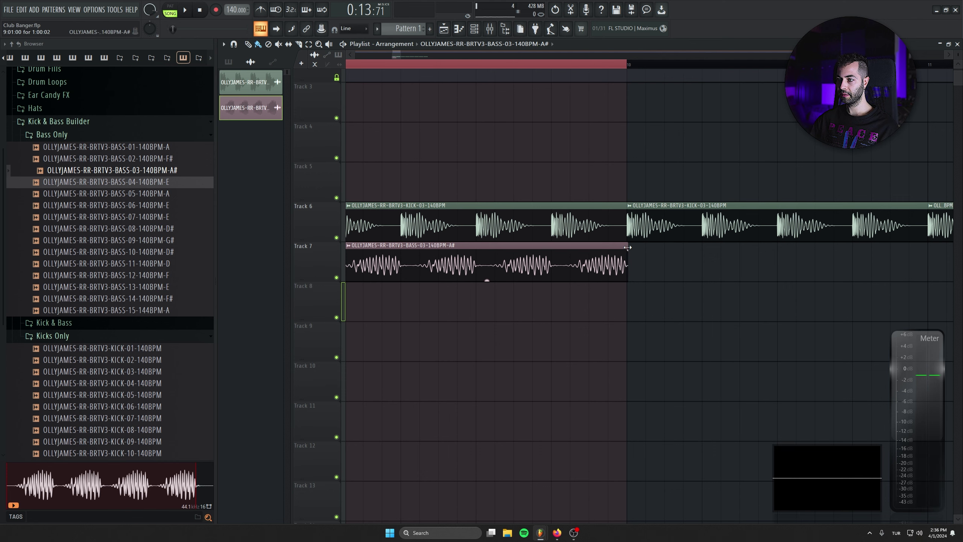
left_click_drag(375, 252, 427, 249)
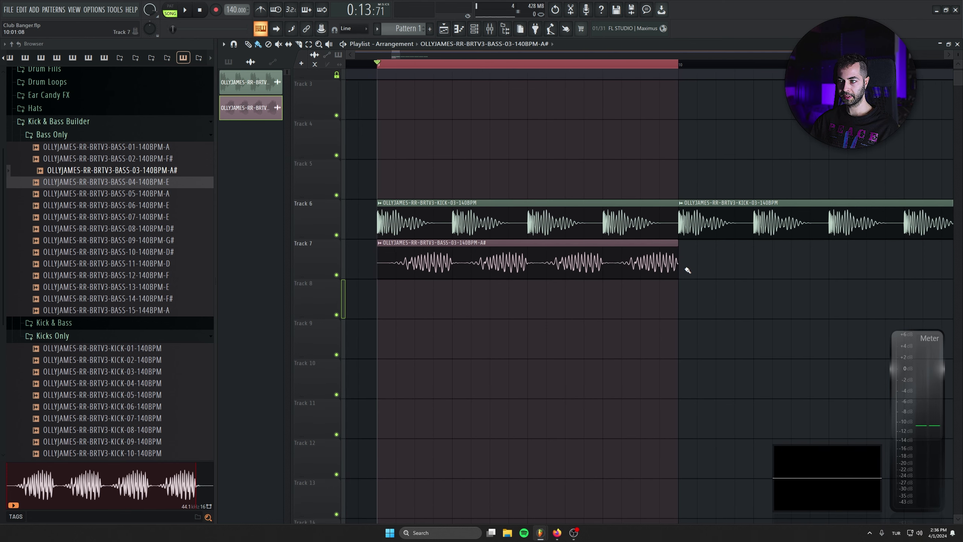
Step: Duplicate the one-bar bass clip seven times on Track 7 to fill bars 9 through 16
scroll(420, 233, "down", 6)
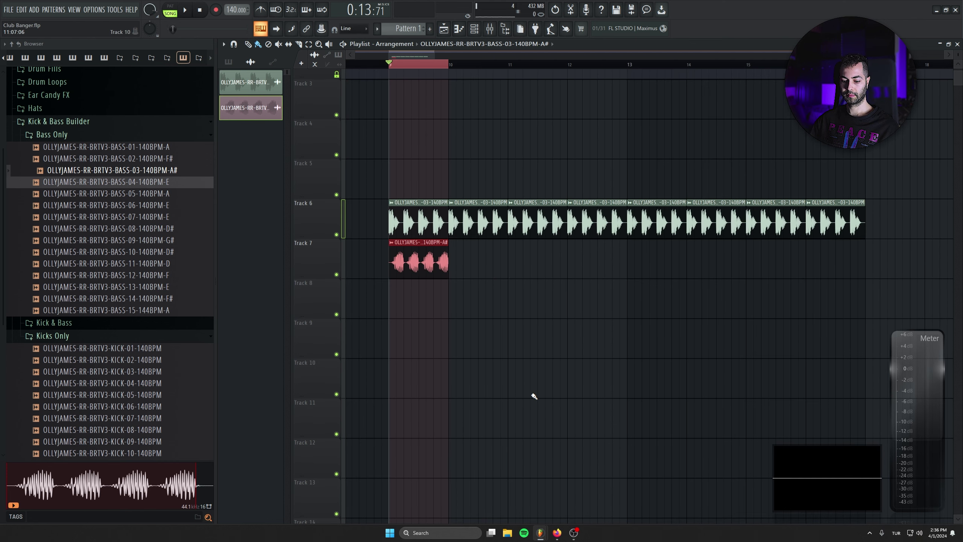
key("ctrl+b")
key("ctrl+b")
key("ctrl+b")
key("ctrl+b")
key("ctrl+b")
key("ctrl+b")
key("ctrl+b")
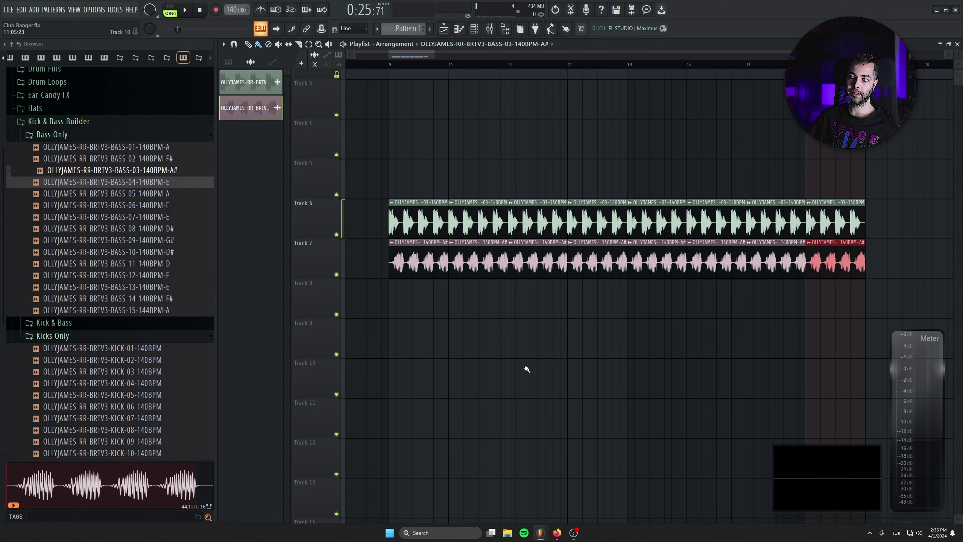
Step: Select all kick and bass clips across bars 9 through 16, and play them back together
key("ctrl+a")
key("space")
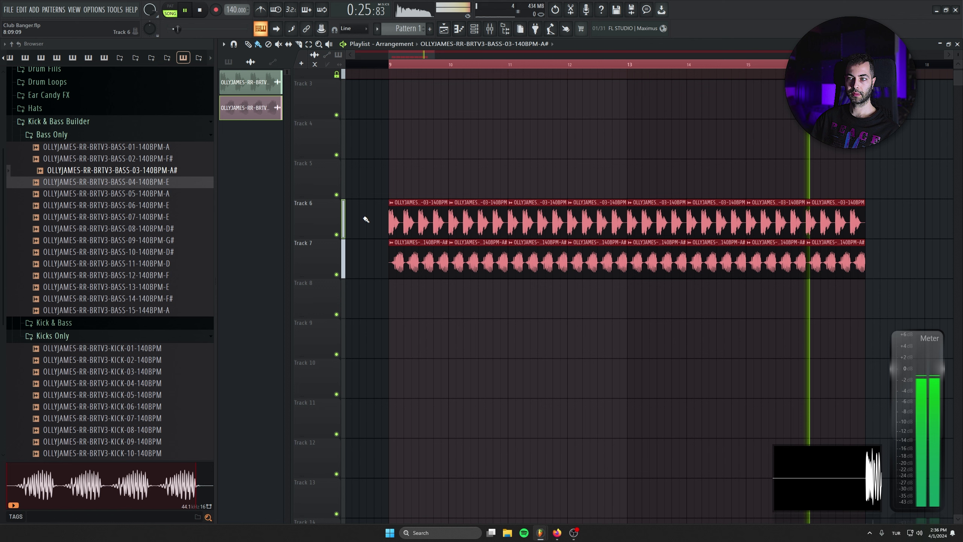
left_click(680, 332)
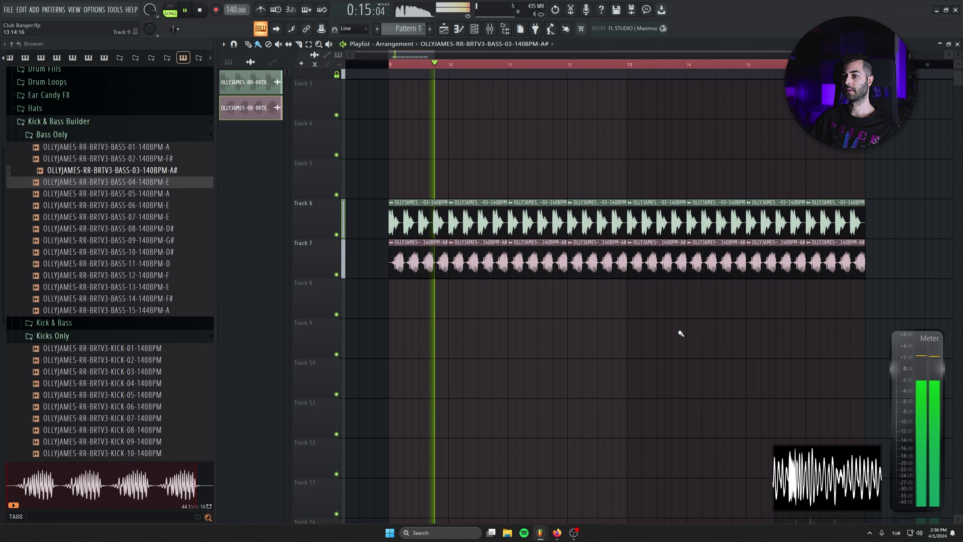
Step: Stop playback and route the KICK-03 audio clip's channel to mixer track 4, Kick 1
double_click(492, 224)
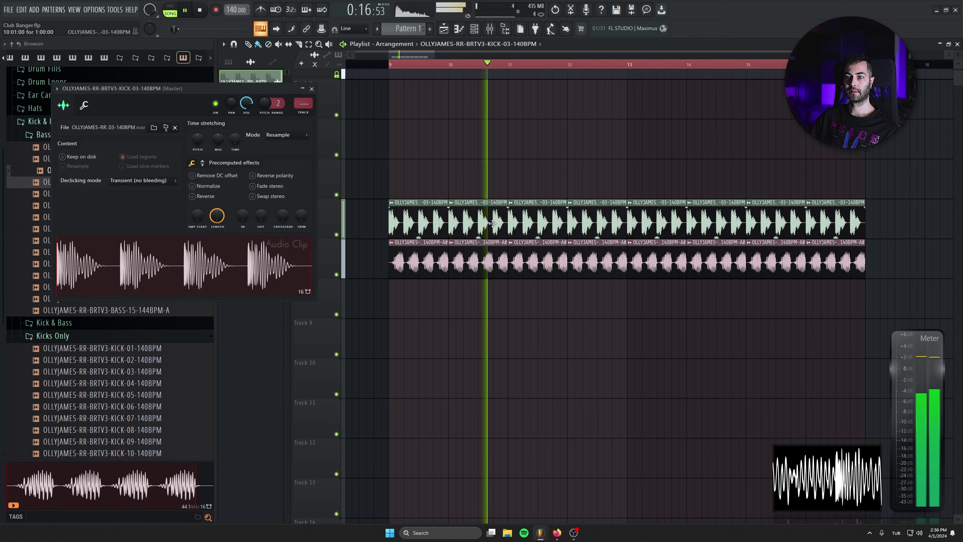
key("space")
double_click(302, 102)
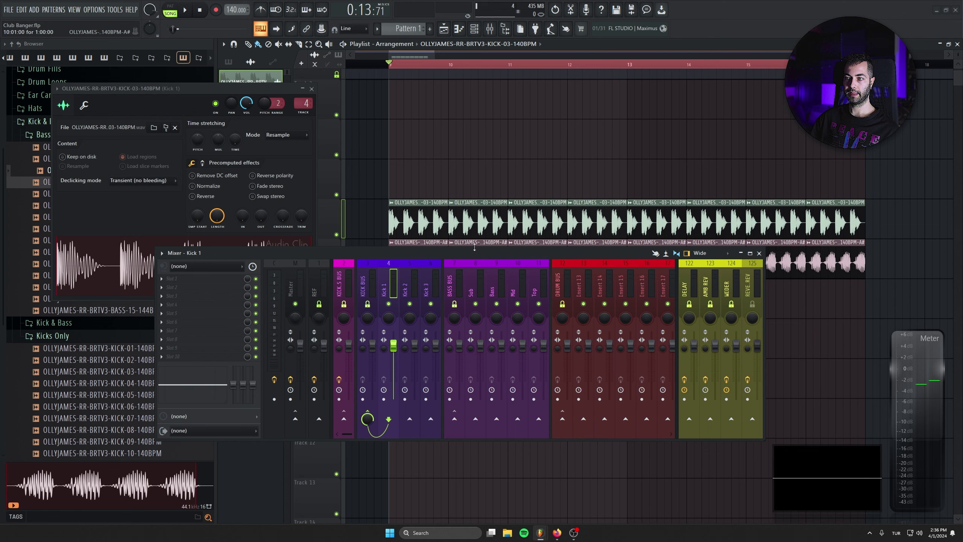
Step: Route the BASS-03 audio clip's channel to mixer track 8, Sub
double_click(473, 246)
left_click(324, 101)
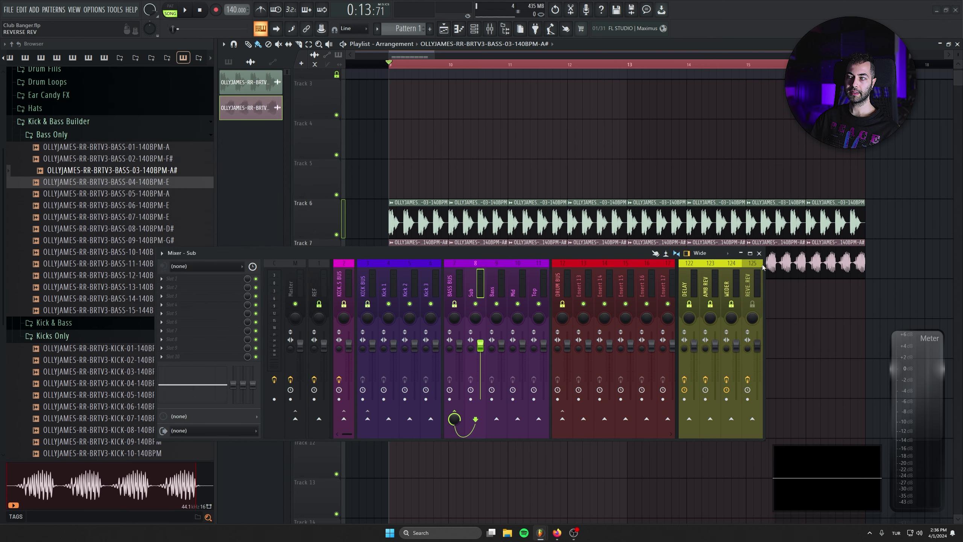
key("F9")
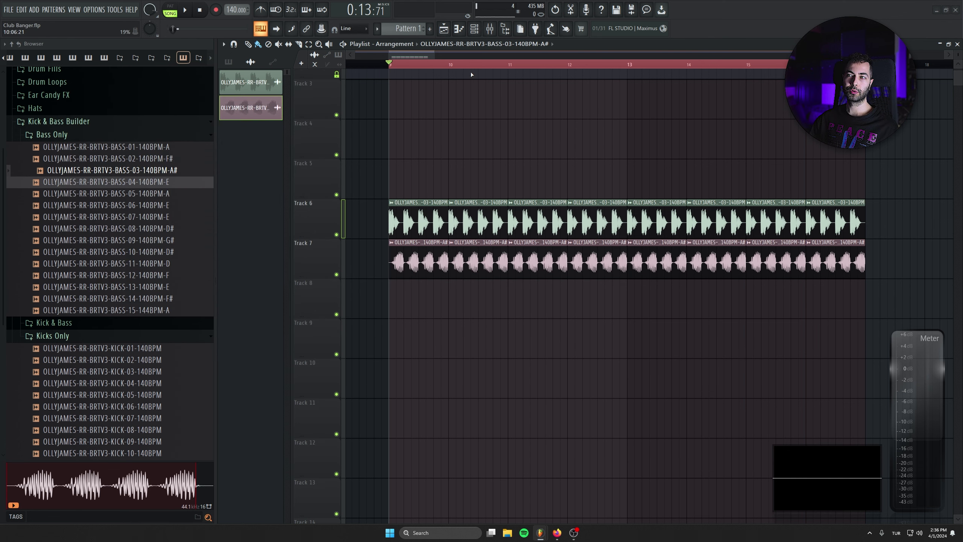
left_click(490, 31)
left_click(490, 31)
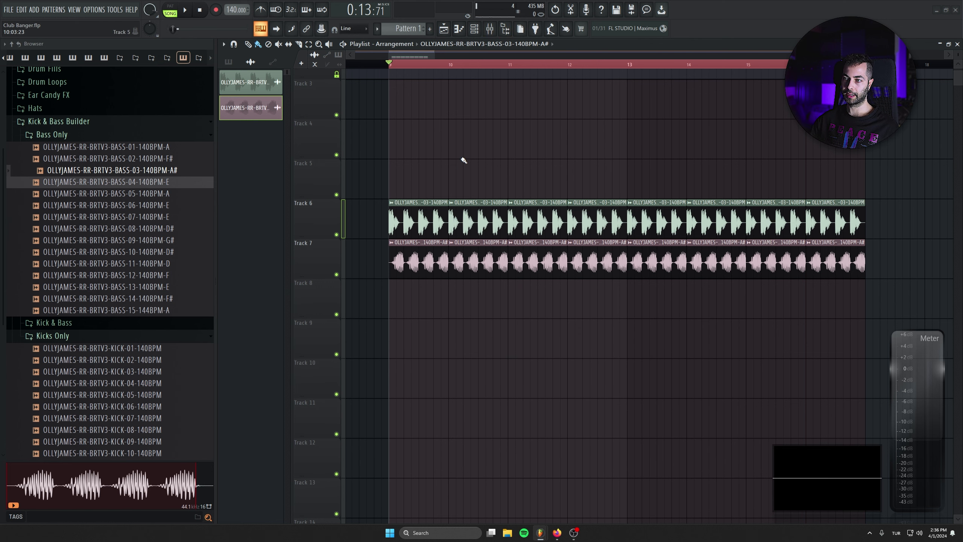
Step: Play the kick and bass clips briefly, stop playback, and add a Serum instrument channel to the channel rack
key("space")
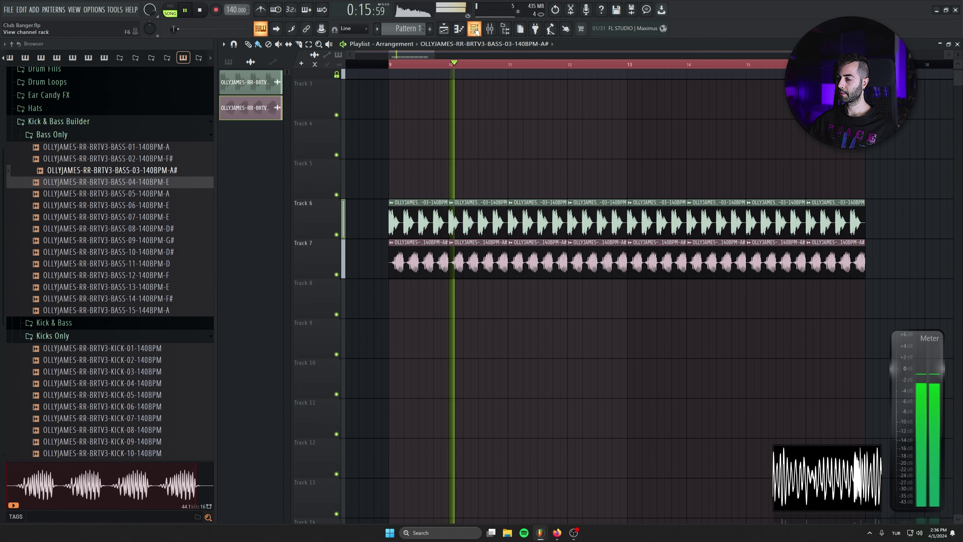
left_click(474, 29)
key("space")
right_click(500, 325)
mouse_move(519, 396)
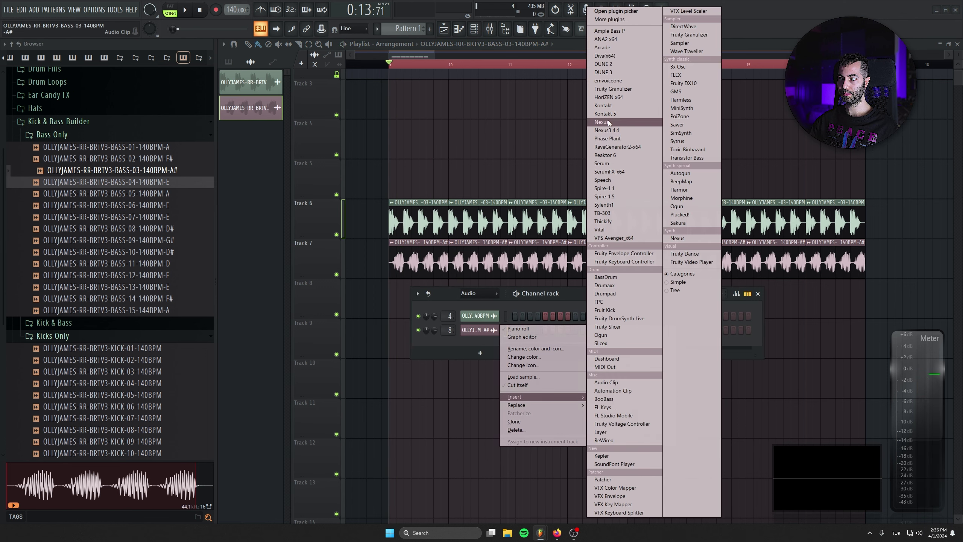
left_click(601, 164)
left_click_drag(277, 121, 609, 187)
Step: Show the sample pack's Serum presets in the Olly James Big Room Techno Vol.3 folder
scroll(135, 303, "down", 4)
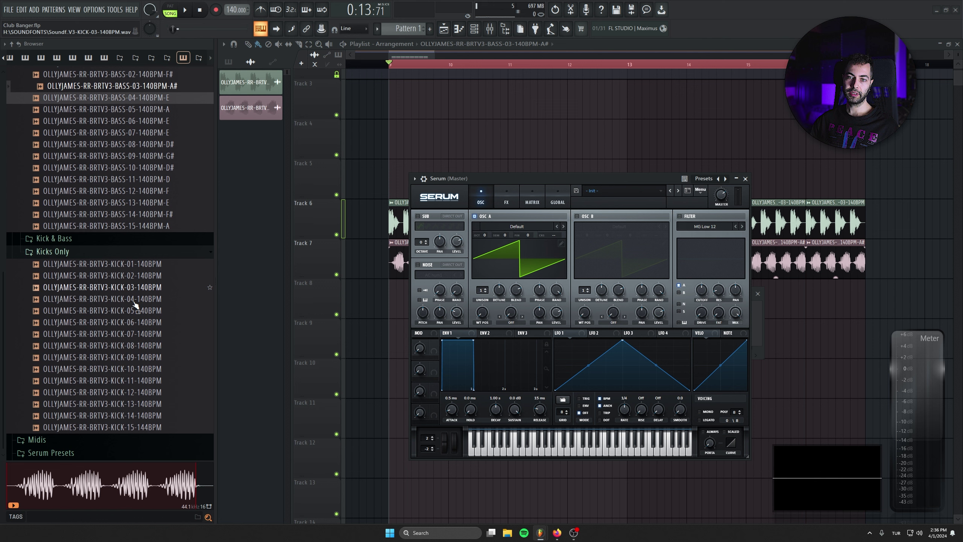
left_click(51, 452)
left_click(141, 404)
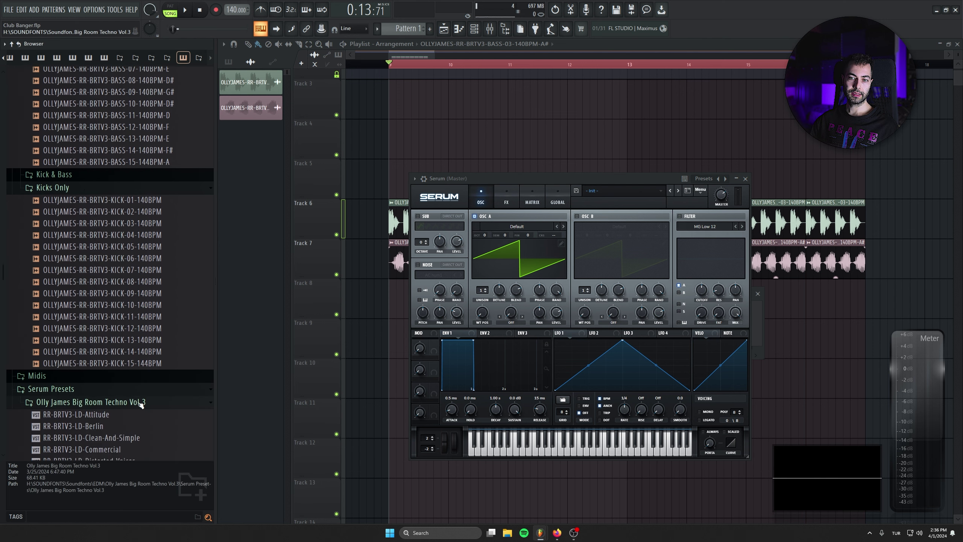
Step: Load the PML BS Am I Real preset into Serum and close the synth's window
left_click(576, 191)
mouse_move(541, 240)
mouse_move(604, 249)
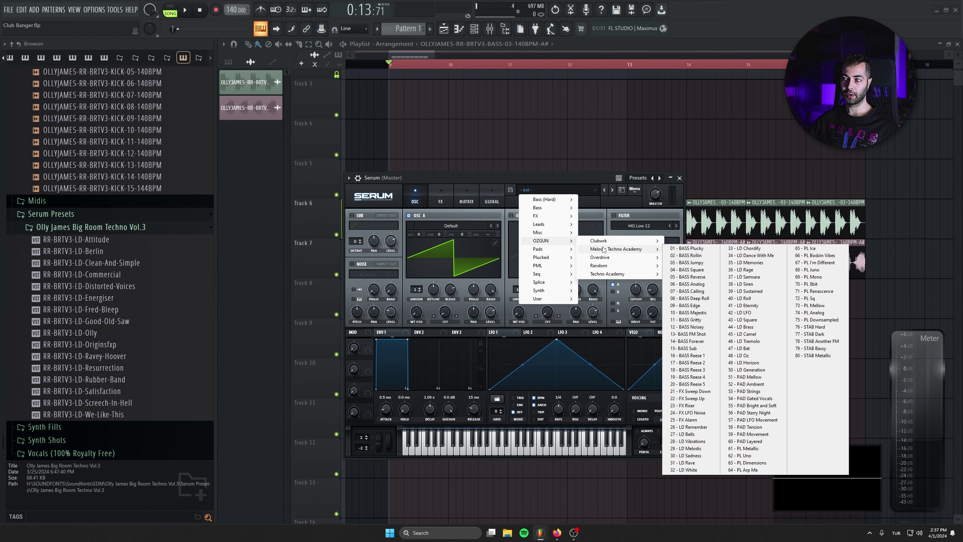
mouse_move(555, 265)
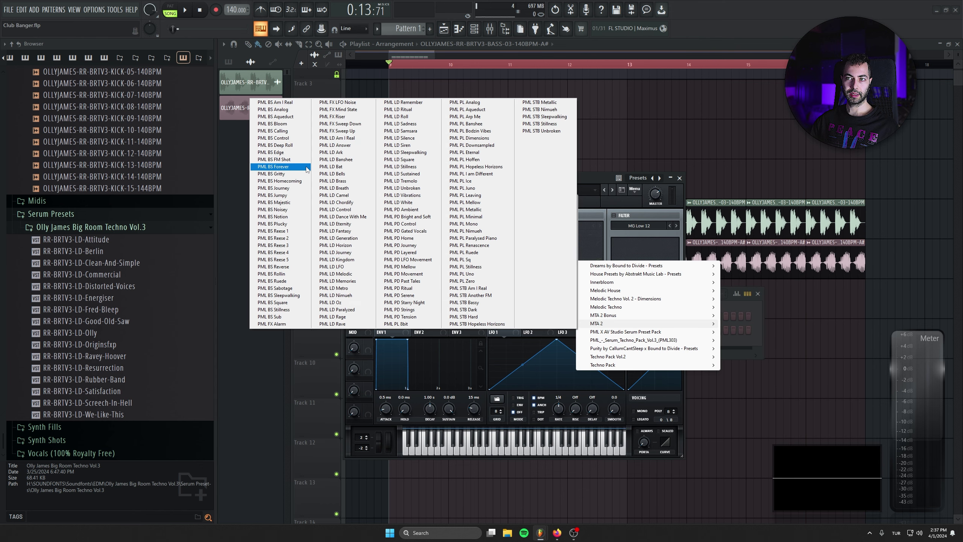
left_click(303, 105)
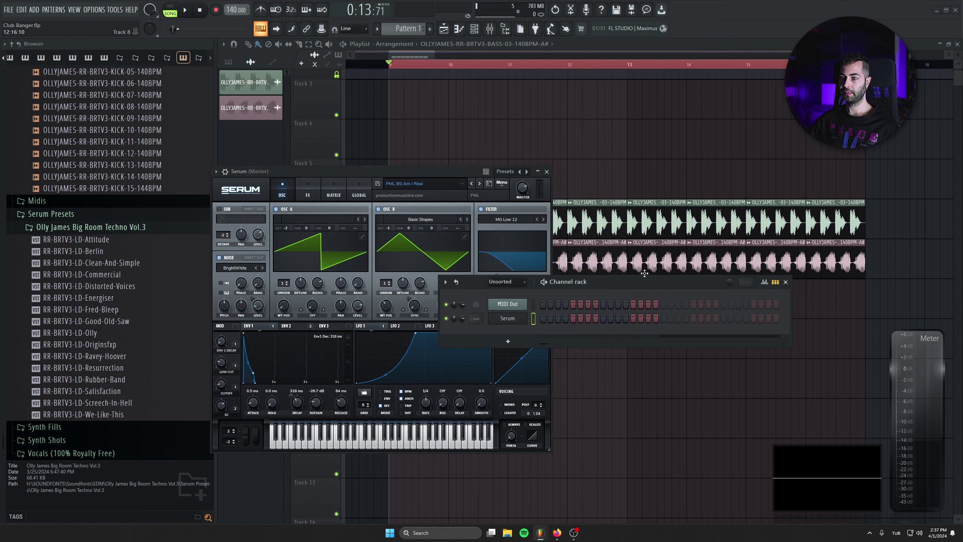
left_click(542, 172)
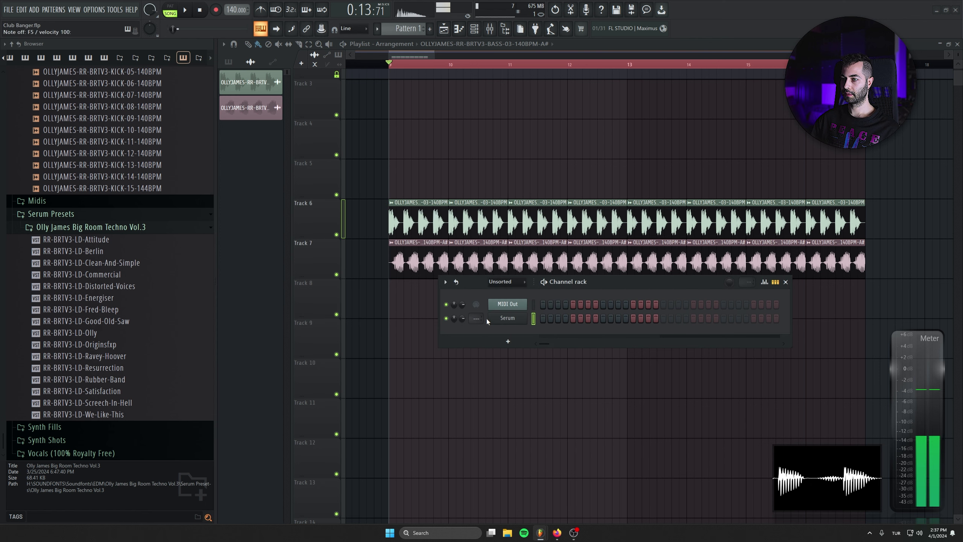
Step: Create a short rhythmic pattern of A#4 notes for Serum, checking it against the kick and bass during playback
key("space")
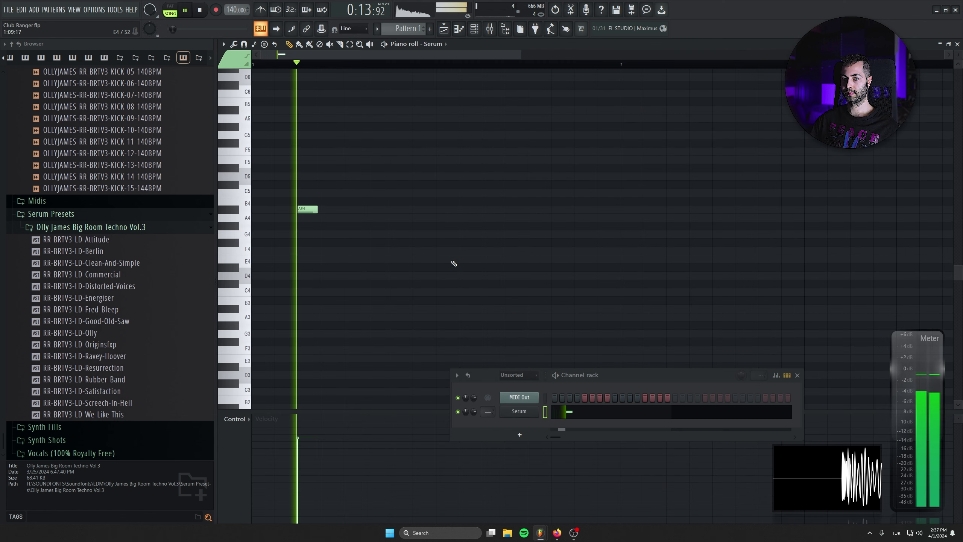
key("space")
key("space")
left_click_drag(314, 214, 294, 214)
key("space")
left_click(299, 203)
key("space")
left_click(399, 218)
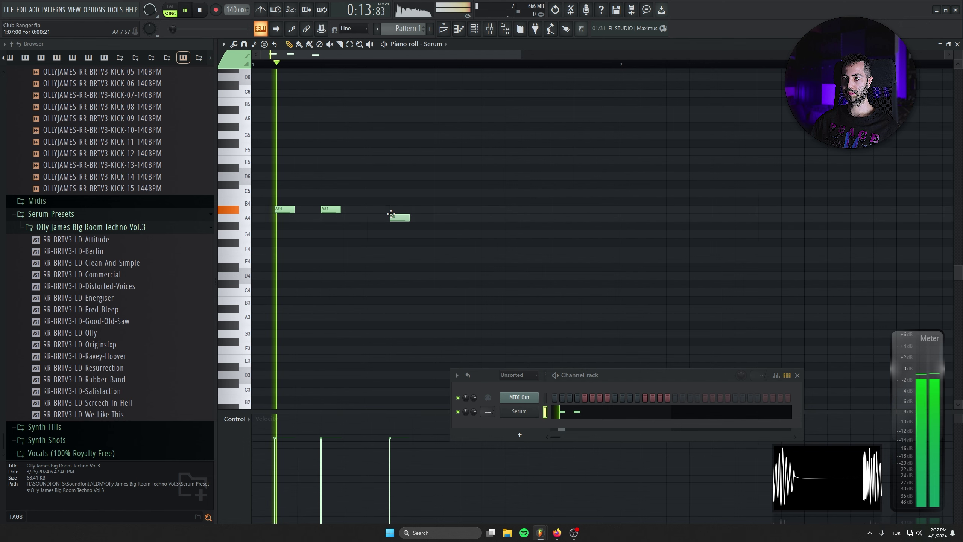
left_click_drag(399, 218, 268, 247)
key("space")
key("space")
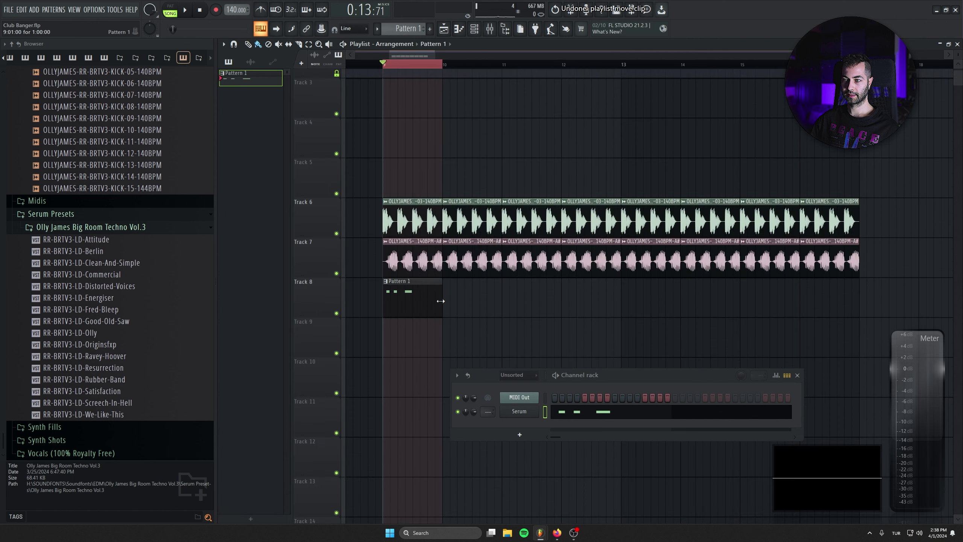
Step: Duplicate the Pattern 1 clip along Track 8 to fill bars 9 through 16
key("ctrl+b")
key("ctrl+b")
key("ctrl+b")
key("ctrl+b")
key("ctrl+b")
key("ctrl+b")
key("ctrl+b")
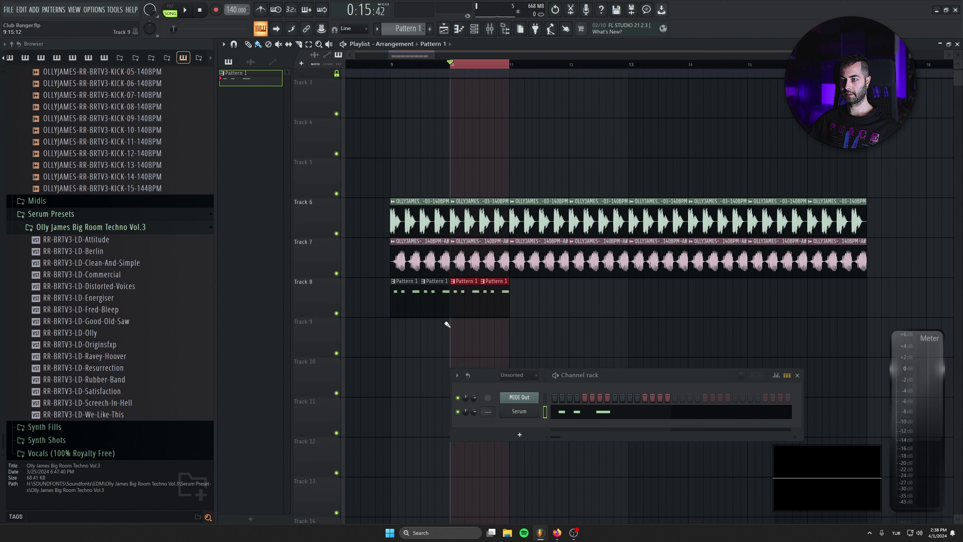
Step: Set the time selection to bars 9 through 16, play all three tracks together, and clear the clip selection
double_click(400, 66)
key("space")
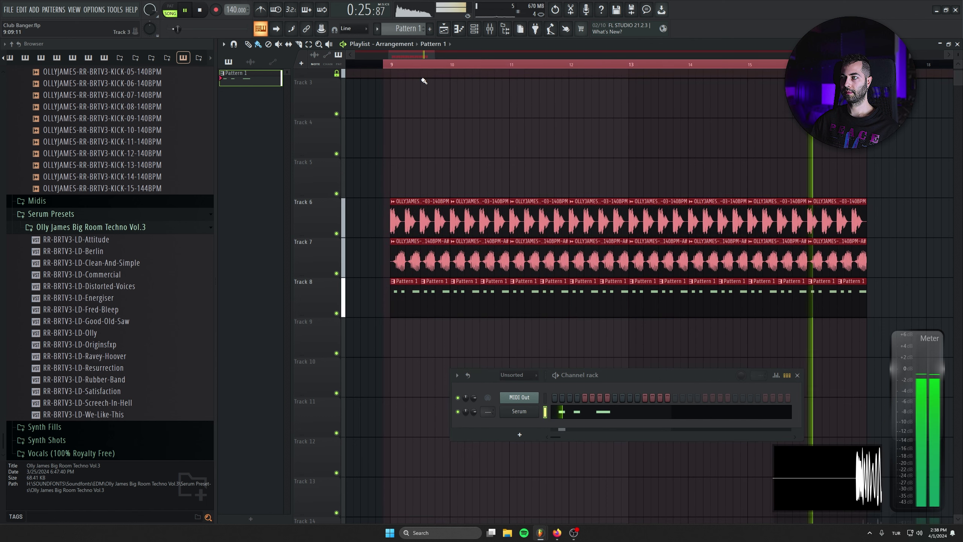
left_click(564, 146)
right_click(571, 149)
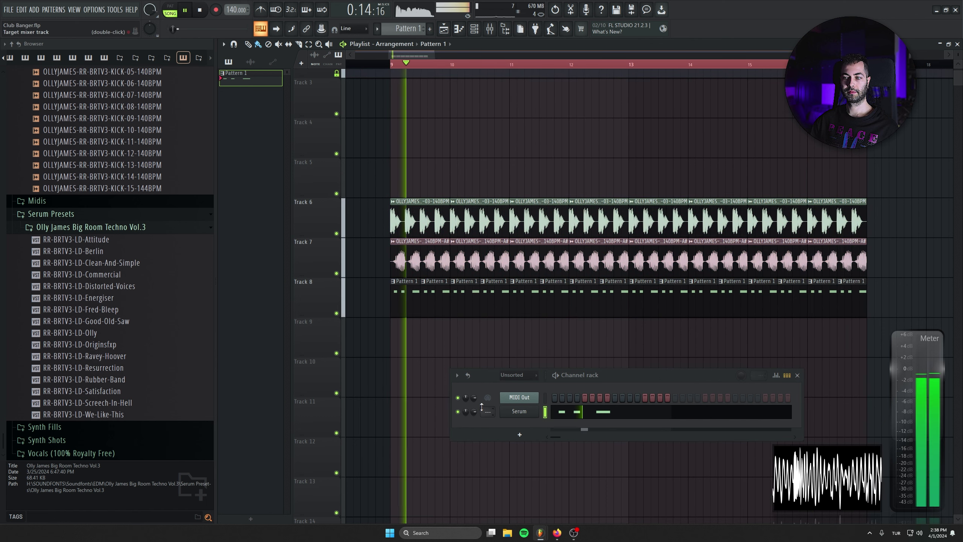
right_click(537, 411)
left_click(574, 426)
key("Escape")
Step: Rename the Serum channel as bass
right_click(525, 411)
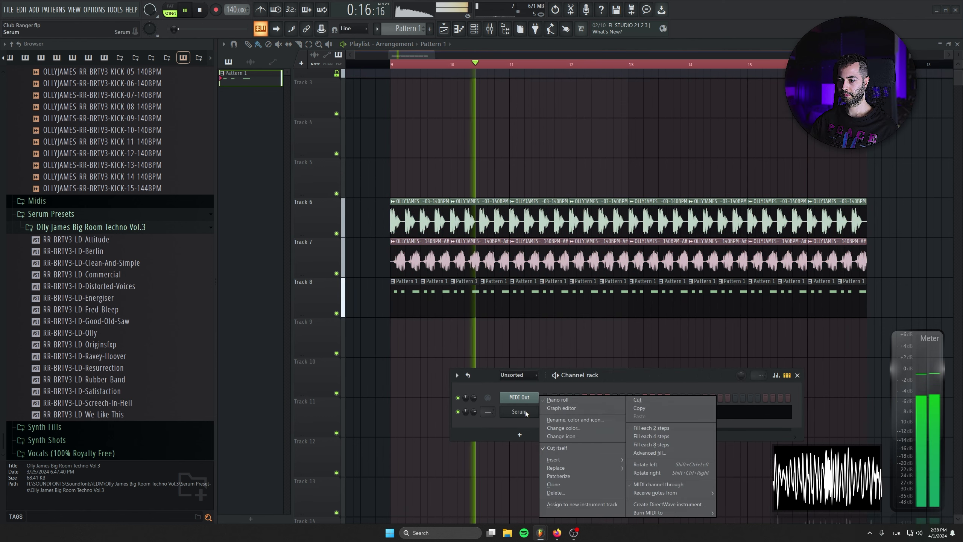
left_click(564, 419)
type("bass")
key("Return")
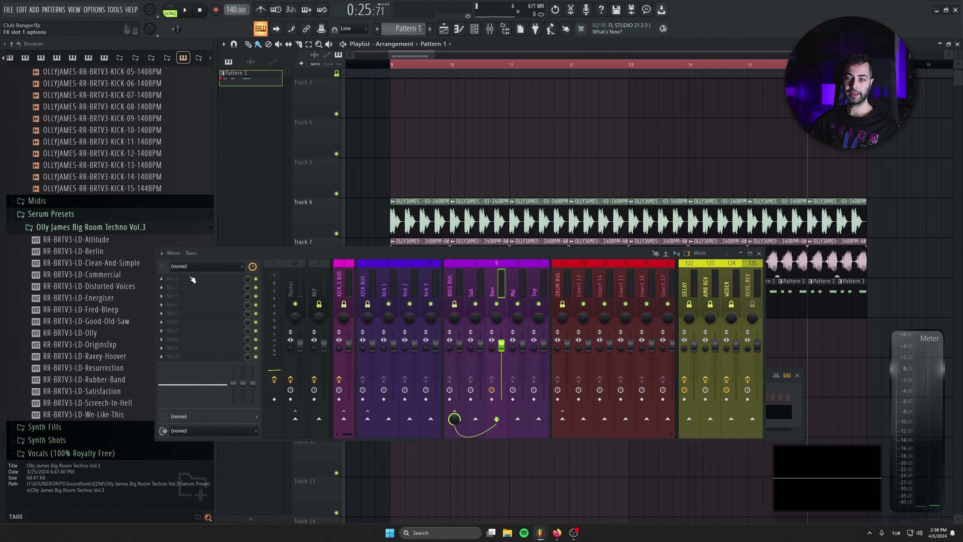
Step: Add FabFilter Pro-Q 3 to the first effect slot of the Bass mixer track and create a 30 dB/oct low cut
left_click(193, 279)
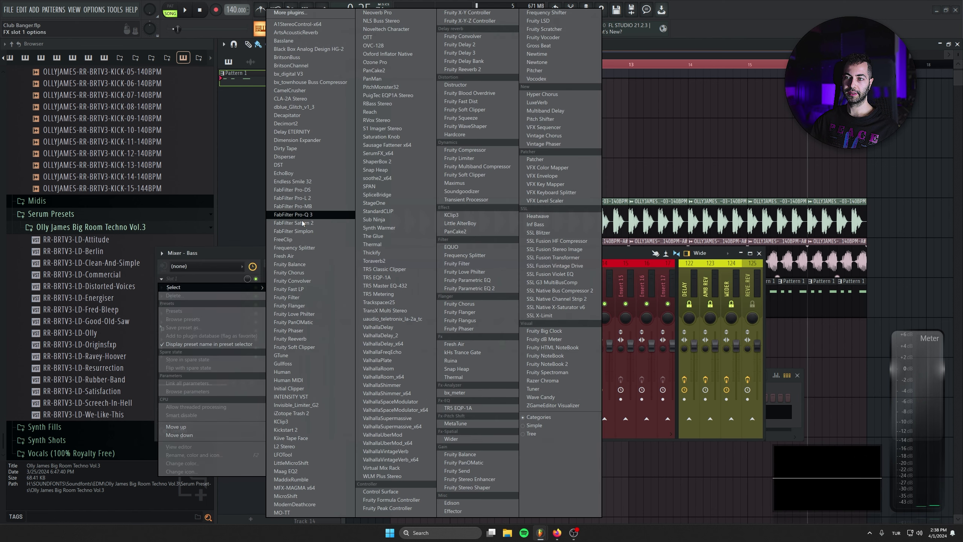
left_click(288, 216)
double_click(199, 236)
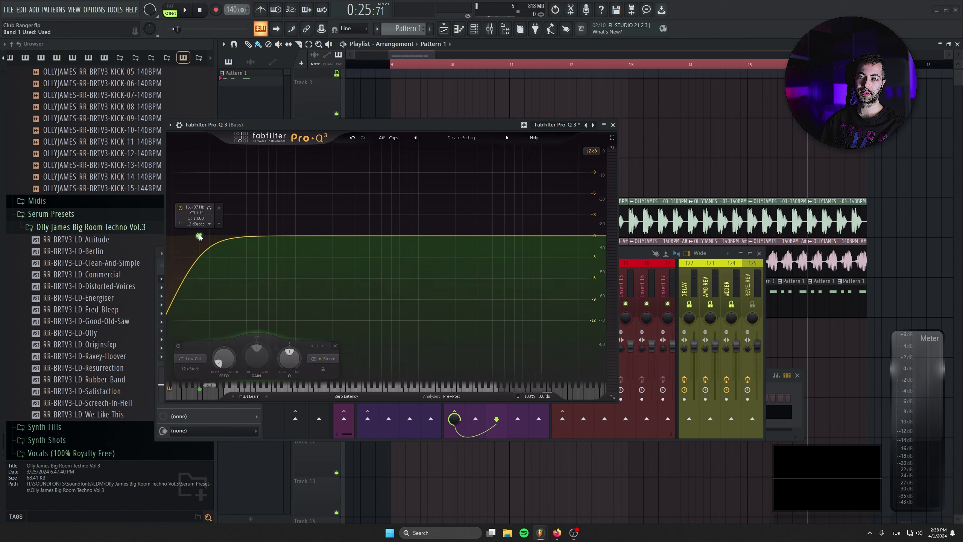
scroll(200, 236, "up", 3)
scroll(636, 132, "down", 3)
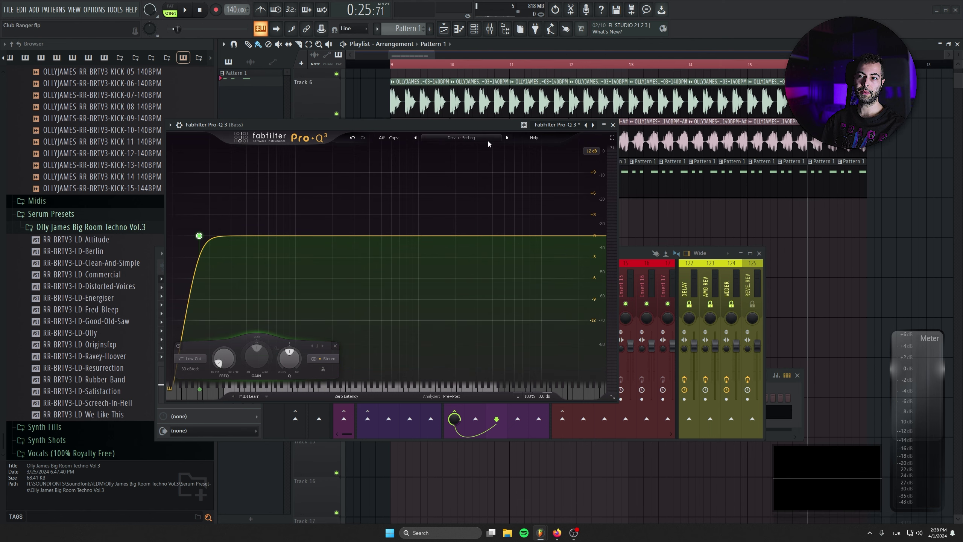
Step: Set the low cut's frequency to 150 Hz and close the equalizer
left_click_drag(468, 125, 494, 261)
left_click_drag(409, 262, 403, 210)
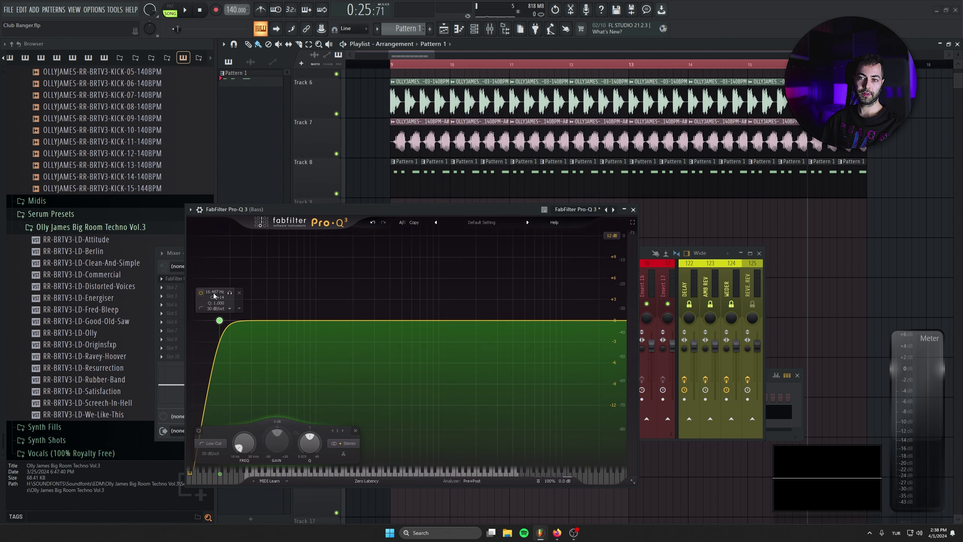
type("150")
key("Return")
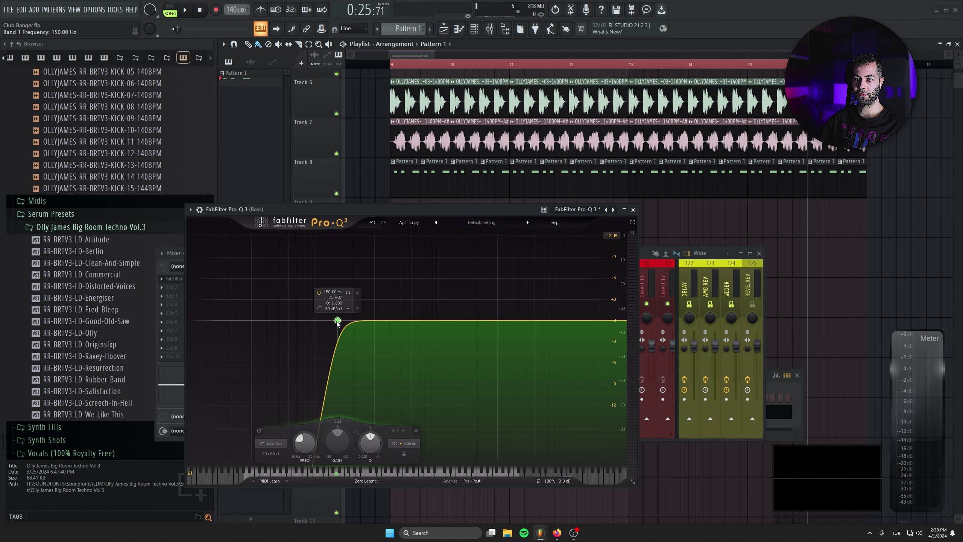
left_click(633, 209)
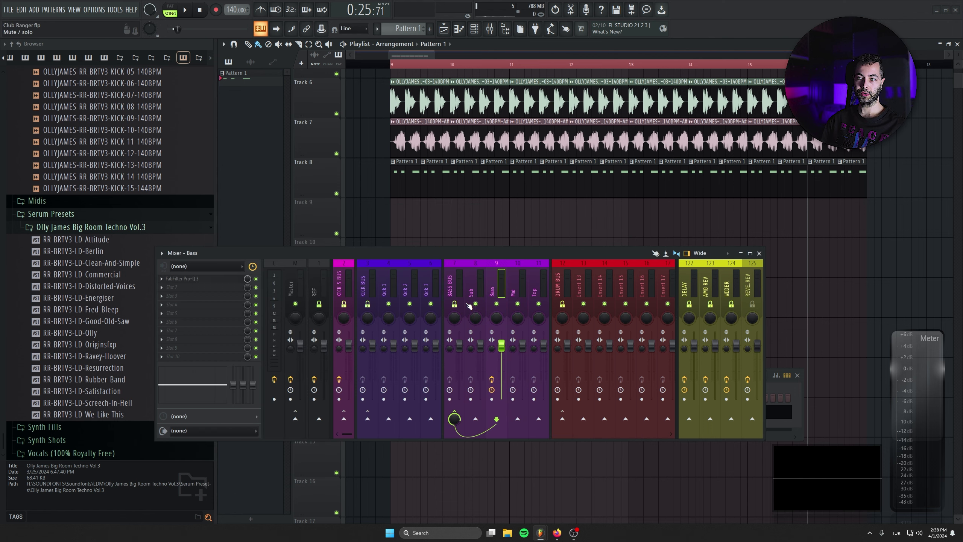
Step: Mute the kick on Track 6, audition the DST distortion on the Bass mixer track, and end the Bass solo
right_click(338, 156)
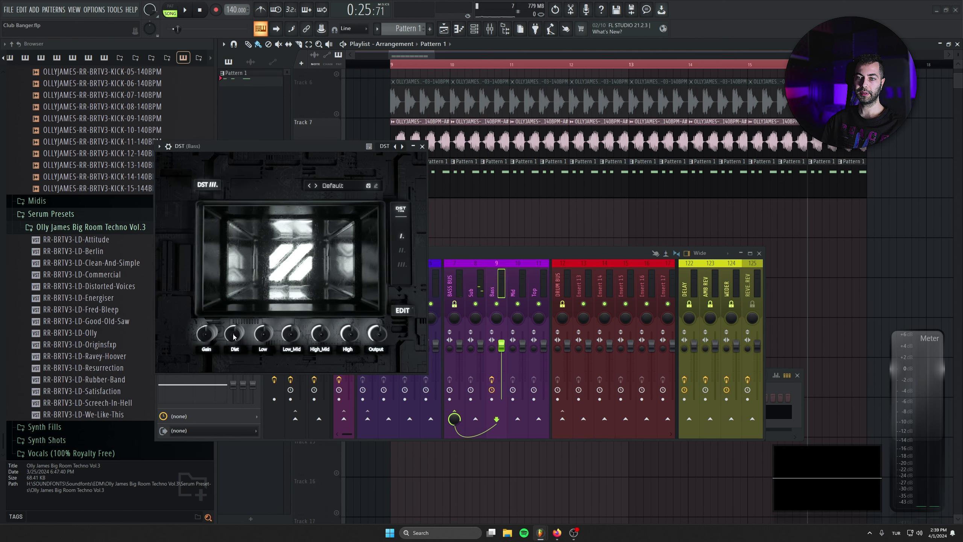
left_click_drag(298, 147, 299, 153)
key("space")
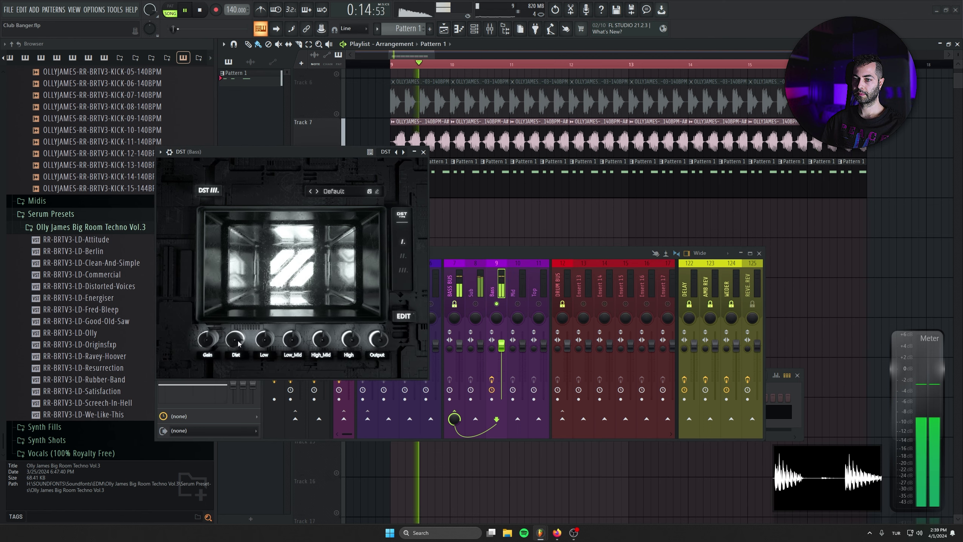
right_click(496, 303)
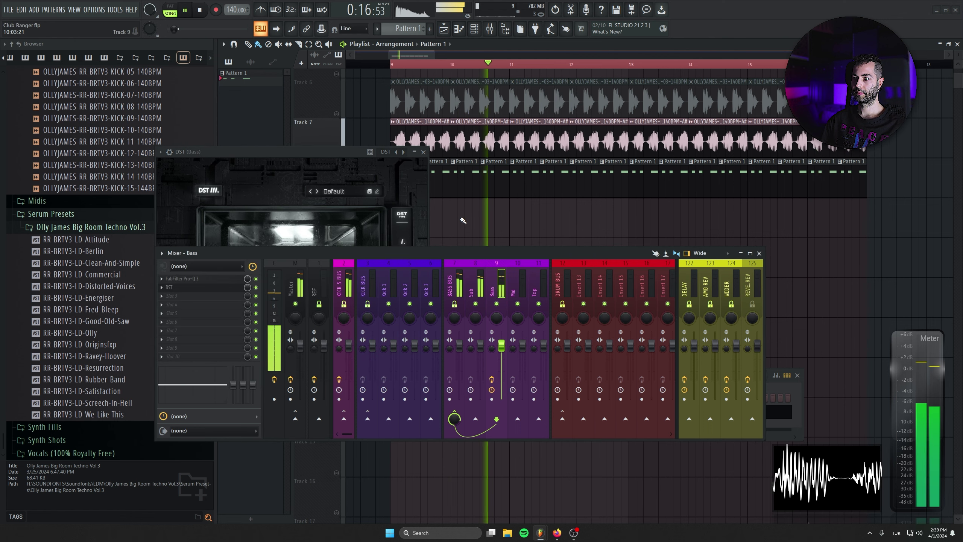
left_click(424, 152)
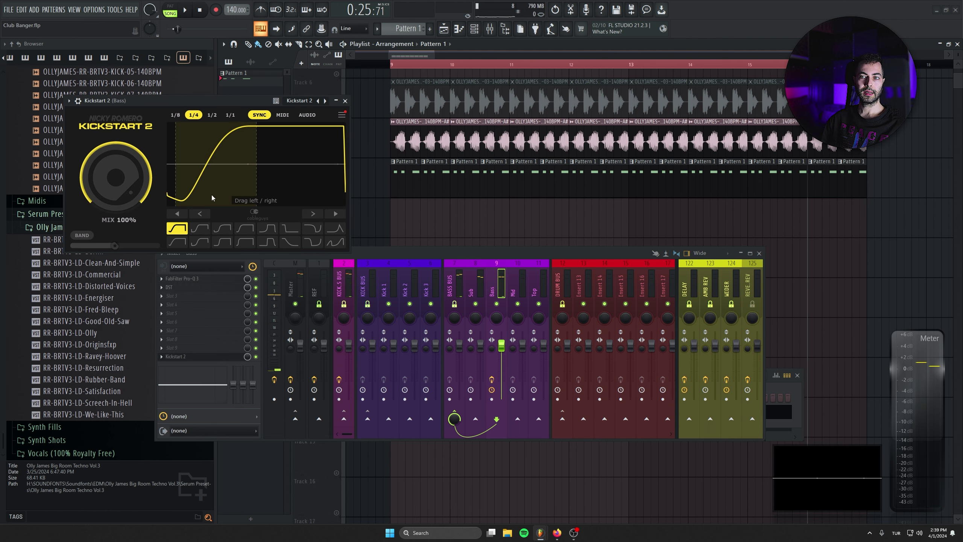
Step: In Kickstart 2 on the Bass track, choose the second ducking curve and set the mix to 70% while listening
left_click(200, 228)
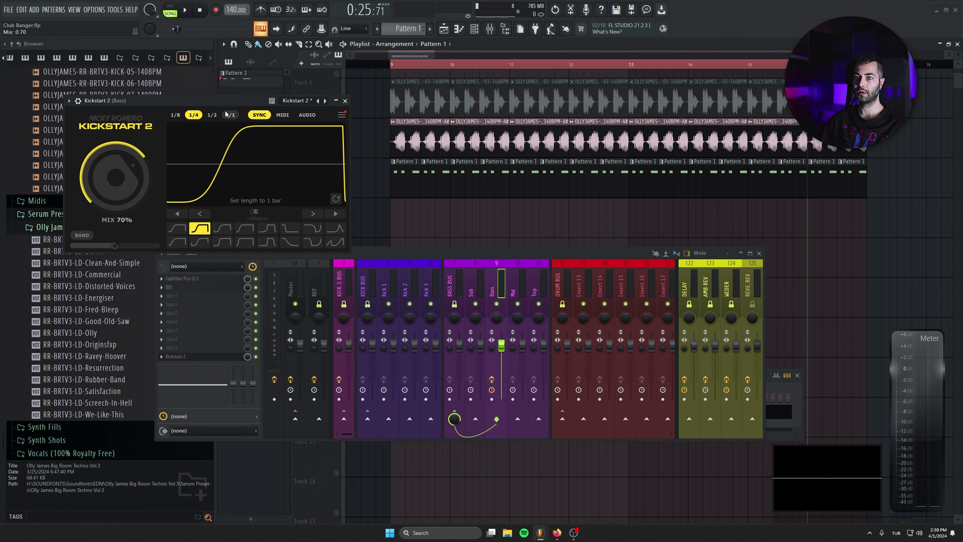
left_click_drag(219, 99, 219, 116)
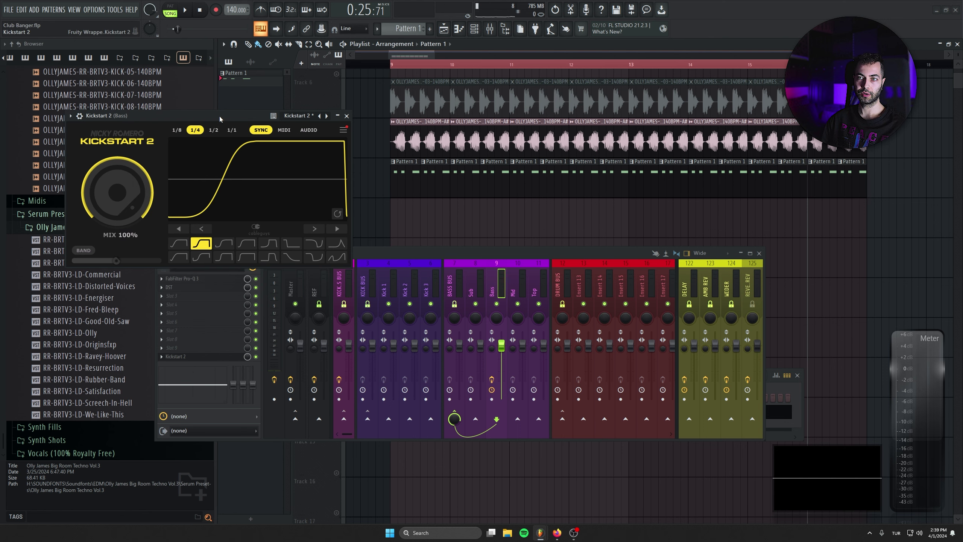
key("space")
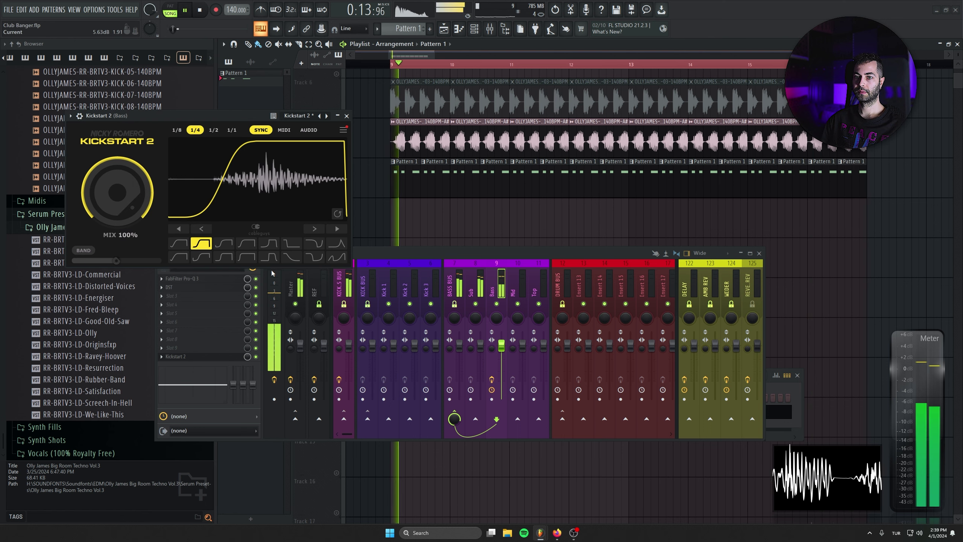
left_click_drag(125, 192, 124, 258)
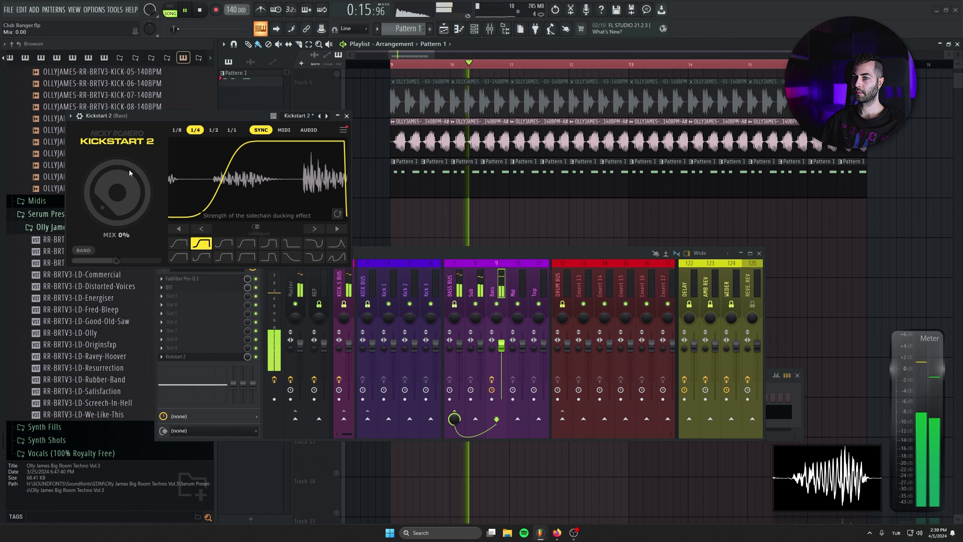
left_click_drag(132, 191, 133, 159)
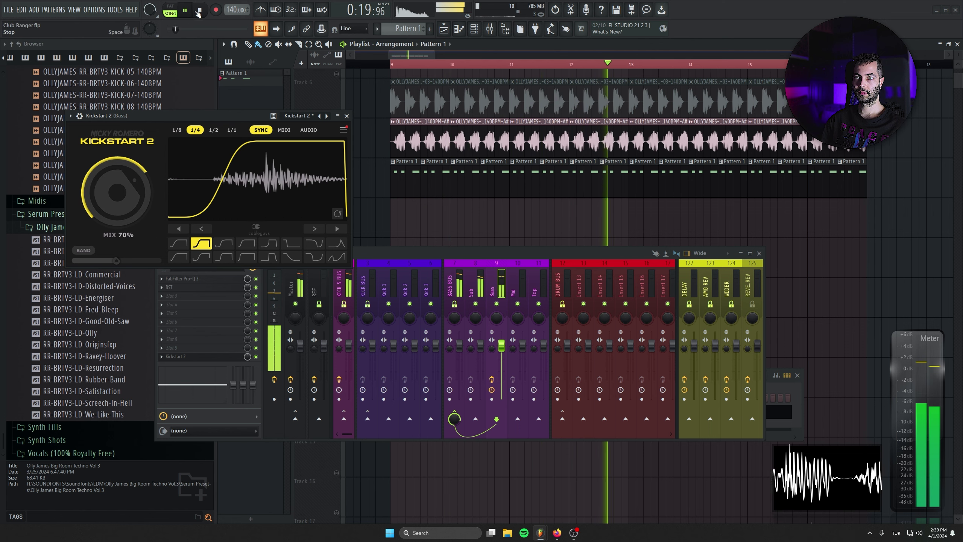
key("space")
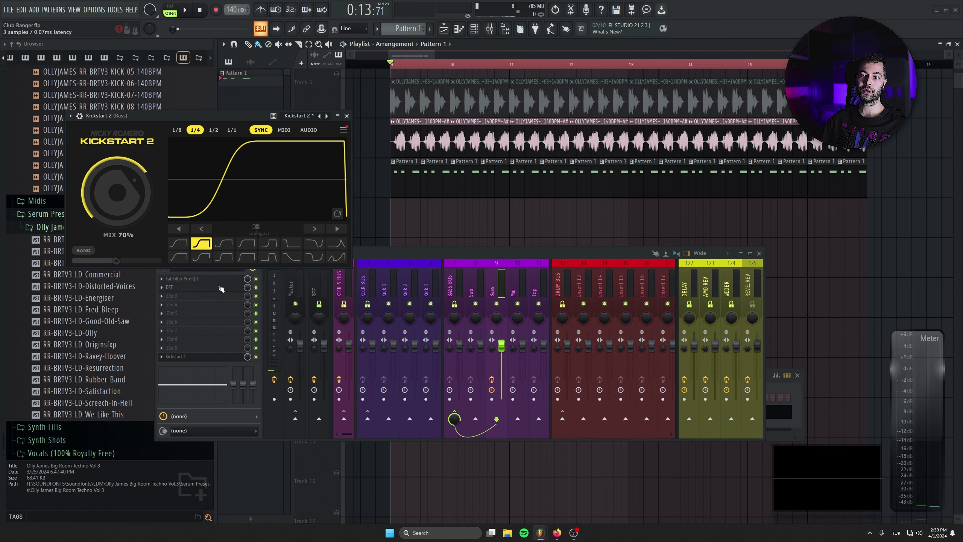
Step: Check the low cut in the Bass track's equalizer, and close both the equalizer and Kickstart 2
left_click(204, 278)
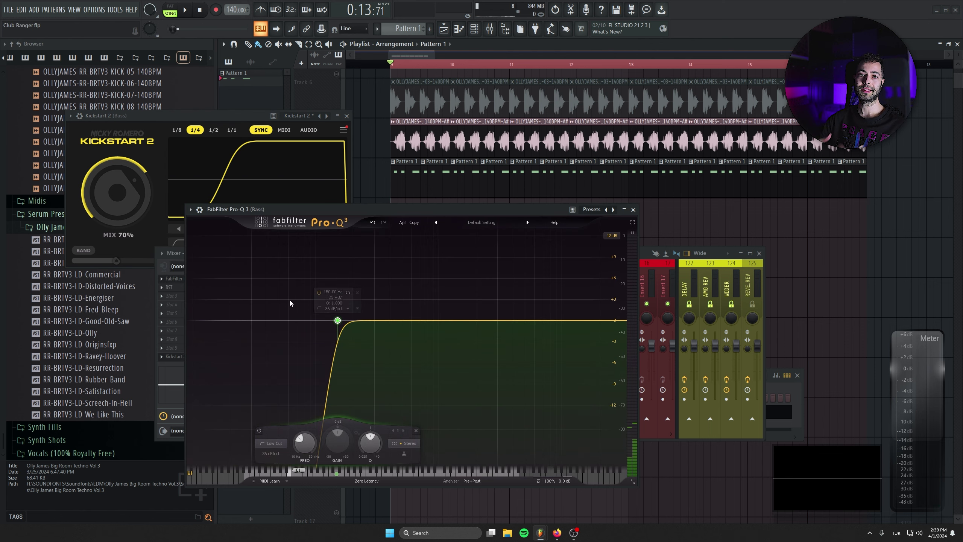
left_click(633, 209)
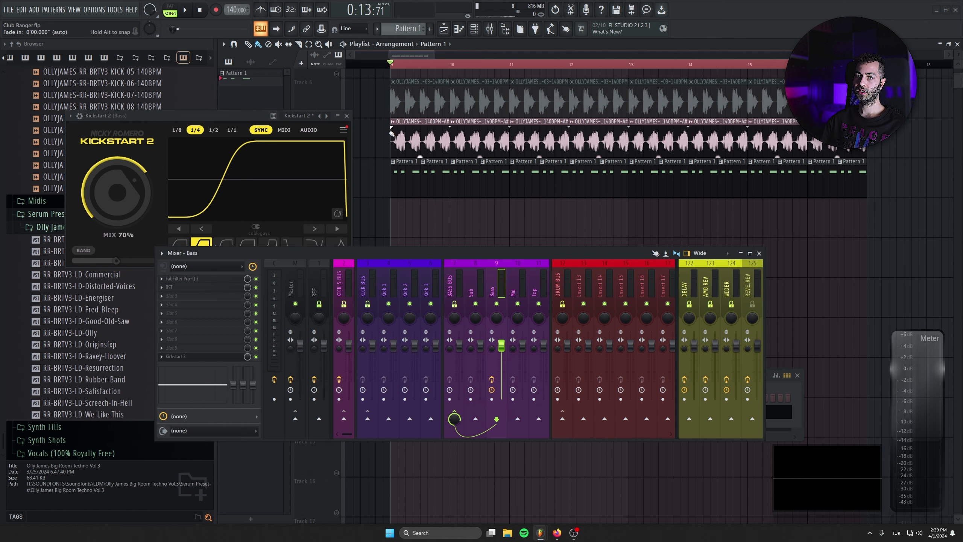
left_click(346, 116)
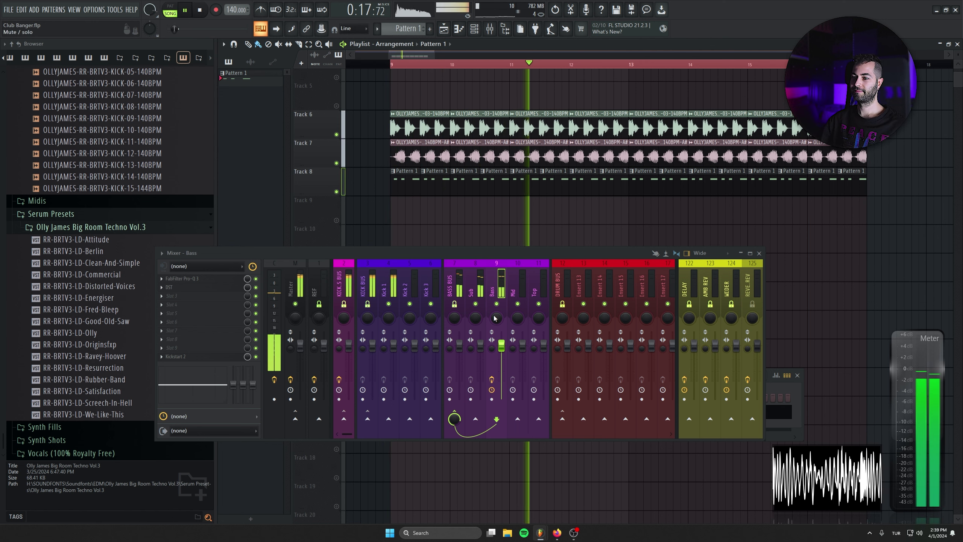
Step: Compare the drop without the bass by lowering the Bass fader to silence during playback, and reset the fader
left_click_drag(501, 345, 502, 399)
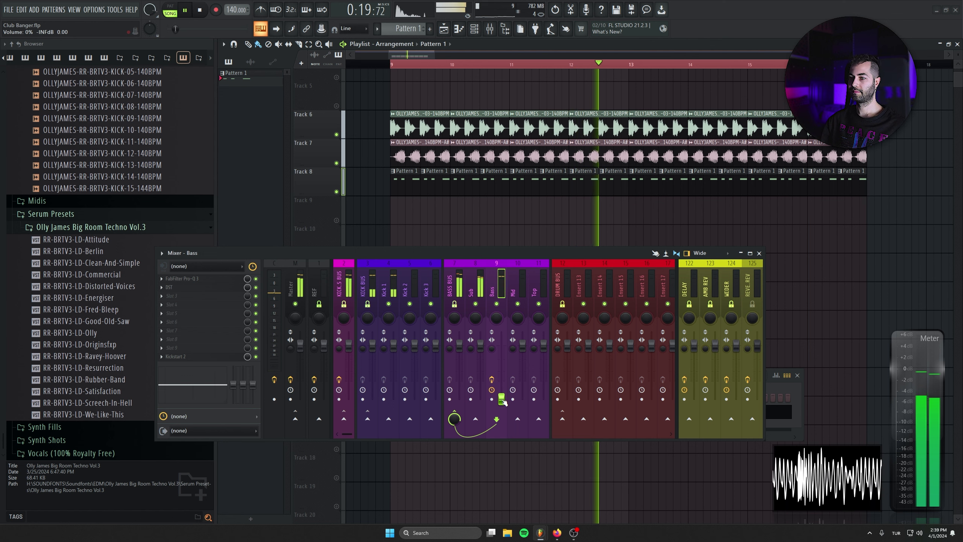
left_click(502, 398, "alt")
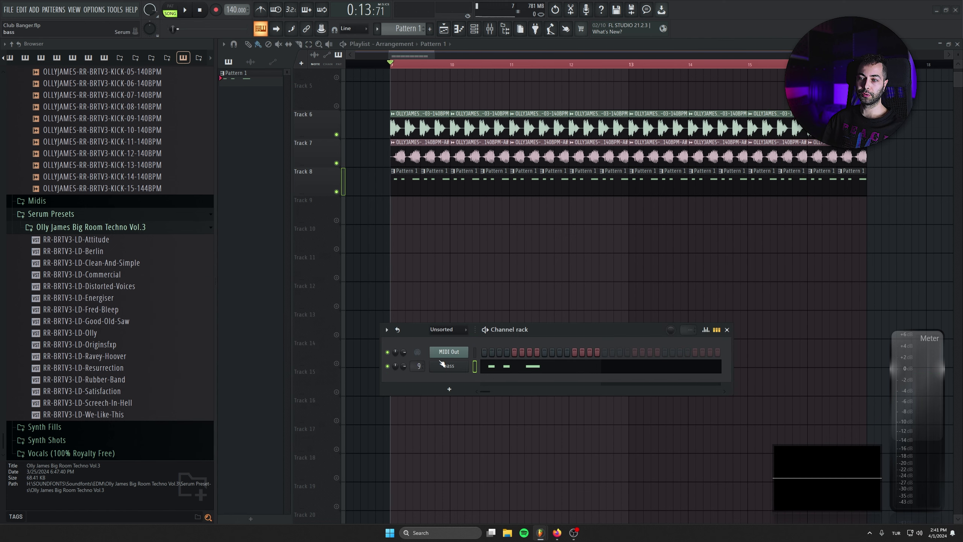
Step: Clone the bass channel in the Channel rack and close the copy's Serum window
right_click(442, 364)
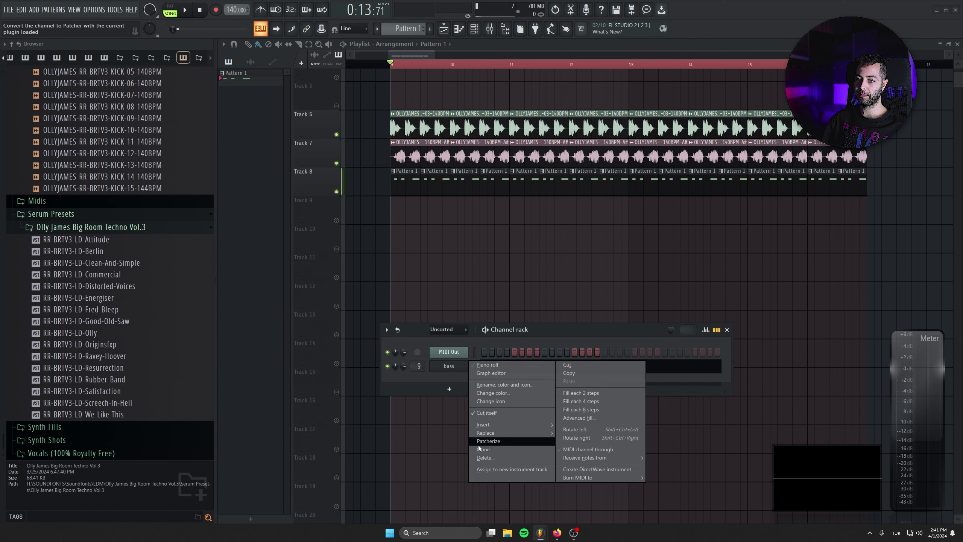
left_click(479, 448)
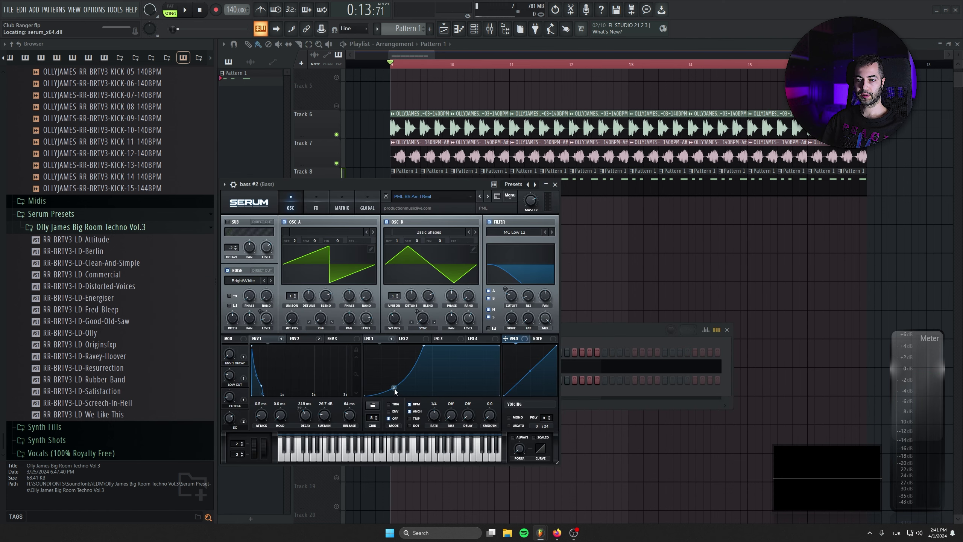
left_click(555, 184)
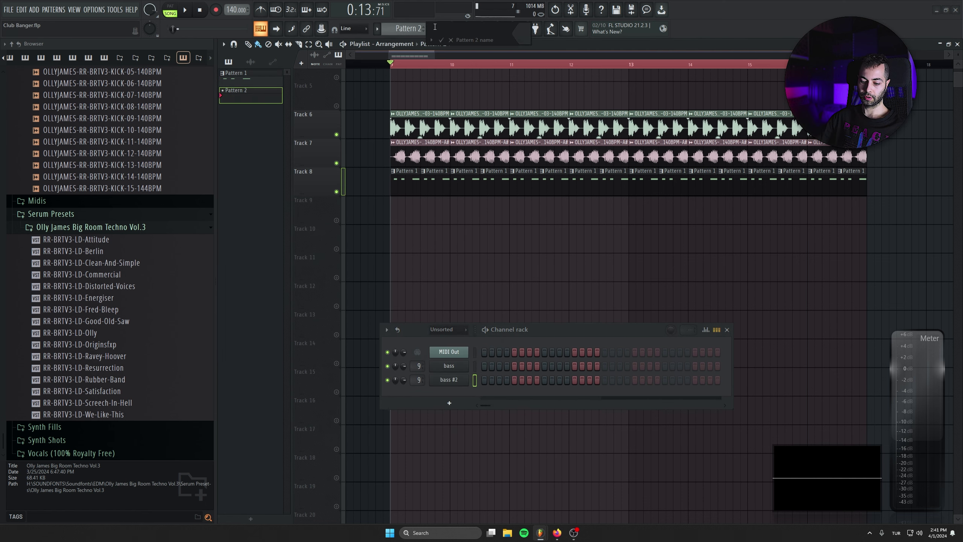
Step: Name mixer track 41 in the Synth Bus group LD and route the cloned Serum channel to it
key("F9")
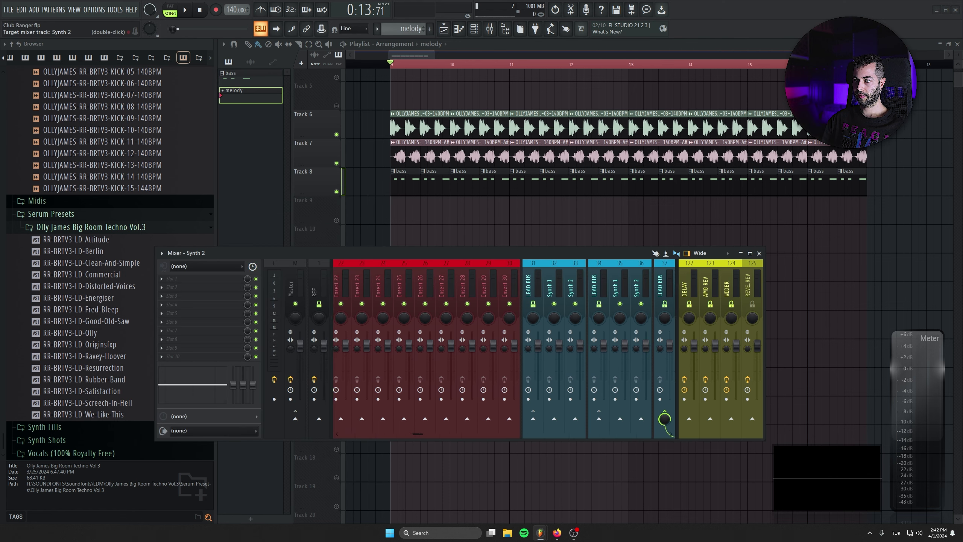
key("Right")
key("Right")
key("Right")
key("Right")
key("Right")
key("Right")
key("Right")
key("Right")
key("Right")
key("Right")
key("Left")
key("Left")
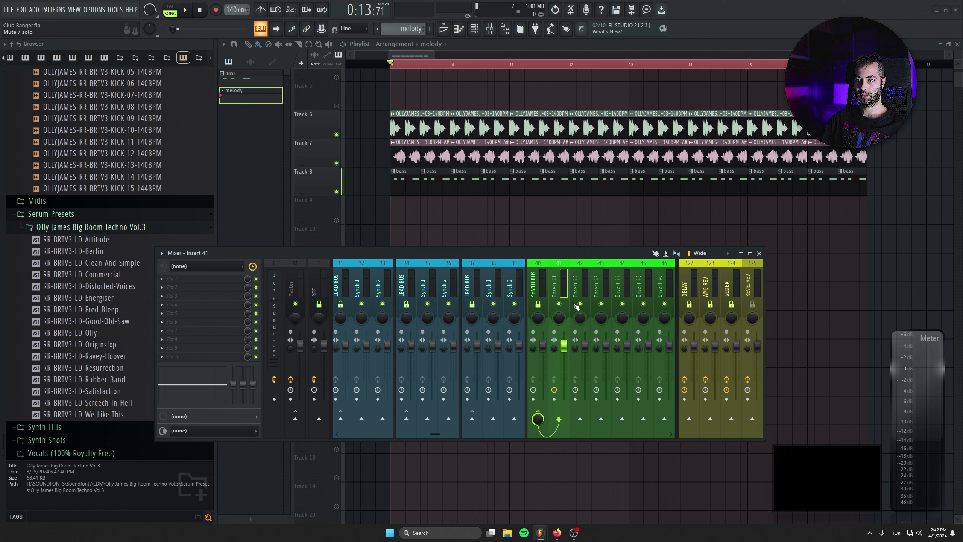
key("F2")
key("Return")
key("F9")
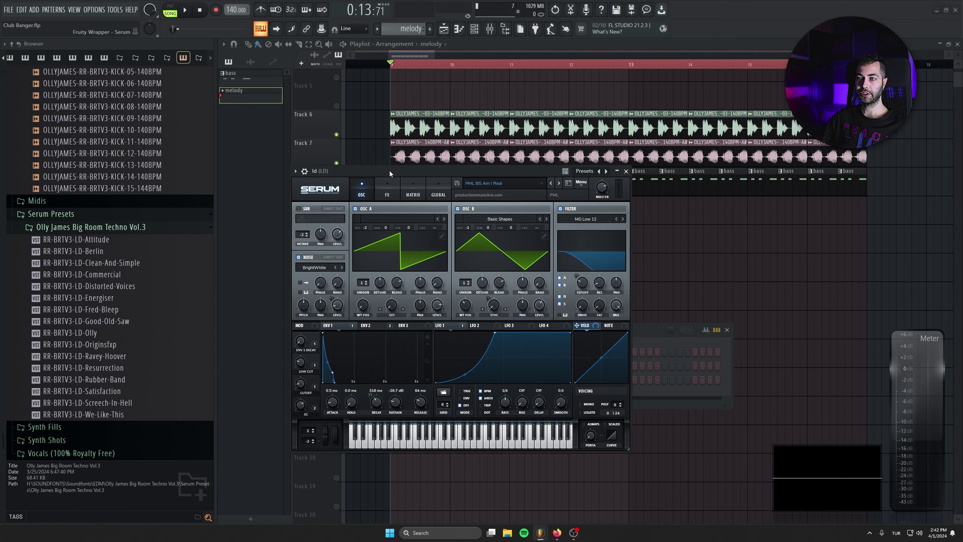
Step: Audition the Attitude, Berlin, Clean-And-Simple and Commercial lead presets in the cloned Serum channel
left_click_drag(389, 170, 384, 185)
left_click_drag(76, 240, 420, 187)
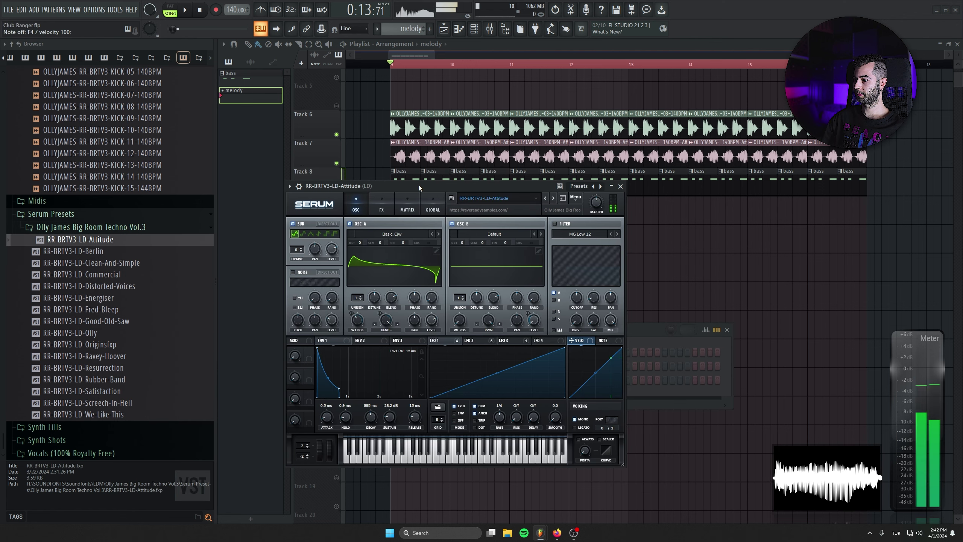
left_click_drag(76, 251, 444, 185)
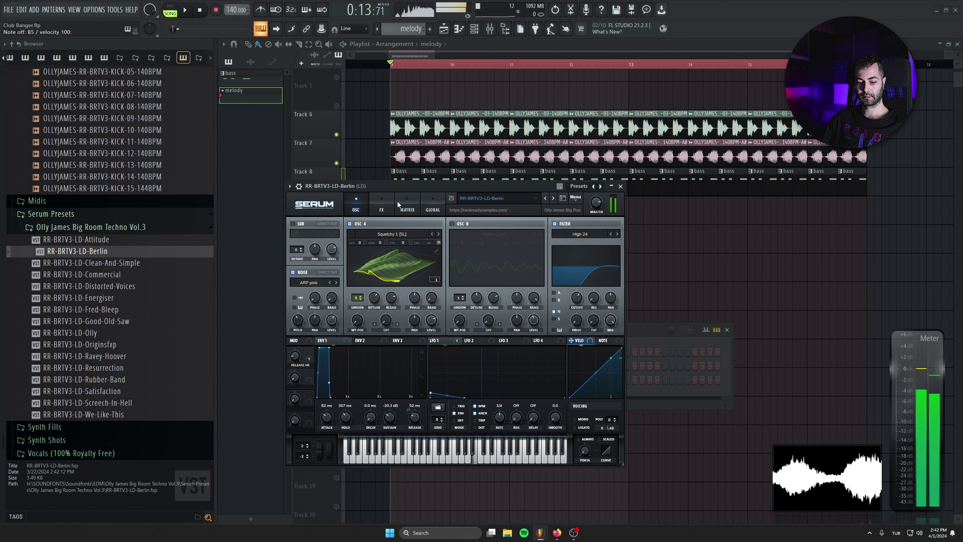
left_click_drag(172, 262, 339, 215)
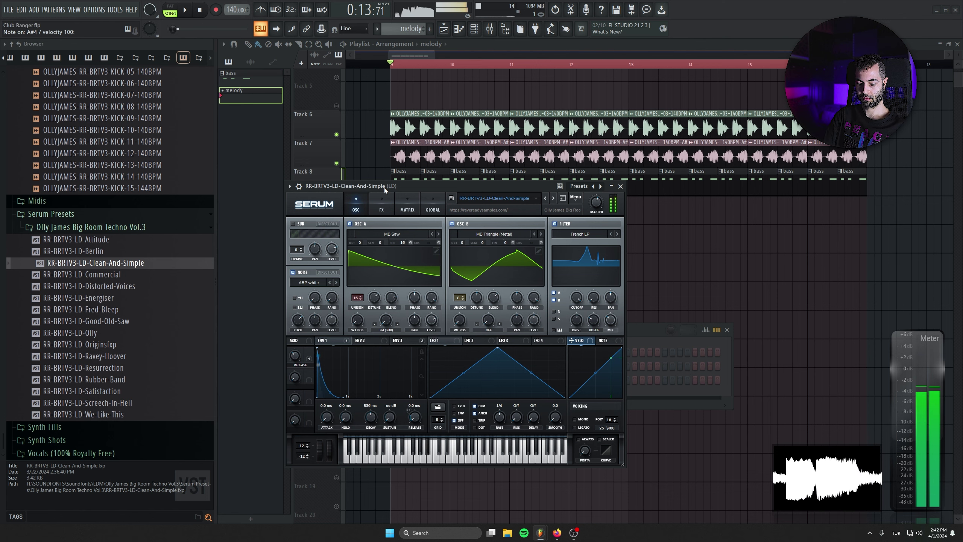
left_click_drag(151, 275, 406, 183)
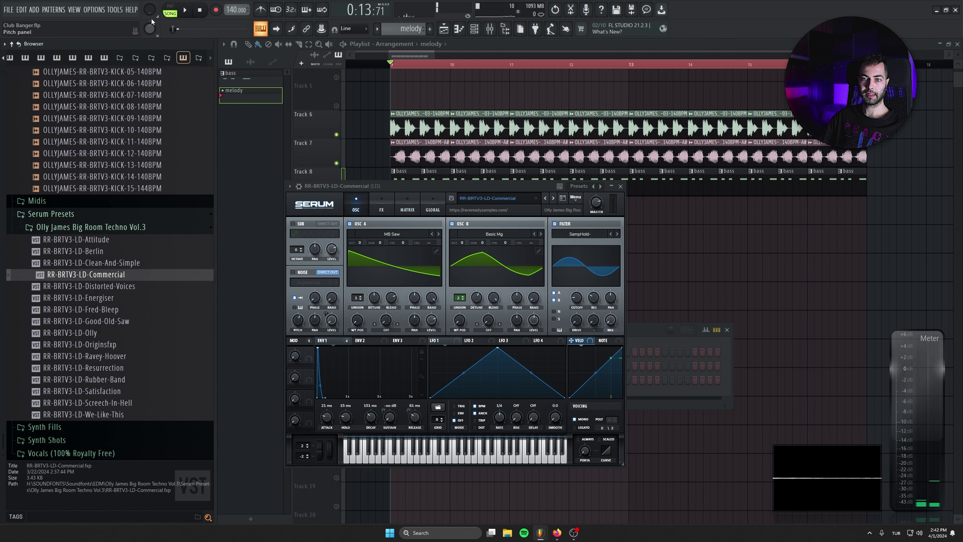
Step: Audition the remaining lead presets in Serum, from RR-BRTV3-LD-Distorted-Voices to RR-BRTV3-LD-We-Like-This
scroll(150, 8, "up", 5)
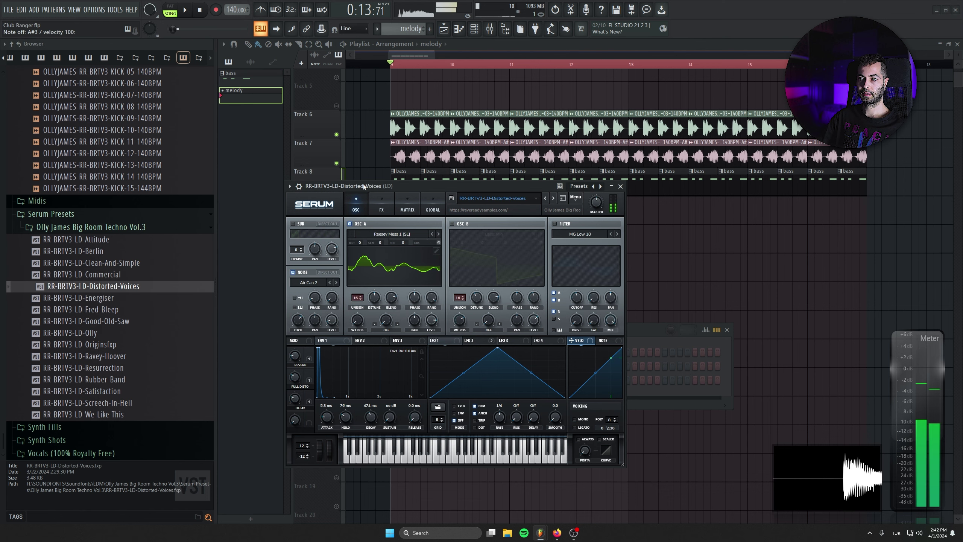
key("r")
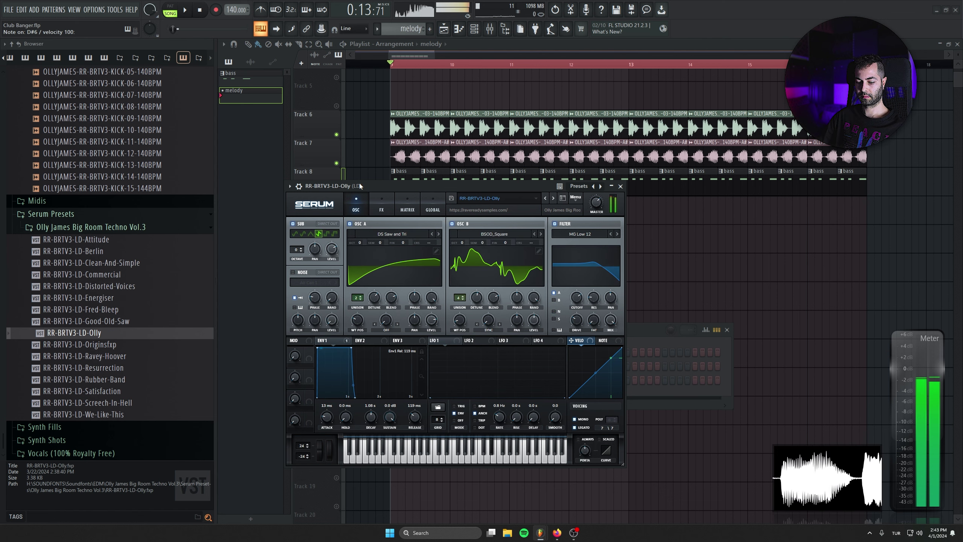
key("7")
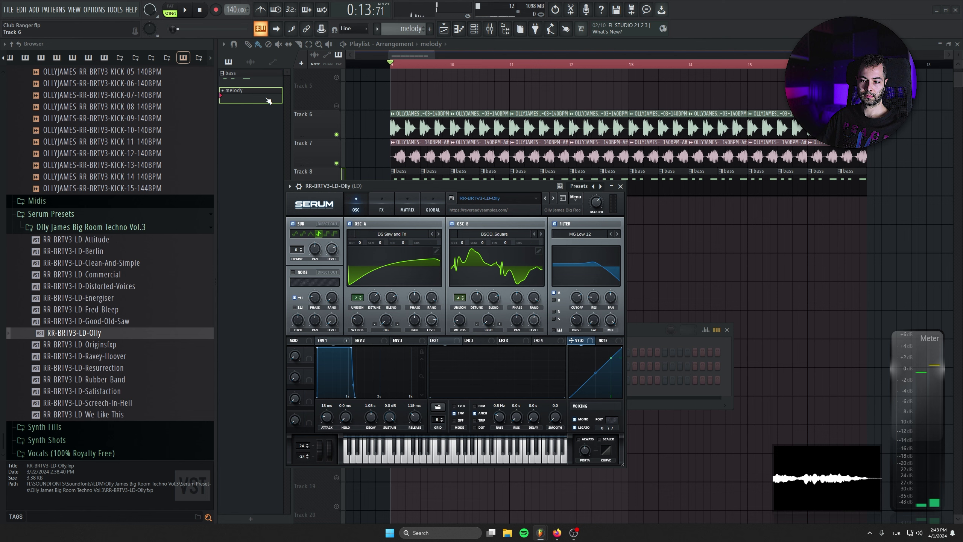
key("Down")
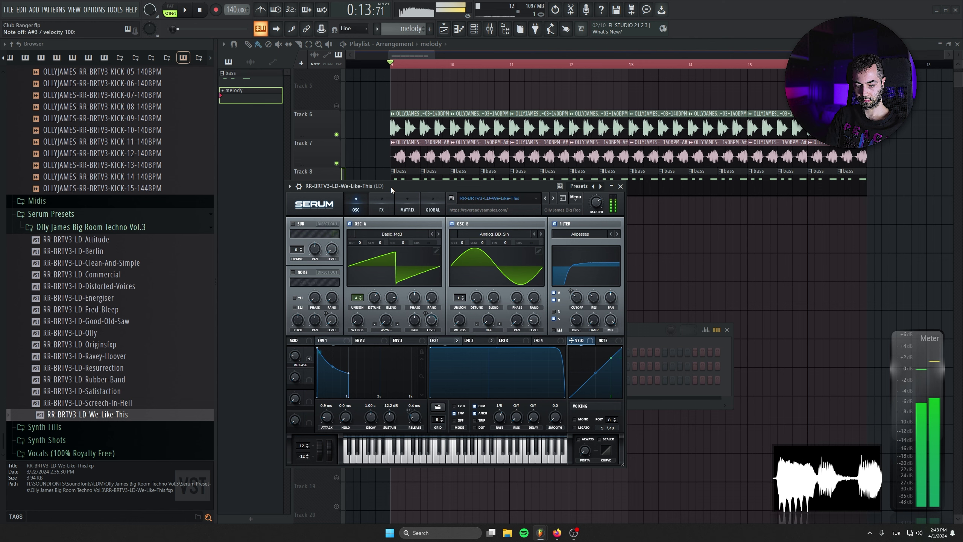
key("7")
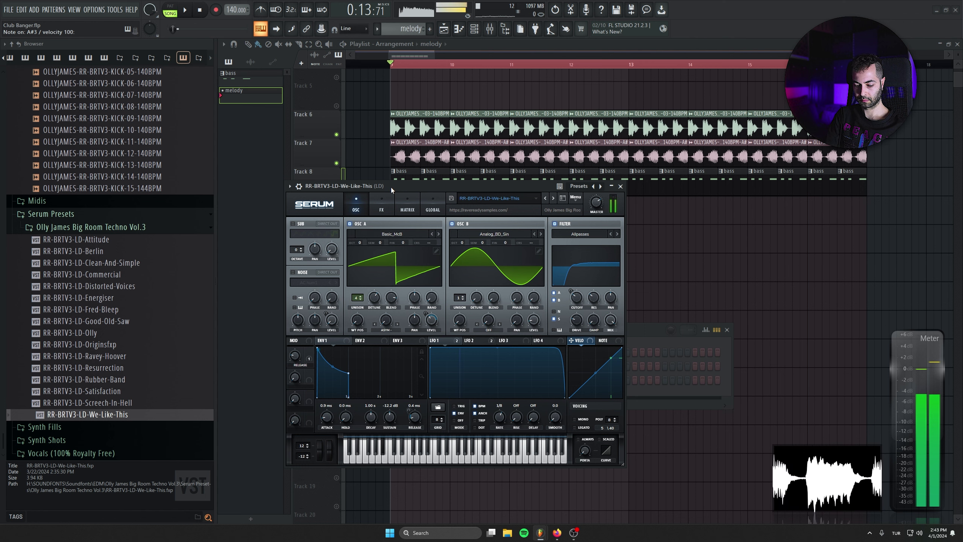
key("2")
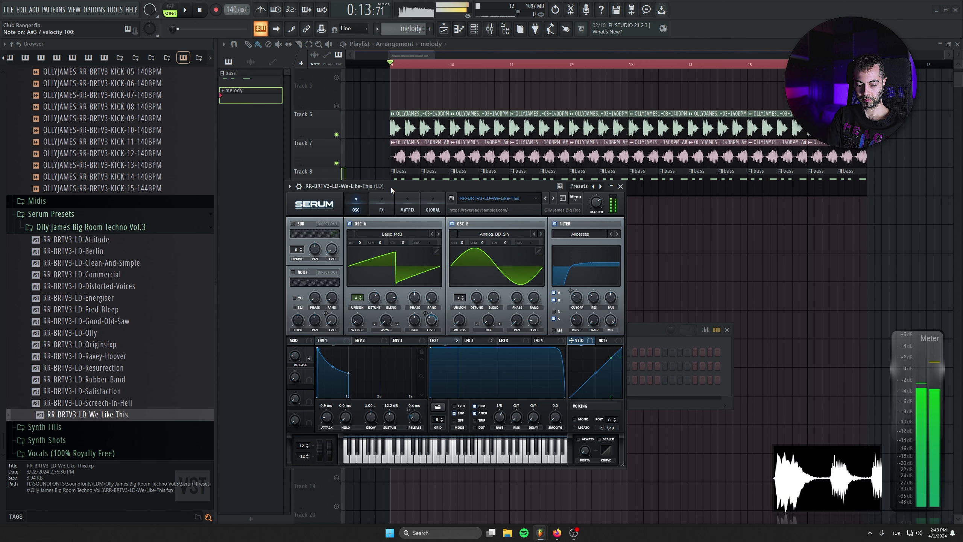
Step: Load the RR-BRTV3-LD-Commercial preset into the lead's Serum and close its window
left_click_drag(86, 274, 431, 187)
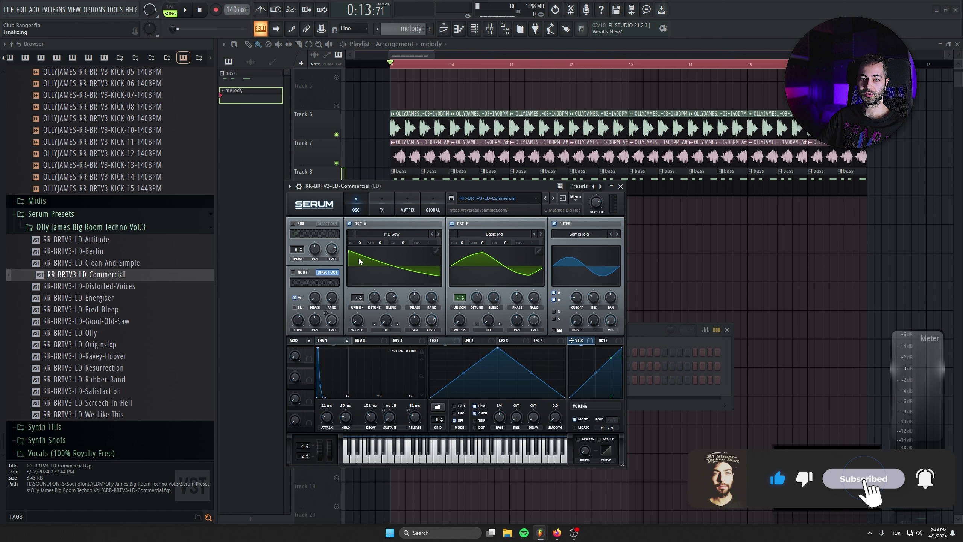
left_click(620, 187)
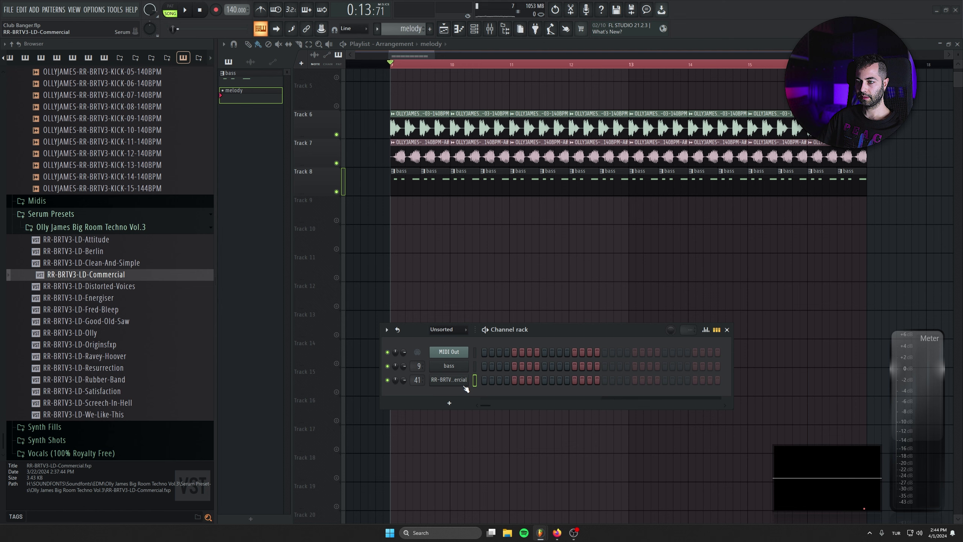
Step: Open the lead channel's piano roll and place a short A#3 note at the start of bar 1
right_click(465, 387)
left_click(499, 380)
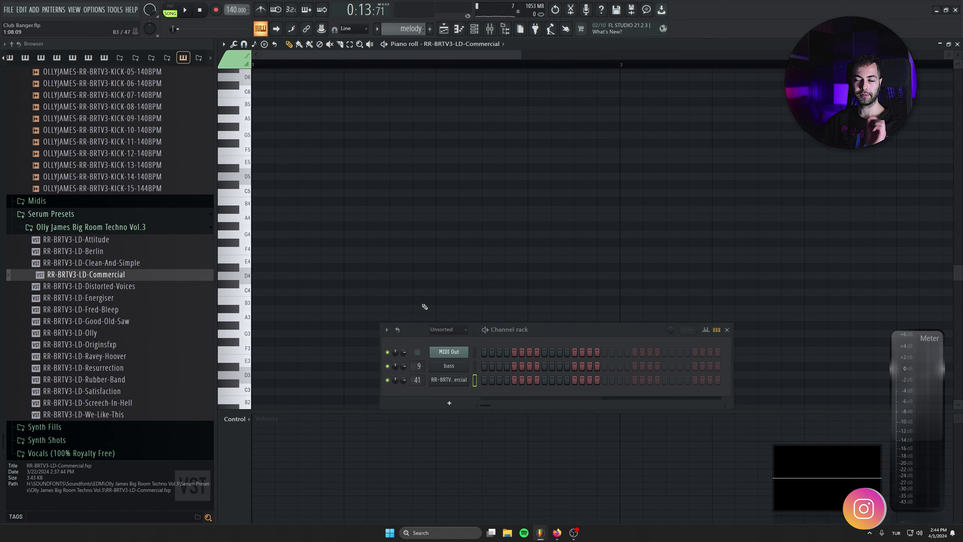
mouse_move(290, 218)
left_mouse_down()
mouse_move(270, 215)
mouse_move(268, 324)
mouse_move(270, 308)
mouse_move(259, 317)
mouse_move(259, 308)
left_mouse_up()
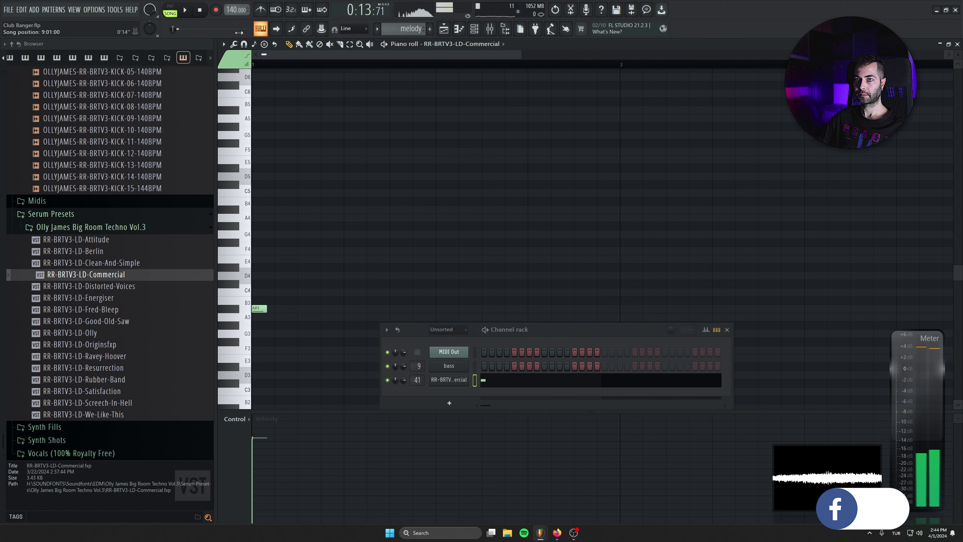
Step: Set the piano roll's scale highlighting root note to A# and close the Channel rack
left_click(223, 43)
mouse_move(233, 87)
mouse_move(354, 216)
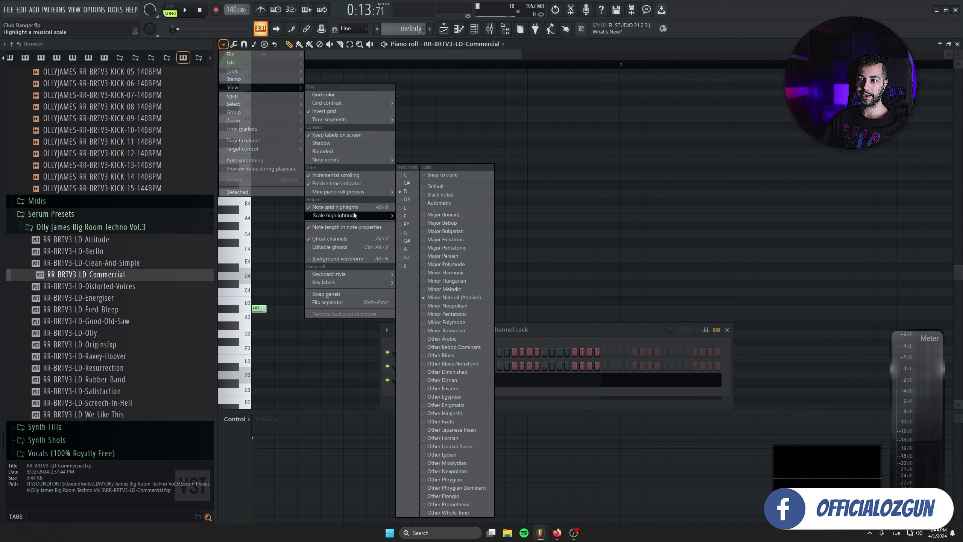
left_click(408, 258)
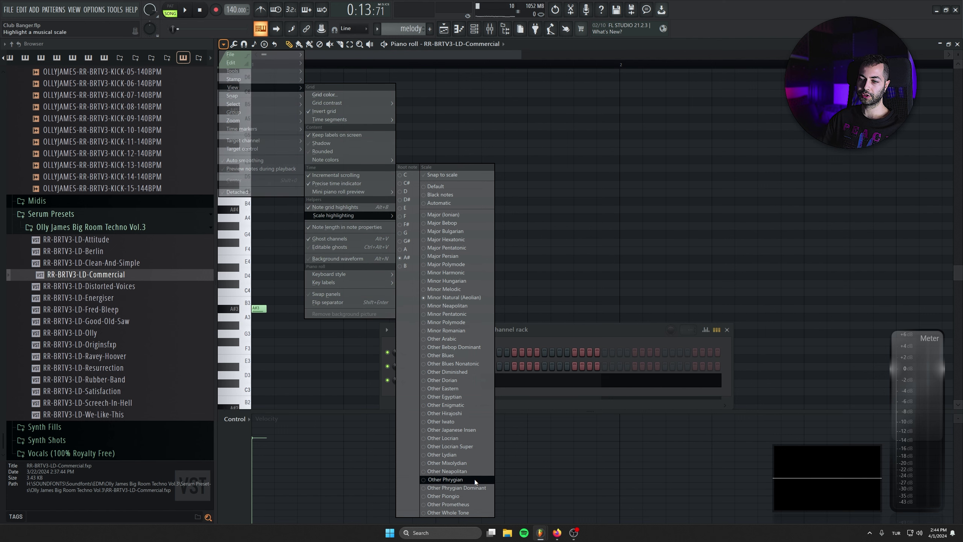
left_click(606, 258)
left_click(727, 330)
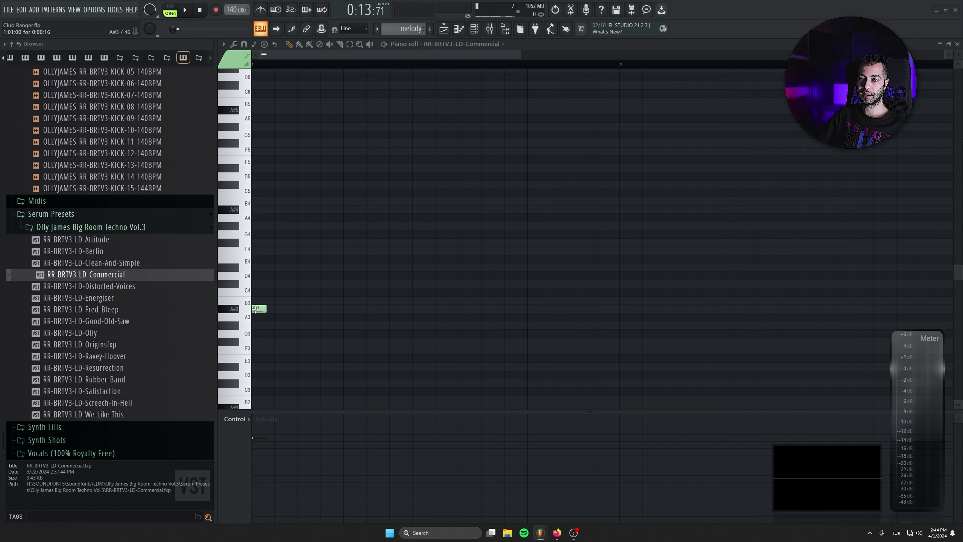
Step: Add a second short A#3 note on step 2 of the lead melody
mouse_move(276, 306)
left_mouse_down()
mouse_move(450, 308)
mouse_move(278, 307)
left_mouse_up()
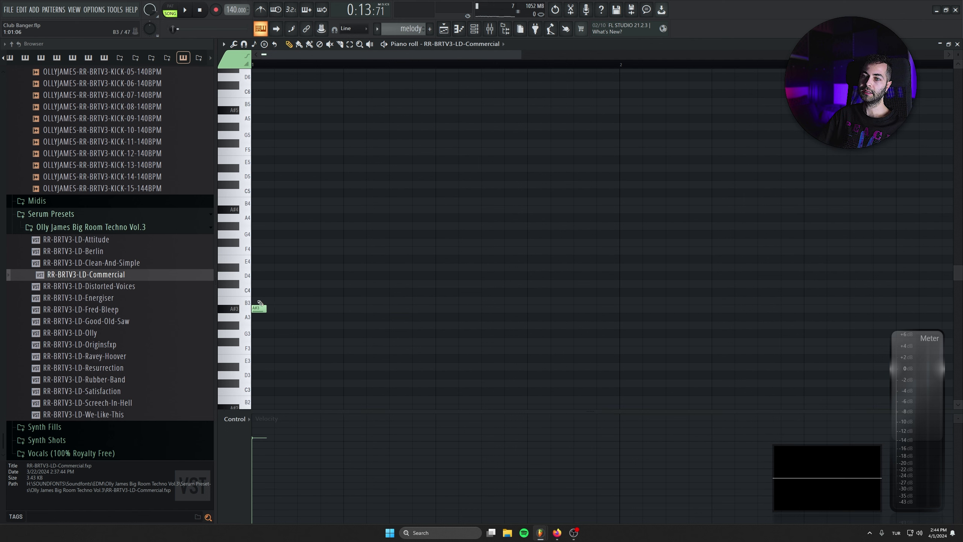
left_click_drag(346, 303, 351, 303)
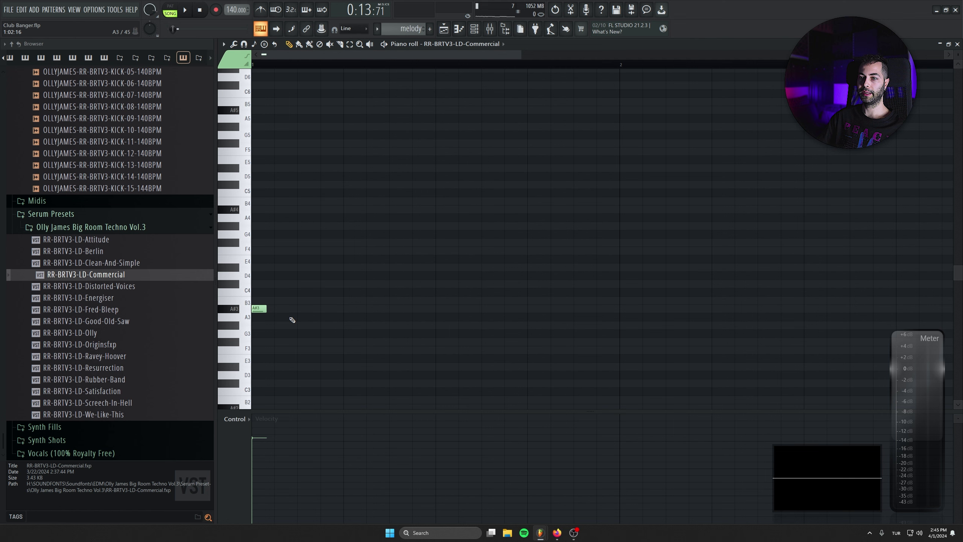
left_click(281, 308)
Step: Place the melody pattern on Track 9 of the Playlist at bar 9 and play the drop
key("F5")
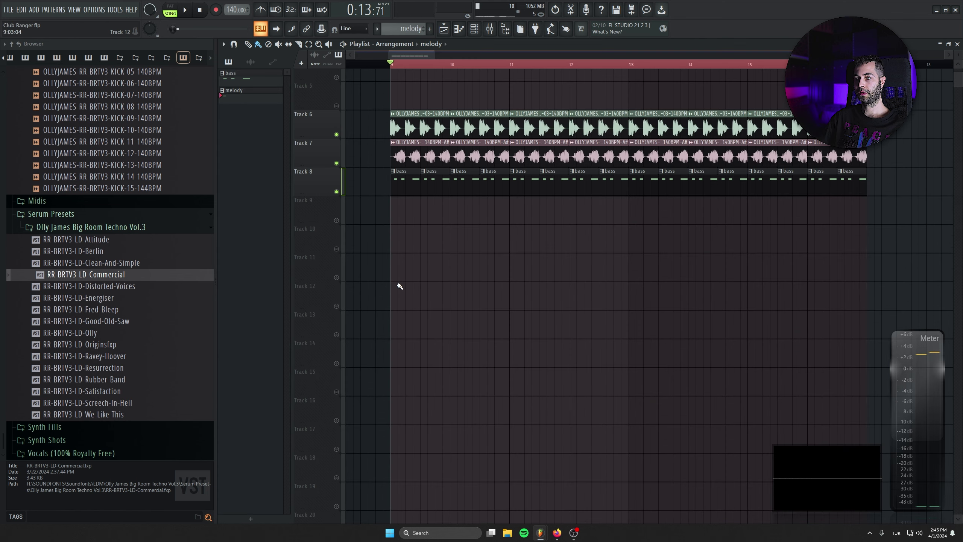
left_click(336, 220)
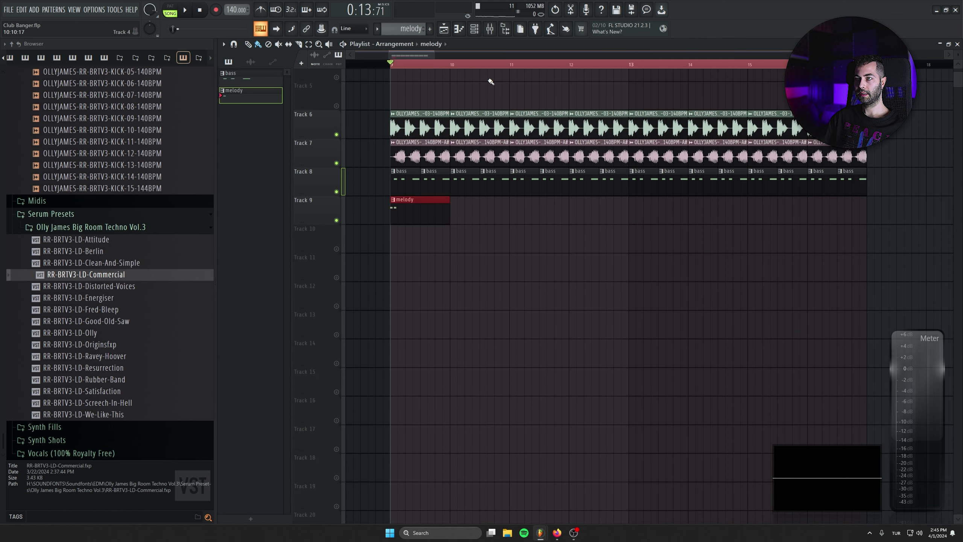
key("space")
Step: Reopen the lead's piano roll, add a longer A#4 note on step 3, and close the Channel rack
left_click(474, 29)
key("space")
left_click(492, 380)
key("space")
key("space")
left_click_drag(298, 176, 262, 315)
left_click(727, 329)
key("space")
key("space")
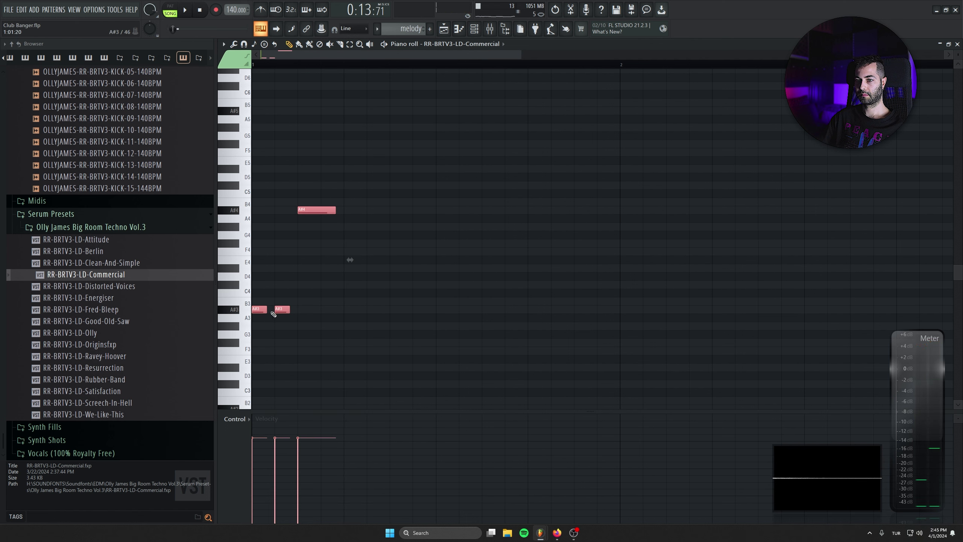
Step: Add a short A#3 note on step 6 and a short A#4 note on step 7 while the drop plays
key("space")
left_click(368, 309)
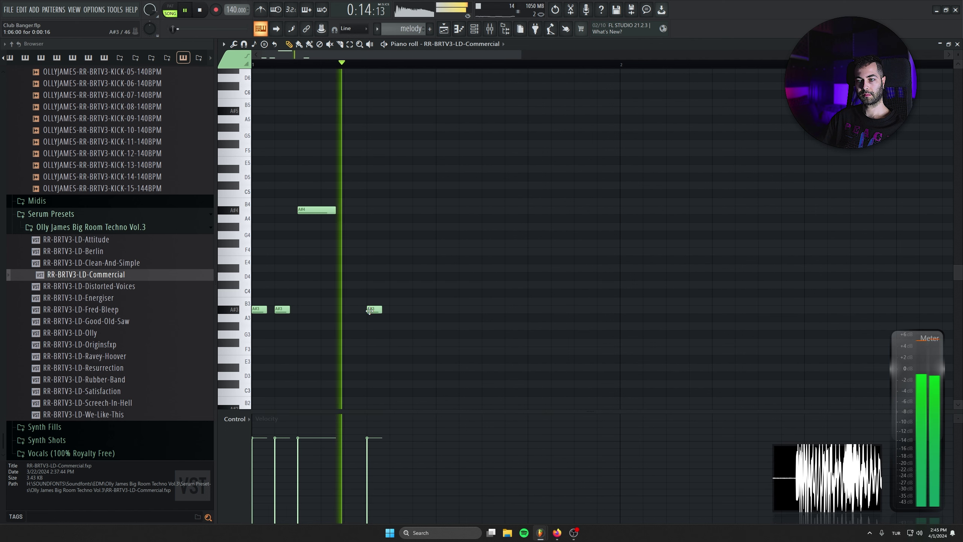
left_click(397, 210)
key("space")
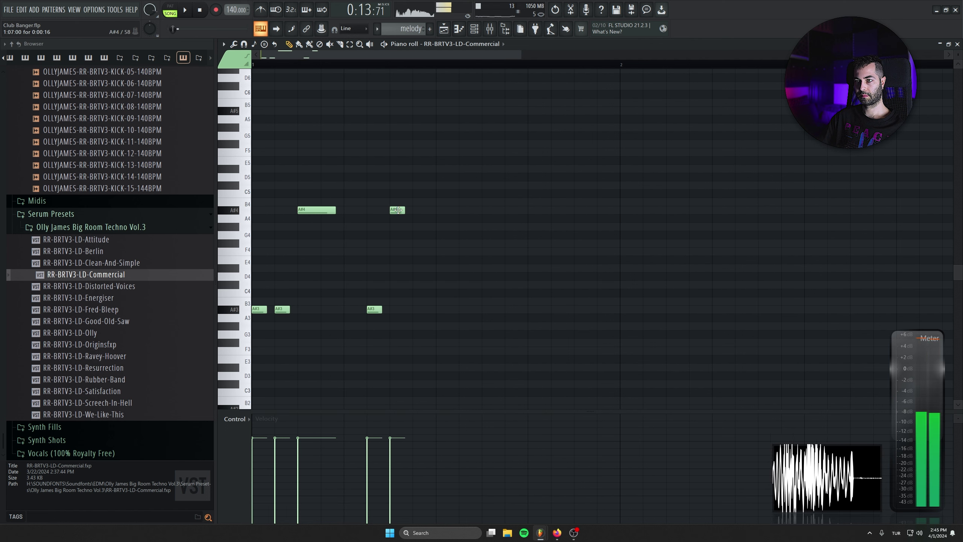
Step: Raise the short A#4 note on step 7 to B4, trying it on step 8 before returning it to step 7
key("space")
left_click_drag(397, 210, 420, 201)
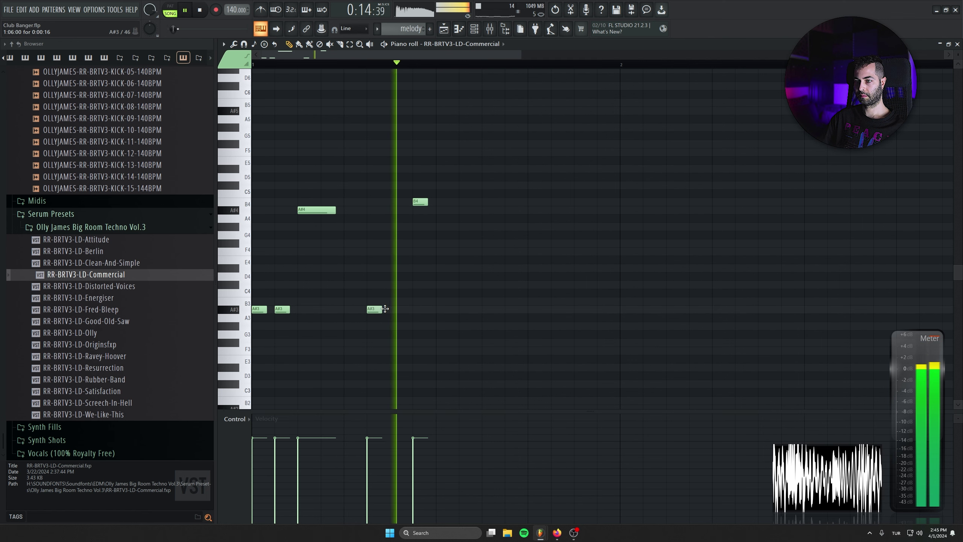
key("space")
key("space")
mouse_move(380, 309)
left_mouse_down()
mouse_move(399, 308)
mouse_move(359, 307)
mouse_move(382, 307)
left_mouse_up()
key("space")
key("space")
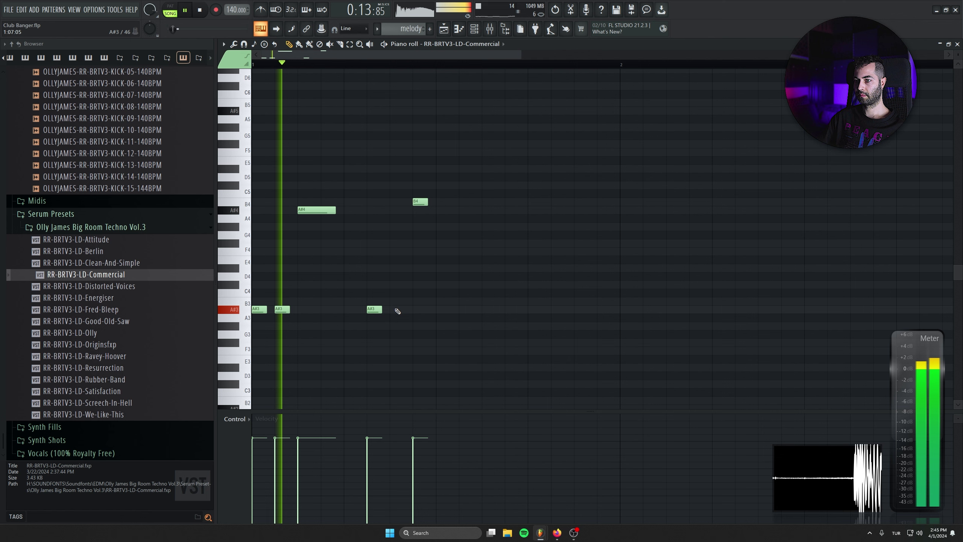
left_click_drag(420, 201, 397, 201)
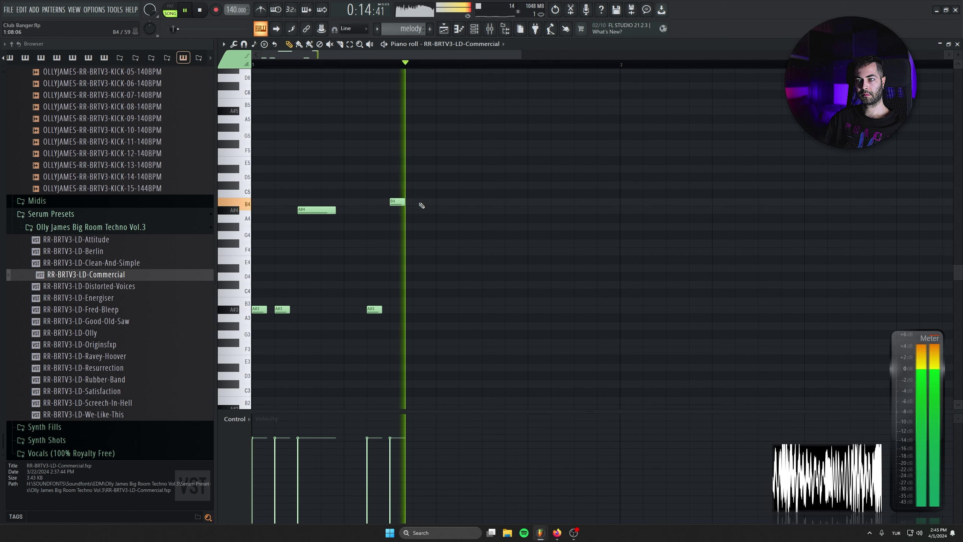
Step: Add a short A#3 note on step 10, a short B4 on step 12 and a longer A#4 on step 15
left_click(470, 310)
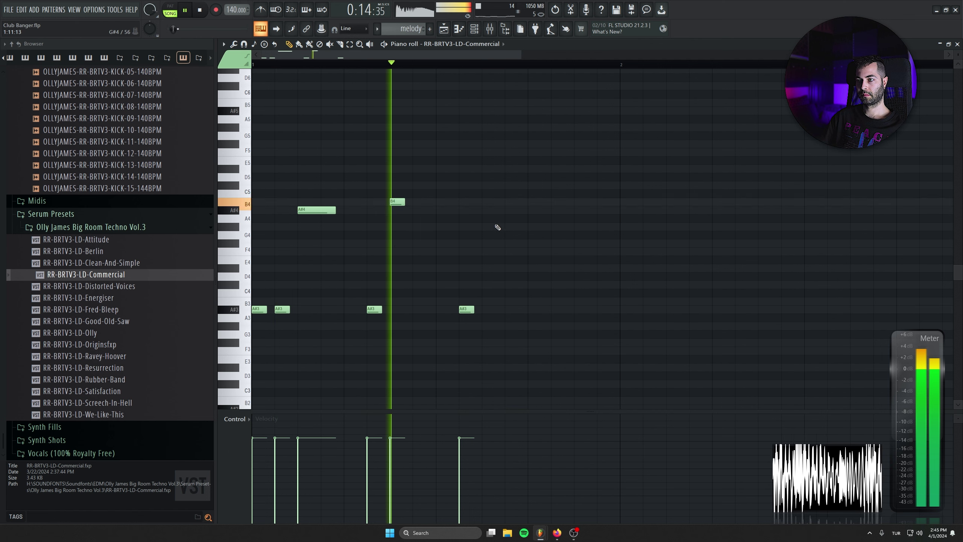
left_click(509, 211)
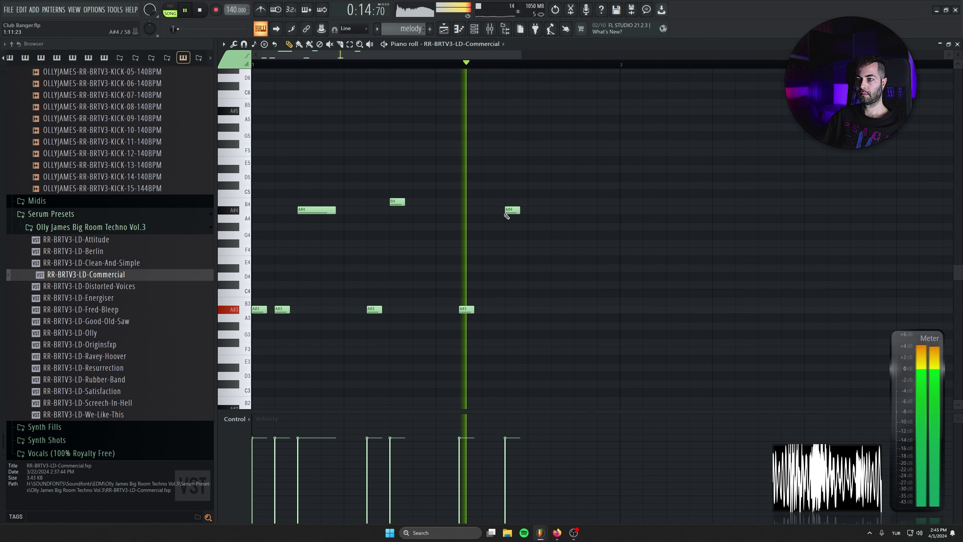
left_click_drag(510, 211, 510, 202)
left_click(578, 226)
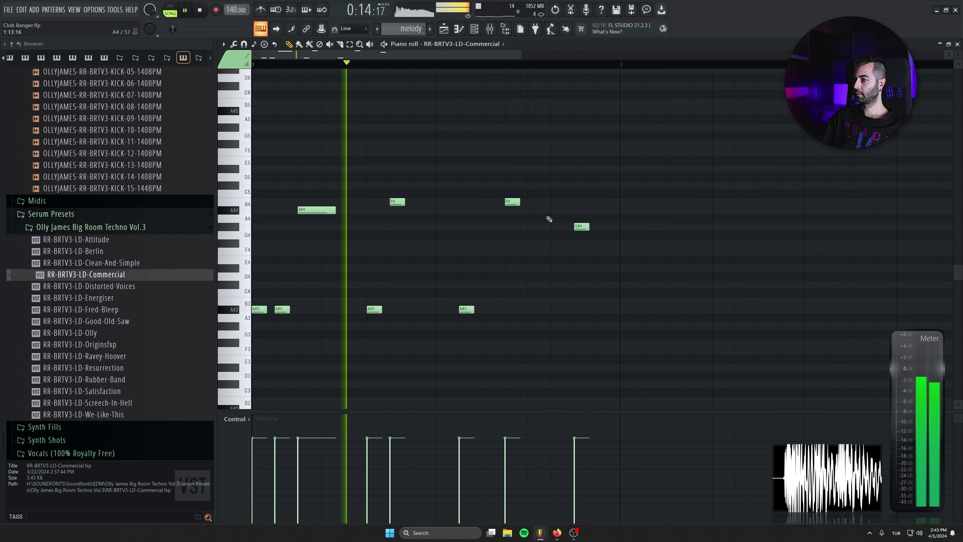
left_click_drag(578, 226, 605, 217)
Step: Duplicate the first bar of the melody into bar 2 and delete the copied A#4 note on step 15
key("ctrl+b")
left_click_drag(507, 319, 344, 328)
left_click_drag(611, 355, 502, 363)
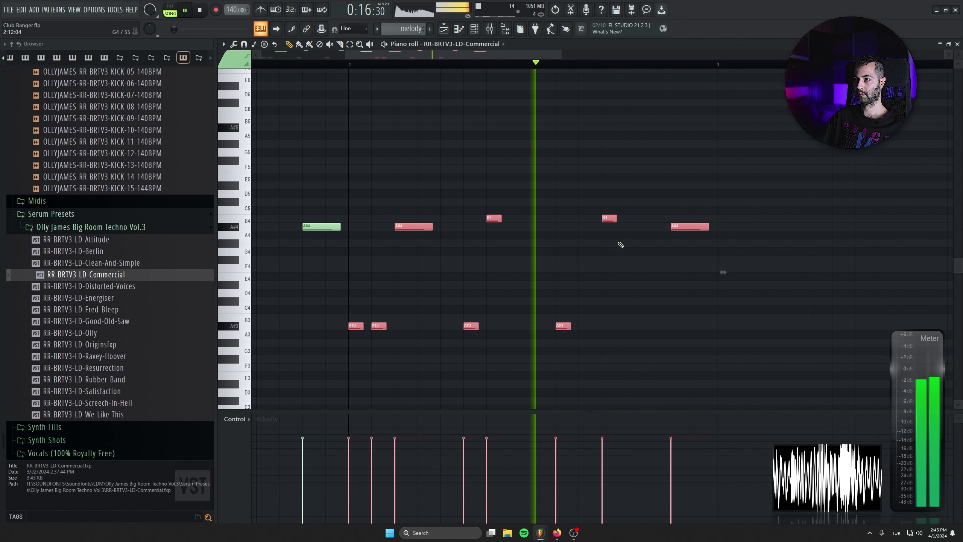
right_click(684, 227)
left_click_drag(571, 291, 842, 275)
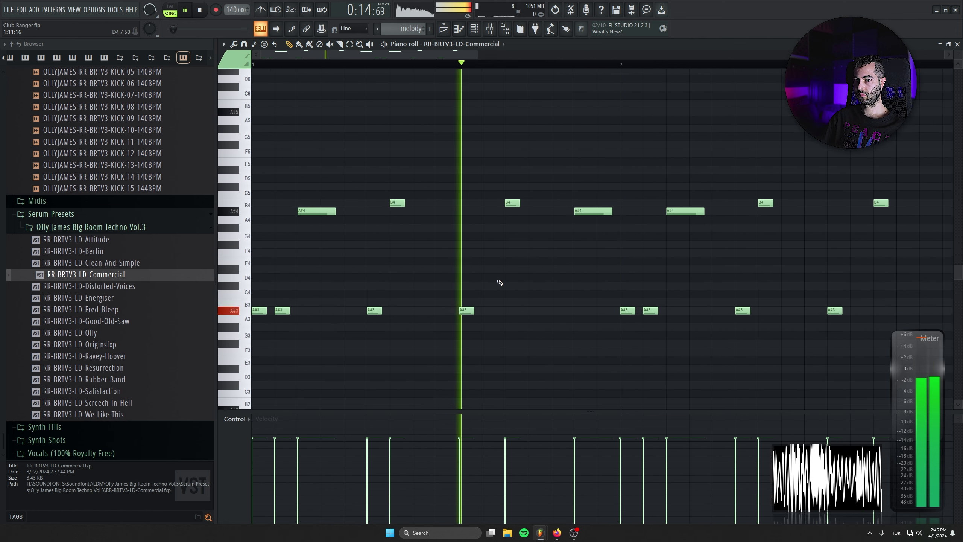
Step: Shorten bar 1's A#4 note on step 15 and add a short A#3 note on step 16
left_click_drag(611, 211, 589, 211)
left_click(599, 310)
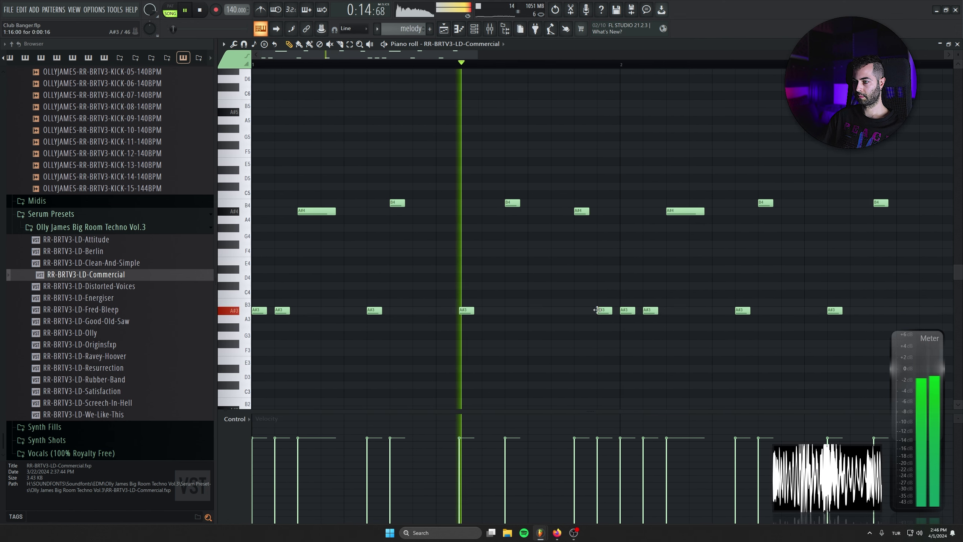
Step: Add a longer A#4 note on step 15 of bar 2 and duplicate the two-bar melody into bars 3 and 4
left_click_drag(560, 333, 300, 321)
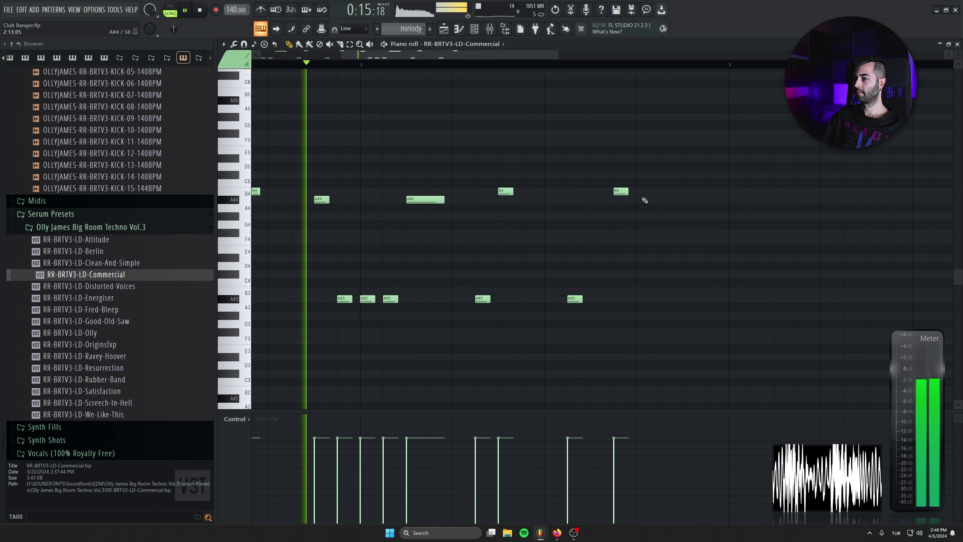
left_click(692, 199)
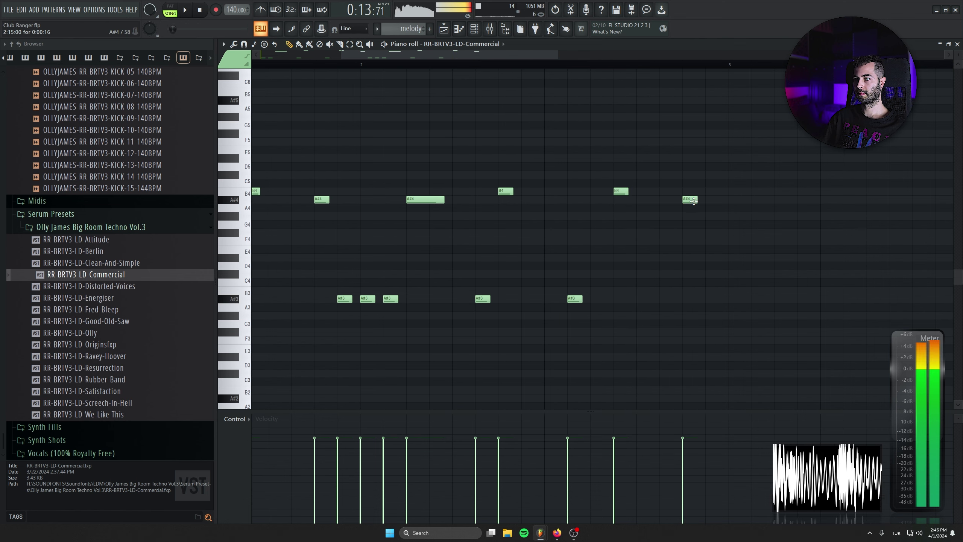
right_click(660, 151, "ctrl")
mouse_move(636, 114)
left_mouse_down()
mouse_move(482, 216)
mouse_move(255, 326)
left_mouse_up()
key("b")
left_click(627, 235)
right_click(628, 235)
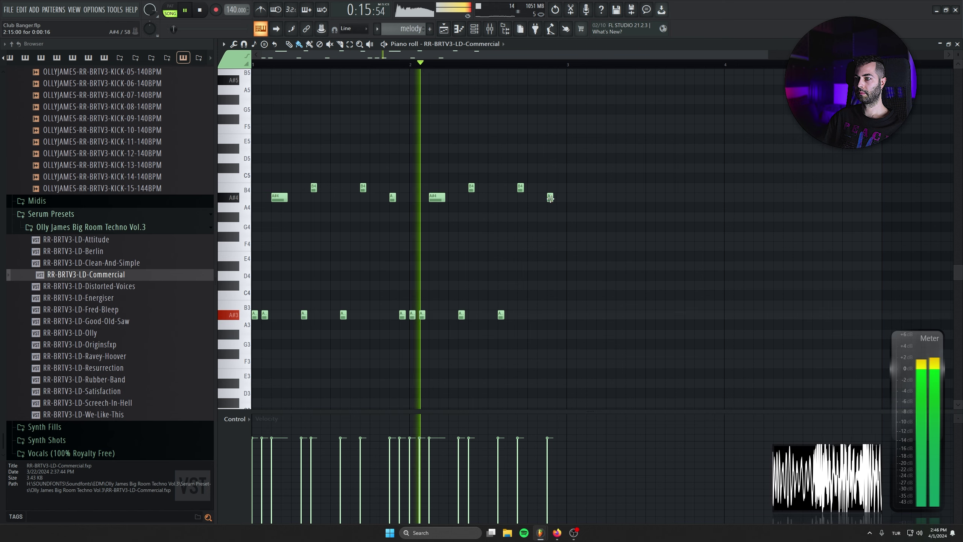
left_click_drag(553, 197, 568, 197)
key("ctrl+a")
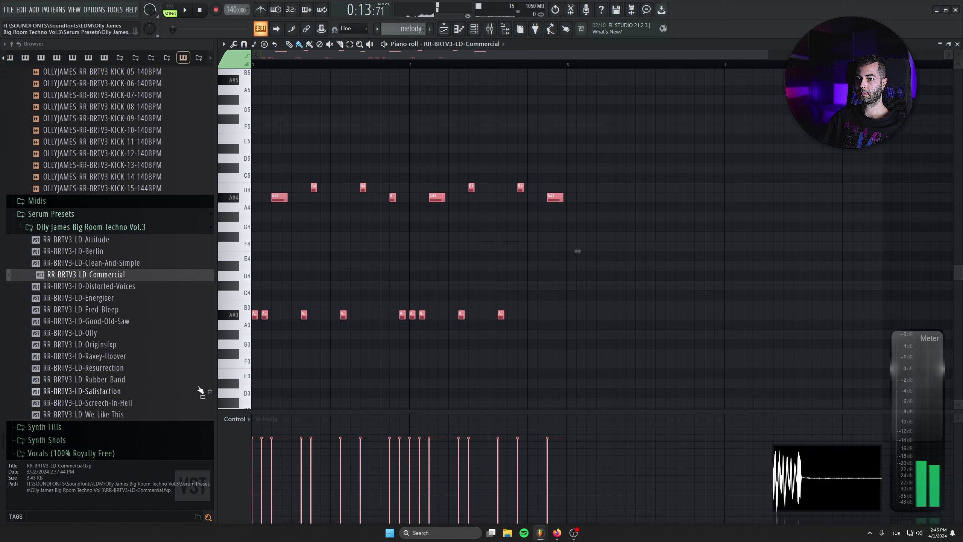
key("ctrl+b")
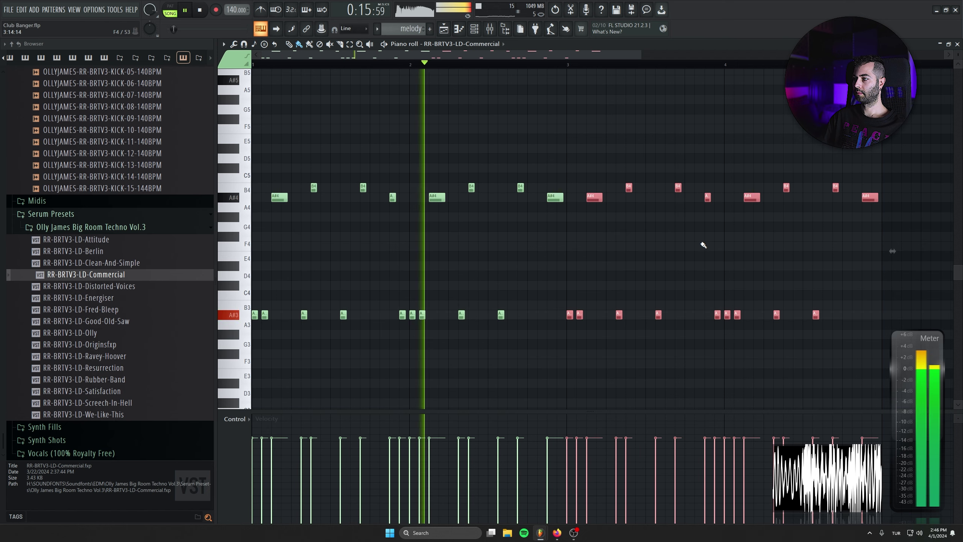
Step: Play the drop from bar 9 in the Playlist to hear the four-bar melody with the kick and bass
key("F5")
key("ctrl+a")
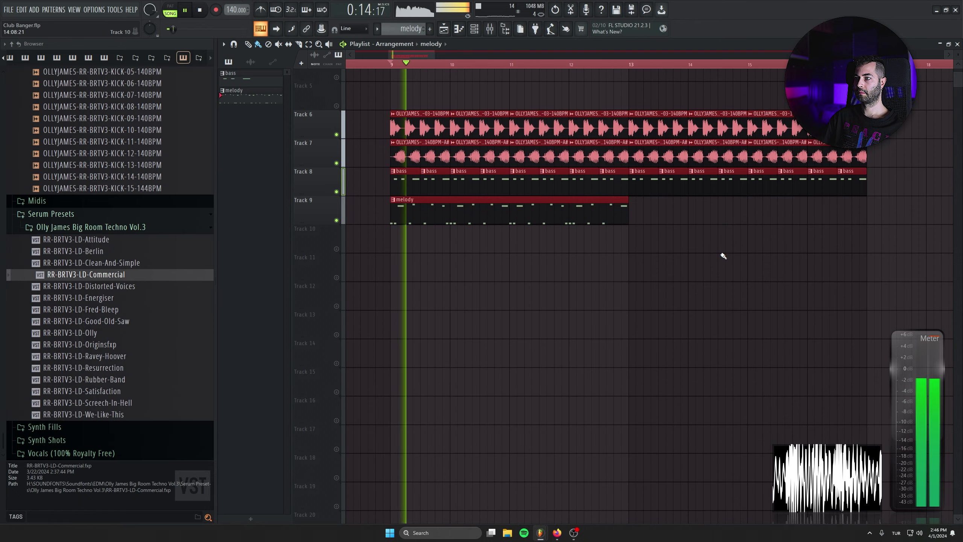
left_click(726, 259)
right_click(727, 259)
key("space")
key("space")
left_click(396, 63)
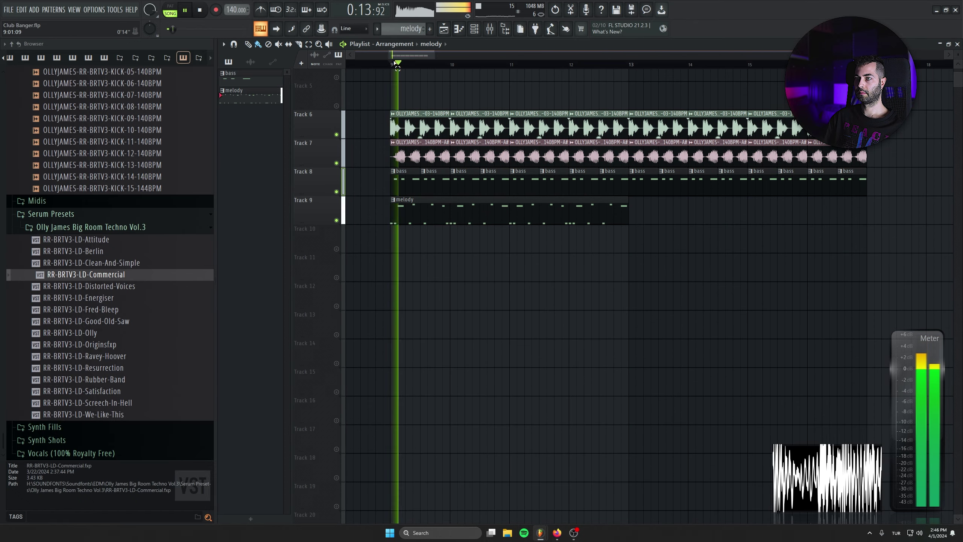
key("ctrl+a")
key("space")
key("space")
left_click(704, 257)
right_click(704, 257)
Step: Reopen the melody's piano roll and check the lead's levels in the mixer while the drop plays
double_click(561, 215)
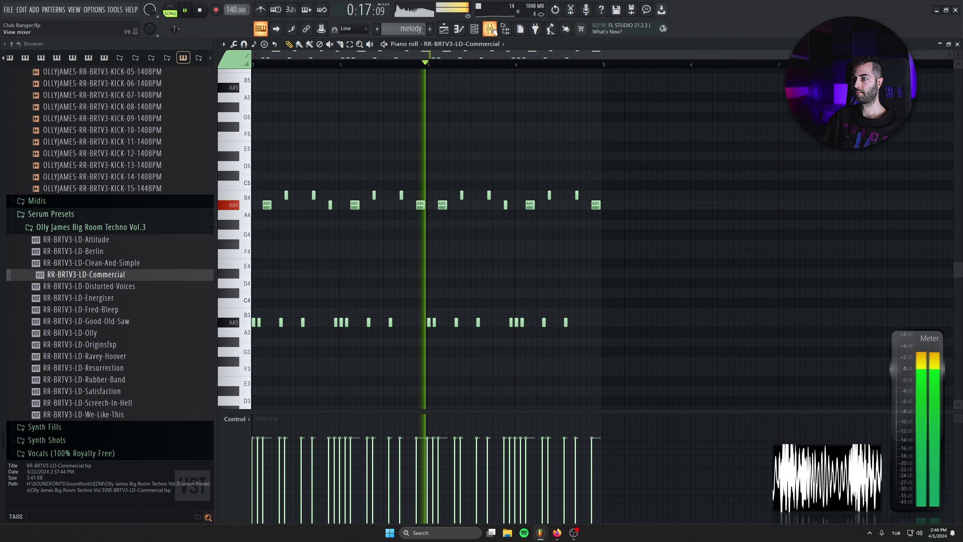
key("F9")
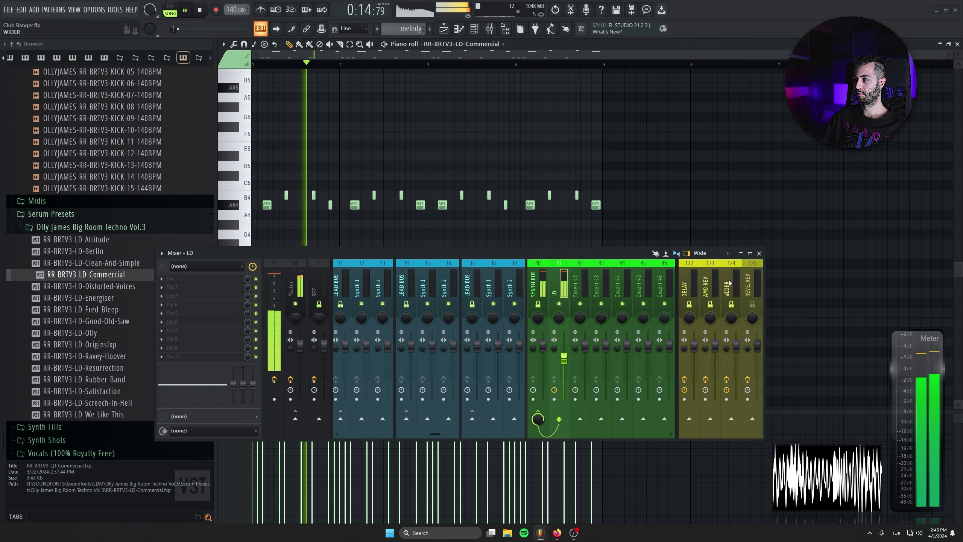
left_click(759, 253)
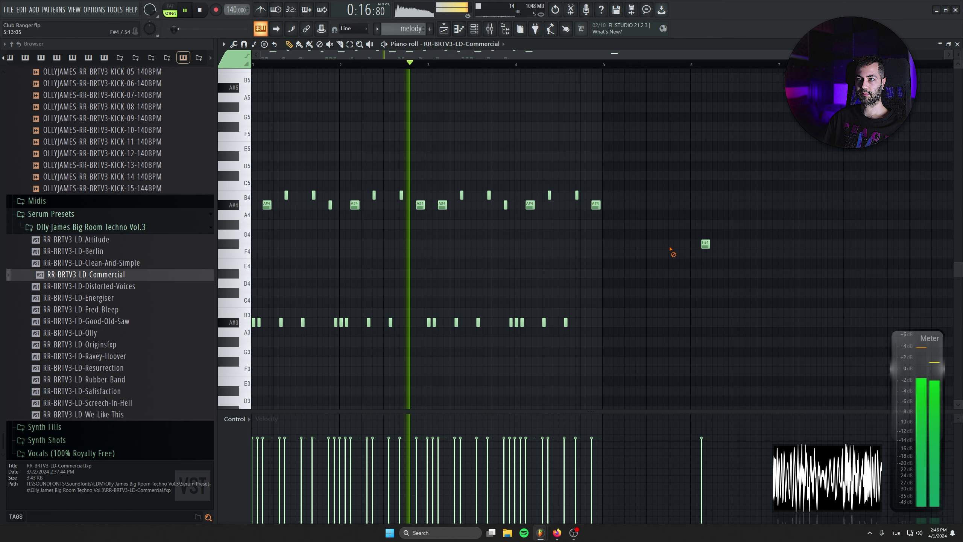
scroll(641, 279, "up", 2)
scroll(488, 266, "up", 2)
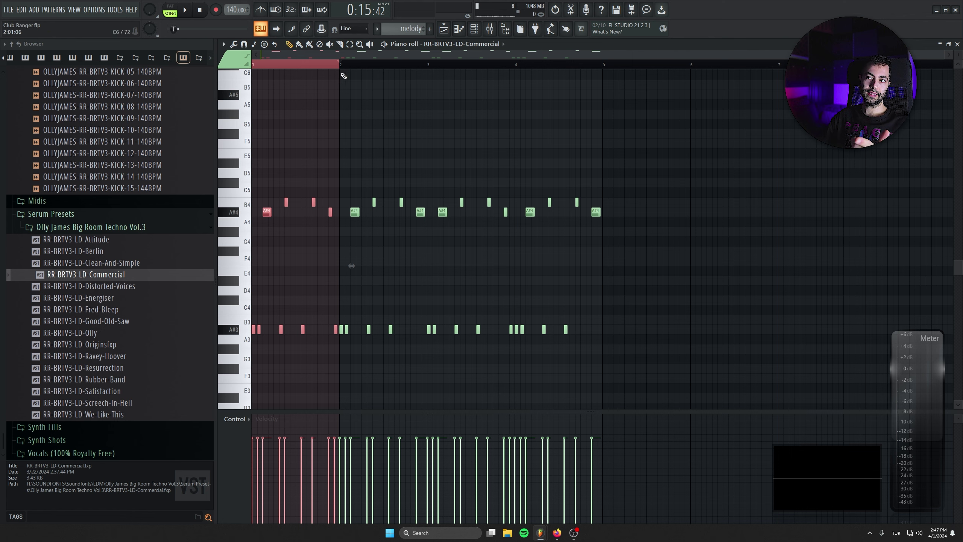
Step: Select the melody's bars in turn and the whole four-bar phrase to compare the repeats
left_click_drag(341, 65, 517, 67)
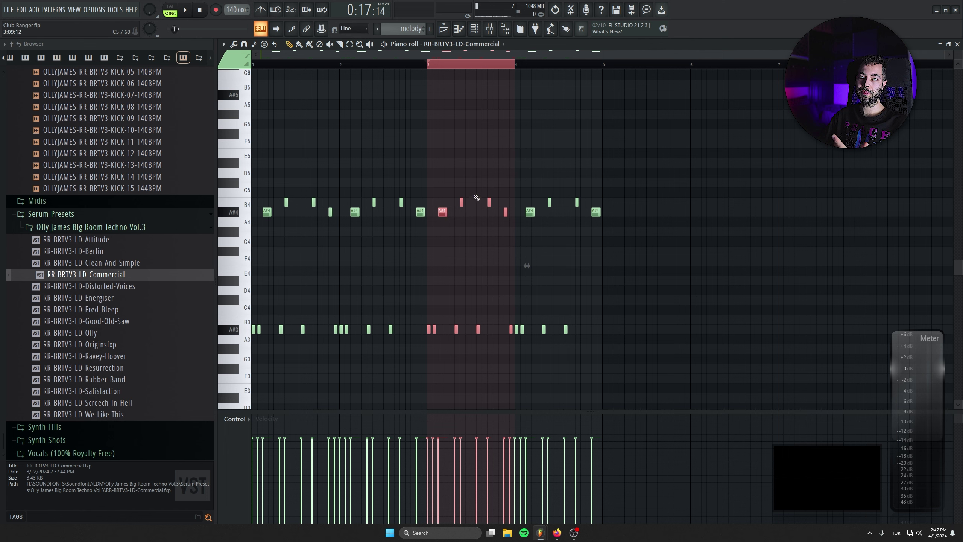
left_click_drag(518, 65, 601, 69)
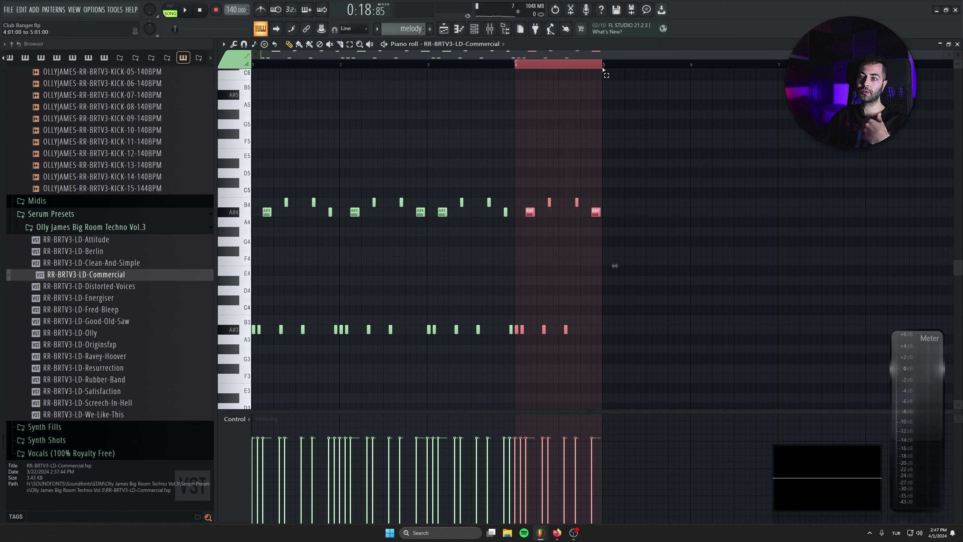
left_click_drag(341, 65, 429, 67)
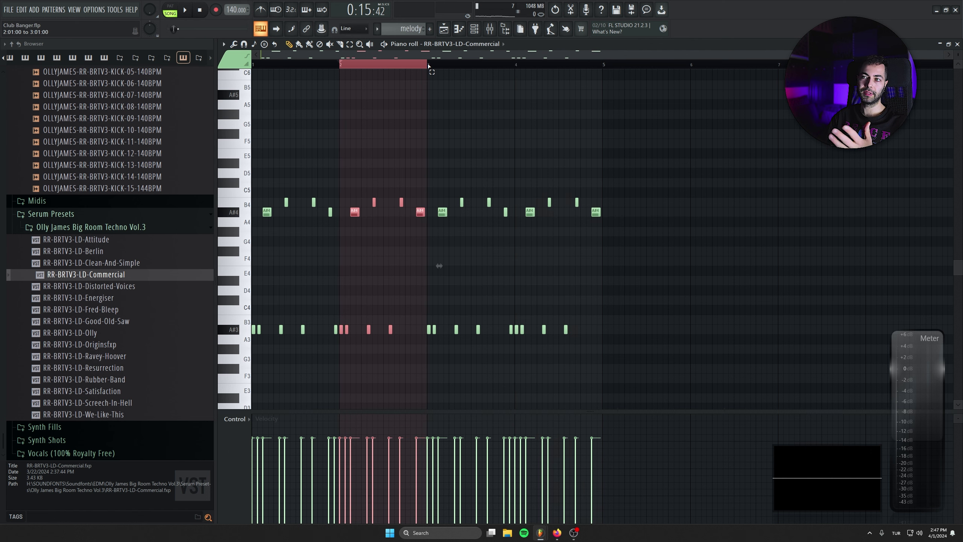
left_click_drag(517, 65, 603, 70)
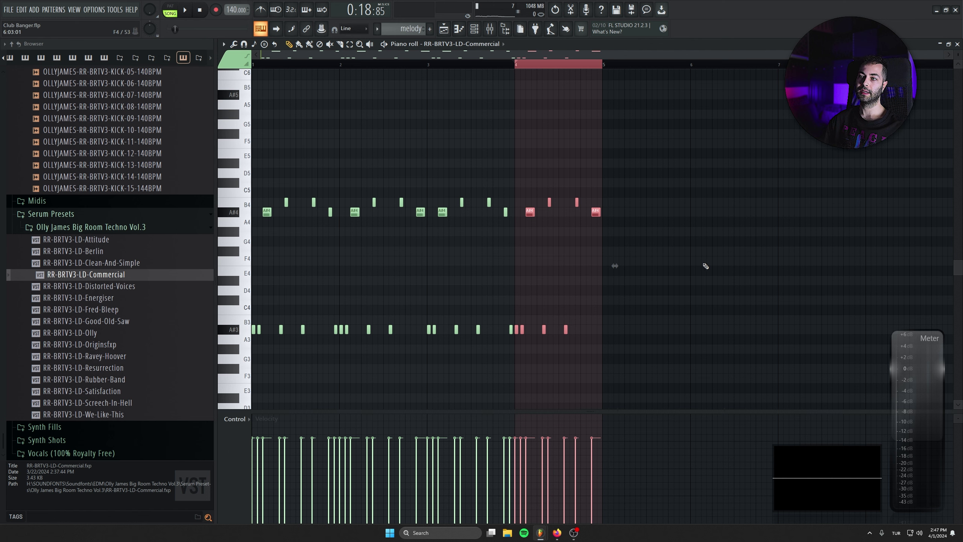
left_click_drag(540, 69, 226, 57)
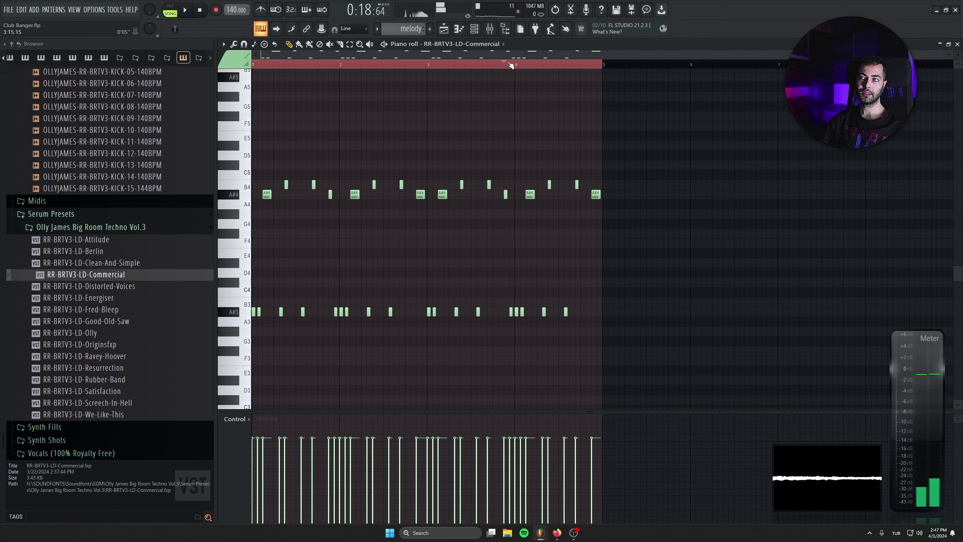
left_click(512, 65)
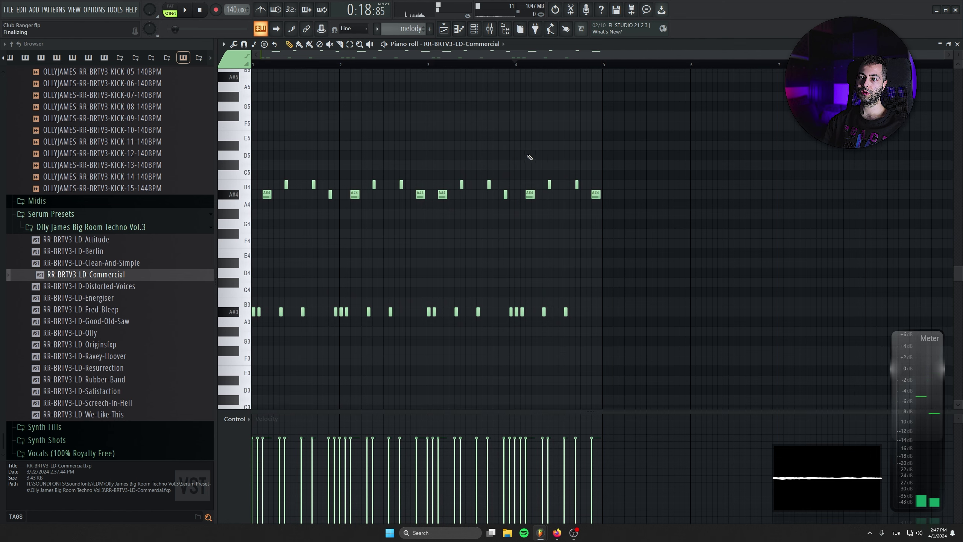
Step: Move the A#3 note on step 10 of bar 4 up to G#4 and play the drop
key("space")
scroll(274, 81, "up", 2)
left_click_drag(489, 164, 605, 179)
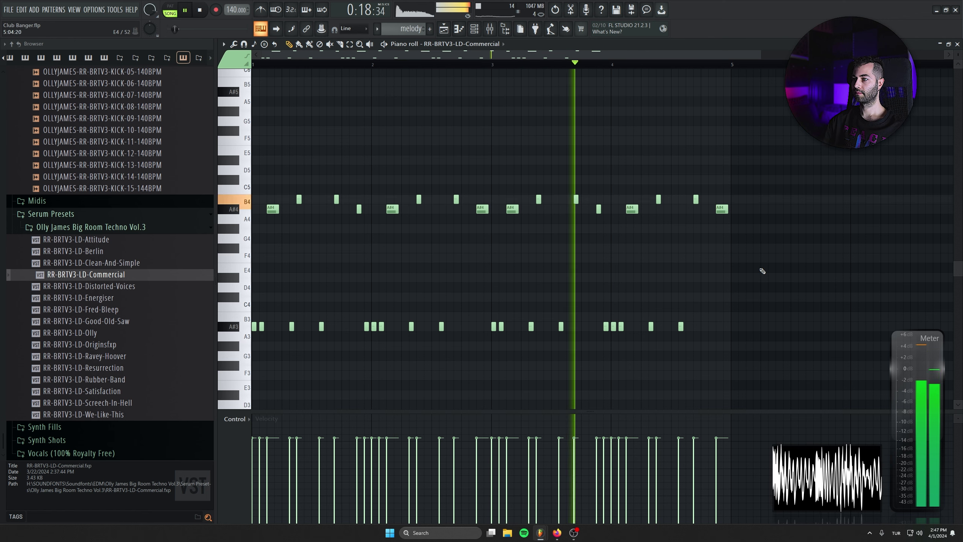
scroll(683, 236, "up", 3)
key("space")
left_click_drag(592, 318, 590, 269)
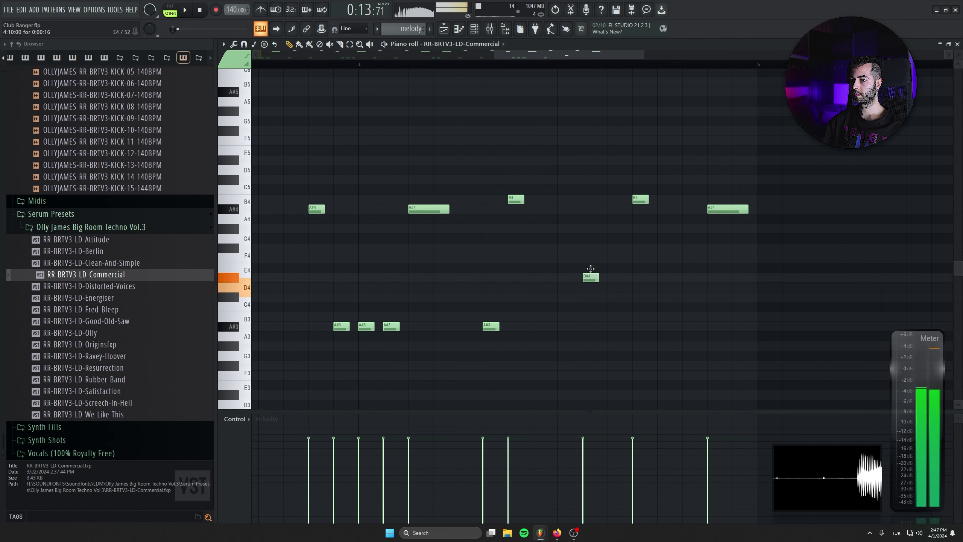
key("space")
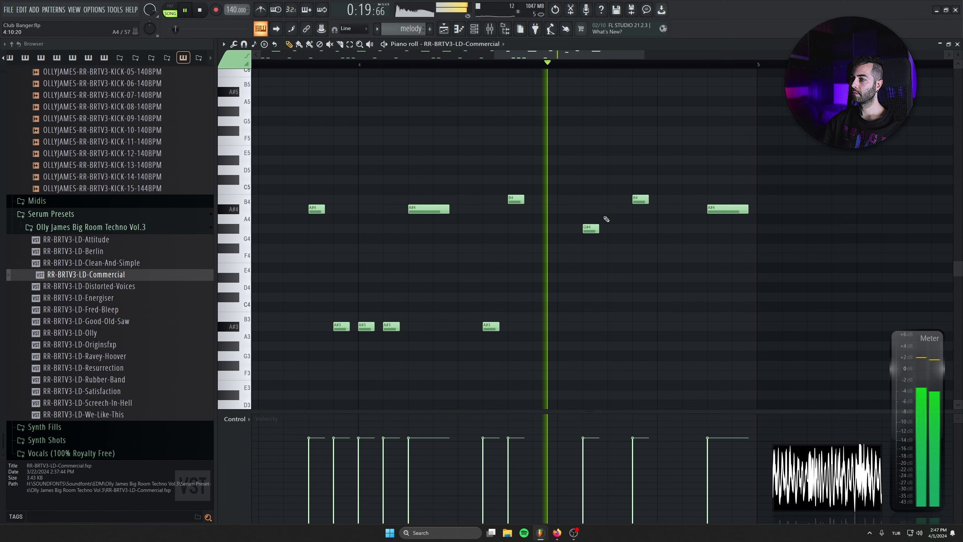
key("space")
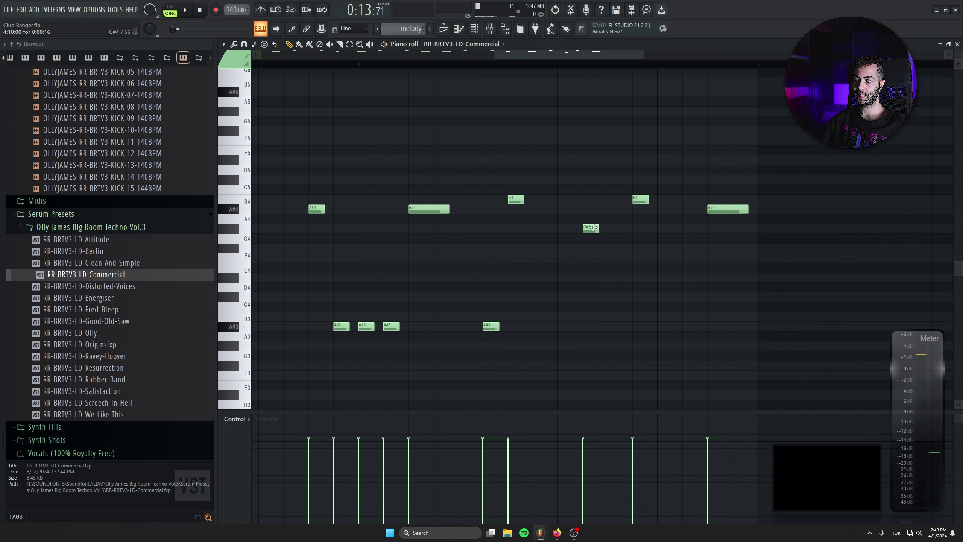
key("space")
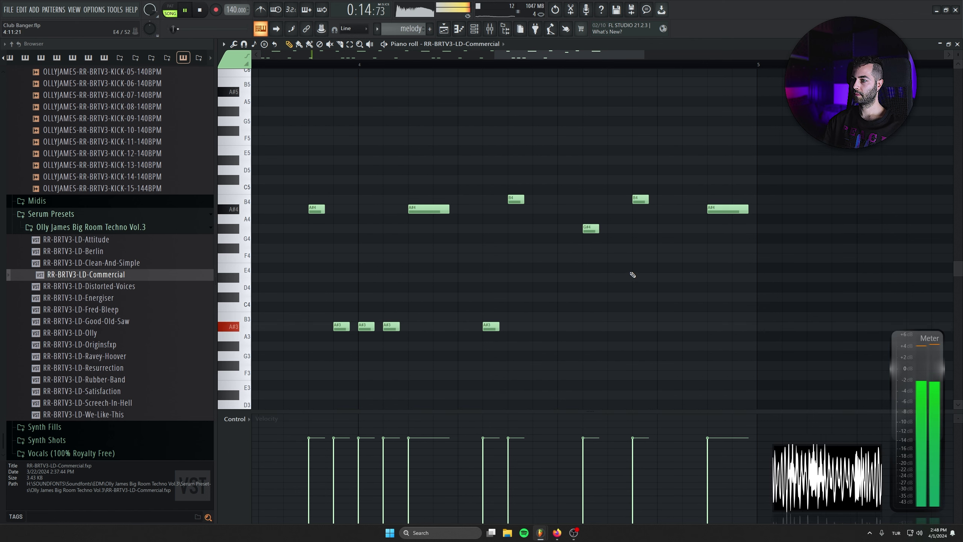
Step: Duplicate the four-bar melody into bars 5 to 8 and play the drop from bar 9 of the Playlist
scroll(693, 323, "down", 3)
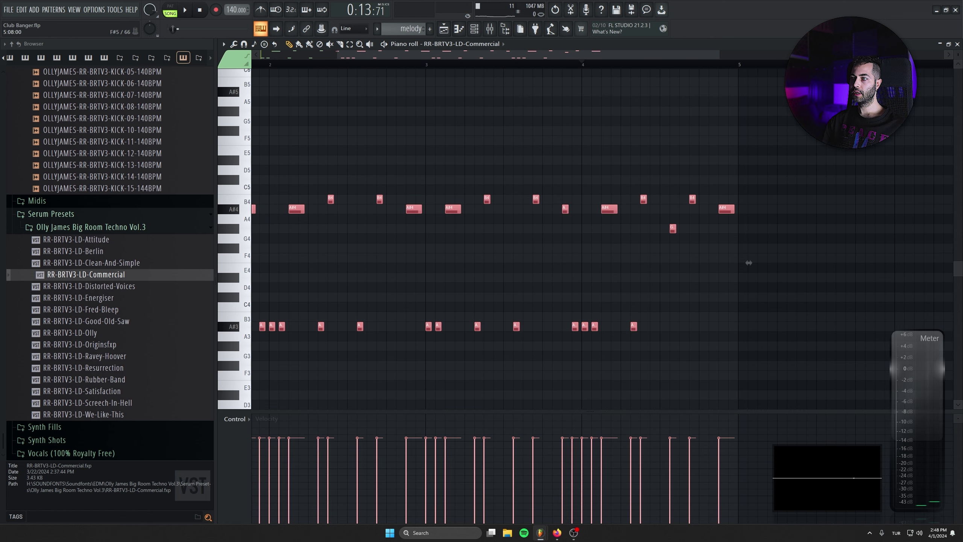
left_click_drag(387, 333, 526, 319)
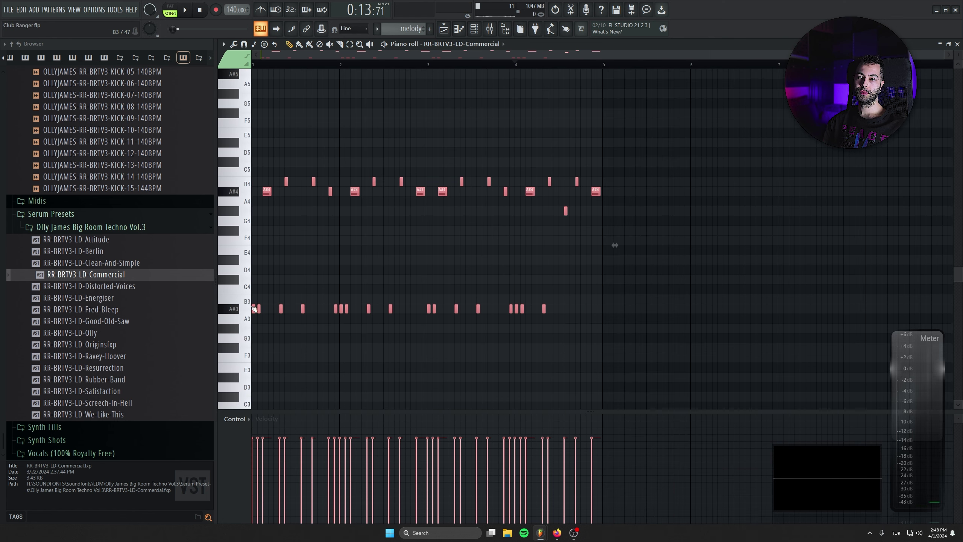
left_click_drag(254, 310, 603, 314)
scroll(616, 319, "down", 3)
left_click_drag(810, 390, 661, 89)
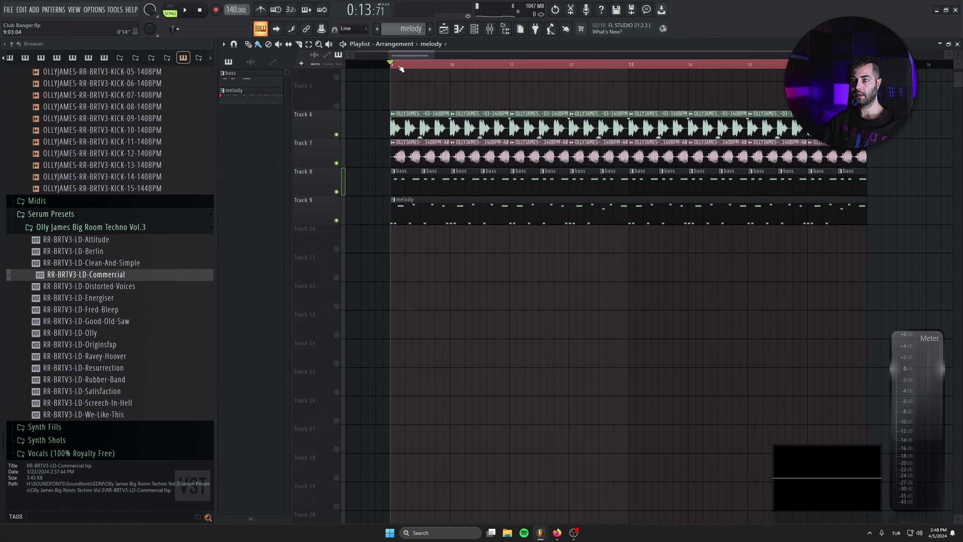
key("space")
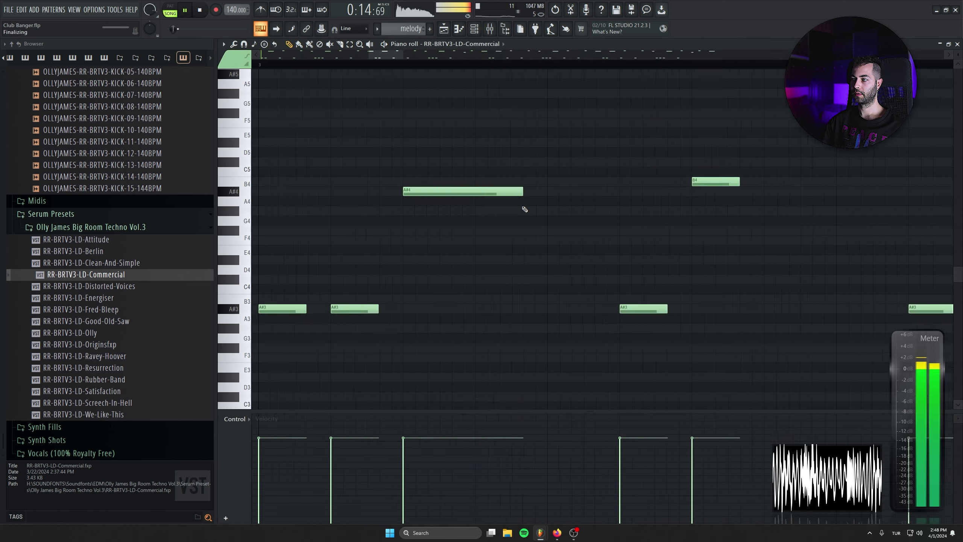
Step: Move the G#4 note on step 10 of bar 8 up to C#5 and play the end of the melody
scroll(524, 209, "down", 5)
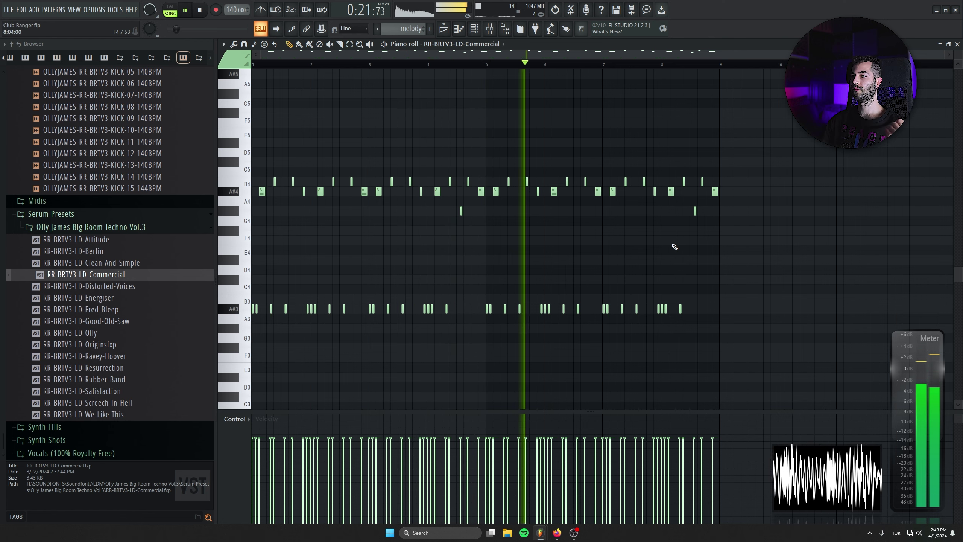
scroll(730, 266, "up", 6)
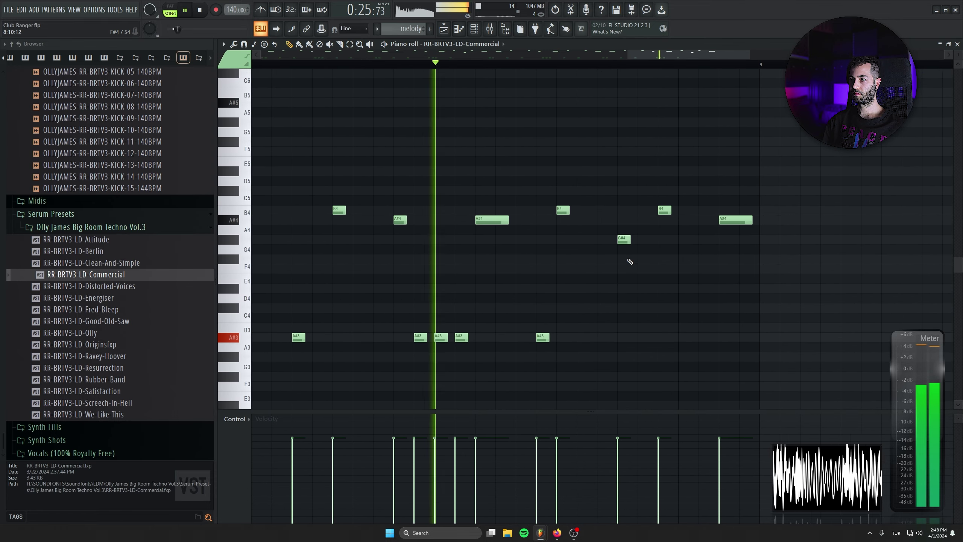
key("space")
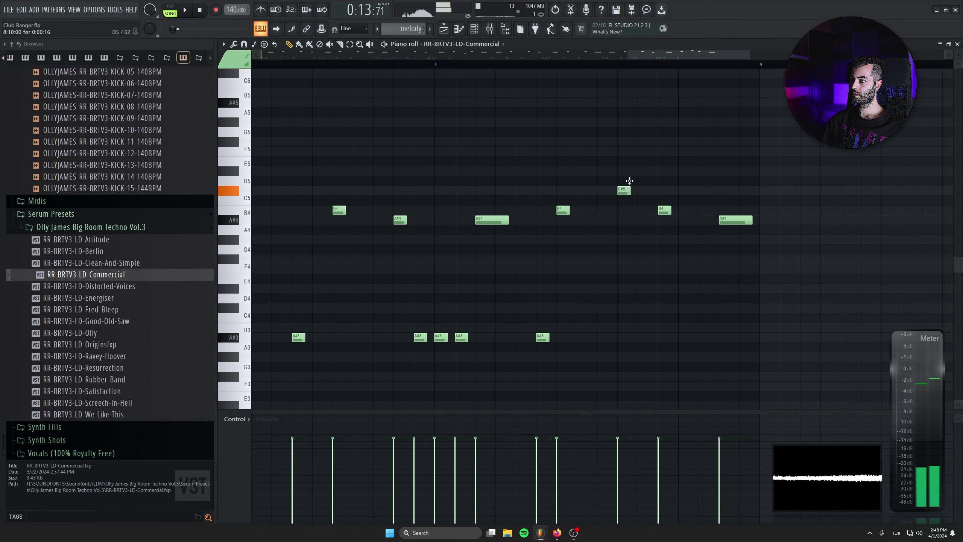
key("space")
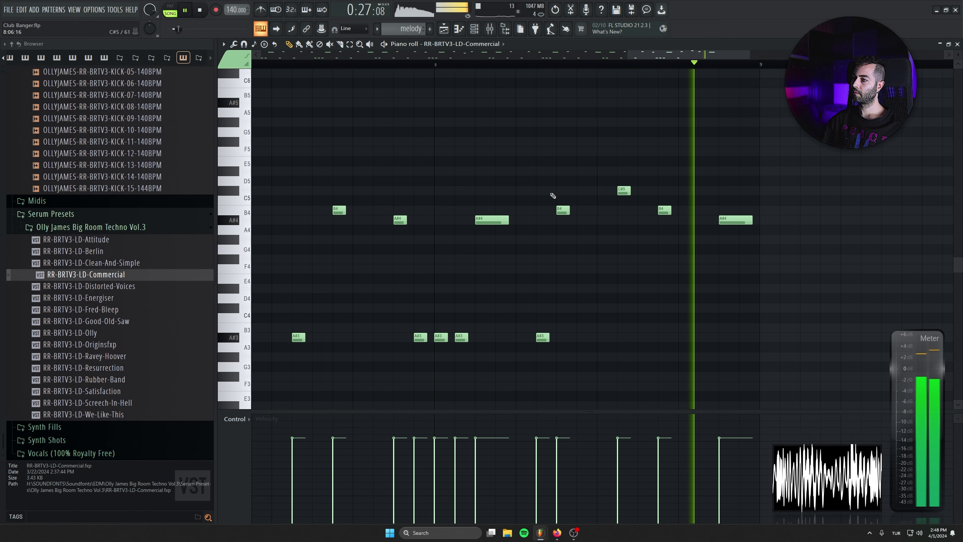
key("space")
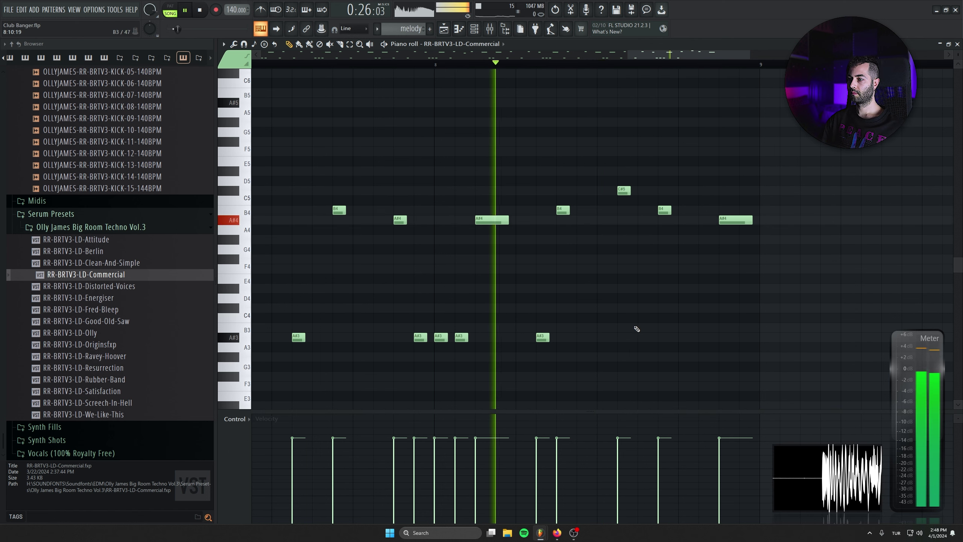
Step: Try adding A#3 notes on steps 11 and 14 of bar 8 and lengthening the C#5 note while the drop plays
left_click(641, 337)
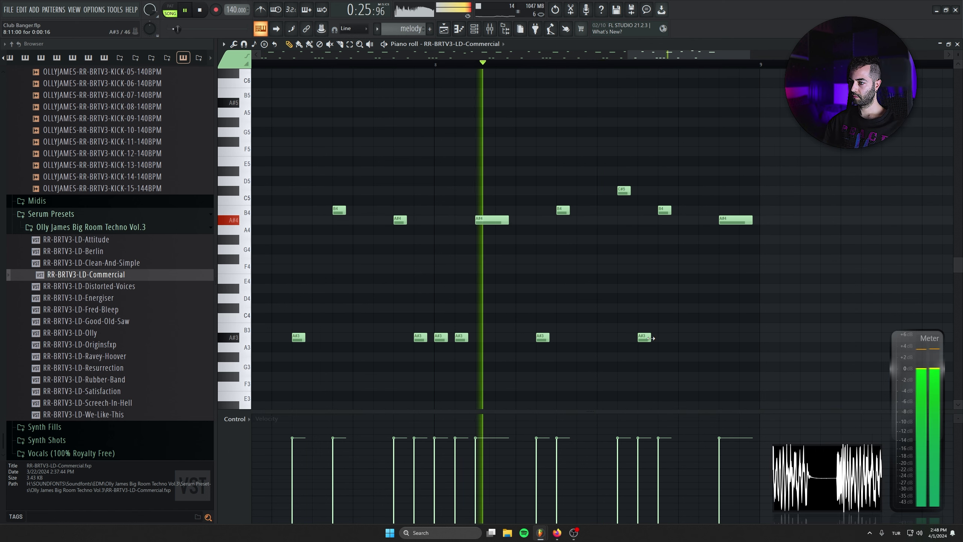
left_click(701, 337)
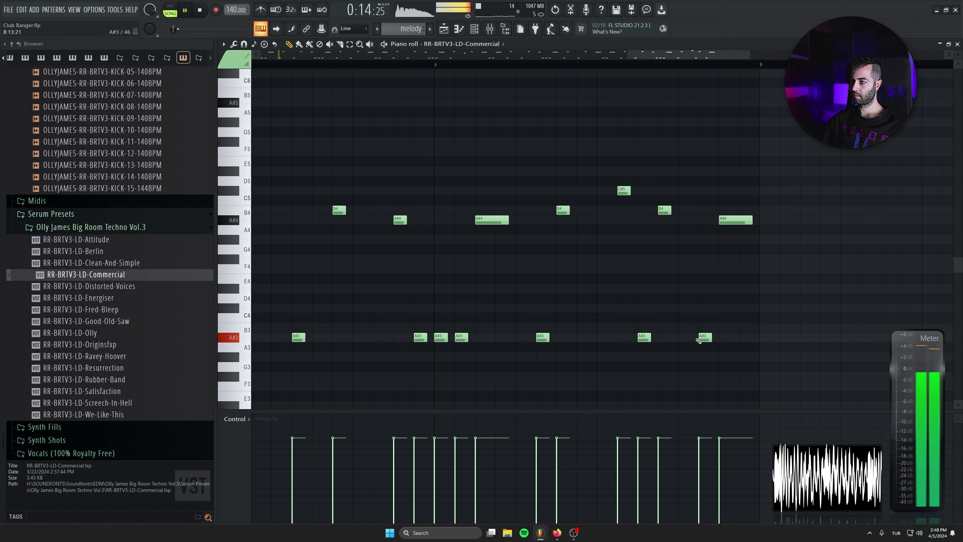
left_click_drag(629, 189, 649, 187)
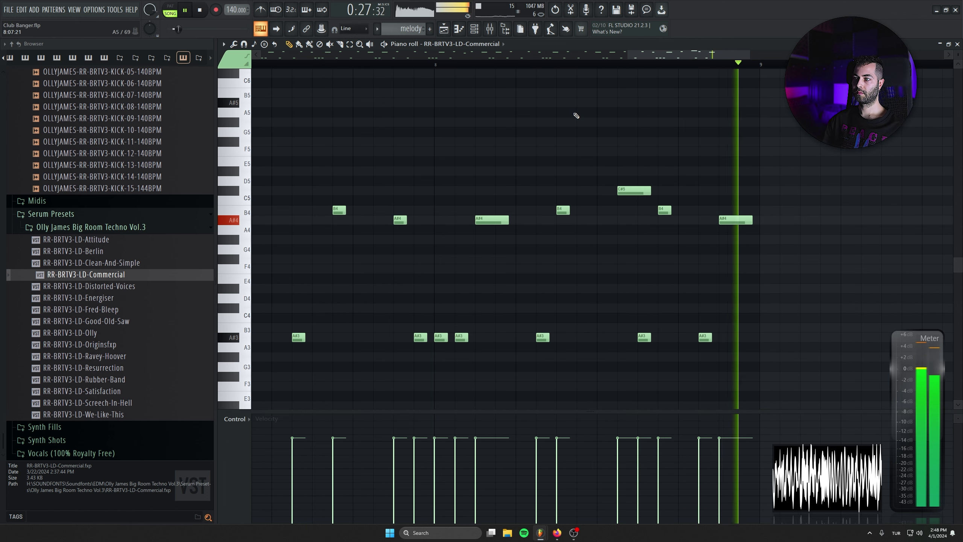
scroll(639, 299, "down", 5)
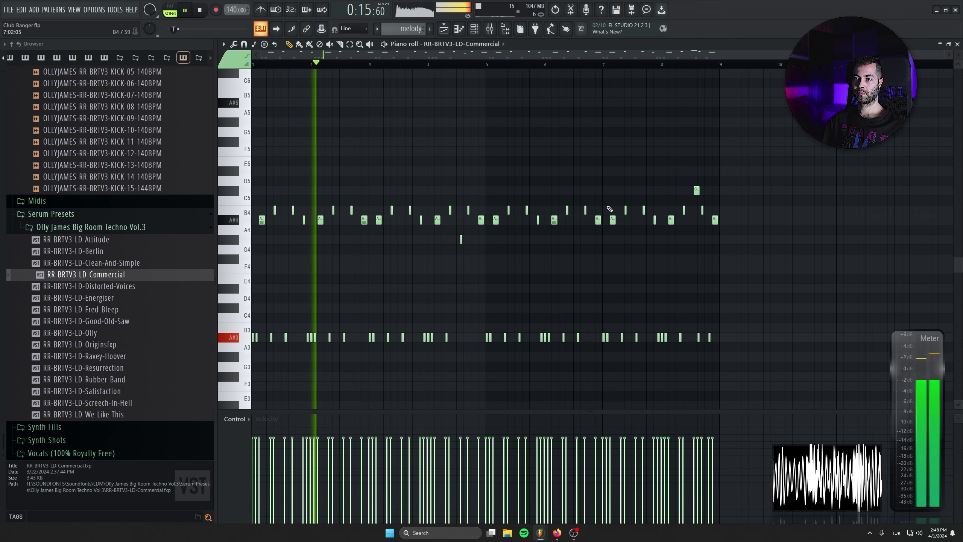
key("space")
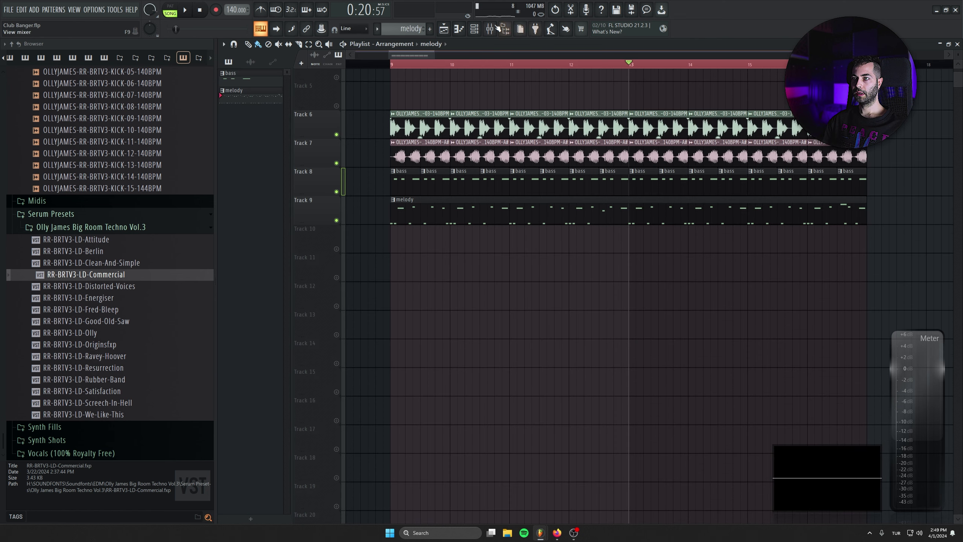
Step: Insert FabFilter Pro-Q 3 on the LD mixer track with a 24 dB/oct low cut at 150 Hz
key("F9")
left_click(208, 281)
mouse_move(223, 286)
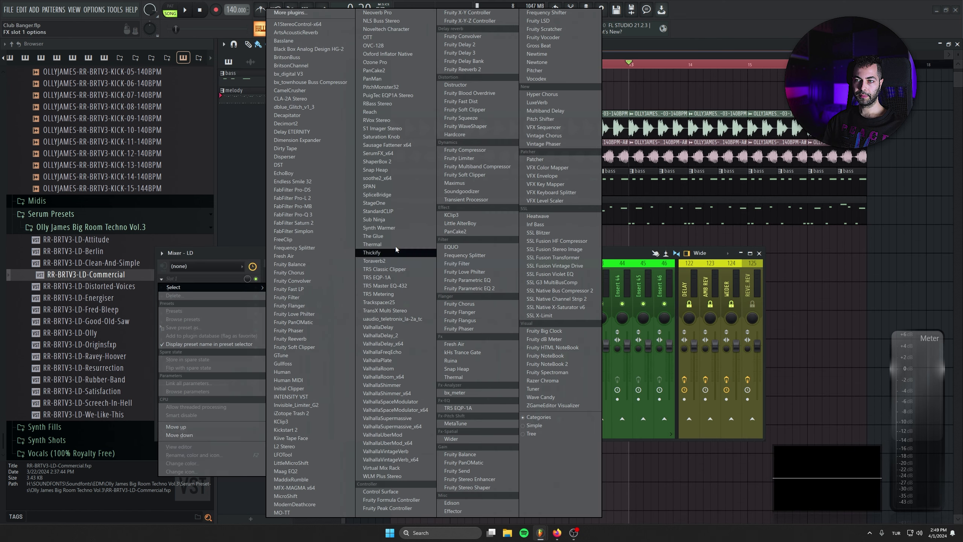
left_click(395, 250)
double_click(85, 199)
left_click_drag(82, 187, 80, 173)
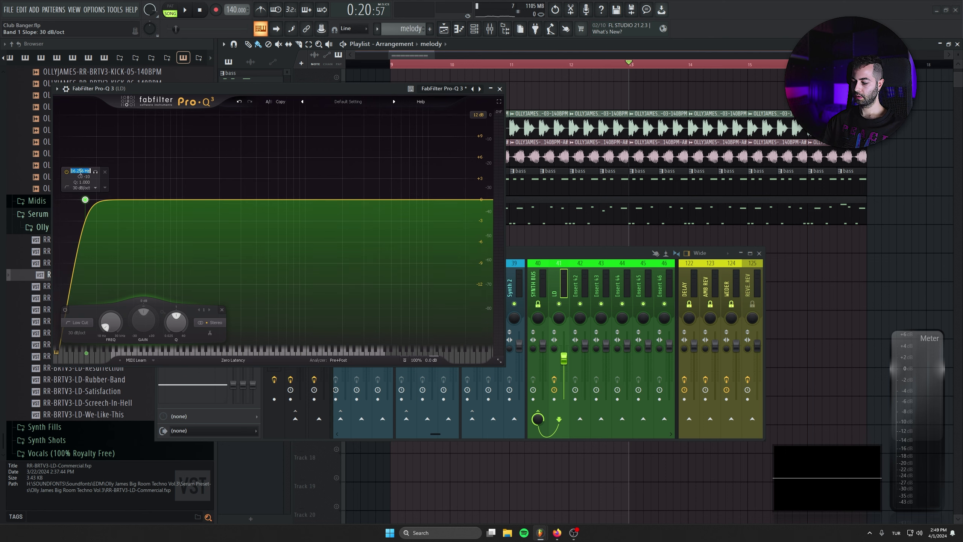
type("150")
key("Return")
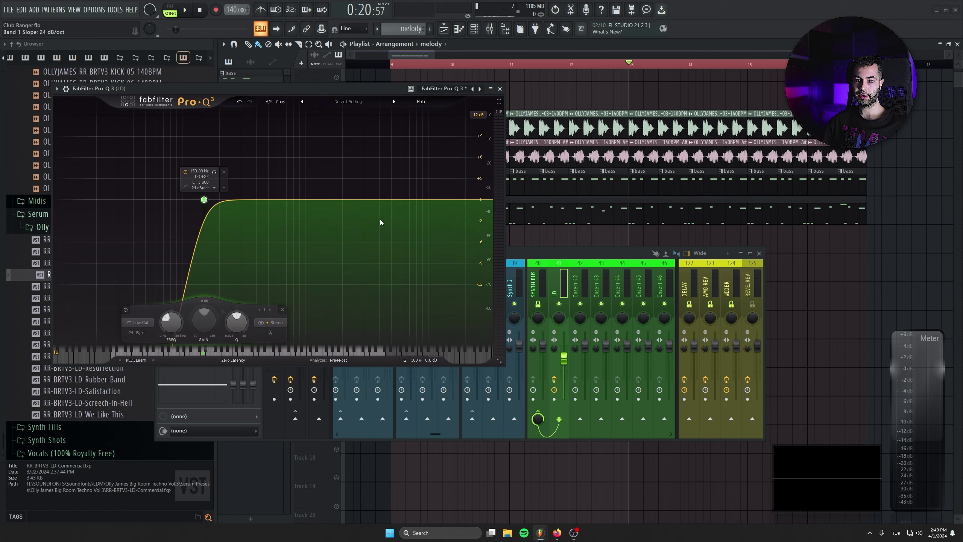
Step: Add Kickstart 2 to the LD track's last effect slot with its mix at 60% and play the drop
left_click(499, 89)
left_click(224, 359)
mouse_move(228, 328)
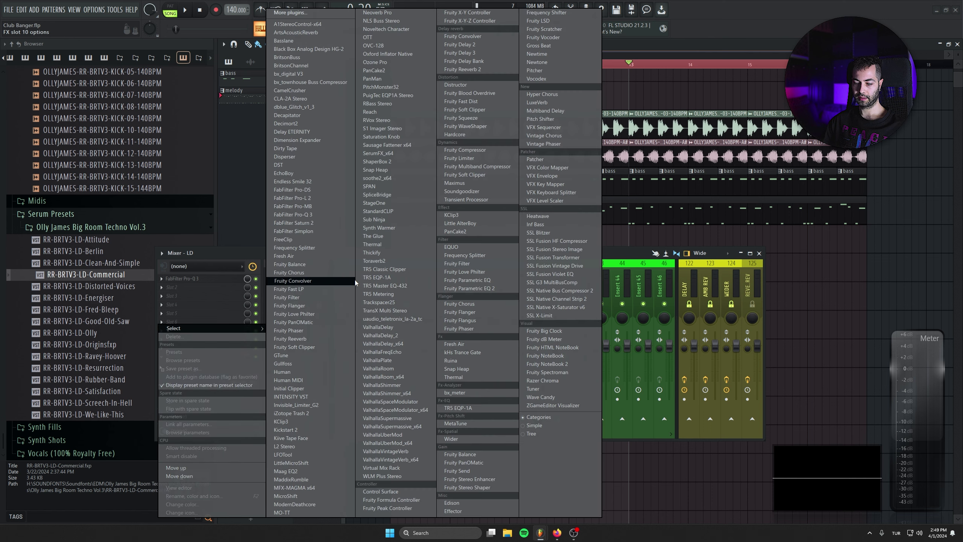
left_click(303, 430)
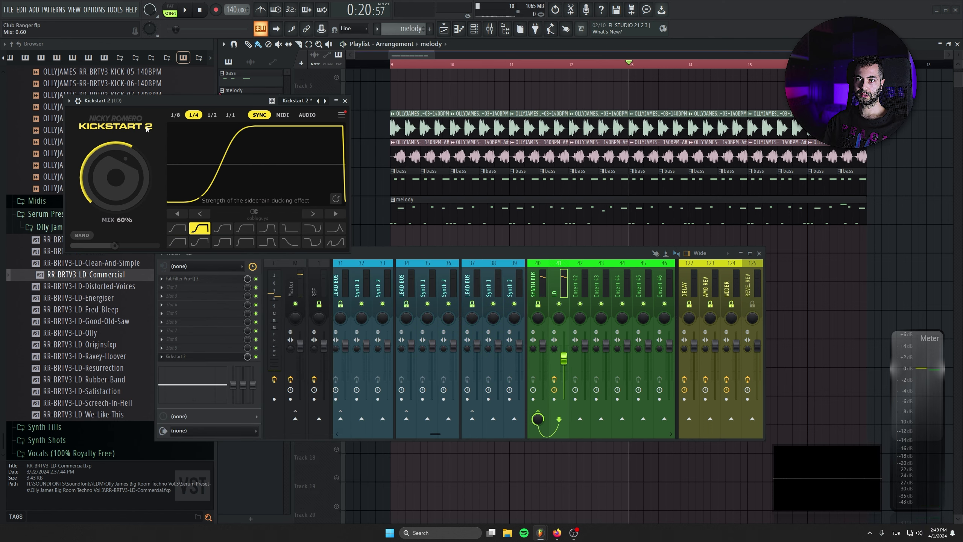
key("space")
left_click_drag(150, 100, 162, 145)
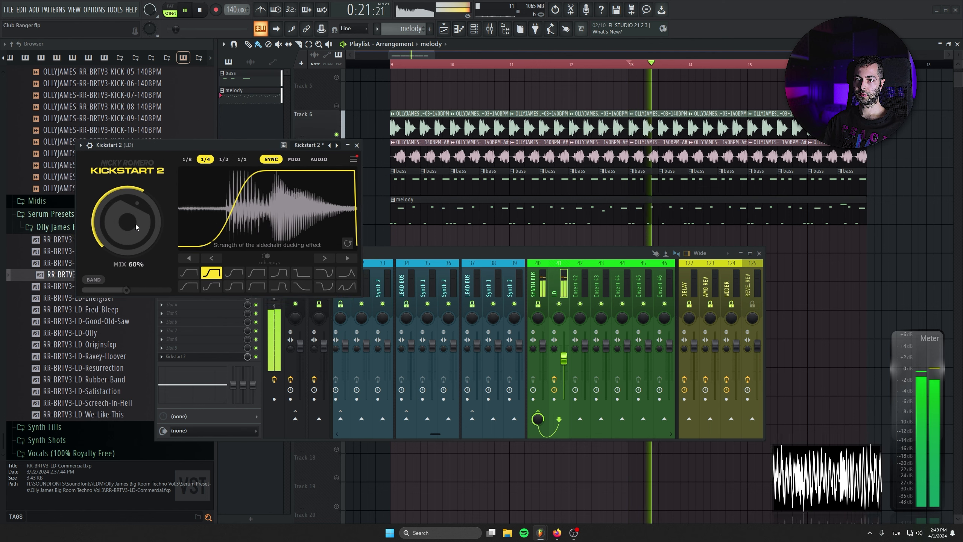
left_click(574, 362)
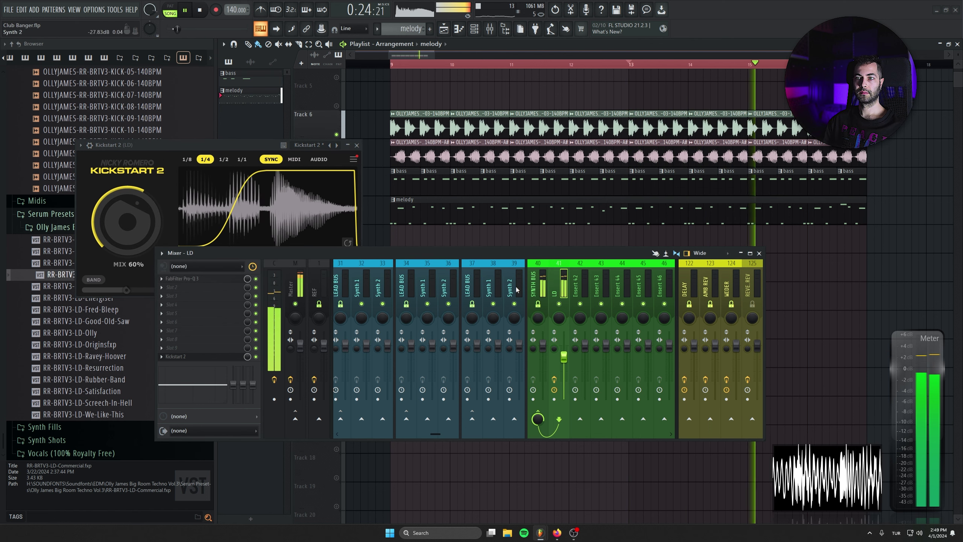
Step: Insert the DST distortion ahead of the EQ on the LD track, then close its window
left_click(178, 279)
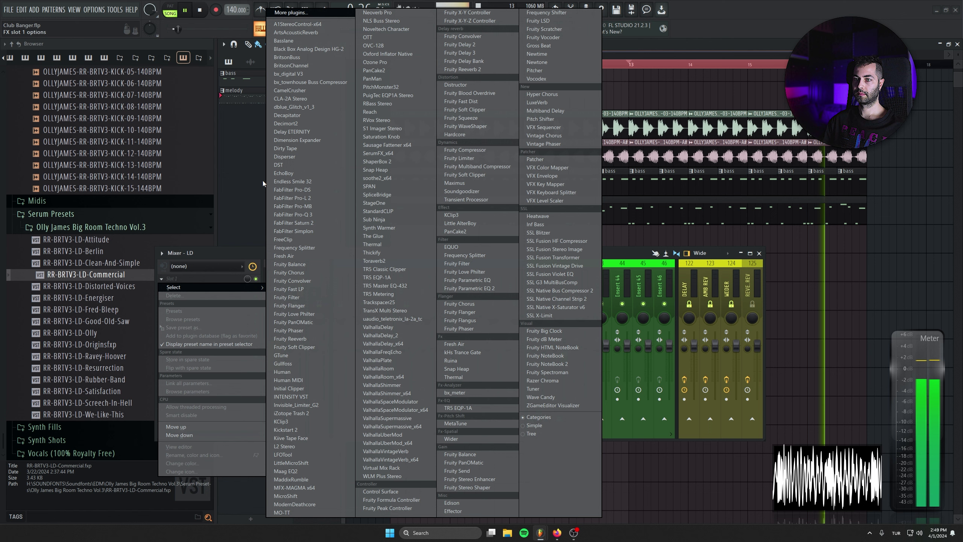
left_click(278, 165)
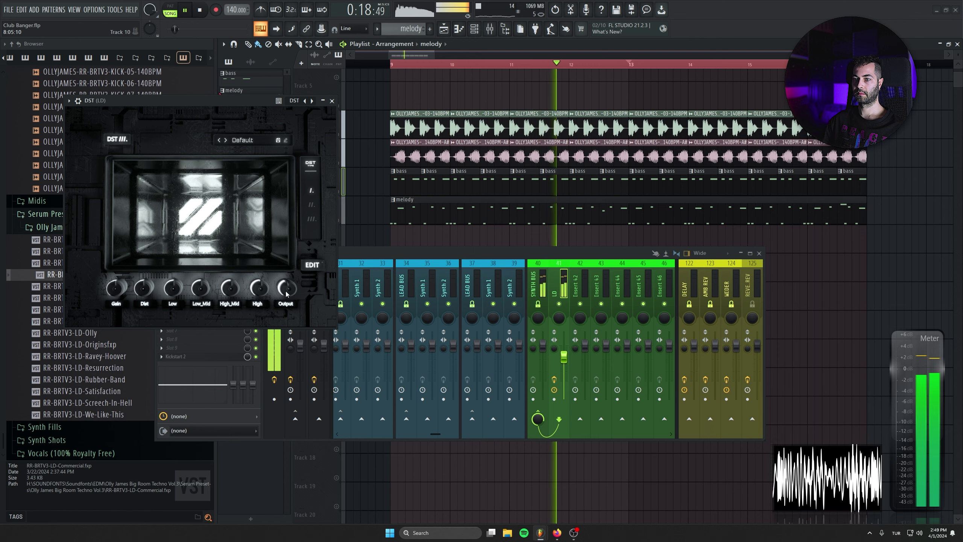
left_click(332, 101)
Step: Reopen the melody's piano roll, delete the A#3 notes on steps 11 and 14 of bar 8, and shorten the C#5 note
double_click(538, 198)
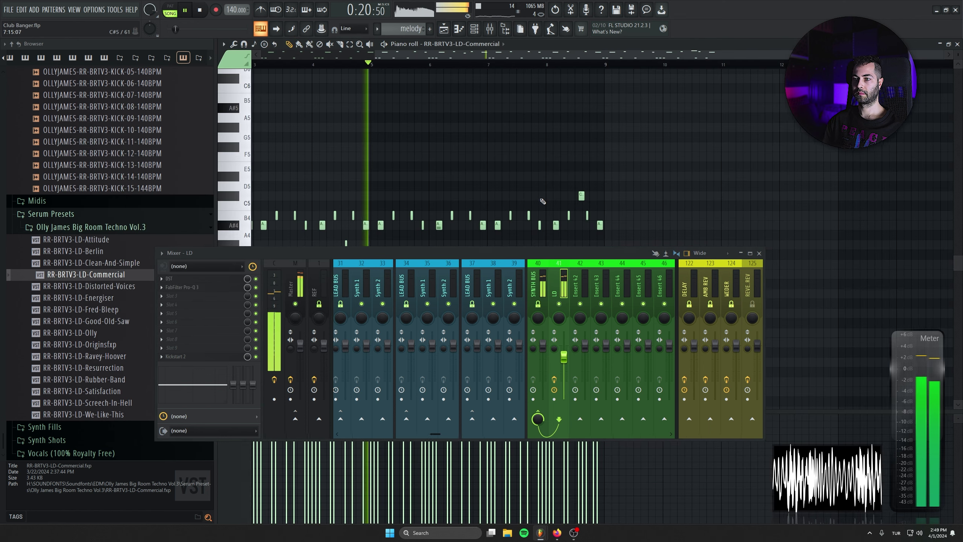
left_click(759, 253)
scroll(644, 272, "up", 3)
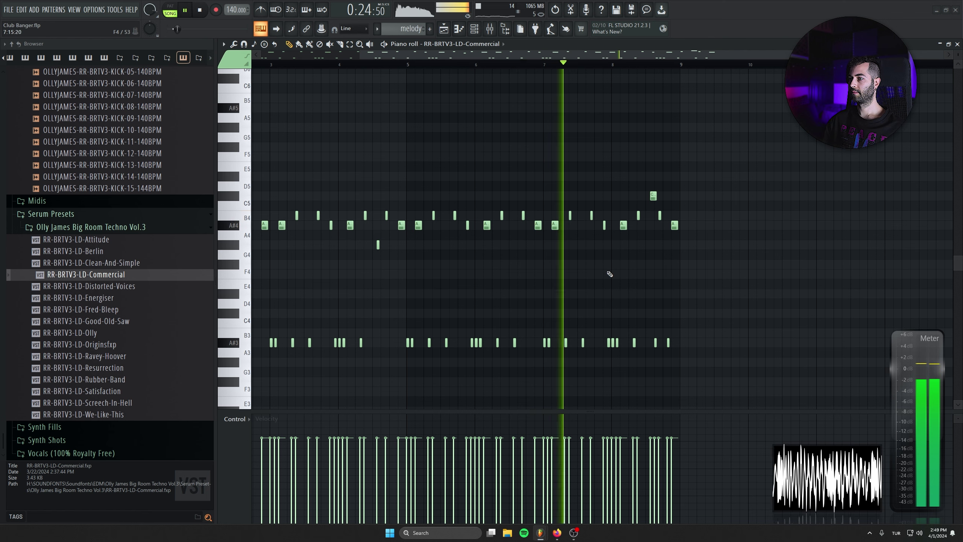
scroll(609, 273, "up", 5)
scroll(530, 270, "up", 2)
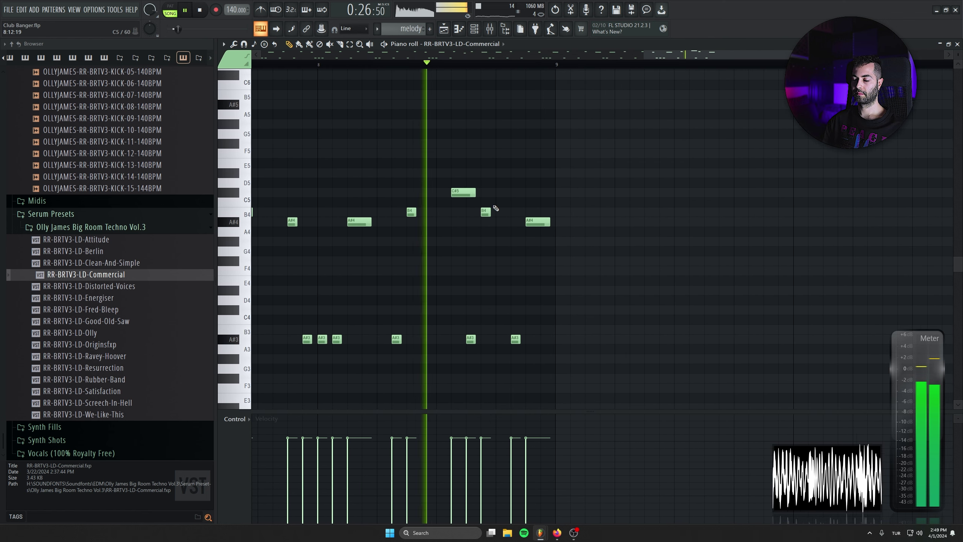
key("space")
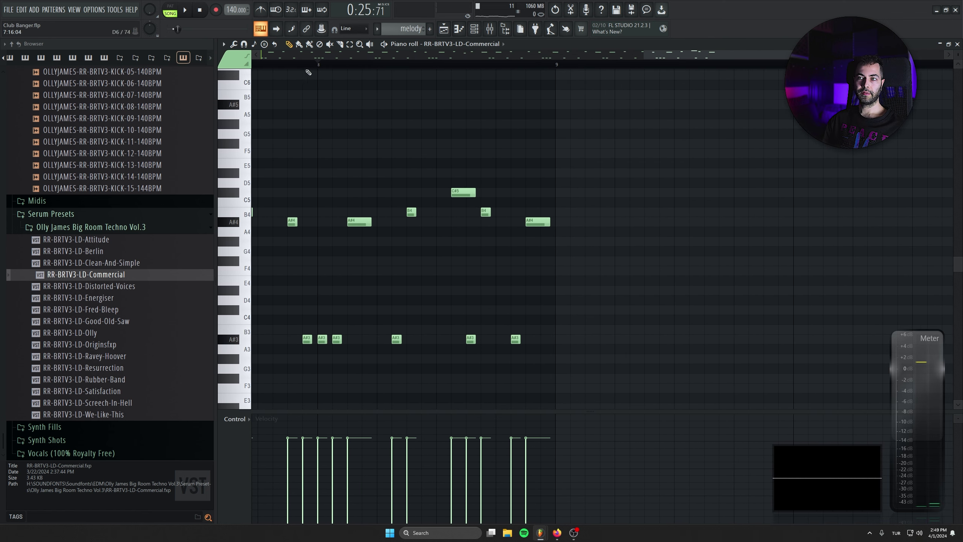
scroll(394, 303, "up", 4)
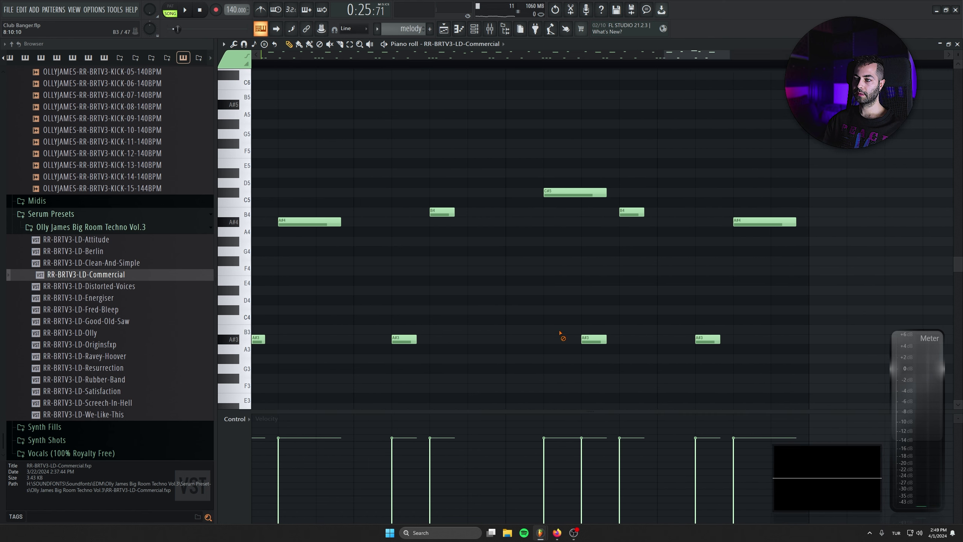
scroll(395, 253, "down", 3)
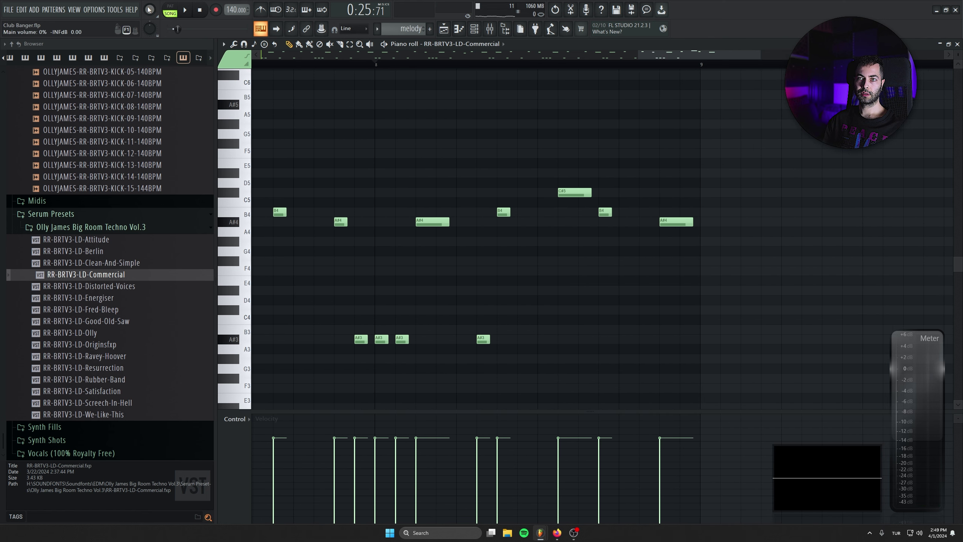
key("space")
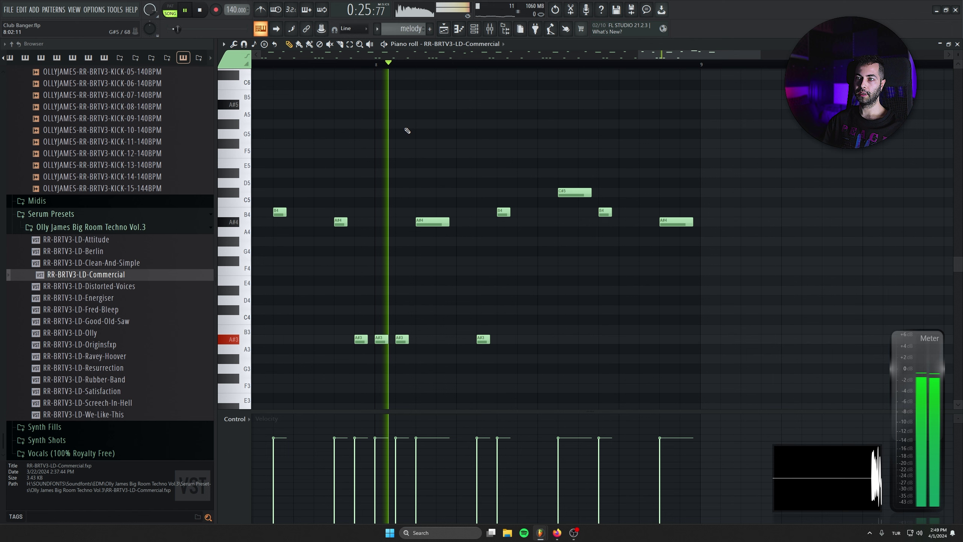
key("space")
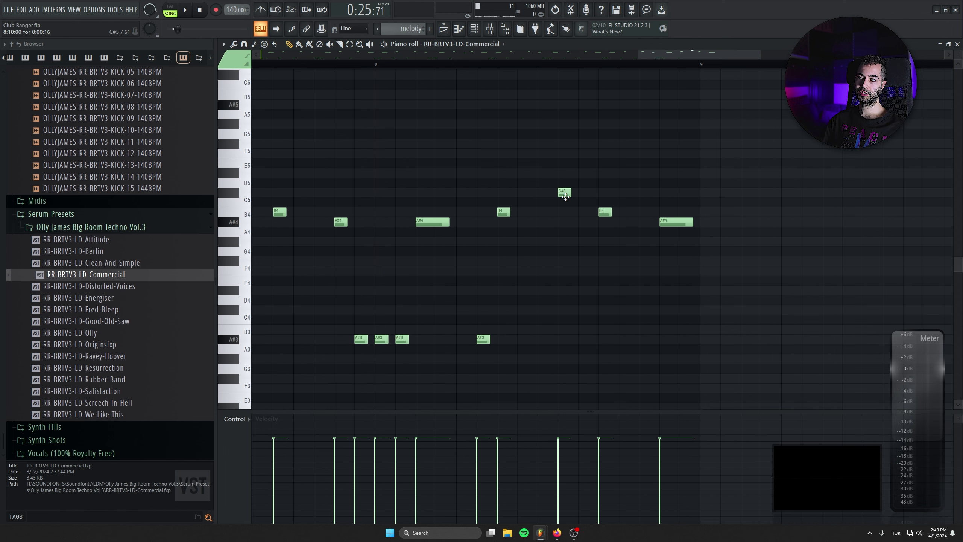
scroll(551, 306, "down", 6)
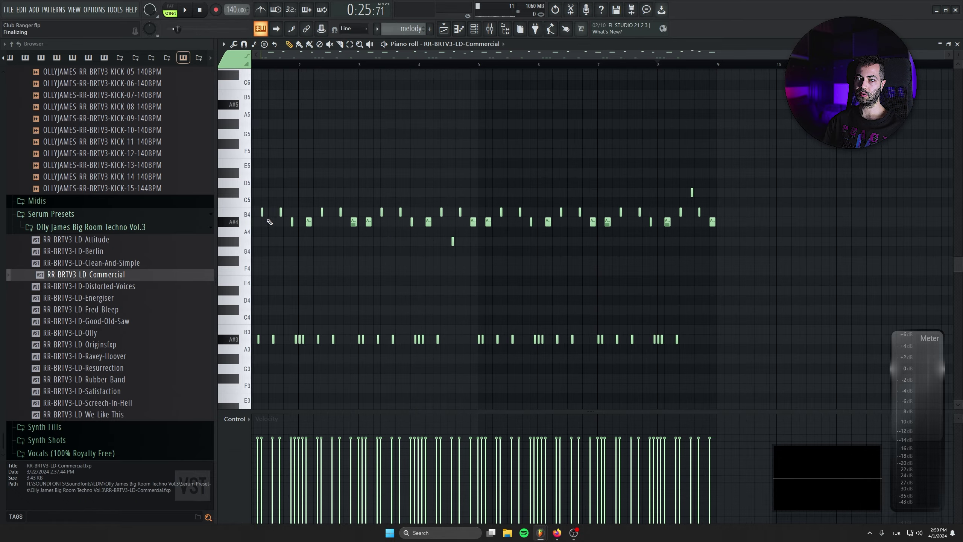
Step: Return to the playlist, open the pack's Hats folder and audition the hat loops 01 to 05
key("F5")
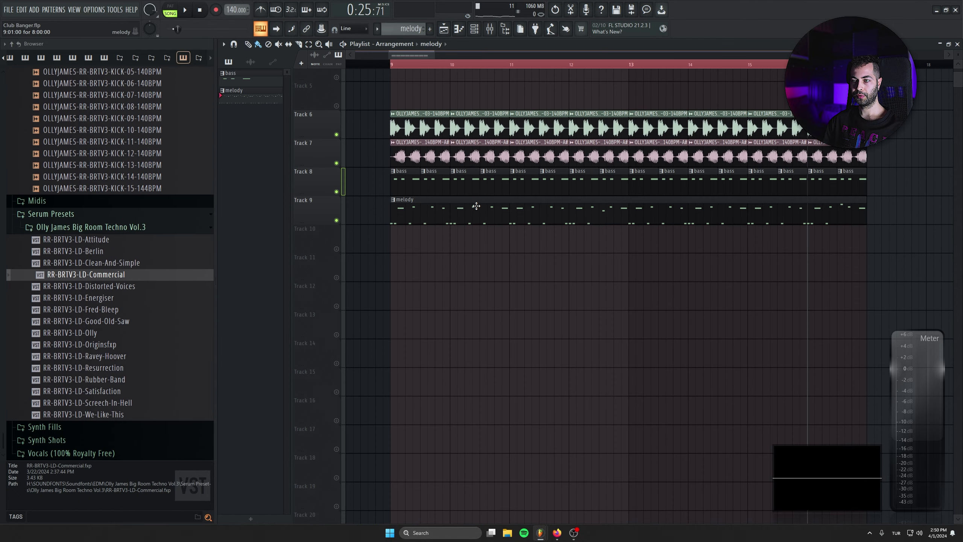
scroll(465, 249, "down", 2)
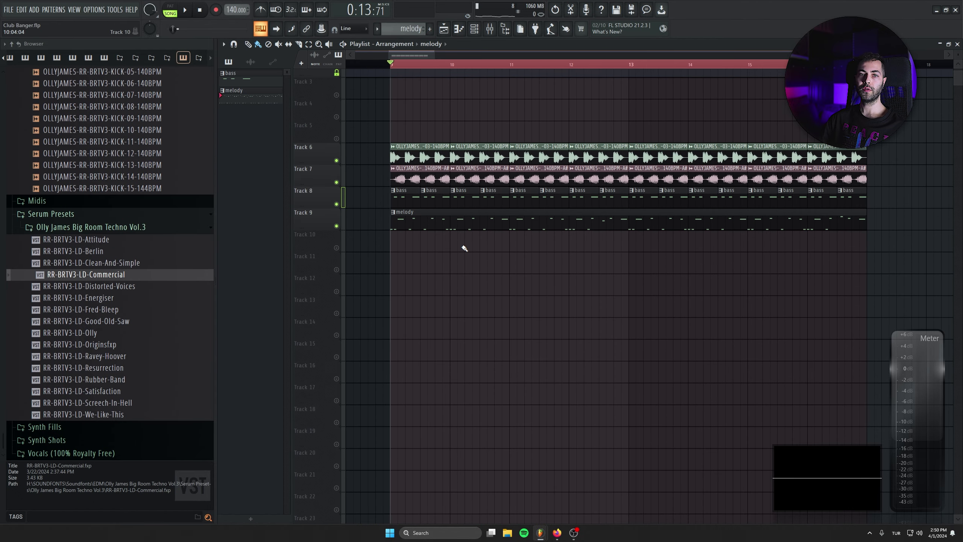
scroll(478, 258, "up", 3)
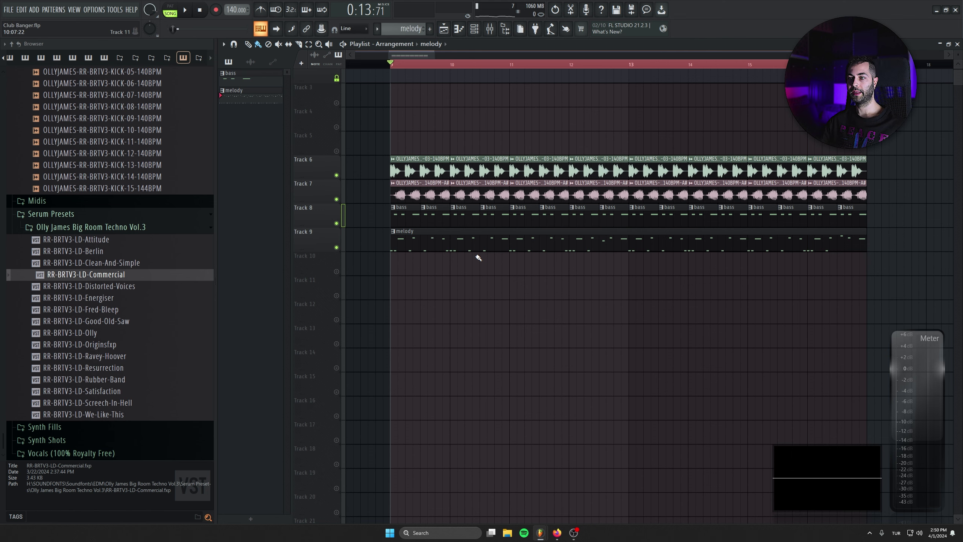
scroll(567, 206, "down", 3)
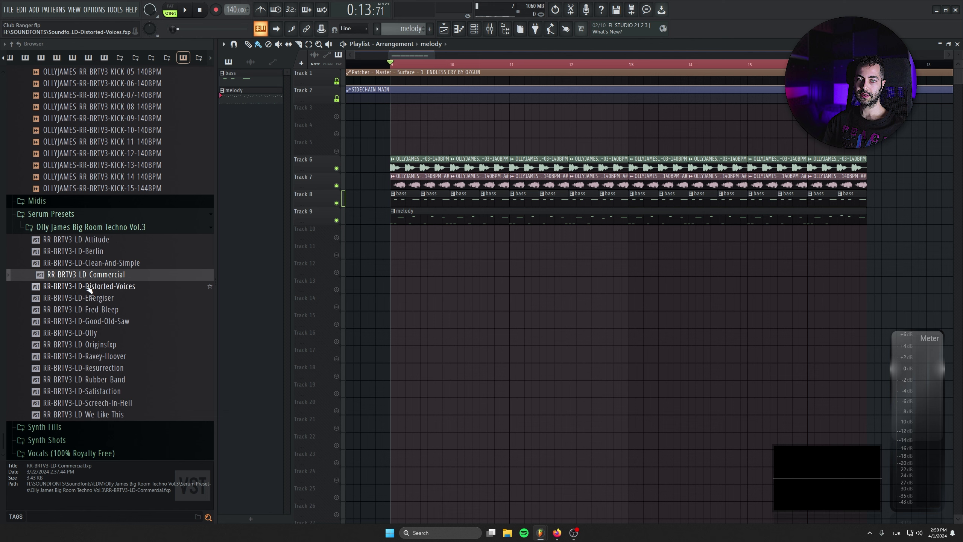
scroll(89, 289, "up", 10)
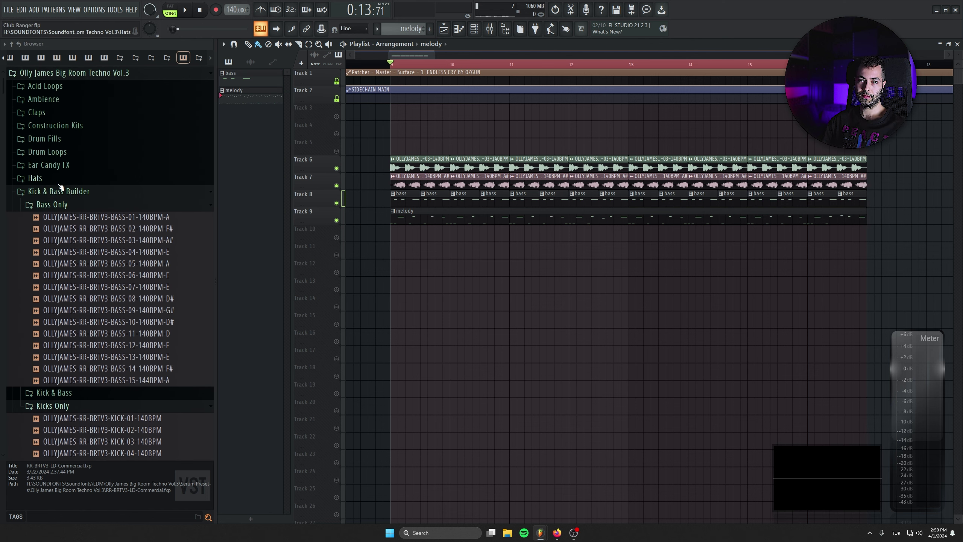
left_click(60, 187)
left_click(57, 178)
left_click(58, 191)
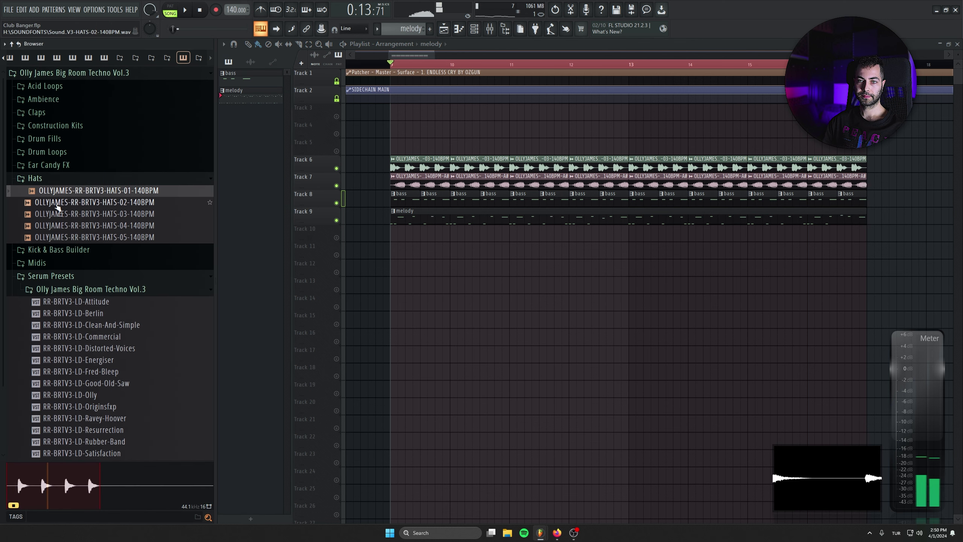
left_click(57, 205)
left_click(59, 214)
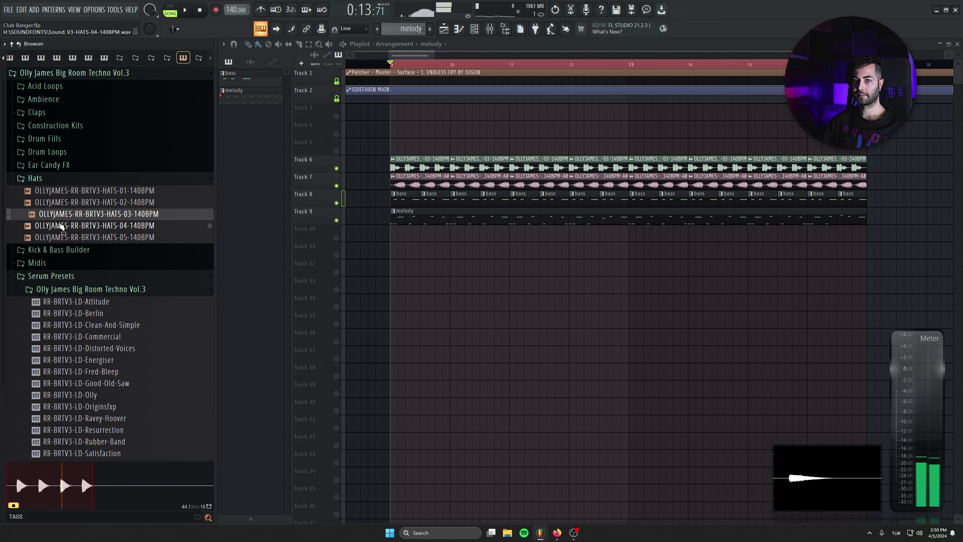
left_click(61, 225)
left_click(64, 236)
left_click(70, 219)
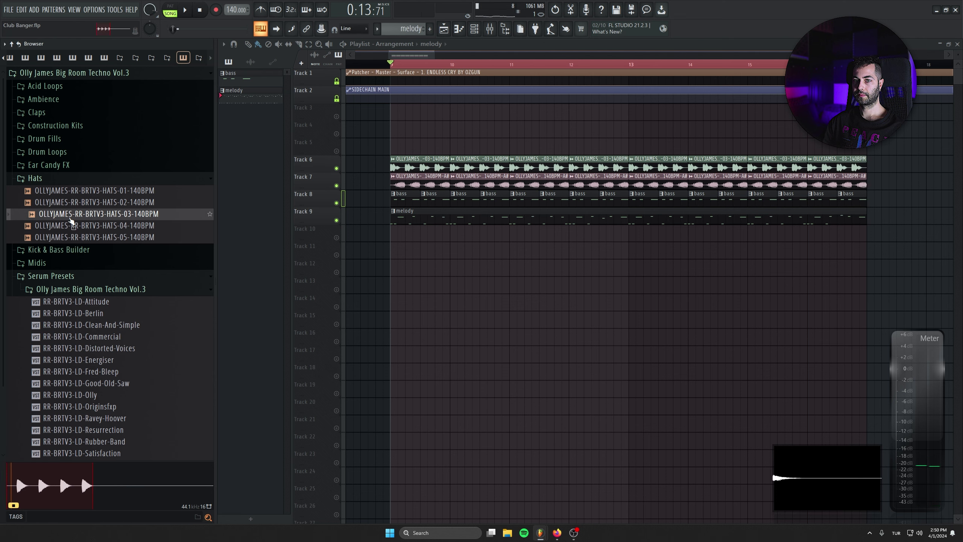
Step: Place the HATS-03 loop on Track 10, slice it to one bar and repeat it across bars 13 to 16
left_click_drag(70, 219, 460, 286)
scroll(464, 290, "up", 4)
key("space")
mouse_move(515, 365)
left_mouse_down()
mouse_move(529, 243)
mouse_move(565, 234)
mouse_move(574, 282)
mouse_move(746, 266)
mouse_move(725, 265)
left_mouse_up()
left_click(298, 45)
left_click(248, 44)
right_click(610, 262)
left_click_drag(801, 261, 779, 262)
left_click_drag(869, 265, 838, 267)
scroll(761, 282, "down", 2)
left_click_drag(685, 224, 555, 335)
scroll(551, 335, "down", 3)
Step: Duplicate the whole eight-bar drop to bar 17, and fill bars 17 to 20 on Track 10 with copied hat clips
key("ctrl+a")
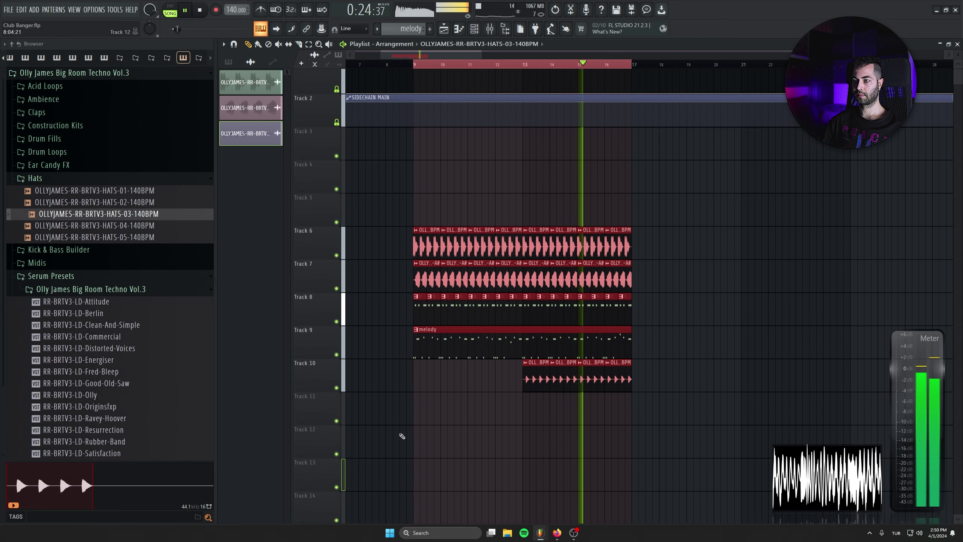
key("ctrl+b")
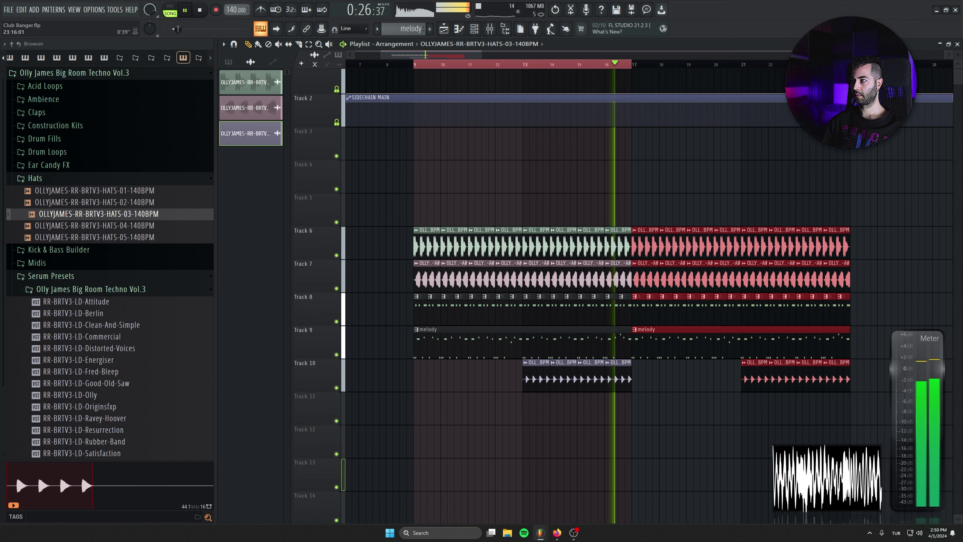
left_click(668, 352)
left_click_drag(687, 392, 497, 259)
right_click(669, 354)
key("ctrl+b")
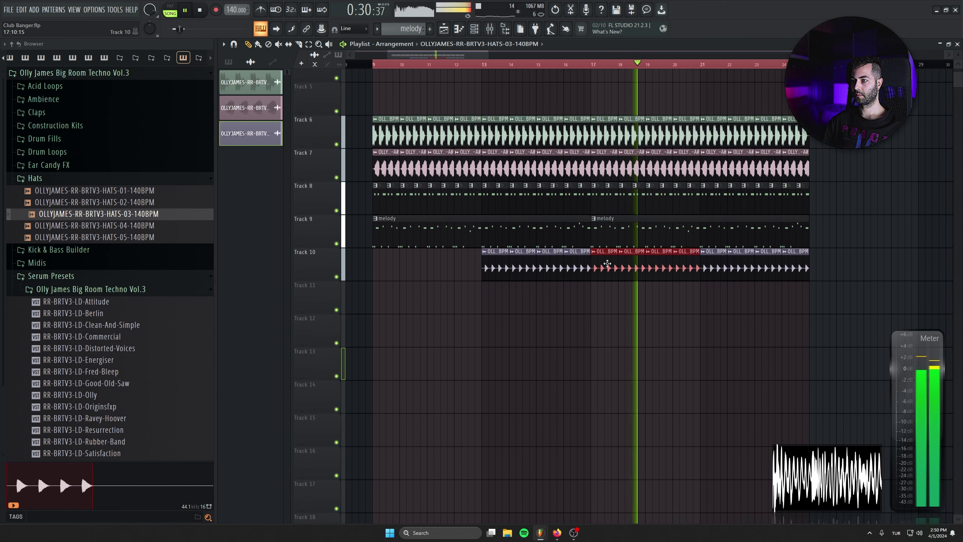
left_click(719, 356)
right_click(719, 356)
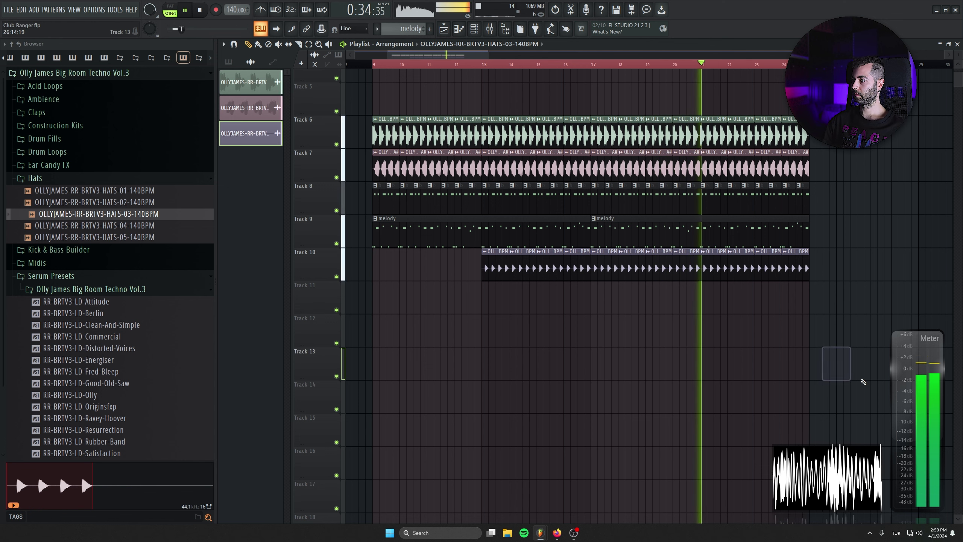
key("space")
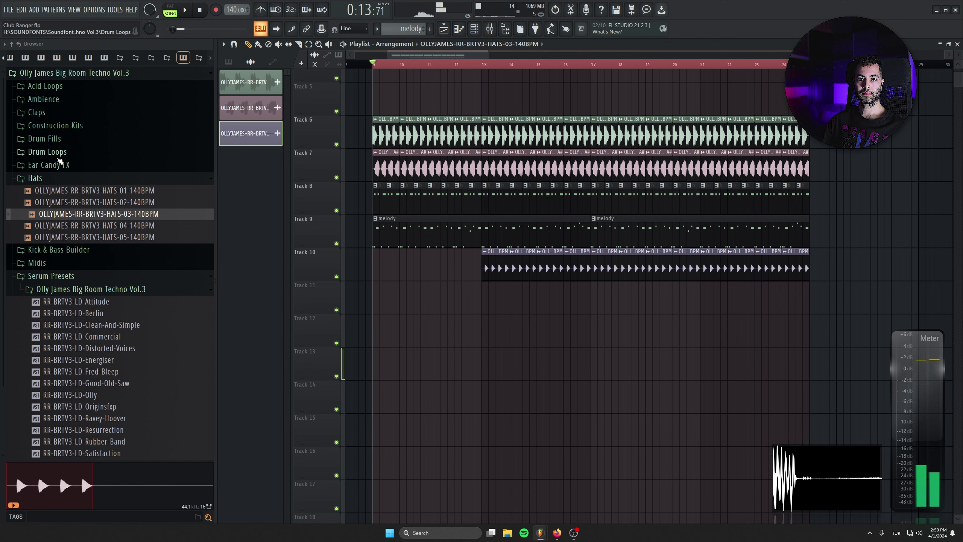
Step: Open the Drum Loops folder and audition its loops to find one for the second half
left_click(57, 176)
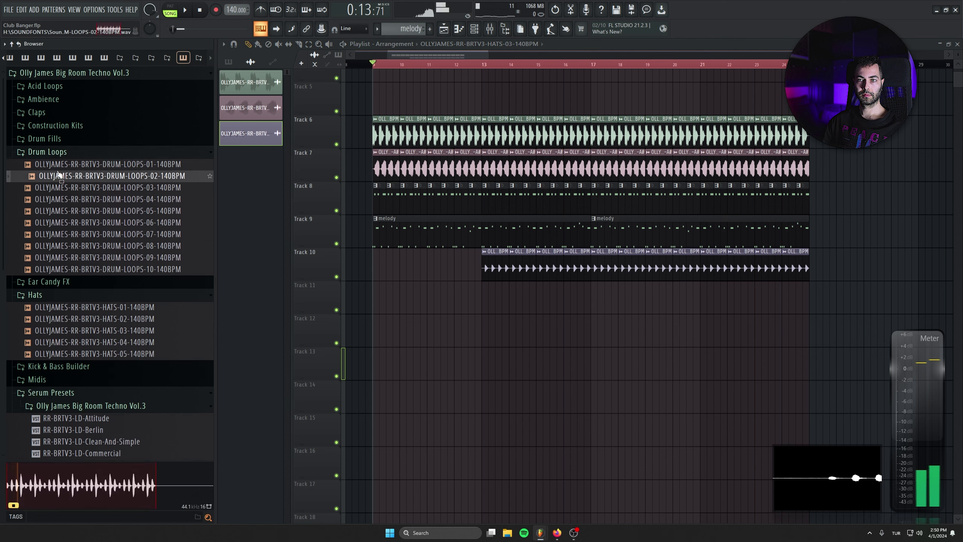
left_click(63, 188)
left_click(65, 199)
left_click(68, 211)
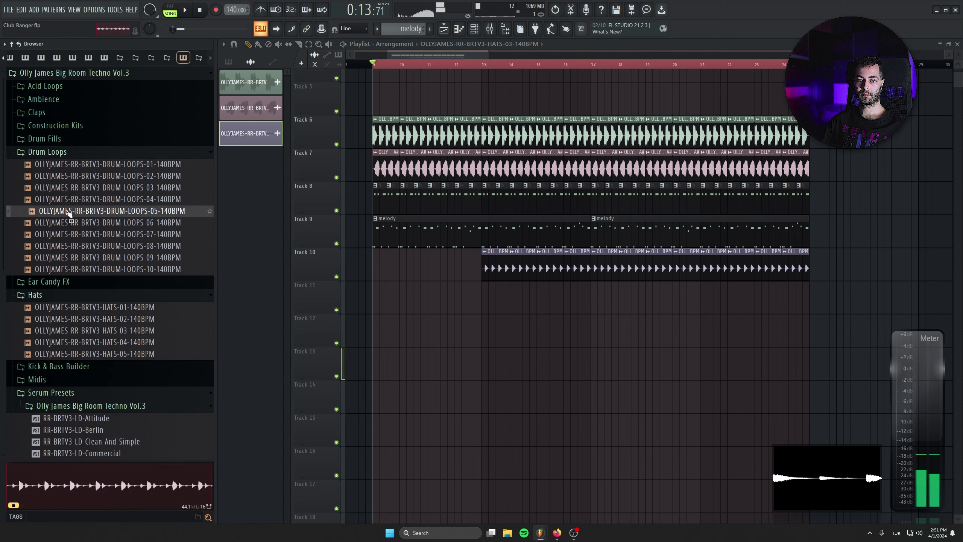
left_click(70, 223)
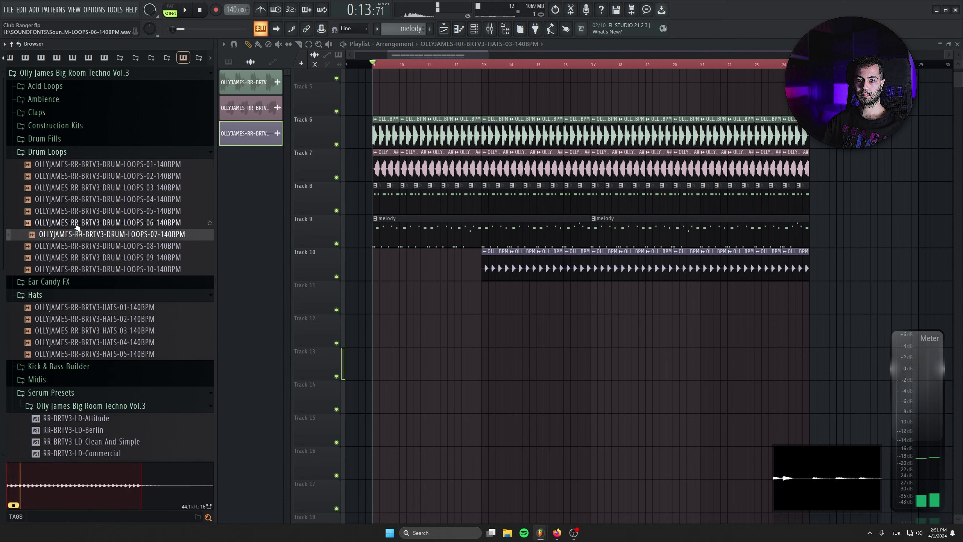
Step: Add the DRUM-LOOPS-06 loop to Track 11 and align its start with bar 17
left_click_drag(74, 223, 619, 294)
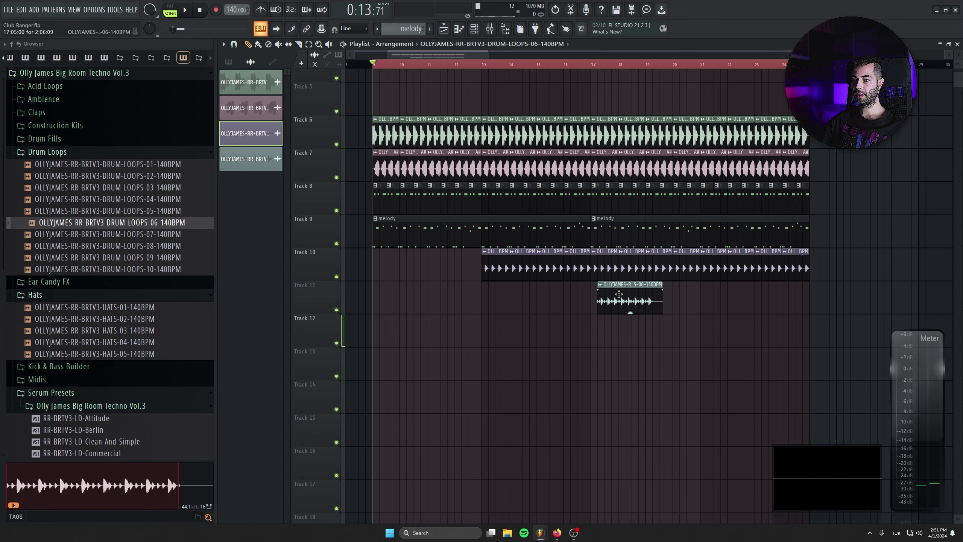
scroll(682, 334, "up", 3)
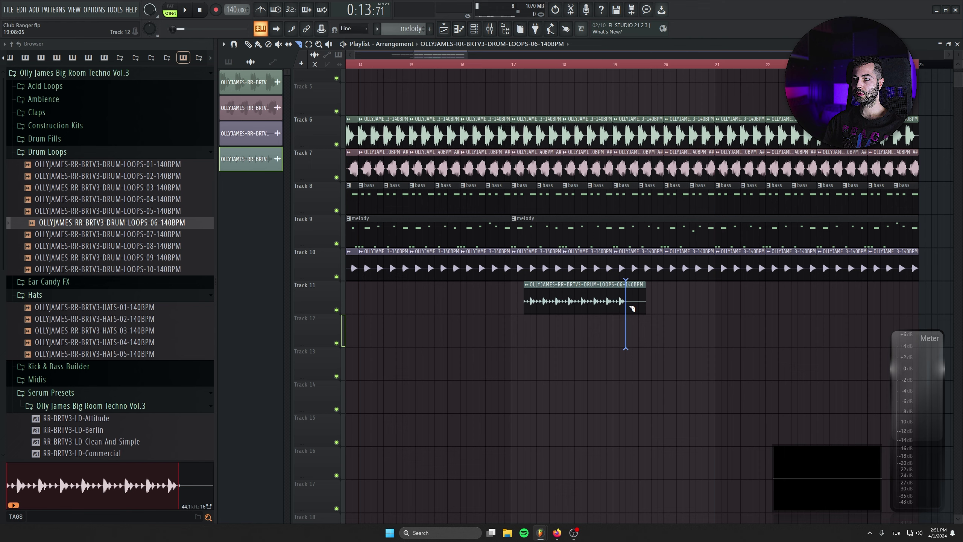
key("ctrl+z")
left_click_drag(479, 315, 567, 274)
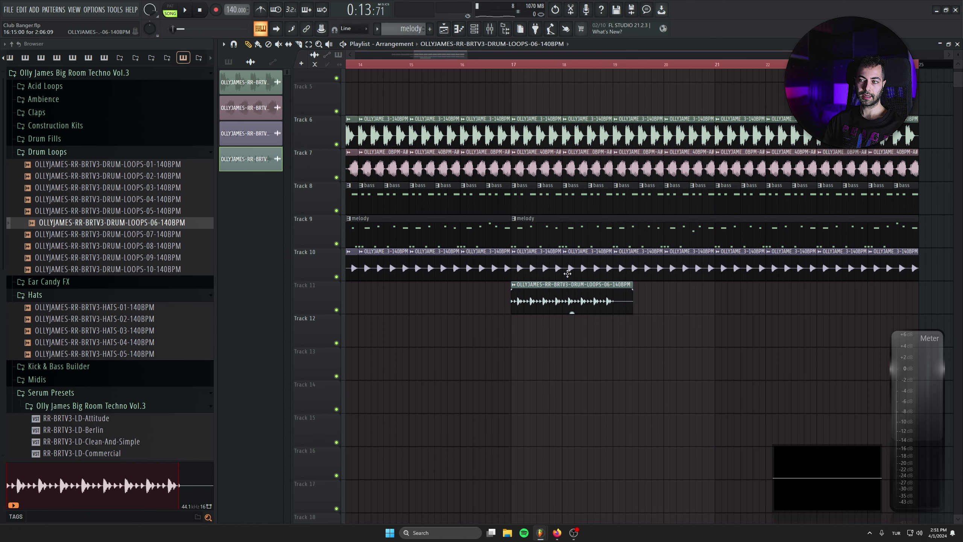
Step: Slice the drum loop's tail off at bar 19 and repeat the two-bar clip through bar 24 on Track 11
left_click(299, 45)
left_click_drag(470, 271, 652, 241)
left_click_drag(454, 235, 685, 240)
left_click_drag(697, 243, 439, 243)
left_click_drag(439, 239, 745, 235)
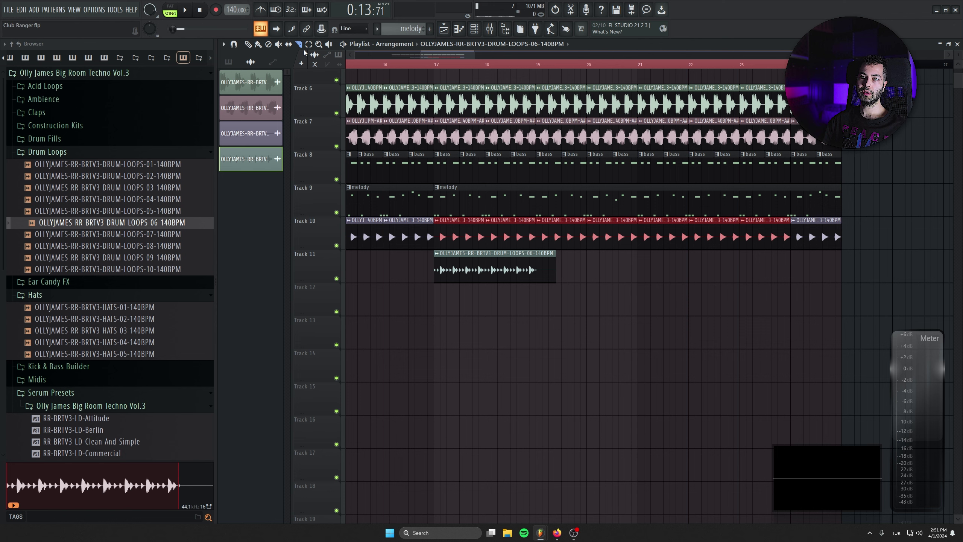
left_click(536, 279)
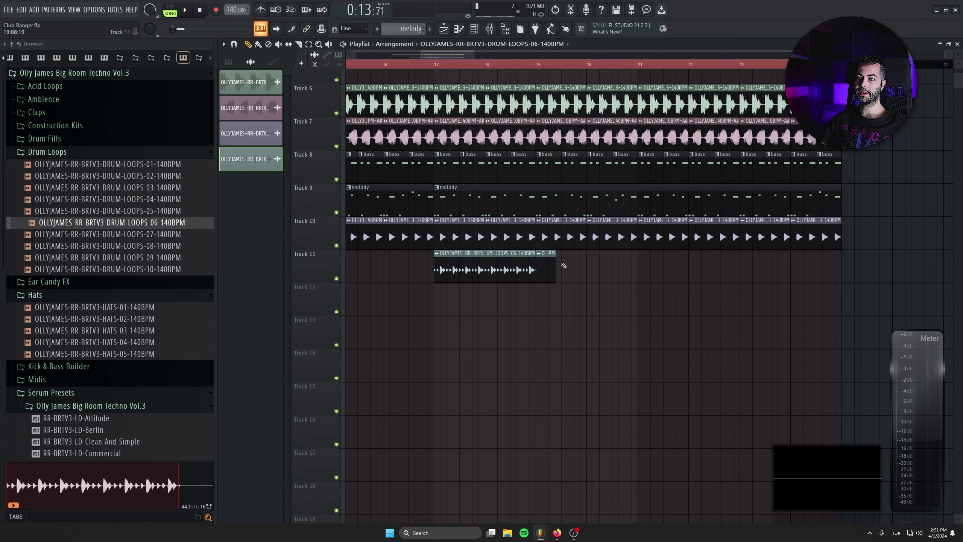
left_click_drag(507, 275, 686, 282)
scroll(561, 287, "down", 3)
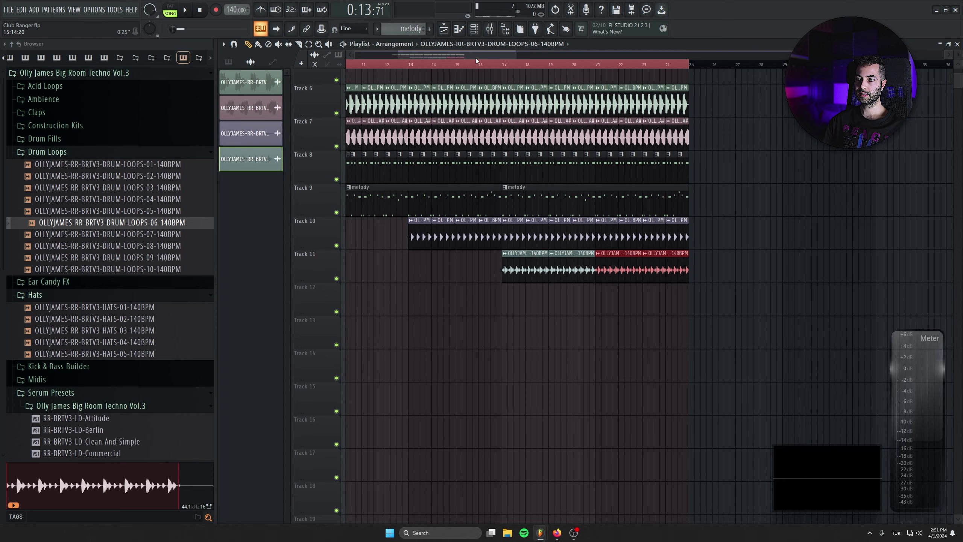
Step: Play the drop from bar 16 with the new drum loop and mute the melody on Track 9 during playback
left_click(477, 63)
key("space")
left_click_drag(762, 215, 773, 316)
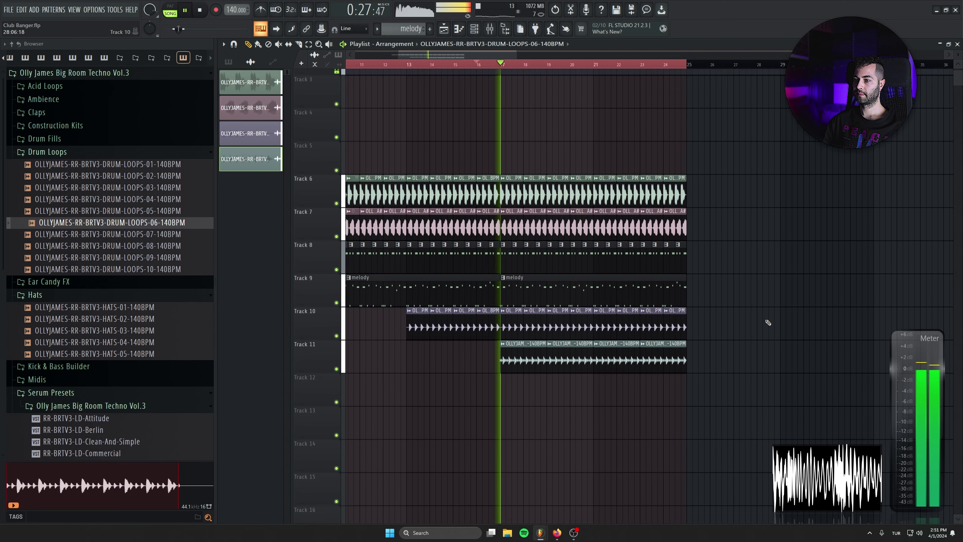
left_click(336, 303)
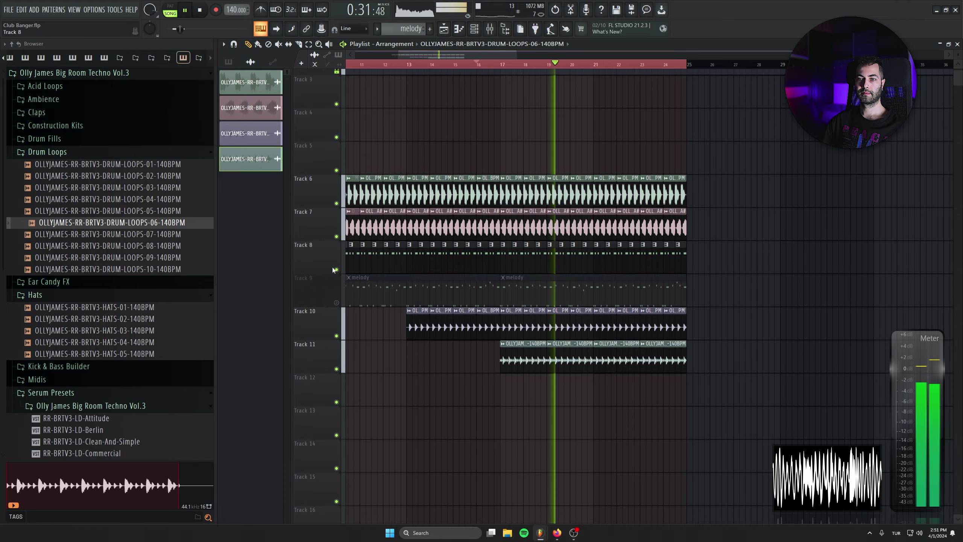
left_click(805, 233)
right_click(853, 258)
right_click(838, 222)
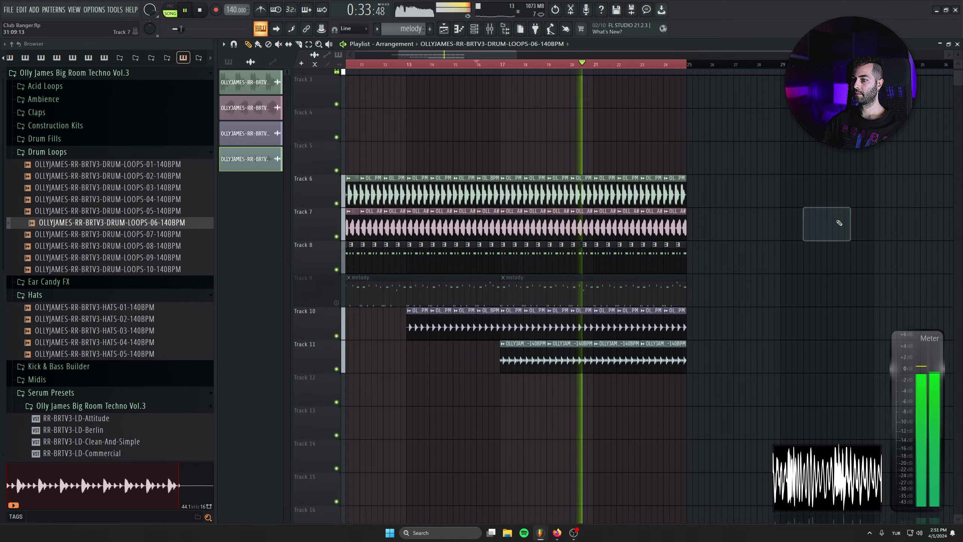
scroll(539, 353, "up", 4)
key("space")
Step: Route the drum loop to mixer Insert 13 and add Kickstart 2 in its last effect slot with the mix at 50%
scroll(549, 353, "up", 3)
left_click_drag(563, 370, 587, 287)
scroll(588, 287, "up", 3)
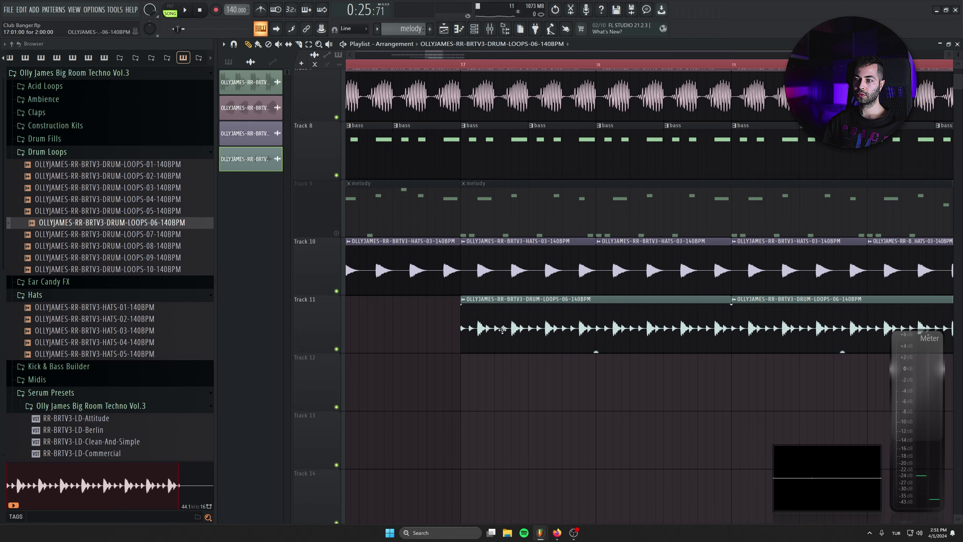
left_click(464, 67)
left_click_drag(268, 67, 268, 54)
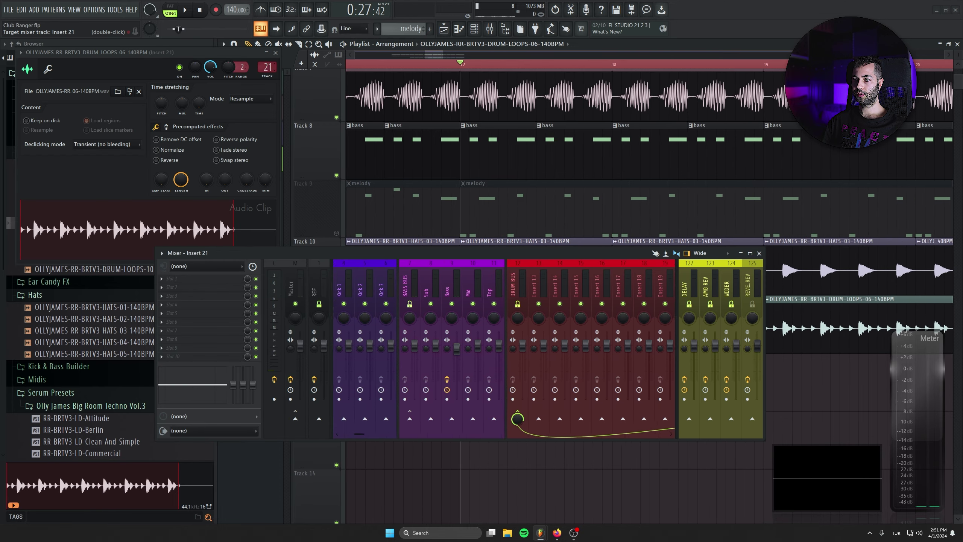
left_click(222, 356)
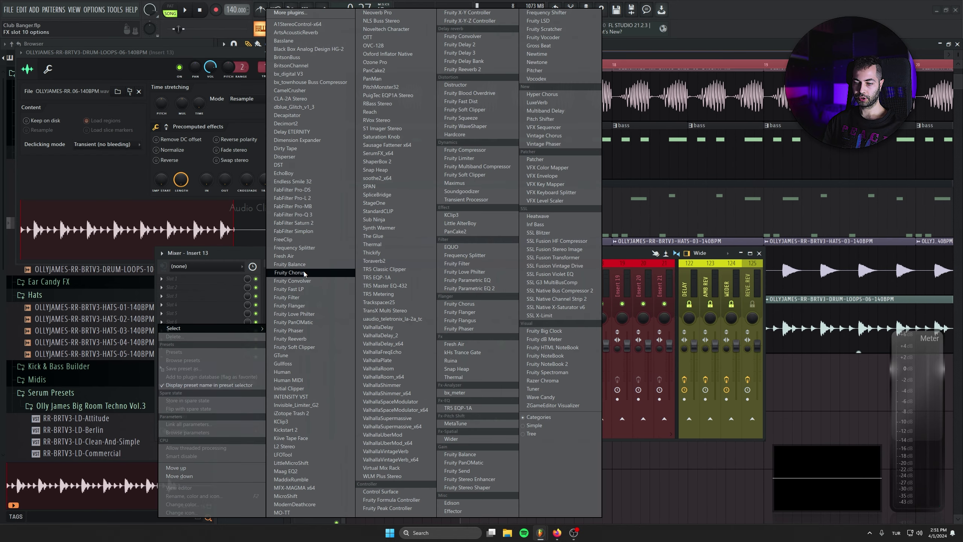
left_click(290, 430)
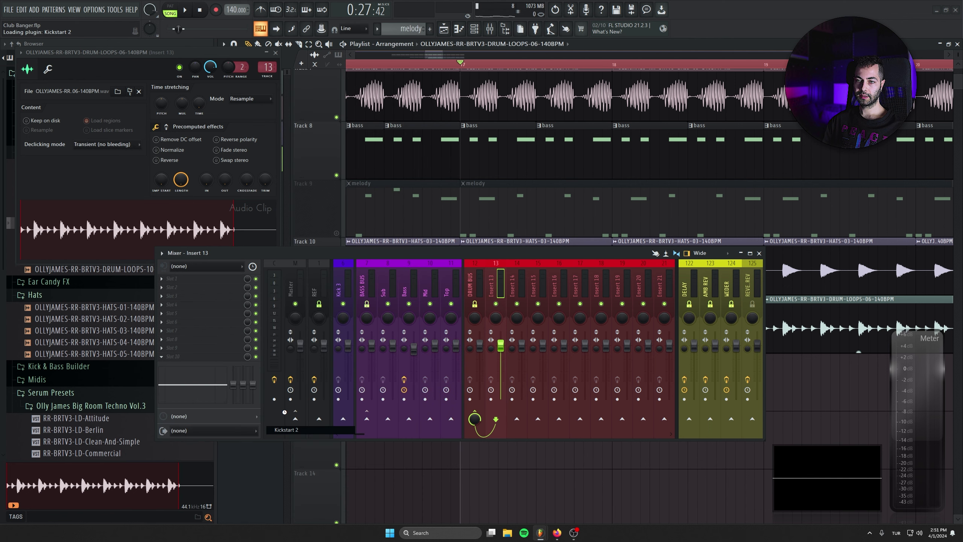
left_click(207, 228)
left_click_drag(118, 205, 118, 227)
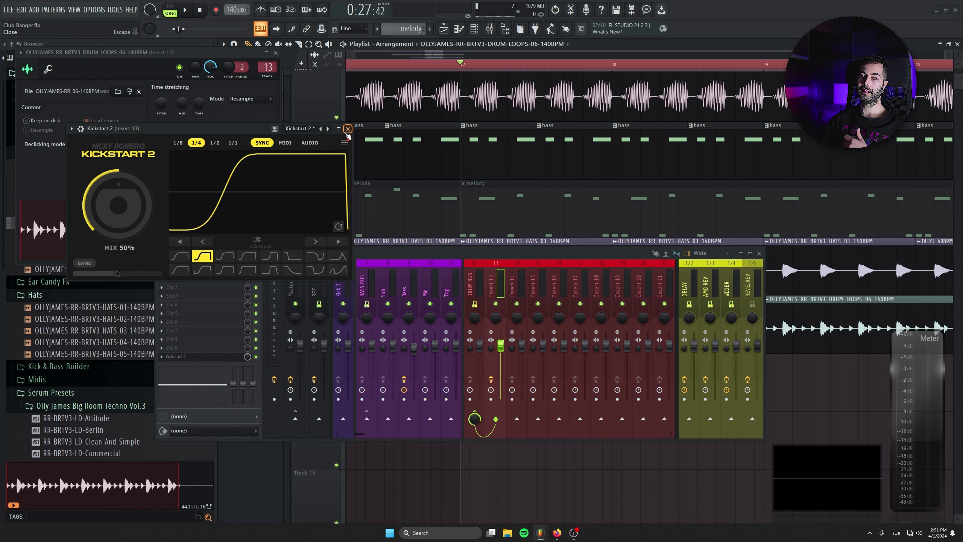
Step: Play the drum loop with Kickstart's mix at 100%, set the mix to 0%, and close the channel and mixer windows
key("space")
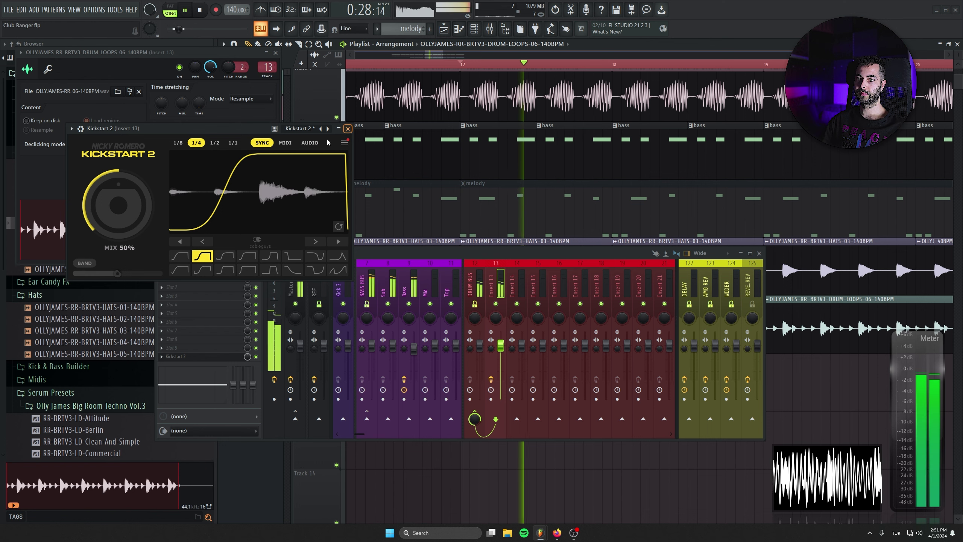
left_click_drag(121, 207, 121, 178)
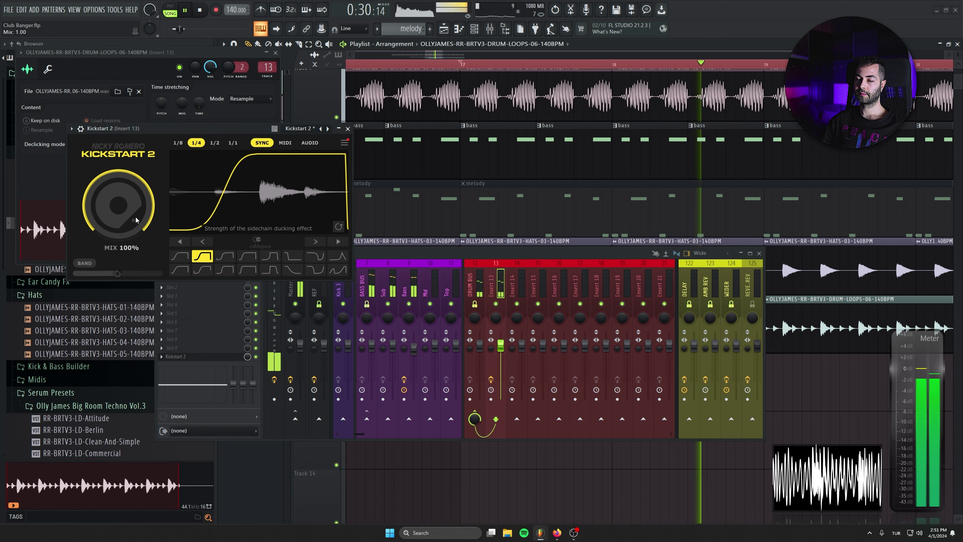
key("space")
left_click_drag(120, 205, 120, 238)
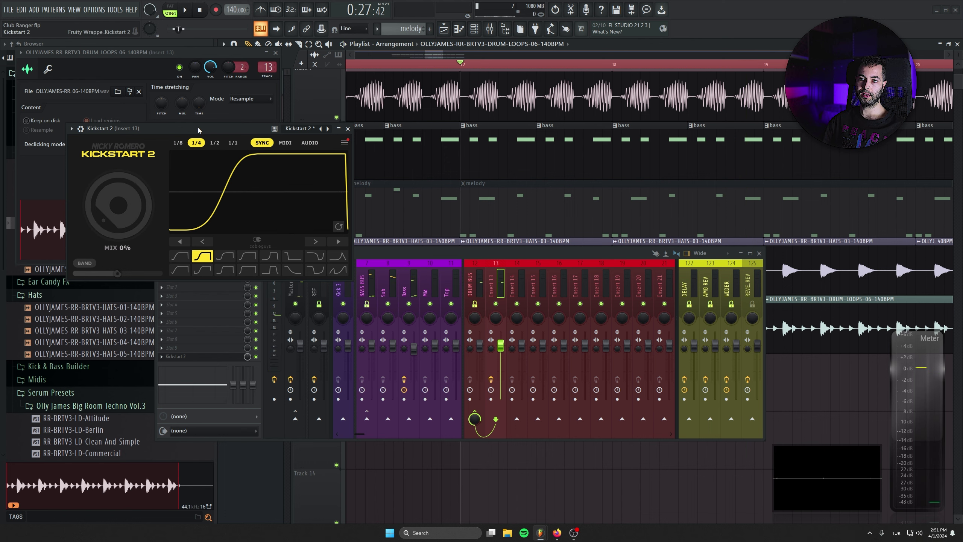
left_click_drag(200, 129, 205, 163)
left_click(276, 53)
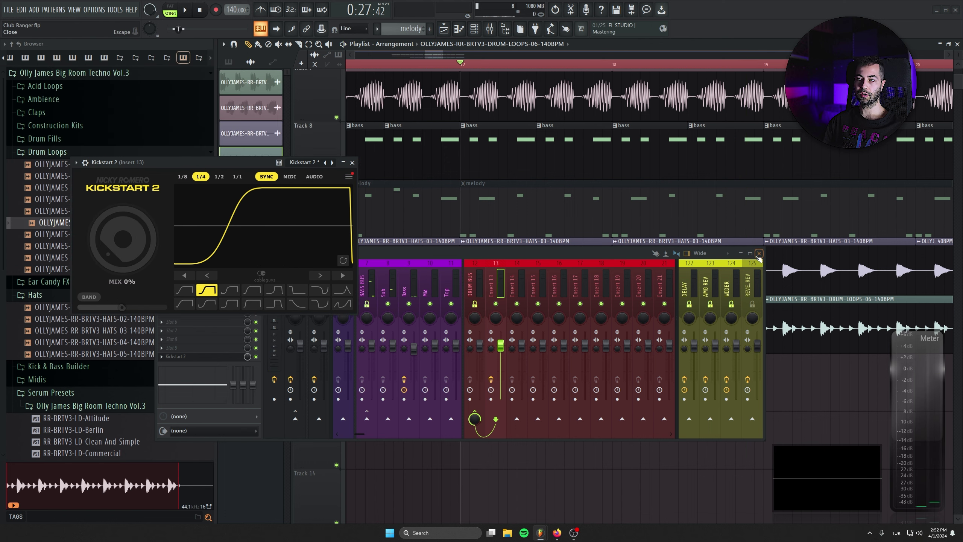
left_click(758, 253)
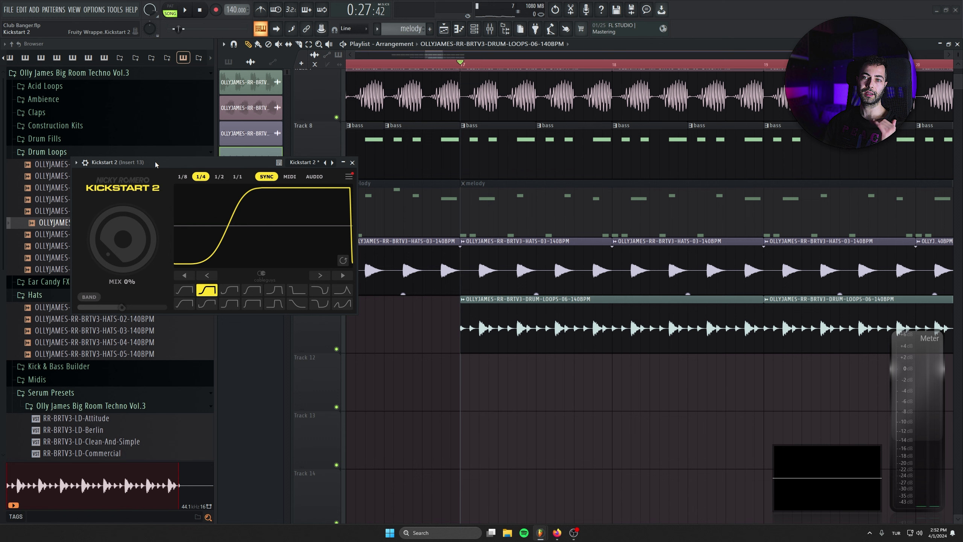
Step: Play the drop and raise the Kickstart 2 mix on the drum loop to 59%, then stop playback and close the plugin
key("space")
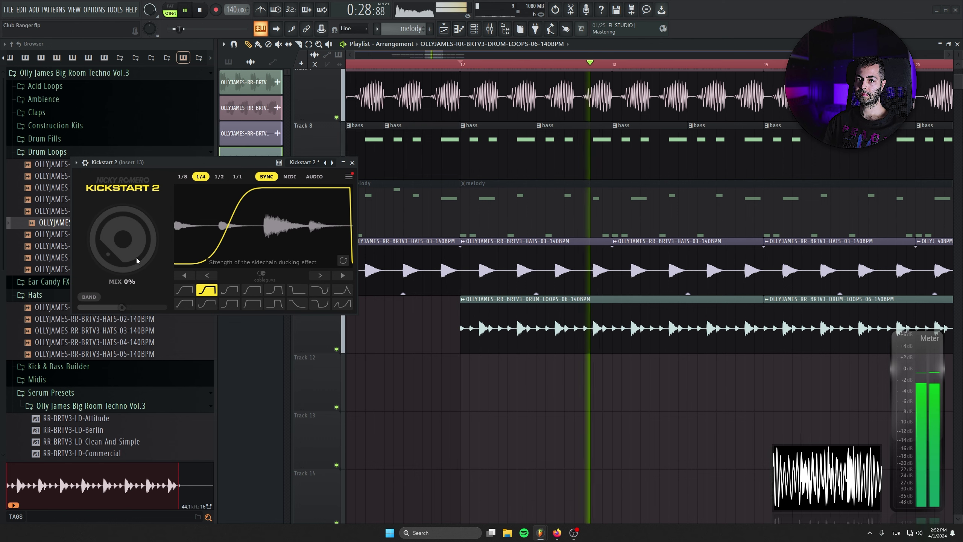
left_click_drag(122, 239, 122, 205)
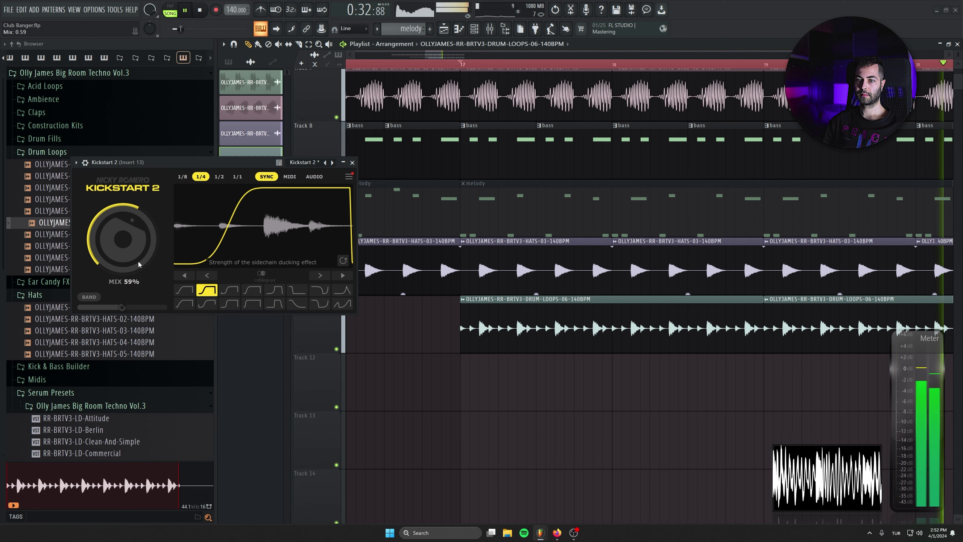
key("space")
key("Escape")
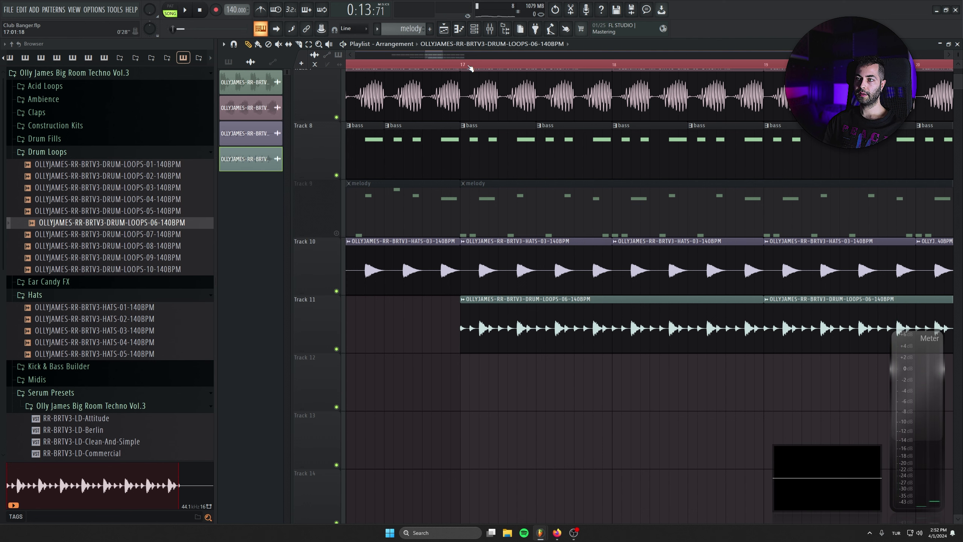
Step: Open the hats loop's channel settings and route it to mixer Insert 14, labelled hat, with FabFilter Pro-Q 3 loaded
left_click_drag(484, 65, 466, 64)
left_click(443, 65)
double_click(454, 258)
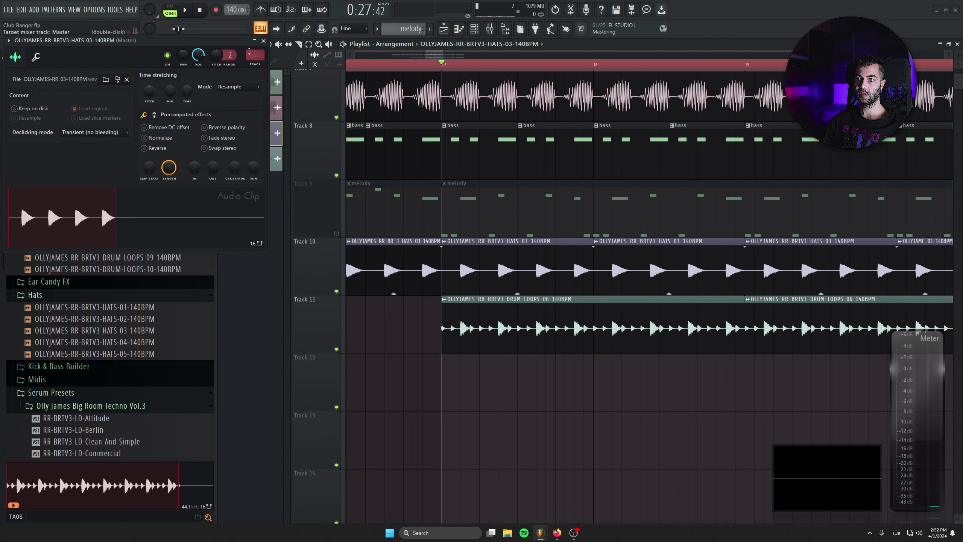
left_click_drag(255, 55, 255, 64)
double_click(255, 55)
middle_click(483, 269)
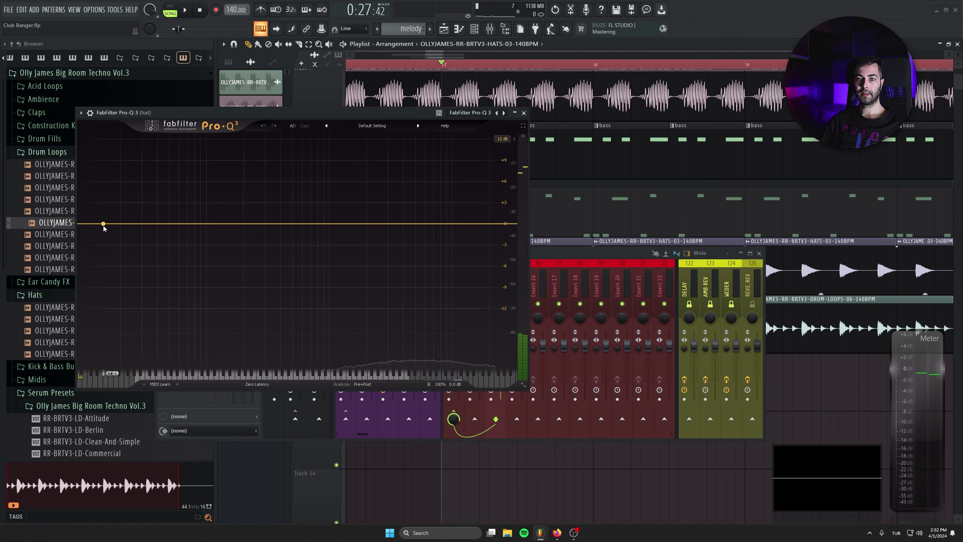
Step: Add a 36 dB/oct low cut at 300 Hz in the hat track's Pro-Q 3, start playback and close the EQ
double_click(103, 223)
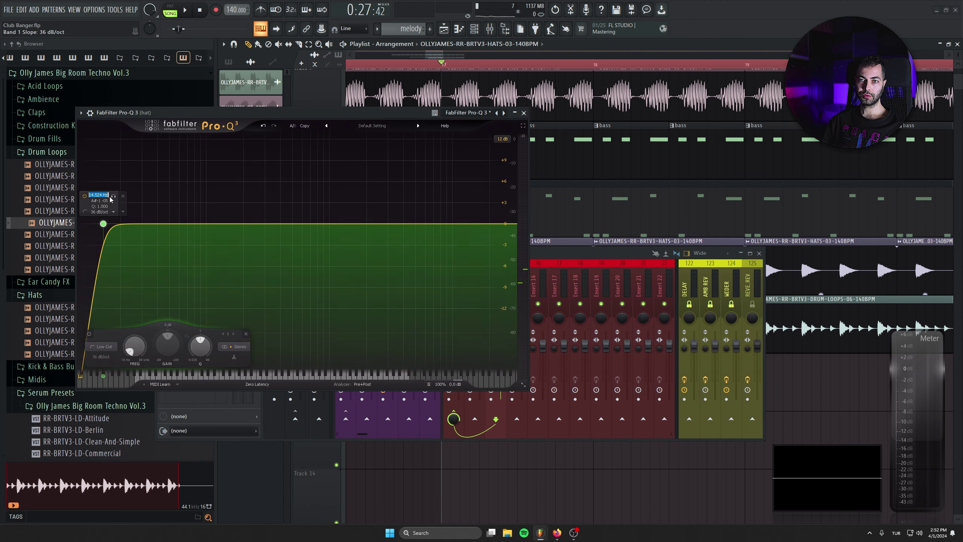
type("300")
key("Return")
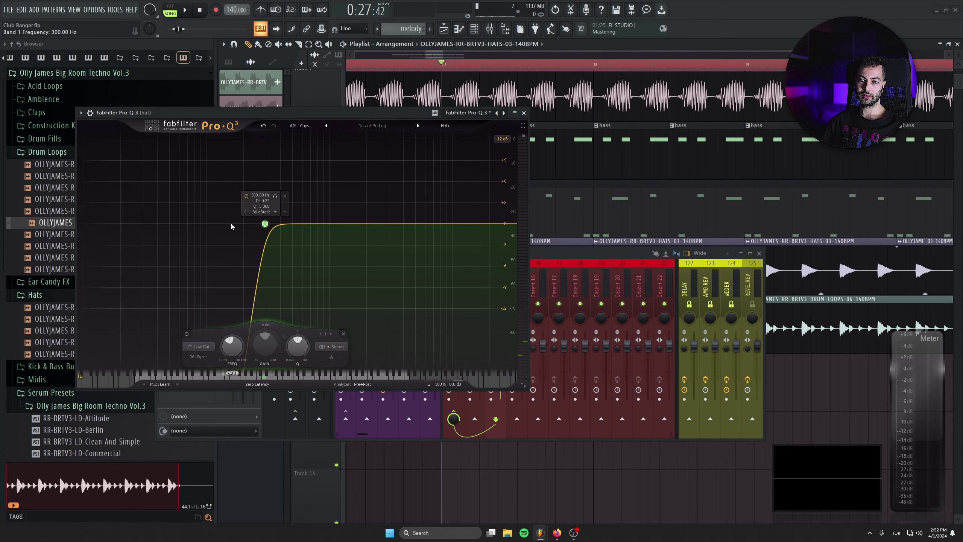
key("space")
key("Escape")
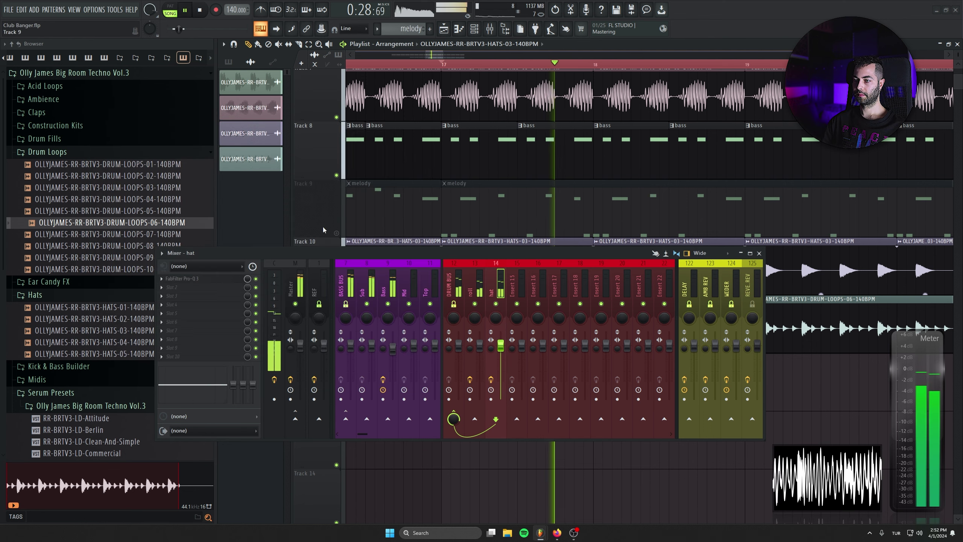
Step: Copy the hat track's Pro-Q 3 low-cut EQ to the roll mixer track and close the plugin and mixer windows
left_click(165, 278)
key("Escape")
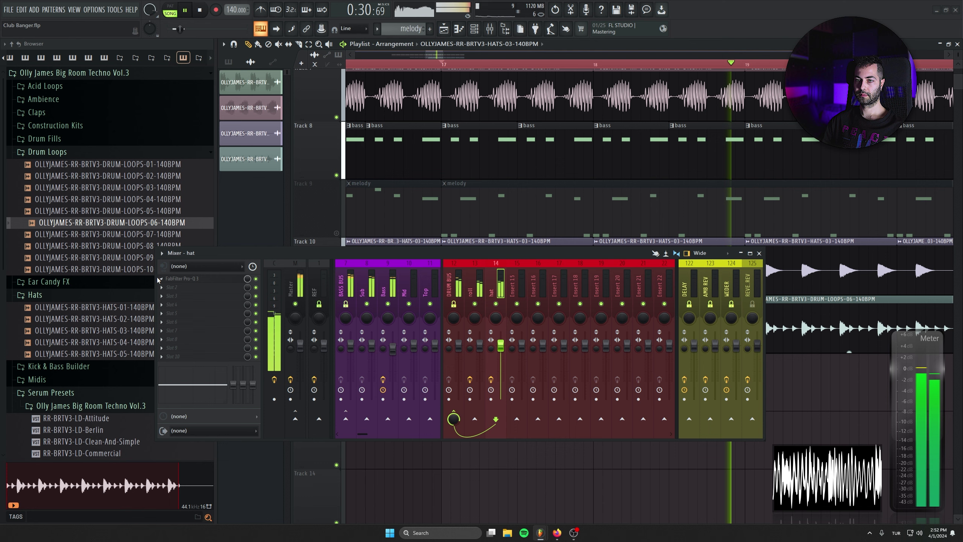
left_click(160, 279)
left_click_drag(183, 326, 470, 303)
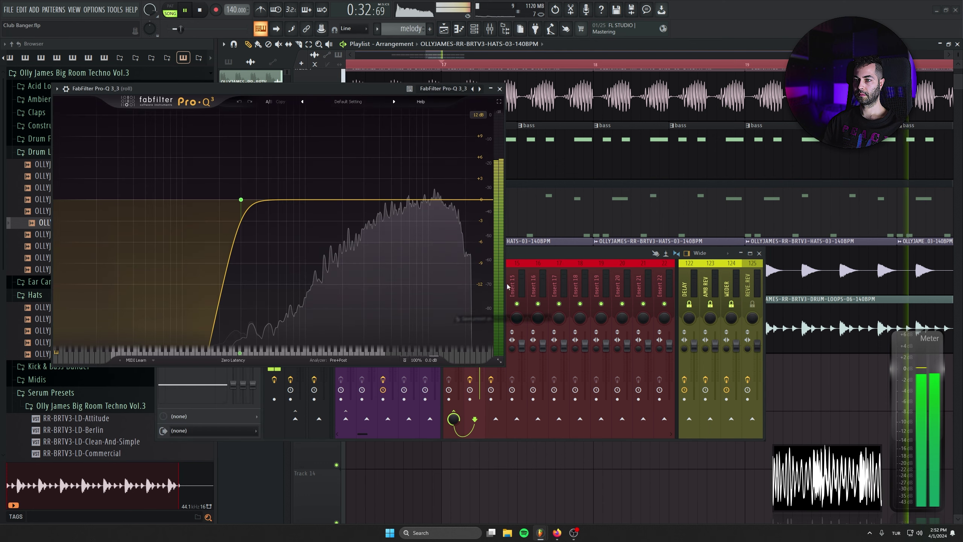
key("Escape")
key("Escape")
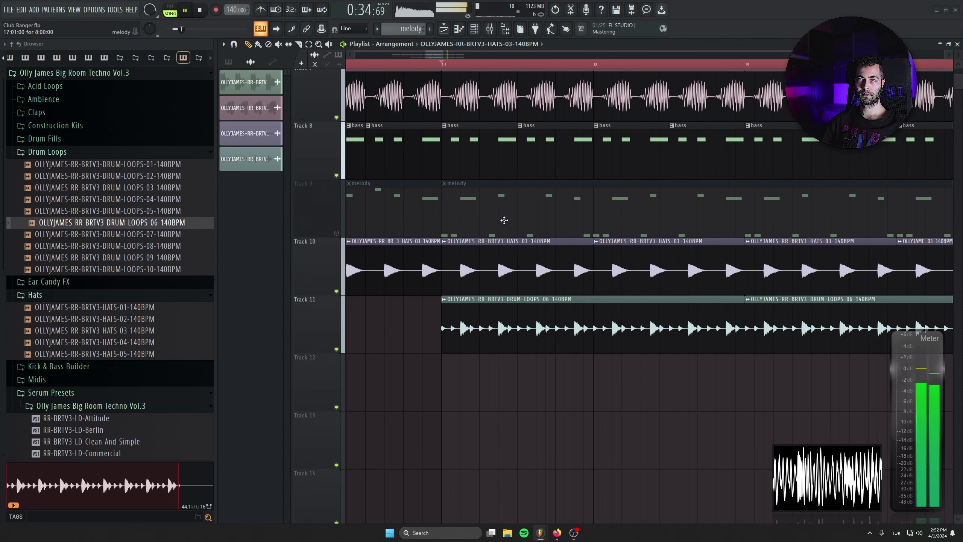
left_click_drag(504, 220, 500, 211)
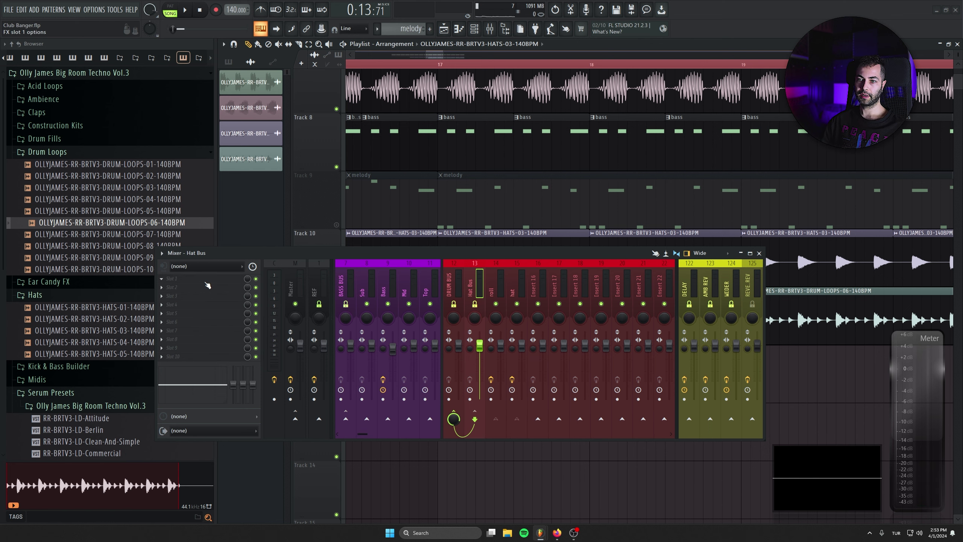
Step: Insert Fruity Reeverb 2 in the Hat Bus's first effect slot, load the Drum Room preset and set the wet level to 11%
left_click(208, 283)
mouse_move(228, 287)
left_click(492, 72)
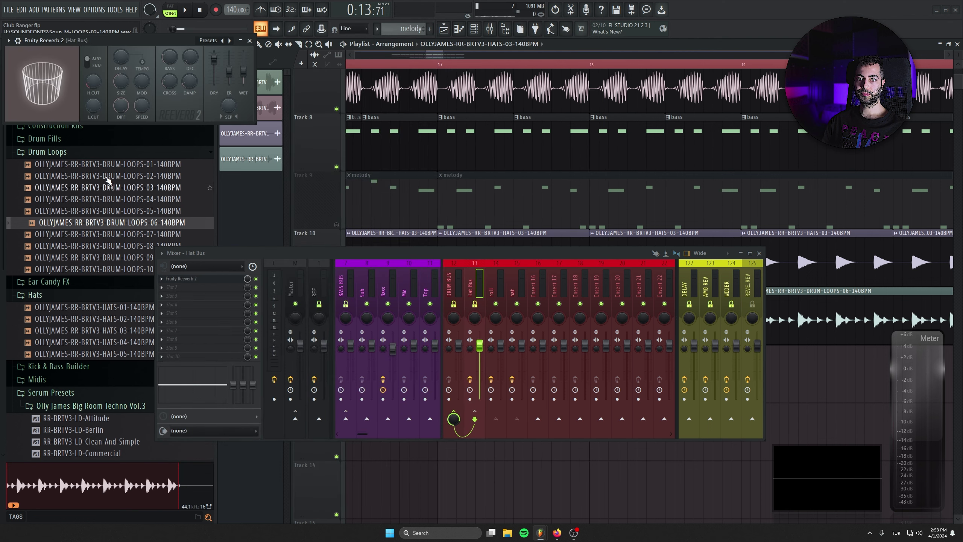
left_click_drag(52, 42, 125, 156)
left_click(82, 154)
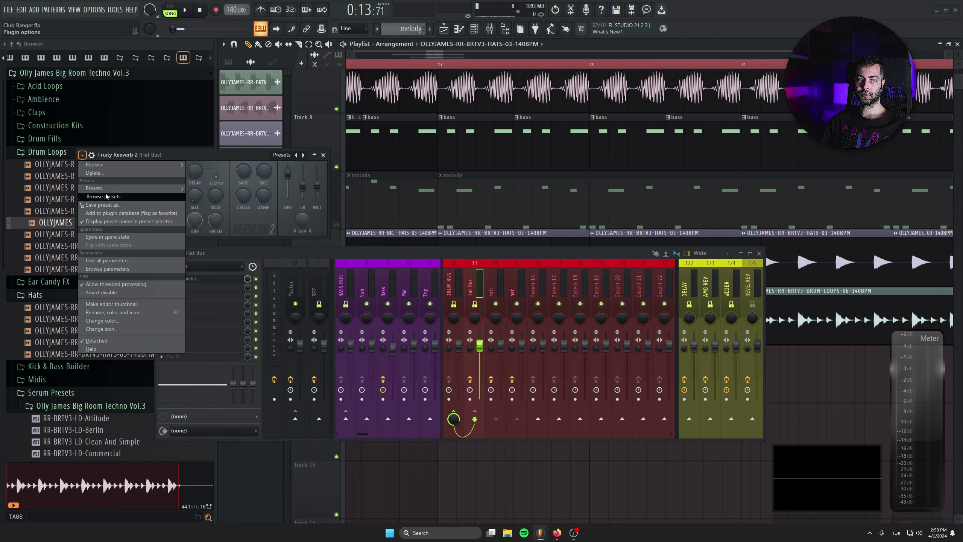
mouse_move(113, 188)
left_click(208, 230)
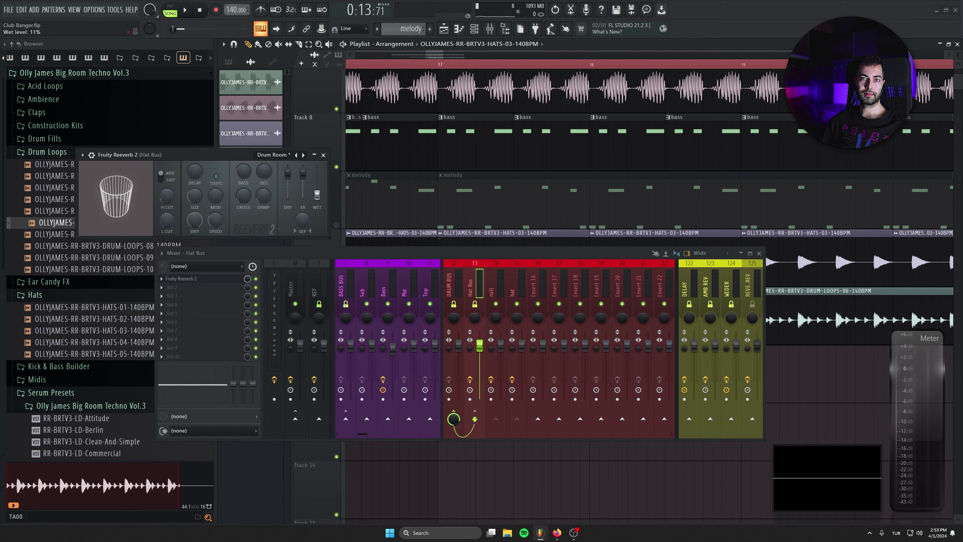
Step: Play the drop and fine-tune the wet level of the Hat Bus reverb during playback
left_click(449, 268)
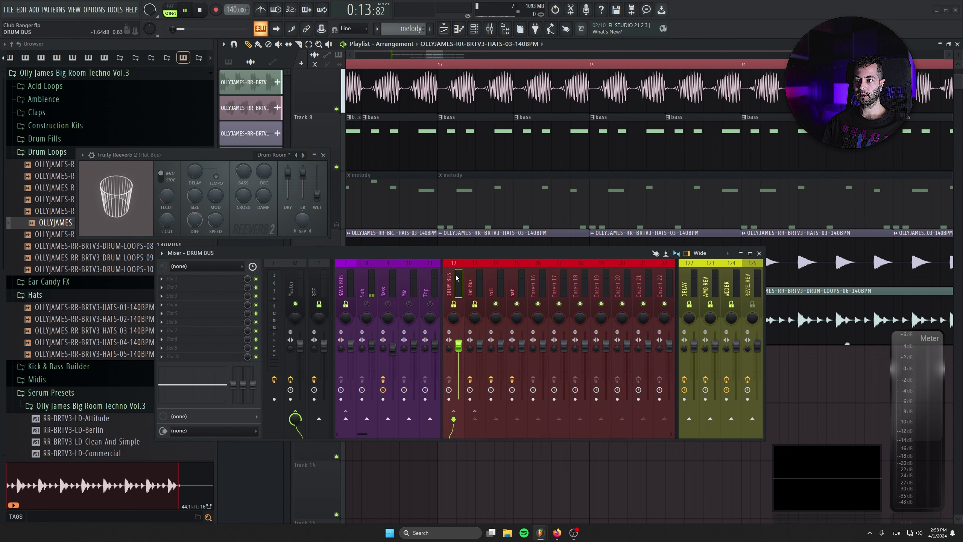
key("space")
left_click_drag(318, 196, 317, 192)
key("space")
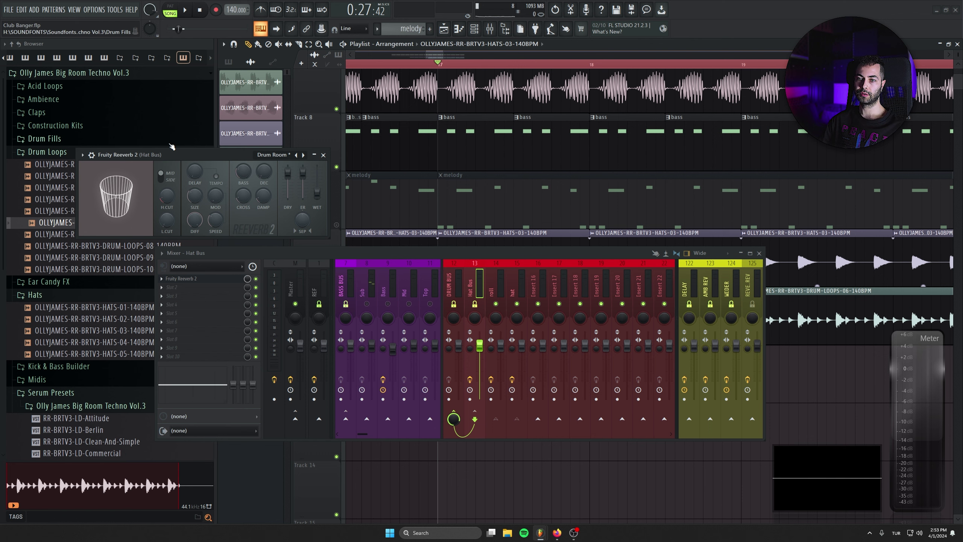
Step: Add Fruity Limiter to the Hat Bus's second effect slot and switch it to compressor mode
left_click(205, 290)
left_click(192, 213)
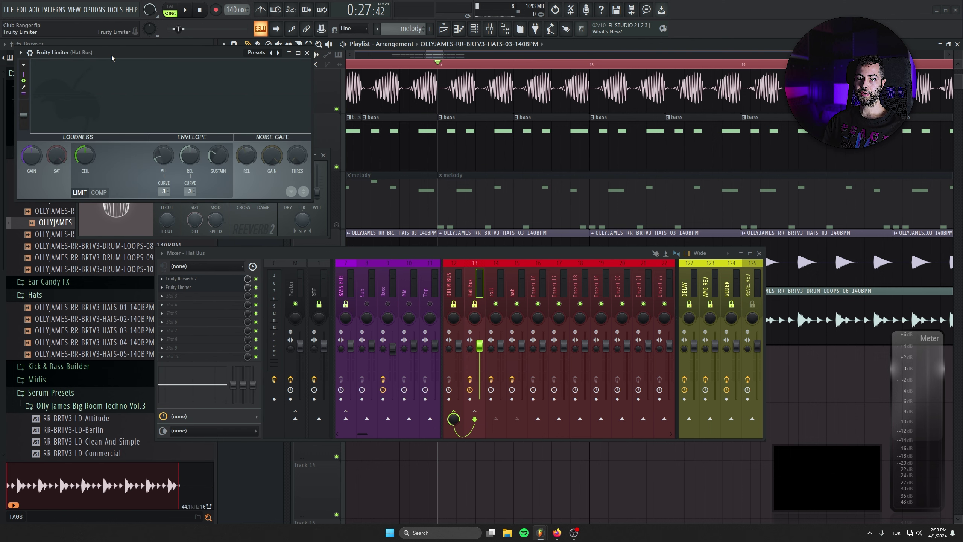
left_click_drag(111, 58, 195, 153)
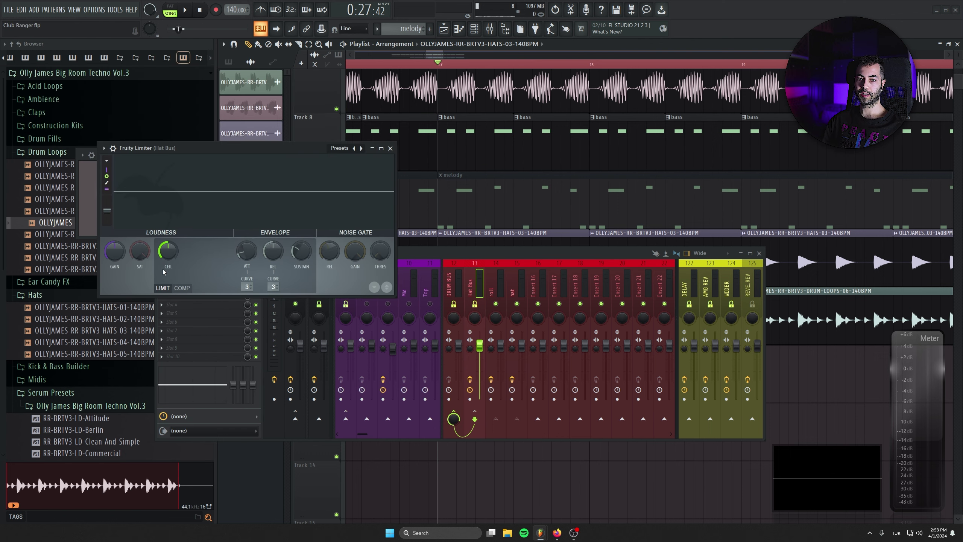
left_click(182, 288)
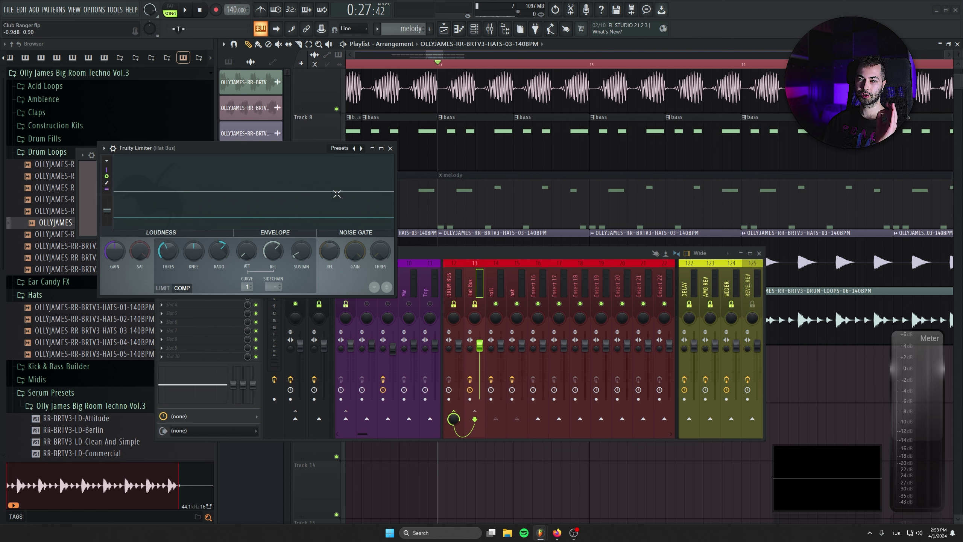
Step: Play the hats through the Hat Bus compressor to check its response, then close the limiter, mixer and reverb windows
key("space")
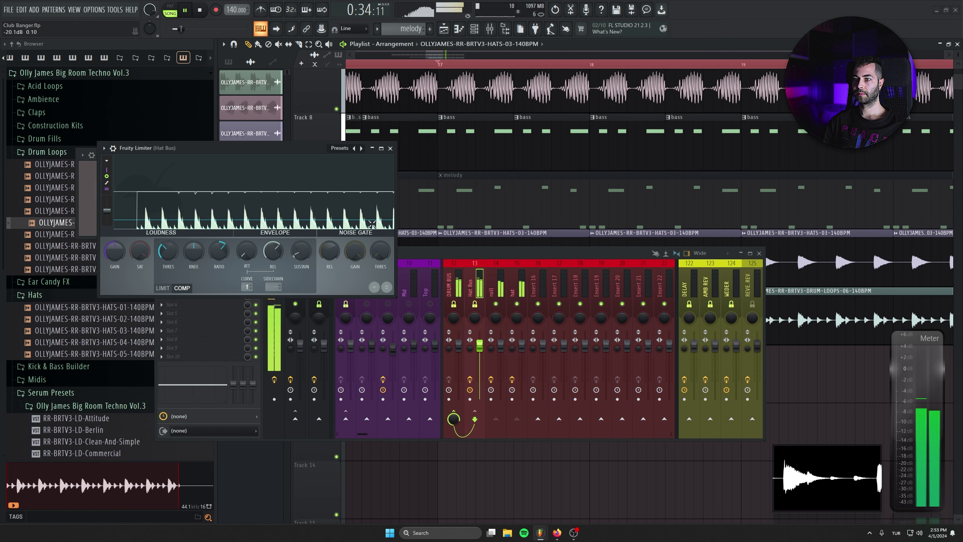
key("space")
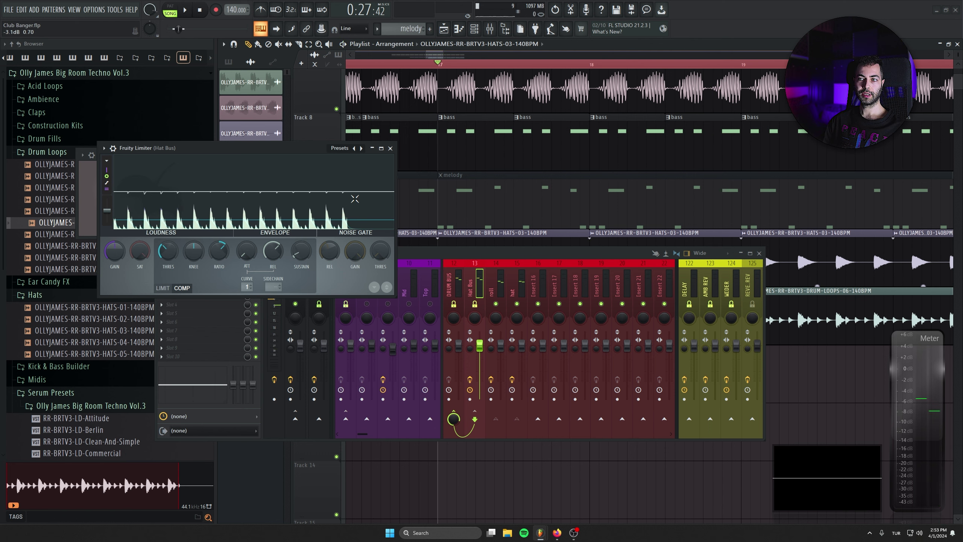
left_click(390, 147)
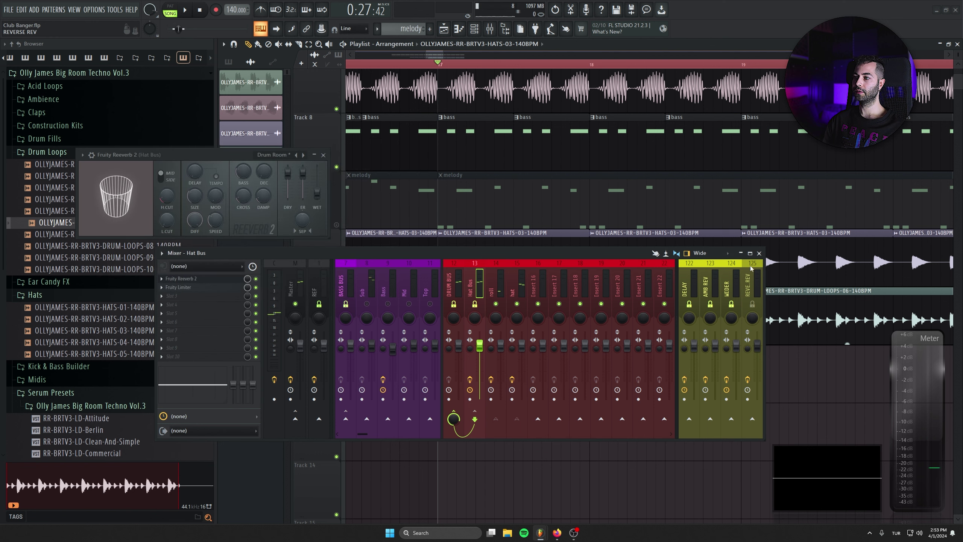
left_click(759, 253)
left_click(324, 156)
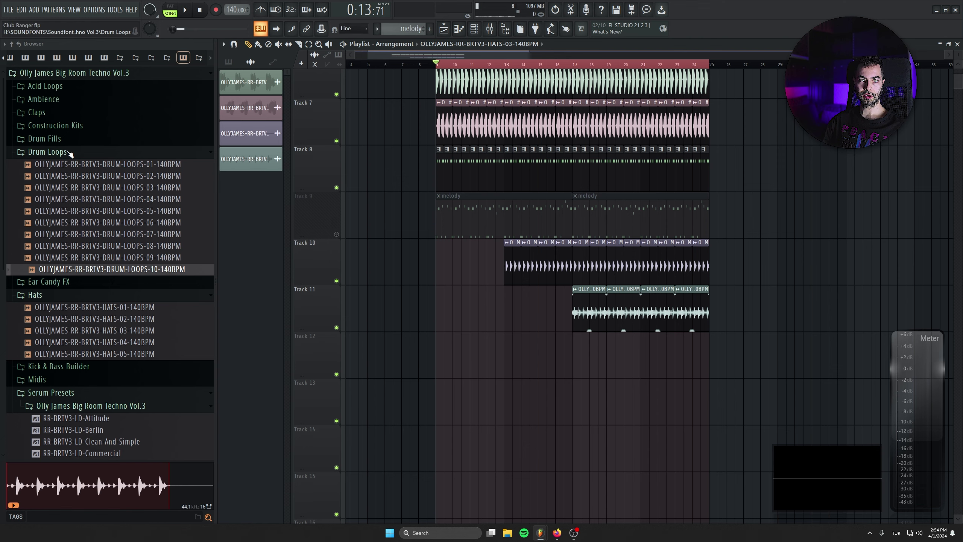
Step: Insert OTT in the LD track's third effect slot, adjust its low-band gain and set its depth to 13%
left_click(70, 152)
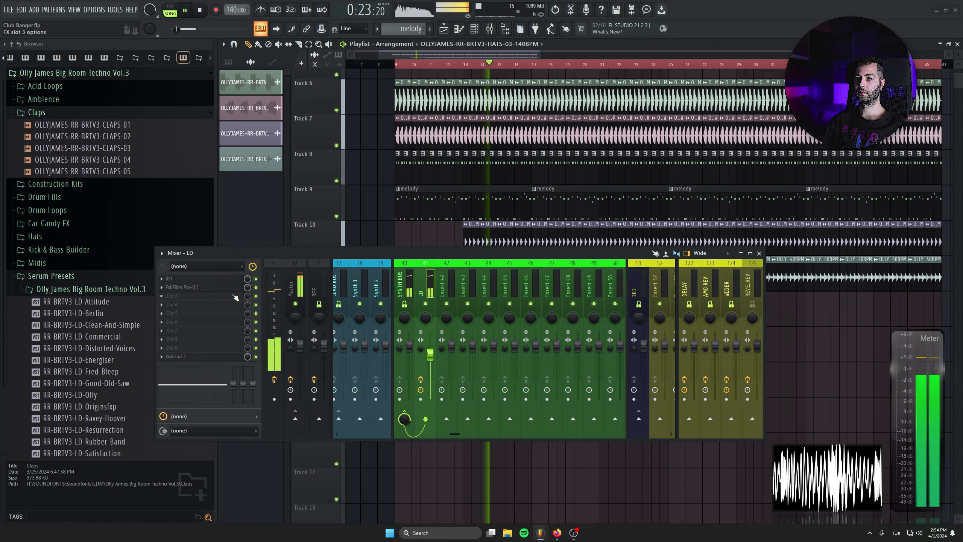
left_click(212, 296)
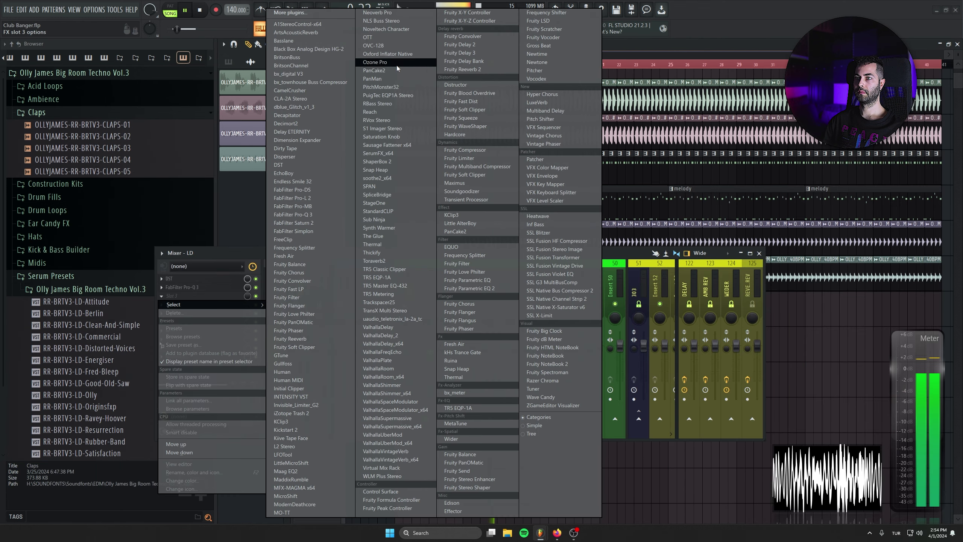
left_click(367, 37)
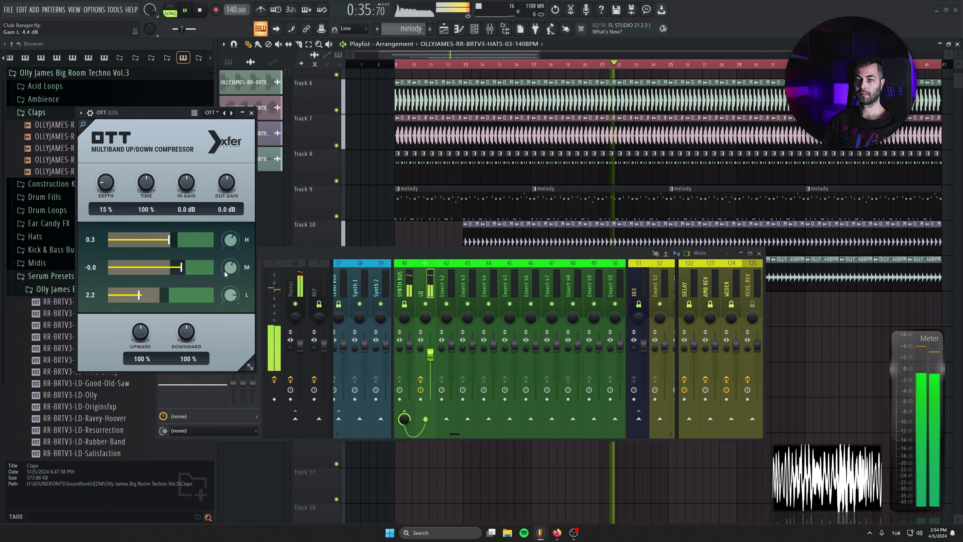
left_click_drag(227, 295, 185, 297)
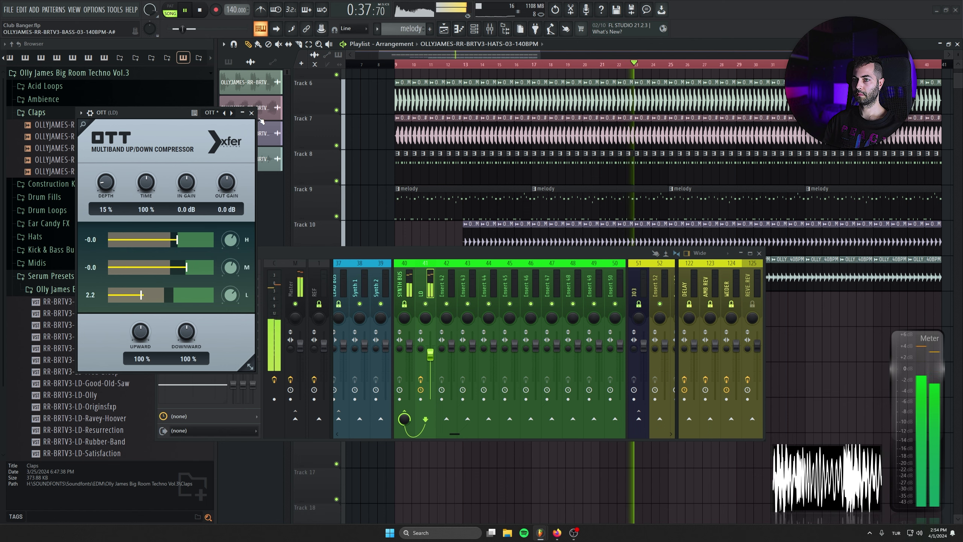
left_click_drag(105, 188, 106, 191)
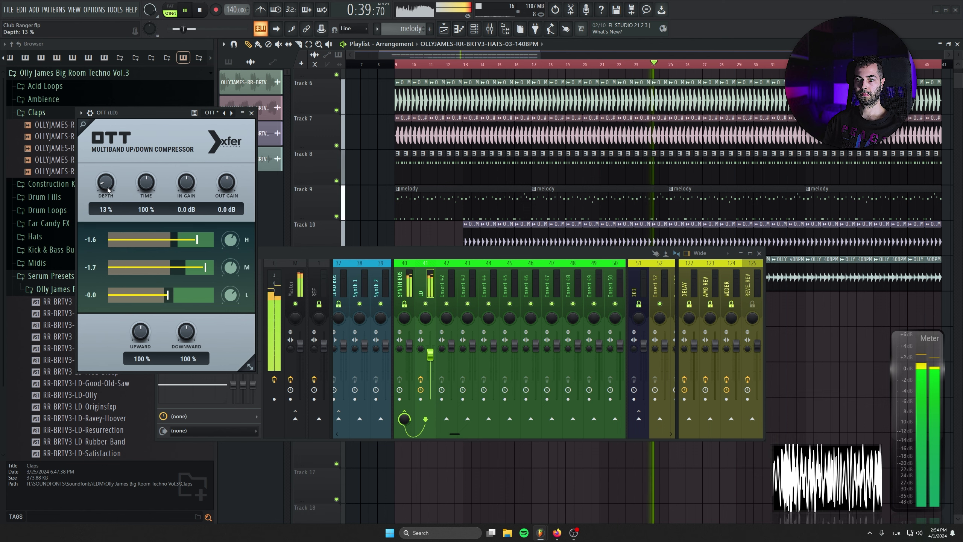
left_click(251, 112)
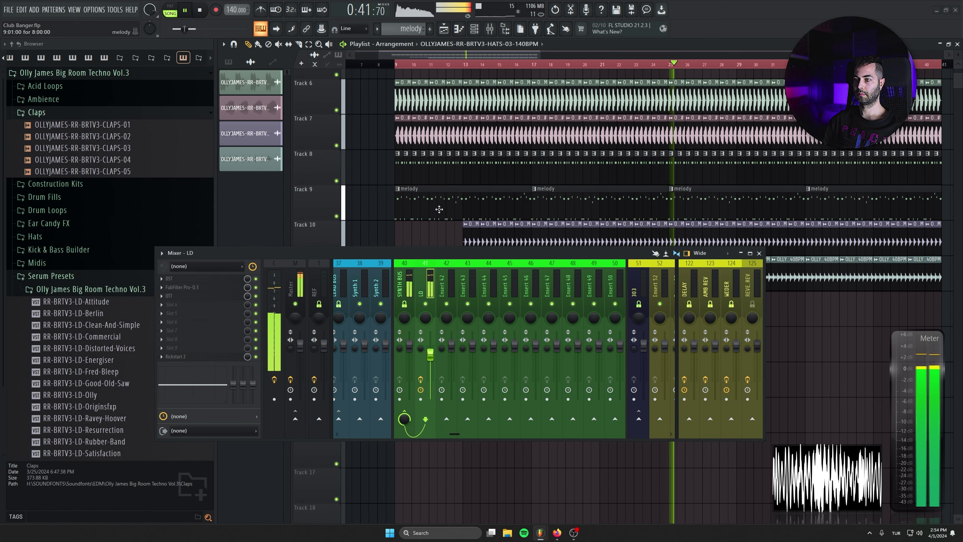
Step: Select the four melody clips on Track 9, shorten each to four bars and duplicate them into the gaps
scroll(442, 189, "down", 2)
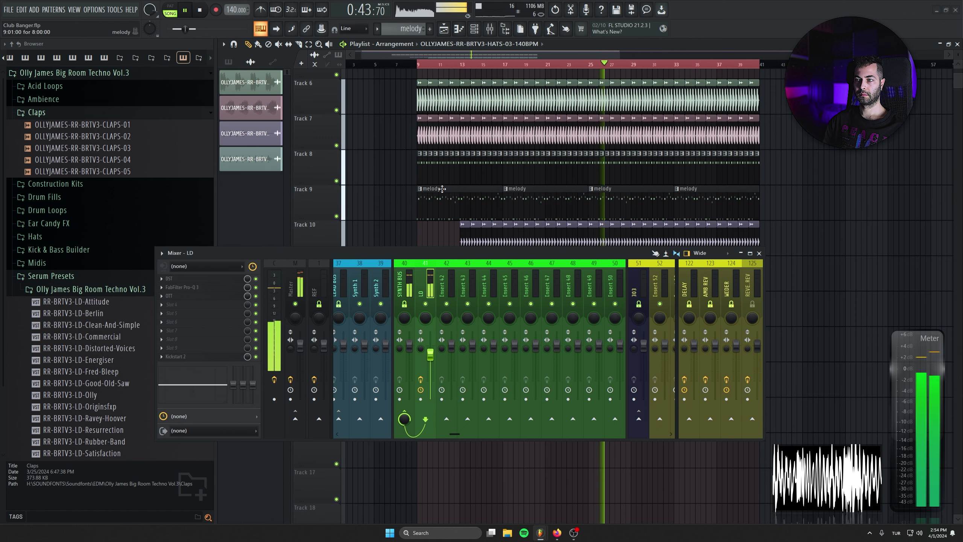
left_click_drag(787, 219, 495, 157, "ctrl")
key("space")
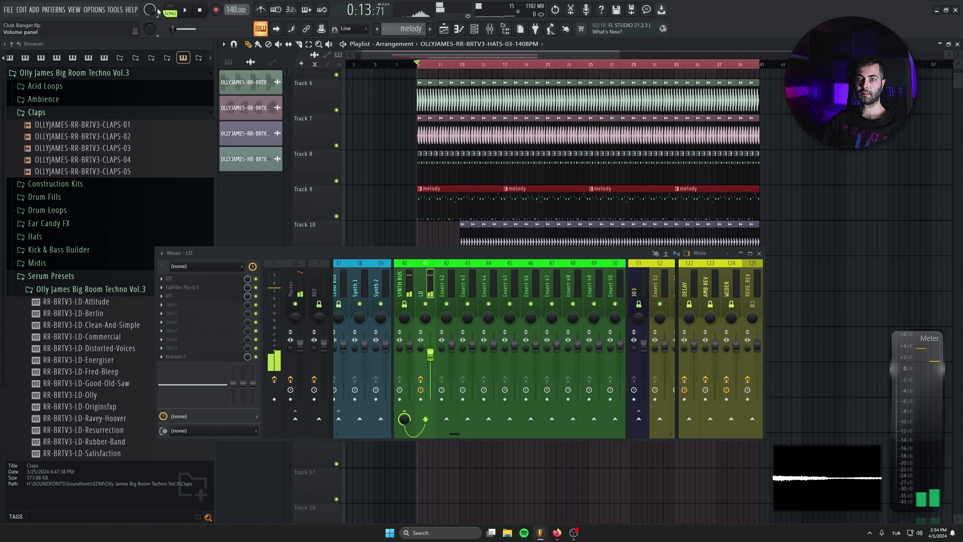
left_click_drag(757, 198, 714, 201)
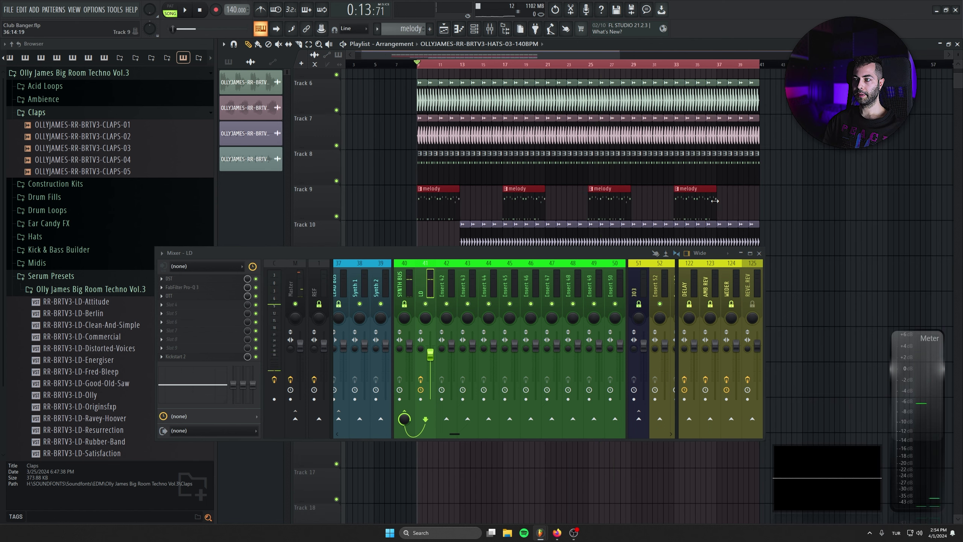
key("ctrl+b")
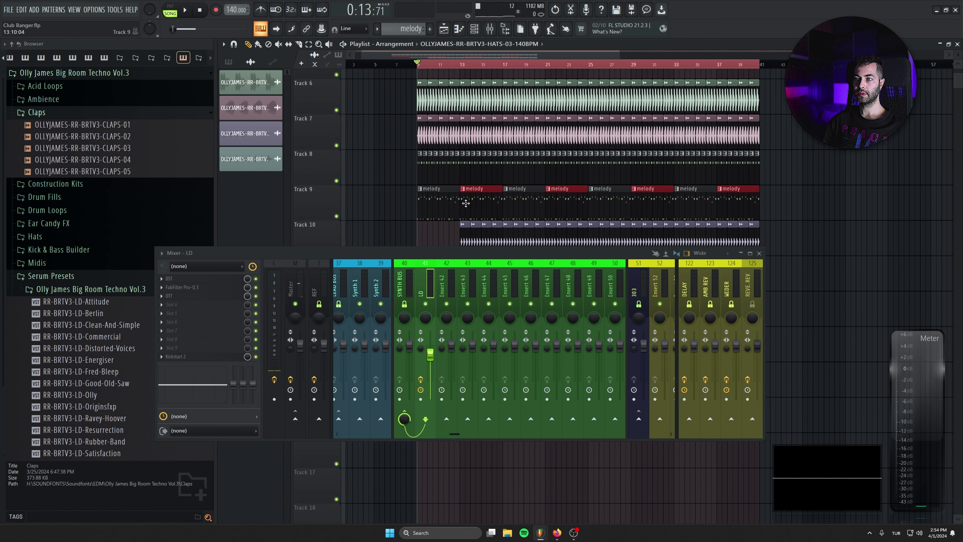
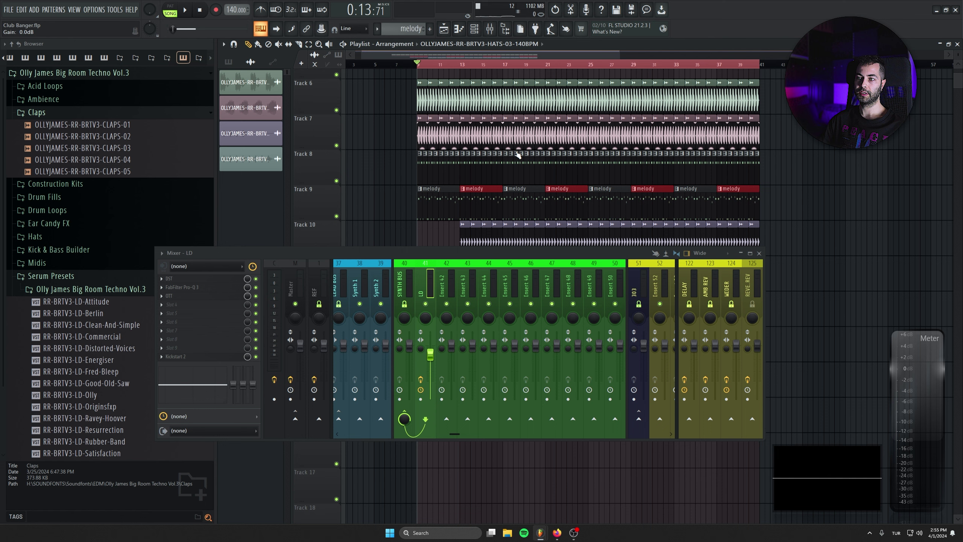
Step: Play the drop and compare the kick, bass, drum and synth bus levels in the mixer
key("space")
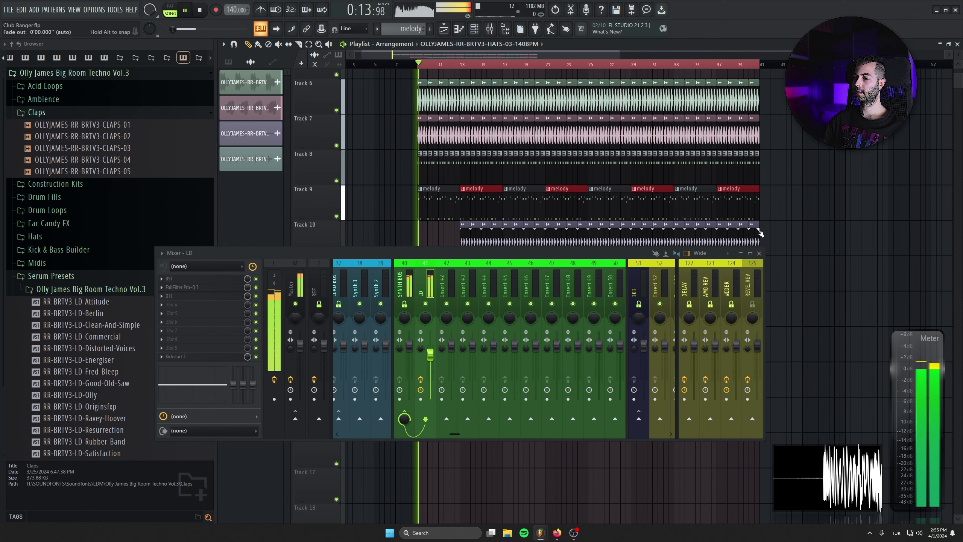
left_click(758, 253)
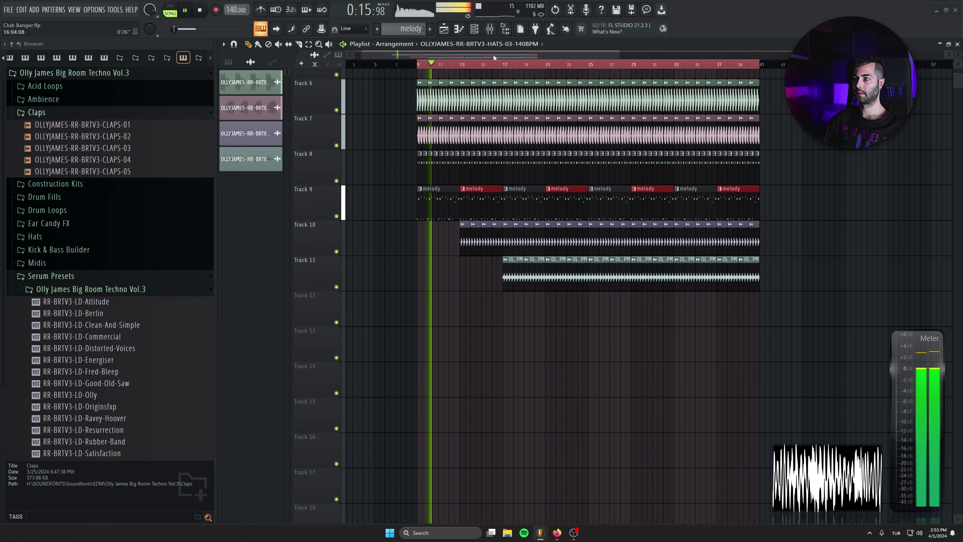
left_click(489, 29)
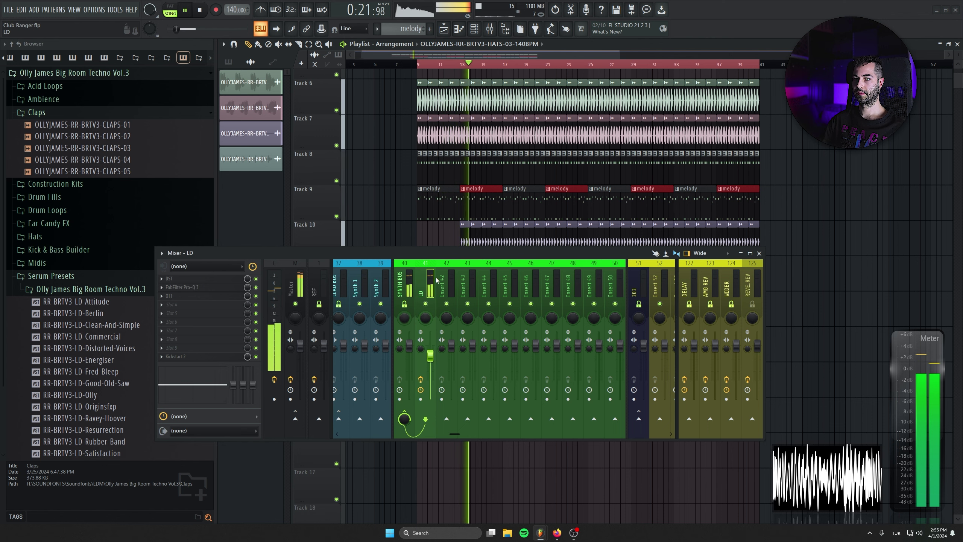
scroll(436, 279, "up", 12)
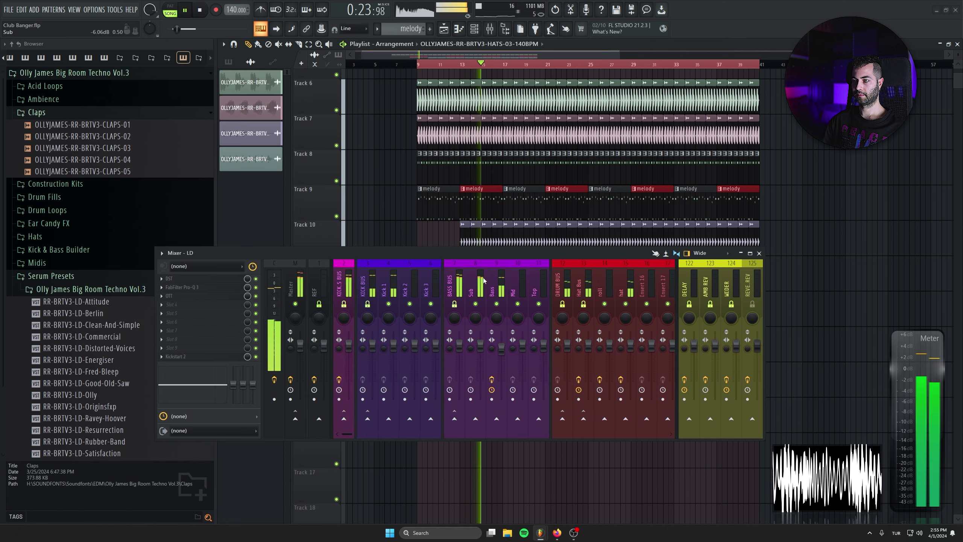
scroll(486, 280, "down", 12)
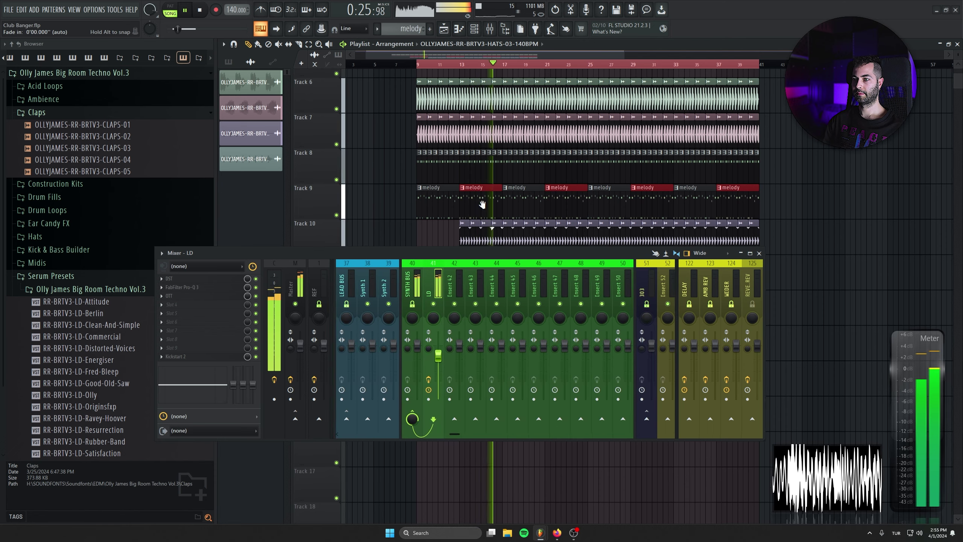
Step: Select all the loop clips on Tracks 10 and 11 and raise their clip gain to 5.1 dB
scroll(718, 147, "down", 3)
left_click_drag(777, 147, 421, 186)
scroll(451, 189, "up", 6)
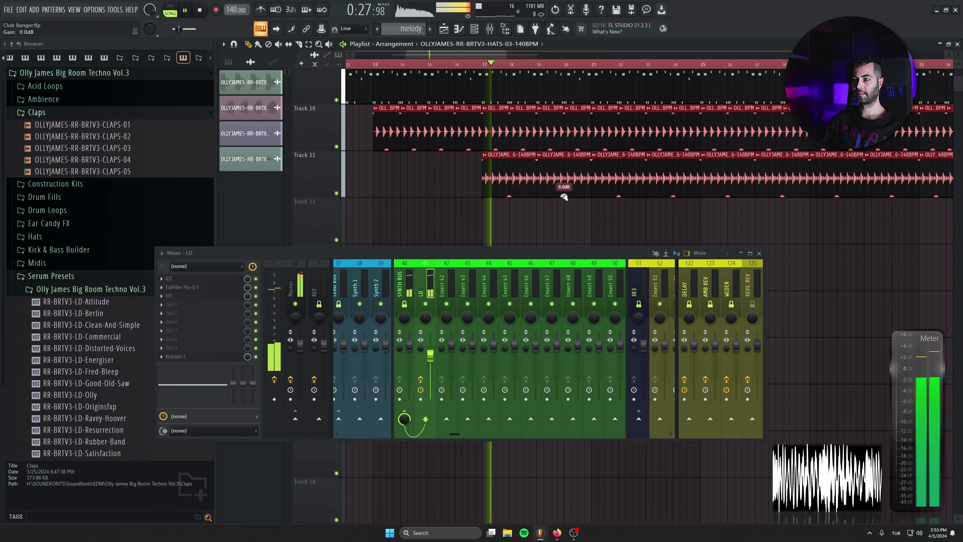
left_click_drag(564, 195, 564, 186)
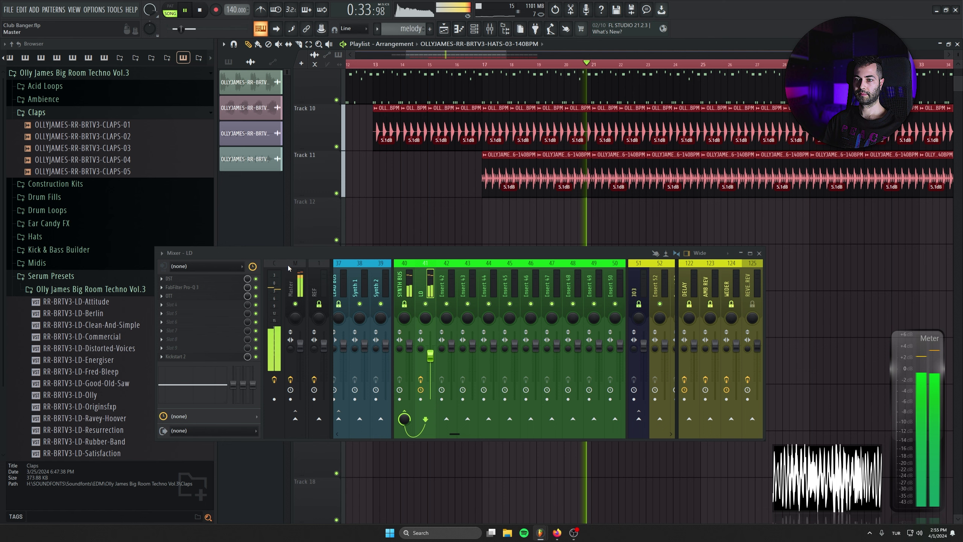
Step: Add Fruity Limiter to the Master track's second effect slot, watch its response during playback, and close the limiter and mixer windows
left_click(291, 270)
left_click(216, 295)
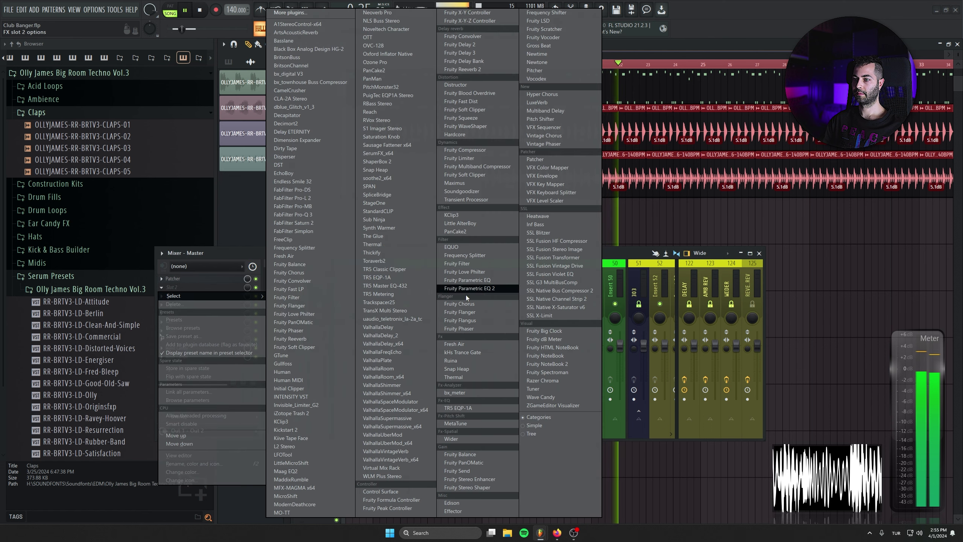
left_click(458, 158)
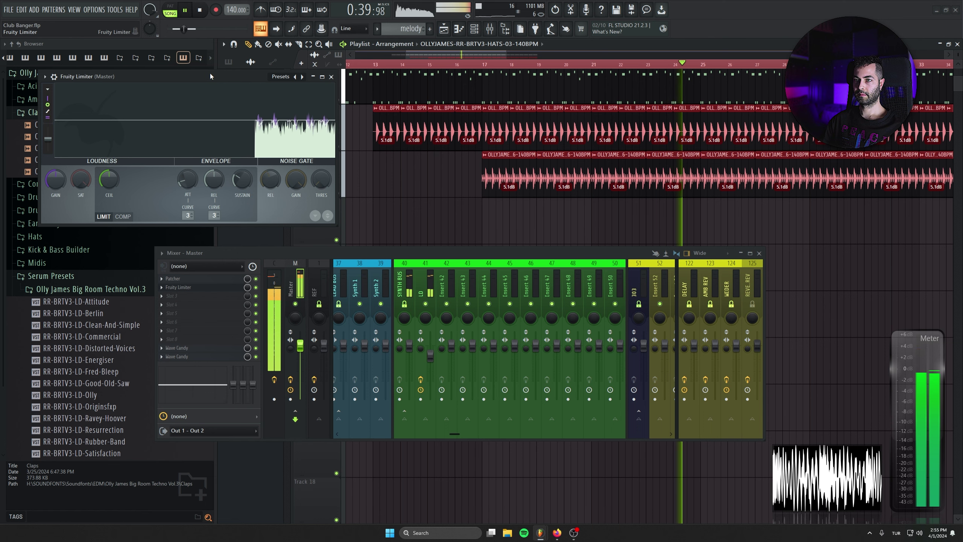
left_click_drag(210, 208, 394, 325)
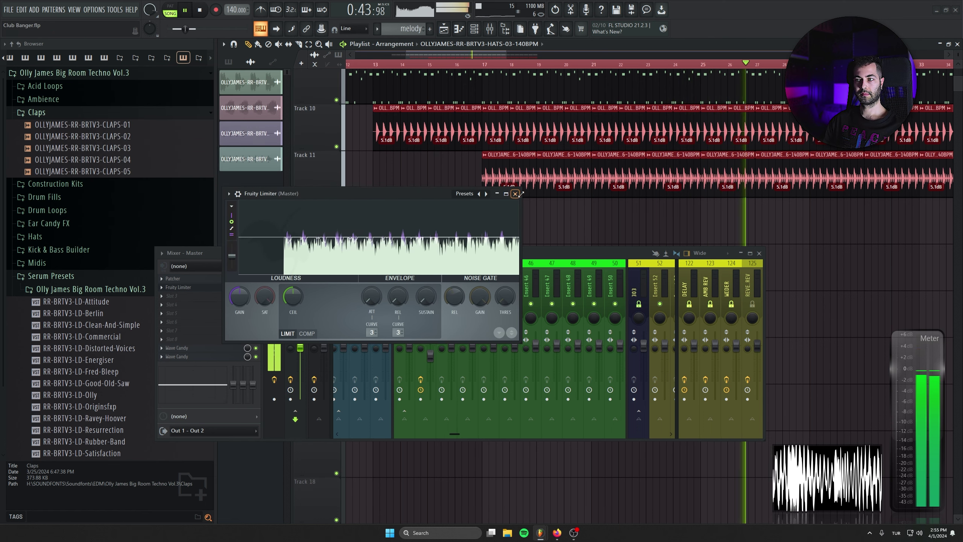
left_click(516, 194)
left_click(759, 254)
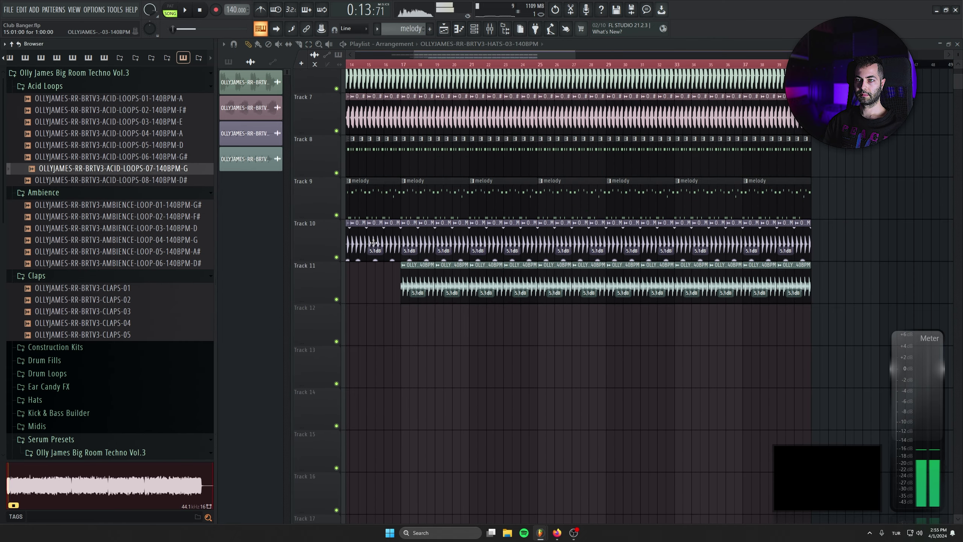
Step: Audition acid loops 02 and 01 from the sample pack
scroll(373, 242, "up", 2)
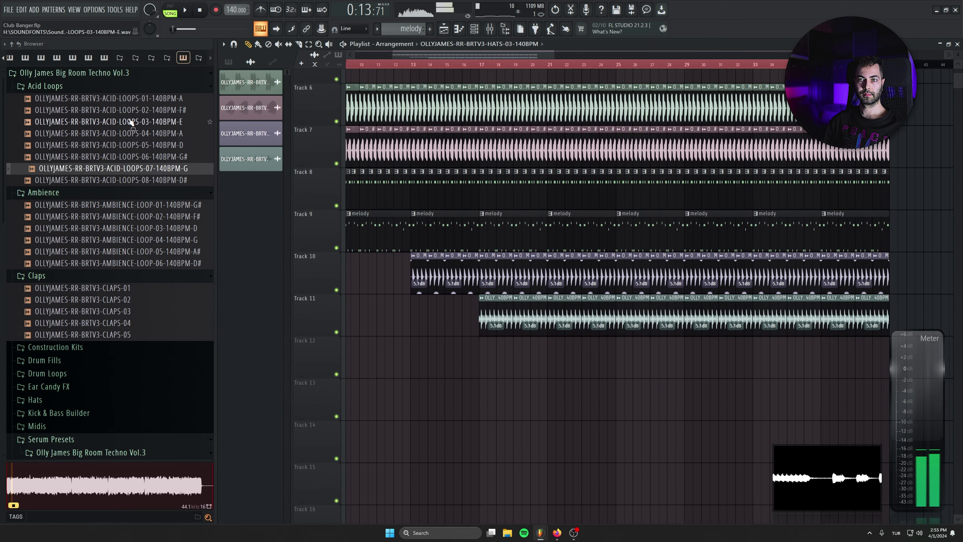
left_click(131, 110)
left_click(136, 99)
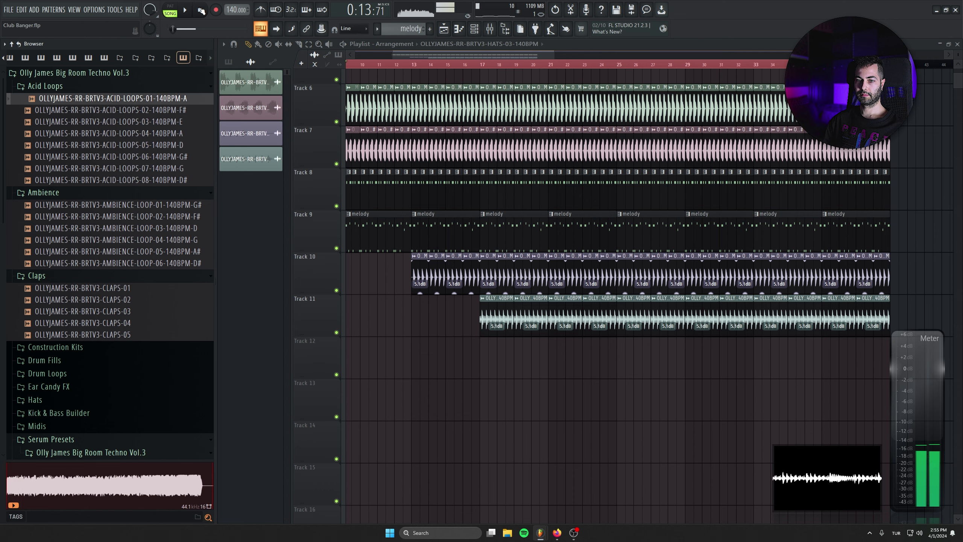
left_click_drag(483, 215, 505, 210)
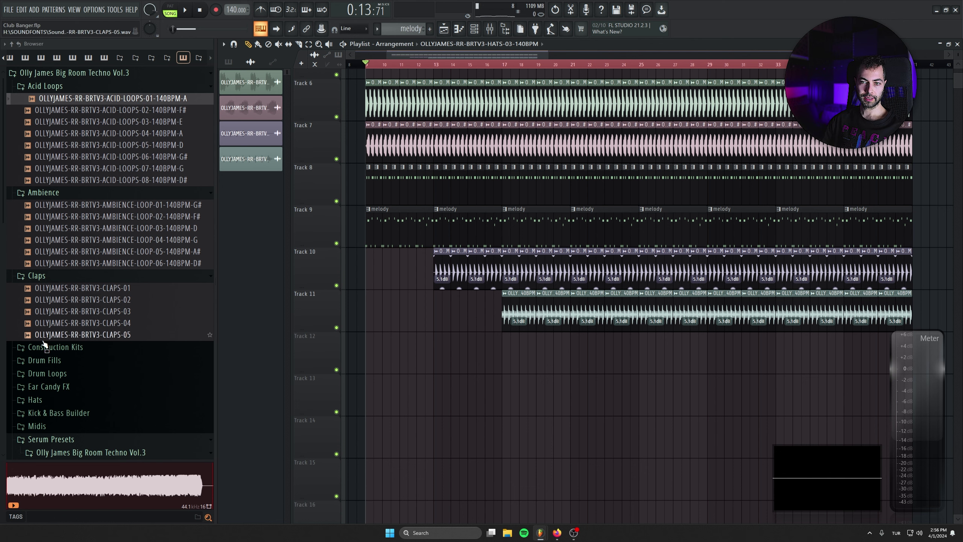
Step: From the Drum Fills folder, place DRUM-FILLS-04 on Track 13 near bar 10 and DRUM-FILLS-02 on Track 14 near bar 11
scroll(53, 348, "down", 4)
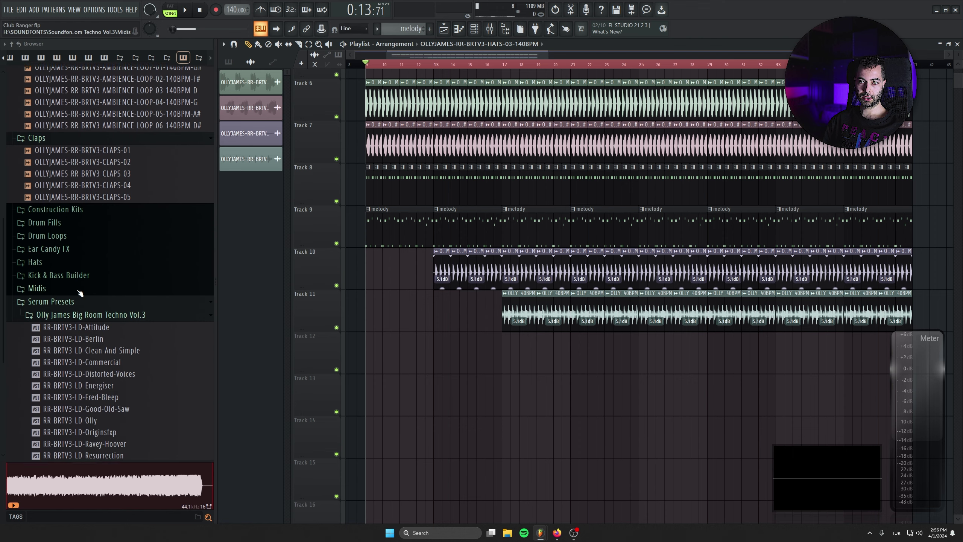
left_click(76, 220)
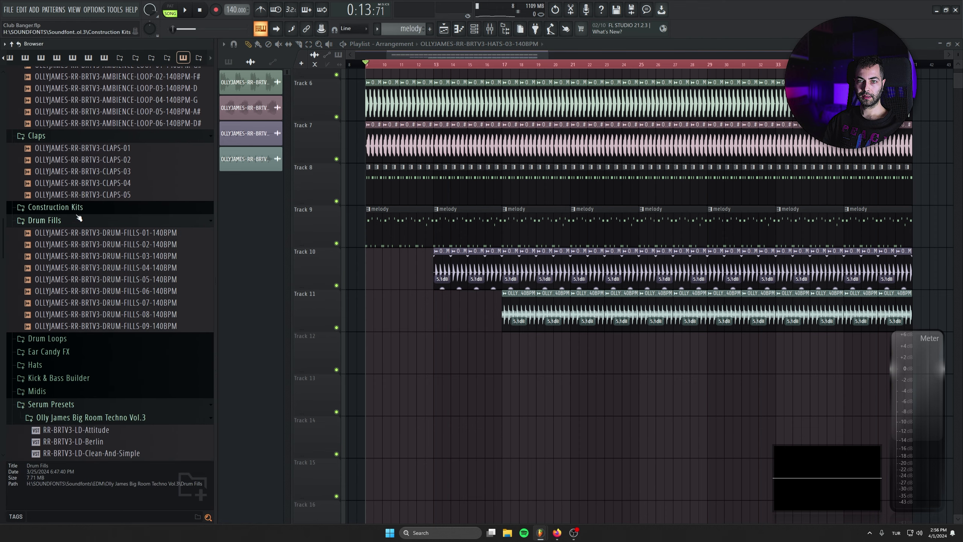
left_click(122, 267)
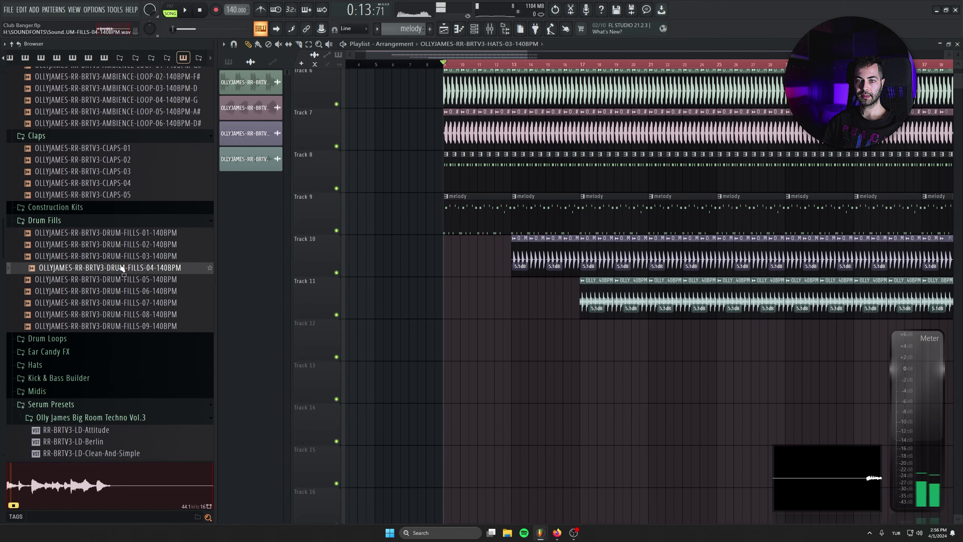
left_click_drag(121, 267, 460, 379)
left_click(133, 244)
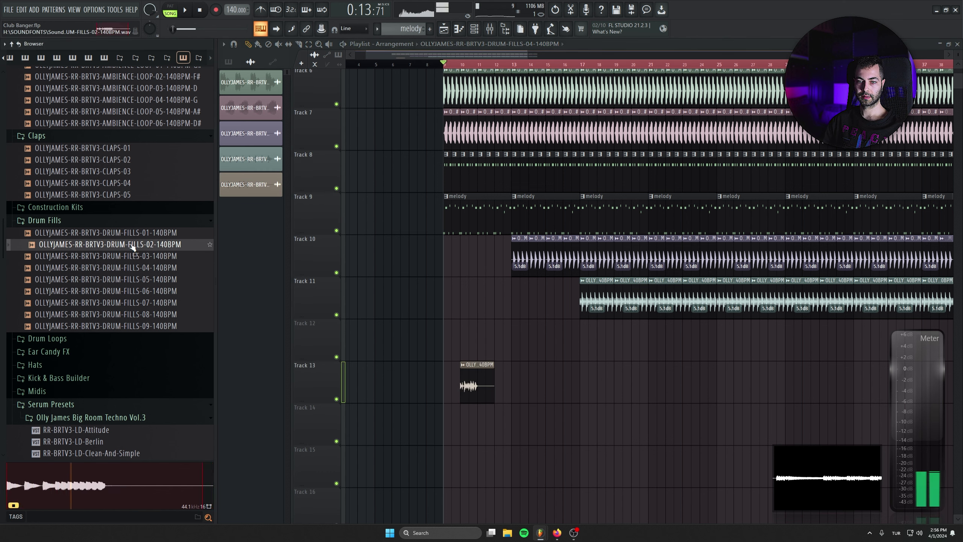
left_click_drag(159, 270, 489, 422)
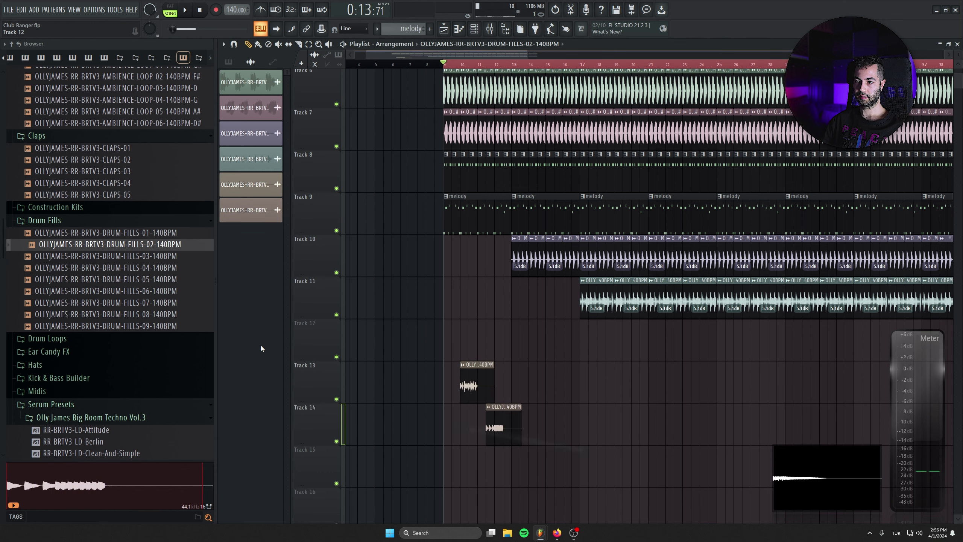
Step: Place DRUM-FILLS-06 on Track 14 near bar 18, and replace it with DRUM-FILLS-09 after auditioning fills 07 to 09
left_click(132, 233)
left_click(141, 291)
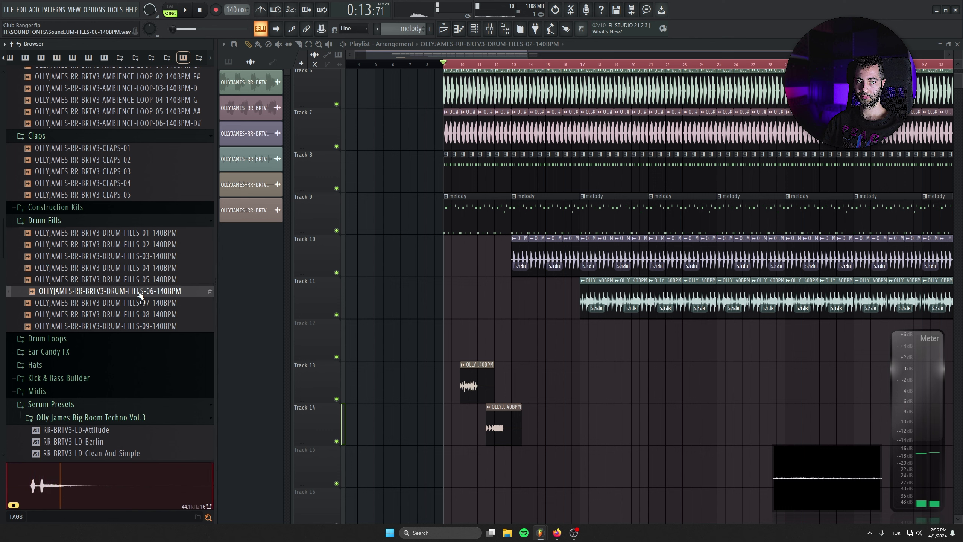
left_click_drag(141, 296, 567, 427)
left_click(131, 304)
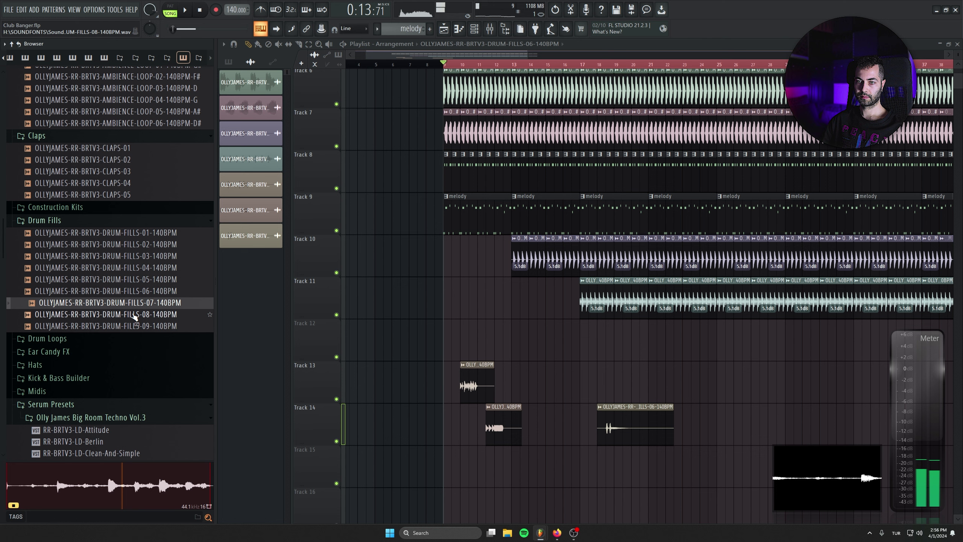
left_click(134, 314)
left_click(135, 326)
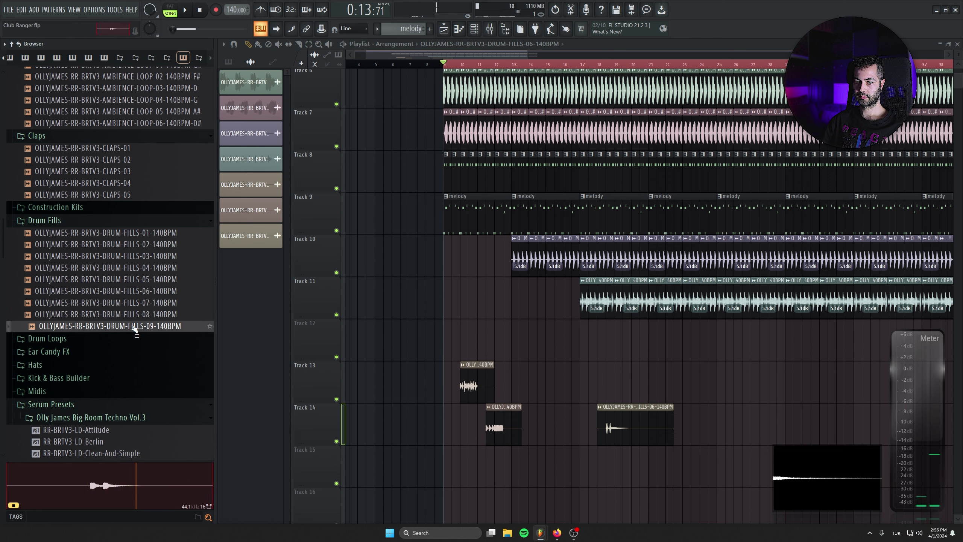
left_click_drag(633, 419, 633, 419)
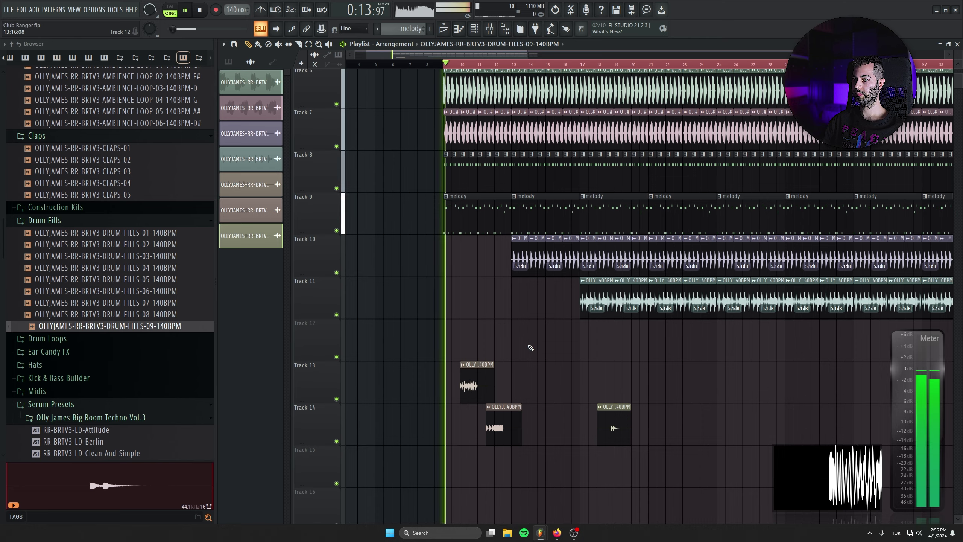
Step: Move the DRUM-FILLS-04 clip on Track 13 and the DRUM-FILLS-02 clip on Track 14 to start at bar 7
scroll(526, 345, "up", 1, "ctrl")
left_click_drag(473, 363, 412, 361)
scroll(593, 329, "down", 2)
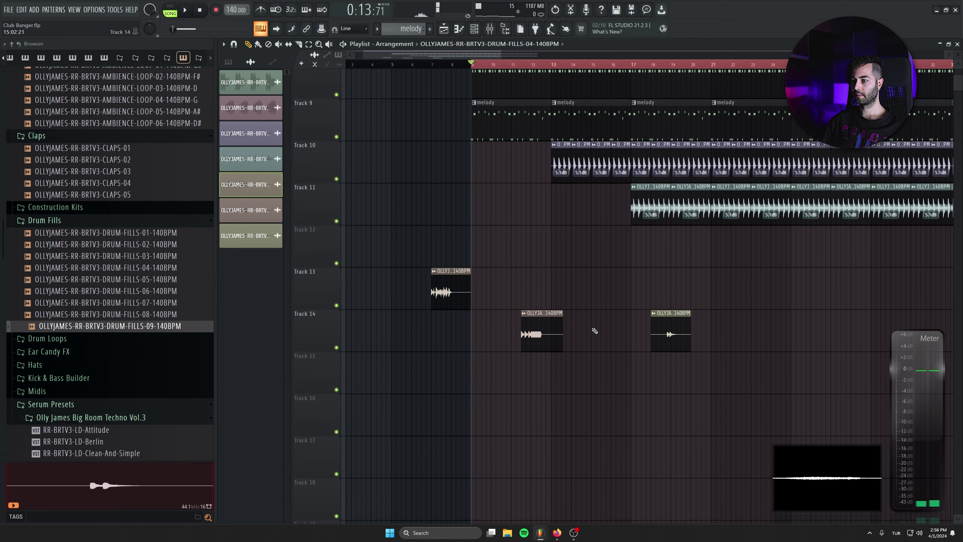
key("space")
scroll(554, 306, "up", 2, "ctrl")
left_click_drag(510, 339, 385, 322)
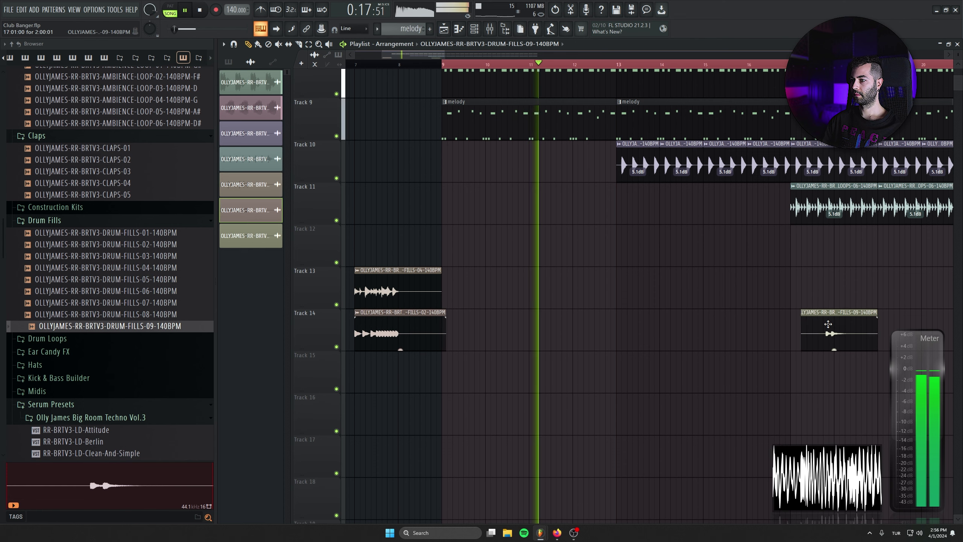
Step: Move the DRUM-FILLS-09 clip to Track 13 and trim it to a short hit at 12:11:00, with length 0:02:01
left_click_drag(872, 330, 610, 288)
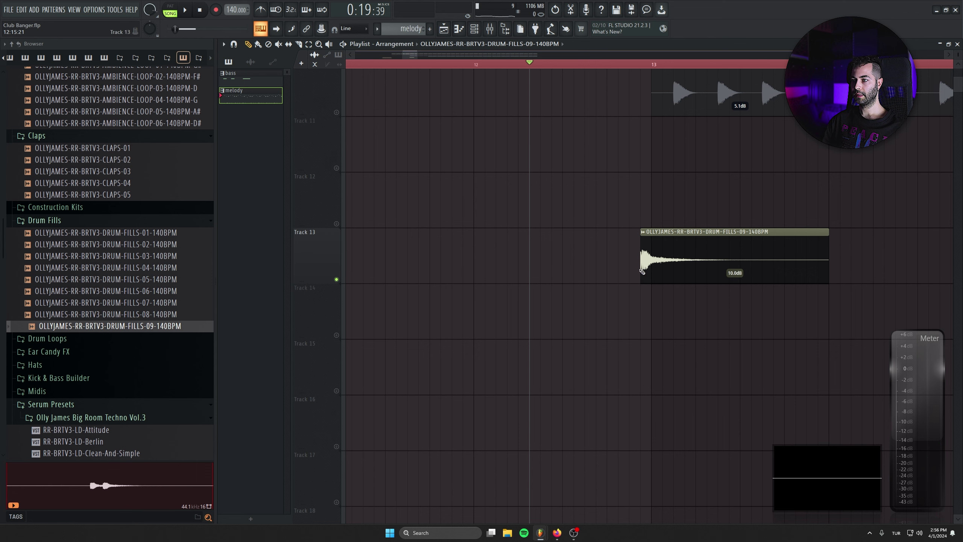
scroll(682, 266, "up", 2)
left_click_drag(669, 264, 579, 272)
left_click_drag(815, 241, 623, 238)
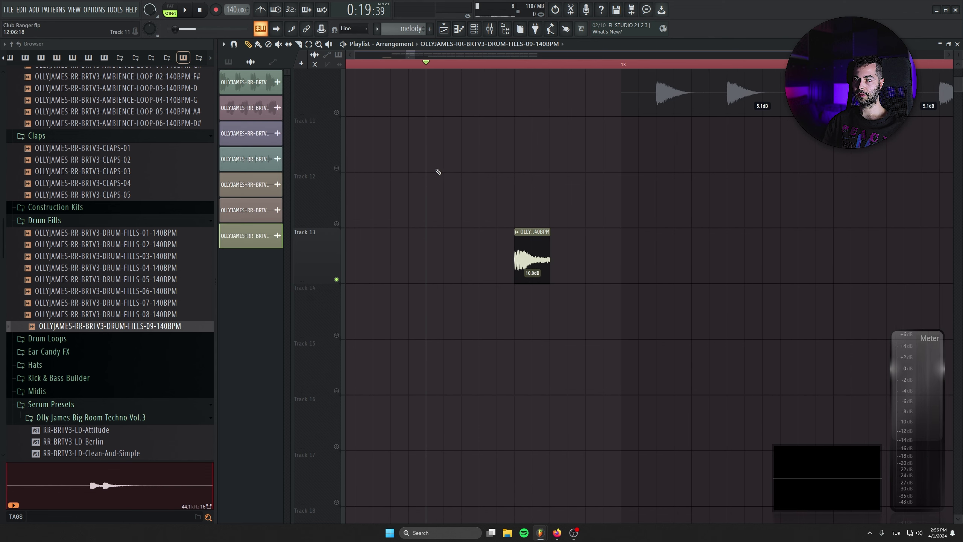
Step: Unsolo Track 13 and copy the short DRUM-FILLS-09 hit to build a two-hit fill leading into bar 13
left_click(336, 280, "ctrl")
key("space")
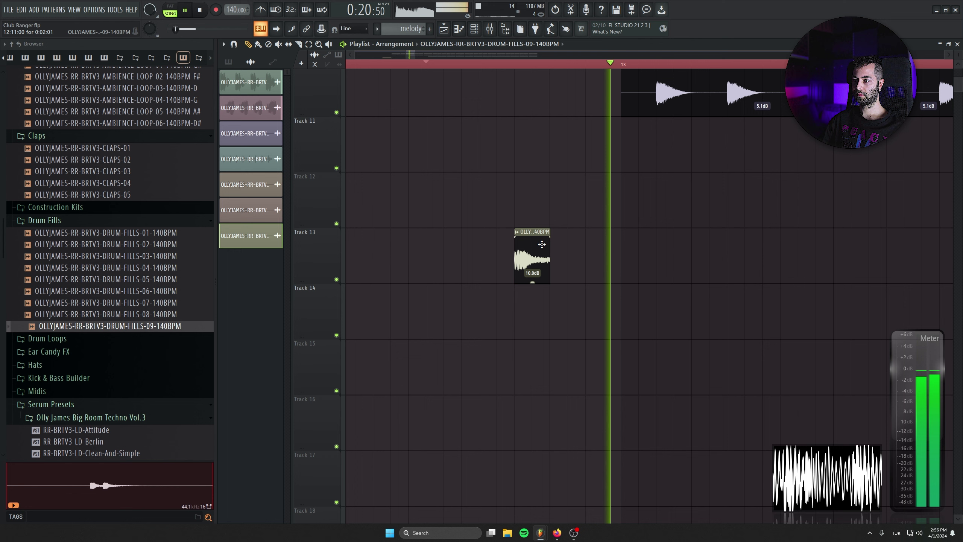
left_click(594, 254)
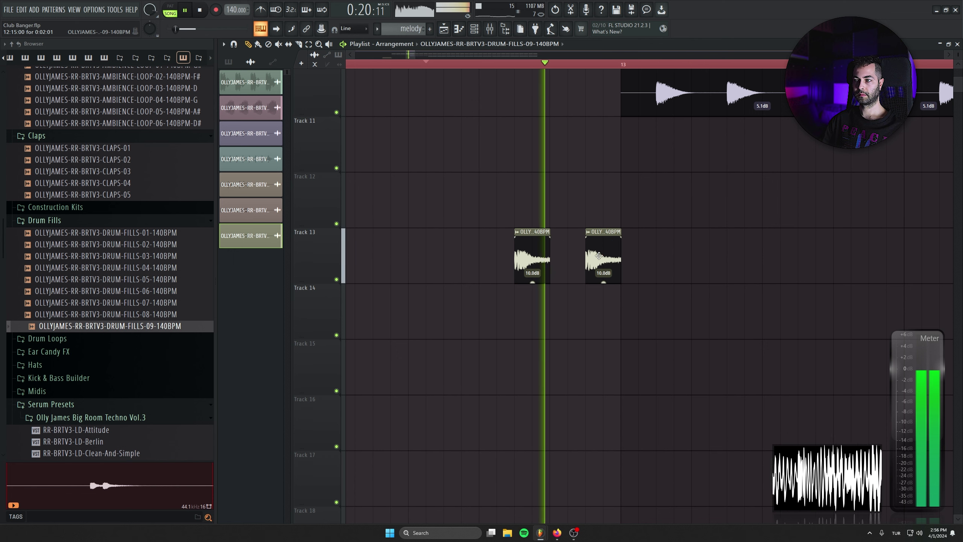
left_click(557, 251)
left_click_drag(558, 244, 769, 232)
right_click(580, 212)
Step: Duplicate the two-hit DRUM-FILLS-09 fill on Track 13 so a copy leads into bar 21
scroll(467, 344, "down", 5)
left_click_drag(565, 258, 484, 284)
scroll(605, 269, "down", 6)
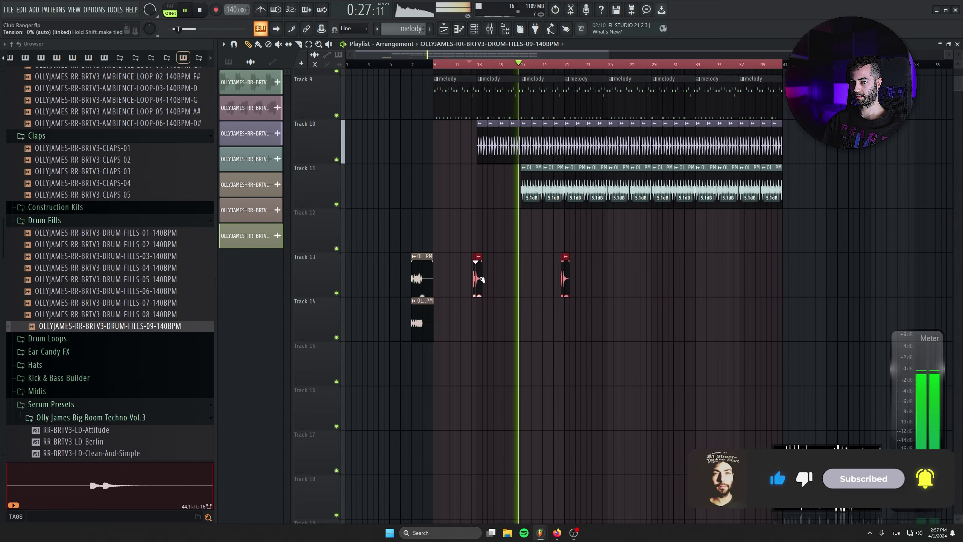
Step: Audition the two-hit fills and shift both four bars later on Track 13, leading into bars 17 and 25
scroll(489, 307, "up", 3)
key("space")
key("space")
scroll(492, 331, "up", 4)
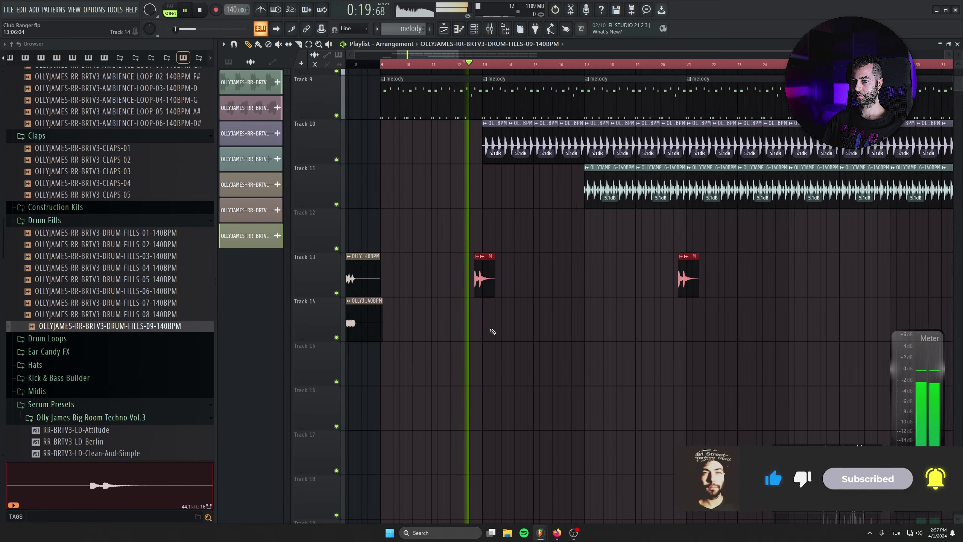
key("space")
mouse_move(478, 283)
left_mouse_down()
mouse_move(740, 281)
mouse_move(657, 280)
left_mouse_up()
key("space")
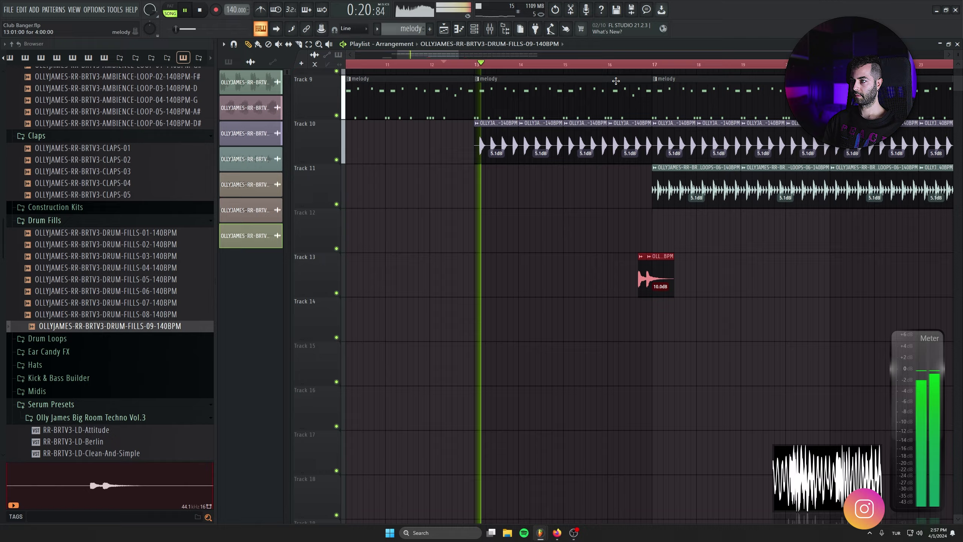
Step: Duplicate the pair of two-hit fills on Track 13 so copies lead into bars 33 and 41
scroll(660, 174, "up", 3)
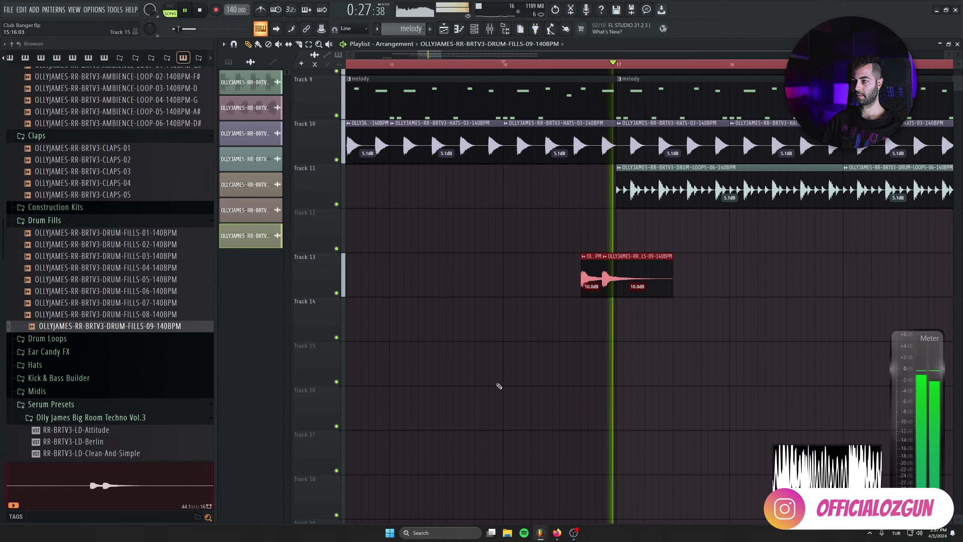
scroll(440, 358, "down", 4)
scroll(440, 358, "down", 4)
scroll(552, 316, "up", 3)
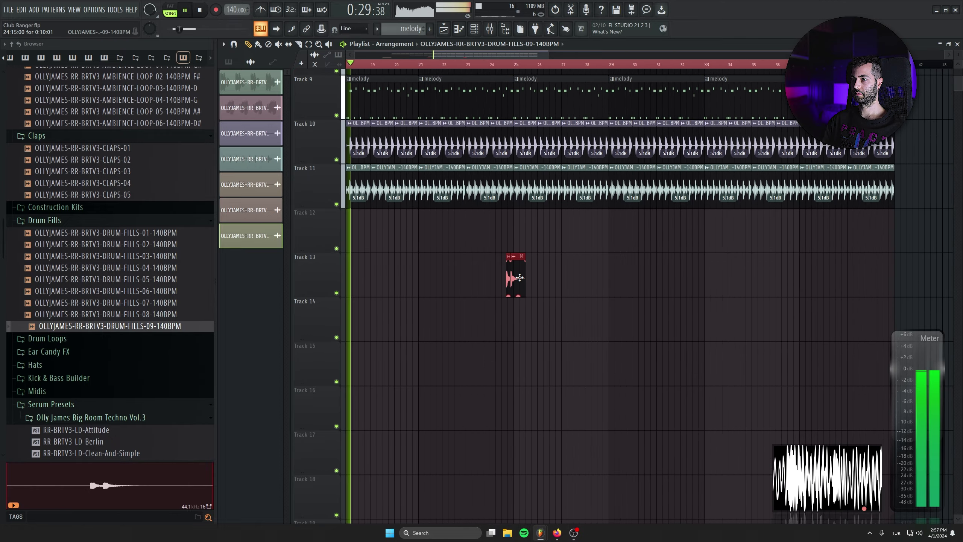
scroll(516, 280, "down", 2)
left_click_drag(540, 351, 573, 330)
left_click_drag(897, 276, 845, 276)
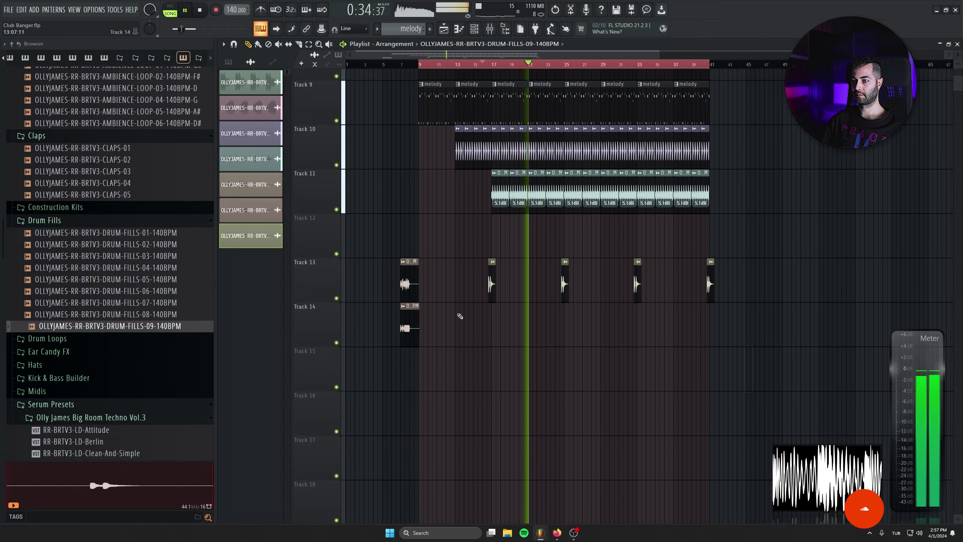
Step: Move the DRUM-FILLS-02 clip to bar 24 on Track 14 and delete the Track 13 fills leading into bars 25 and 41
scroll(405, 322, "up", 2)
left_click_drag(405, 324, 482, 288)
right_click(551, 255)
right_click(868, 255)
left_click_drag(540, 299, 550, 299)
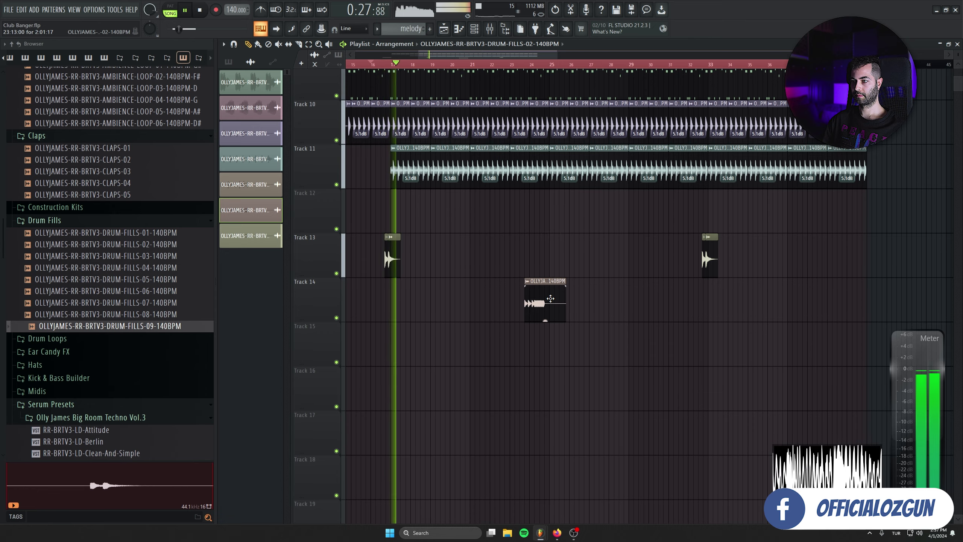
Step: Play the section before bar 25 and raise the DRUM-FILLS-02 clip's gain to 5.2 dB
scroll(551, 298, "up", 2)
left_click(518, 71)
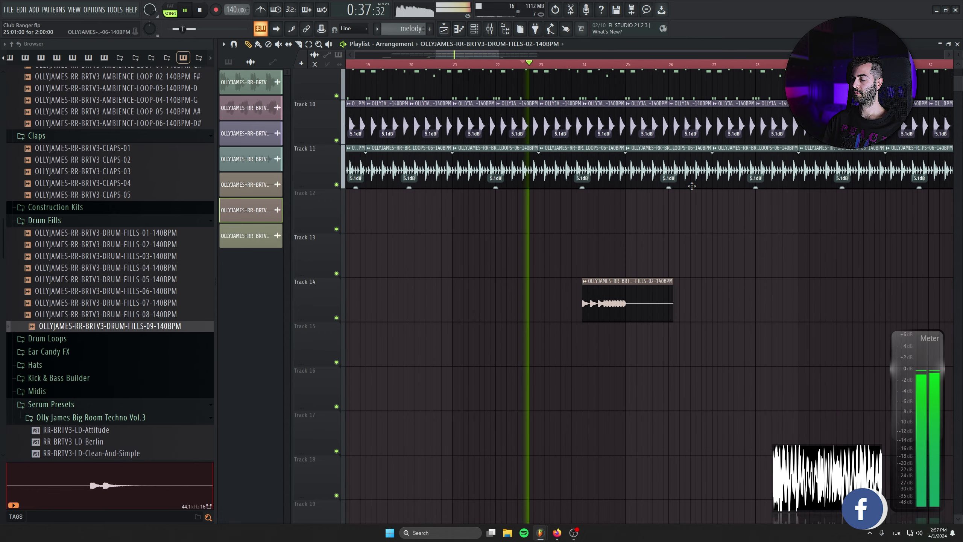
scroll(523, 307, "up", 3)
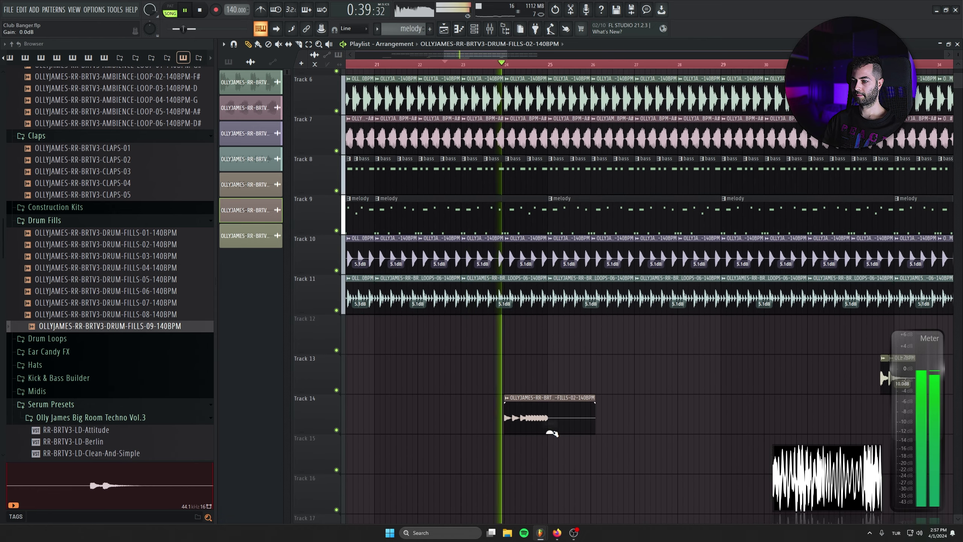
left_click_drag(549, 432, 550, 413)
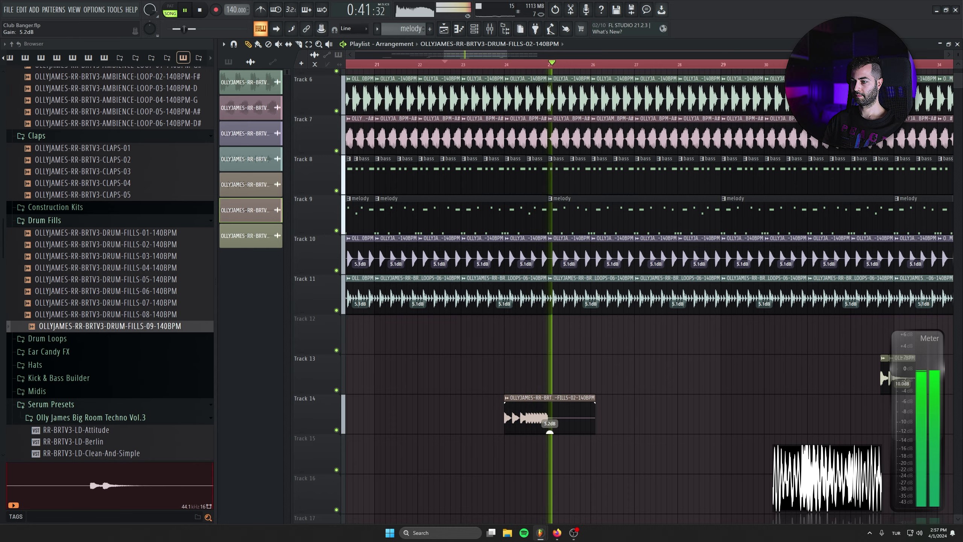
Step: Delete the DRUM-FILLS-02 clip from Track 14 and stop playback
scroll(530, 413, "down", 2)
scroll(463, 395, "left", 3)
scroll(463, 395, "down", 3)
right_click(557, 325)
key("space")
scroll(569, 322, "left", 3)
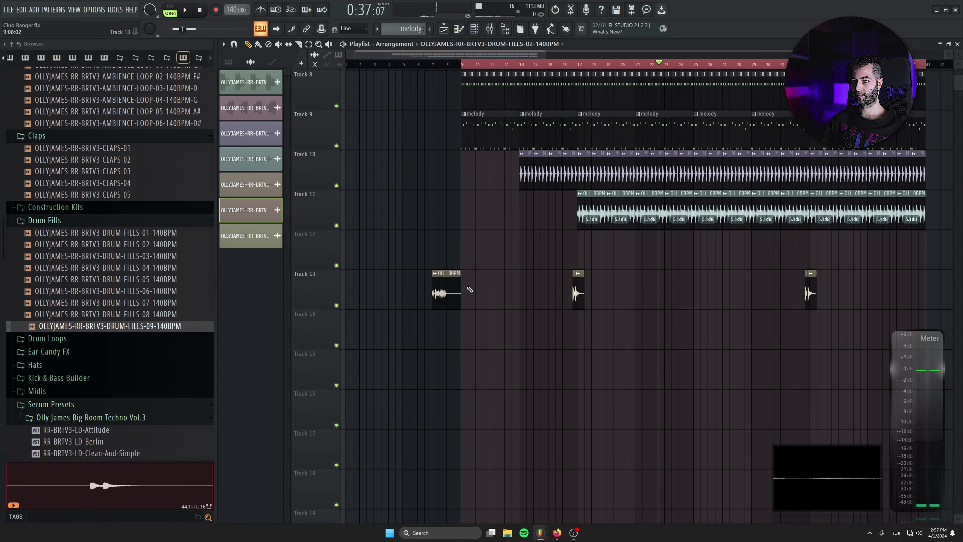
Step: Move the DRUM-FILLS-04 clip from bar 7 to bar 24 on Track 14 and set its gain to 5.0 dB
left_click_drag(440, 289, 687, 330)
key("space")
scroll(732, 396, "up", 4)
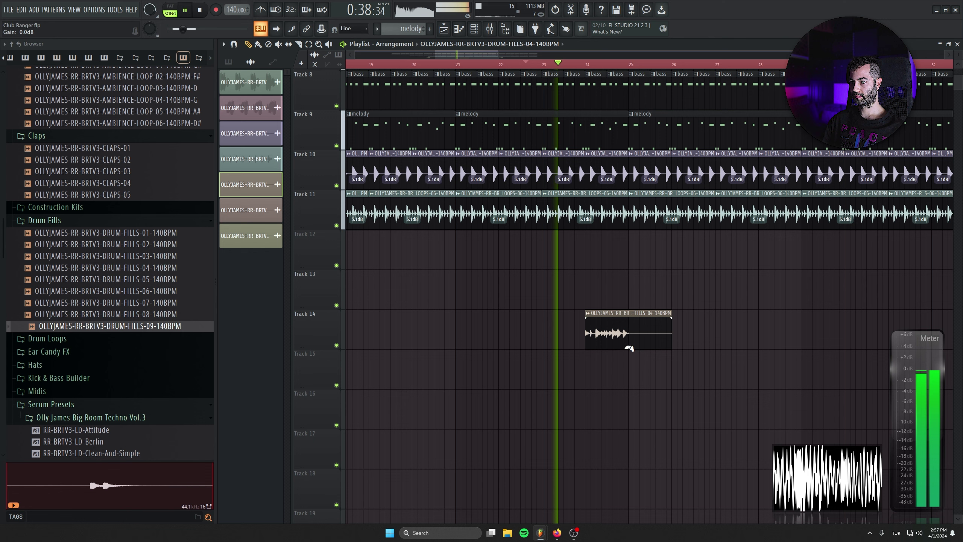
left_click_drag(629, 348, 628, 347)
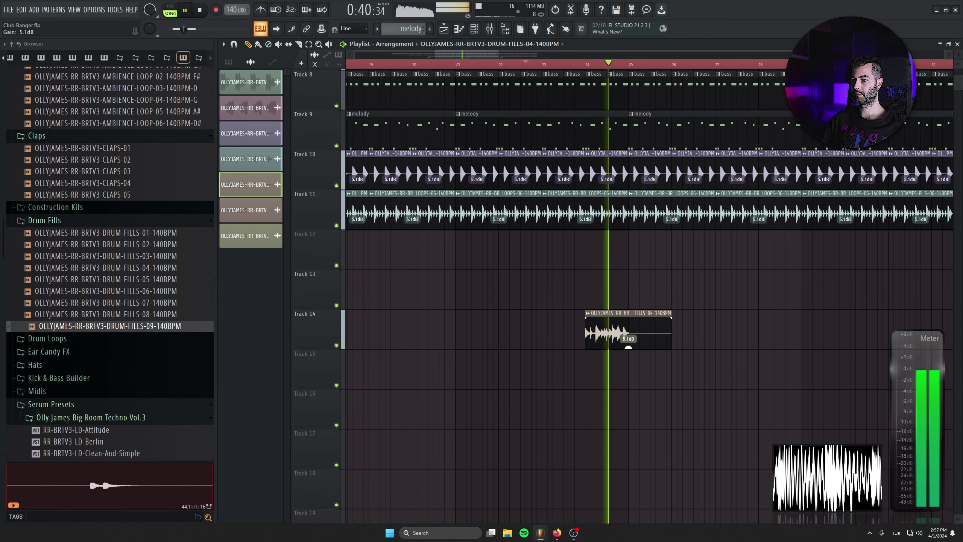
key("space")
scroll(667, 388, "up", 2)
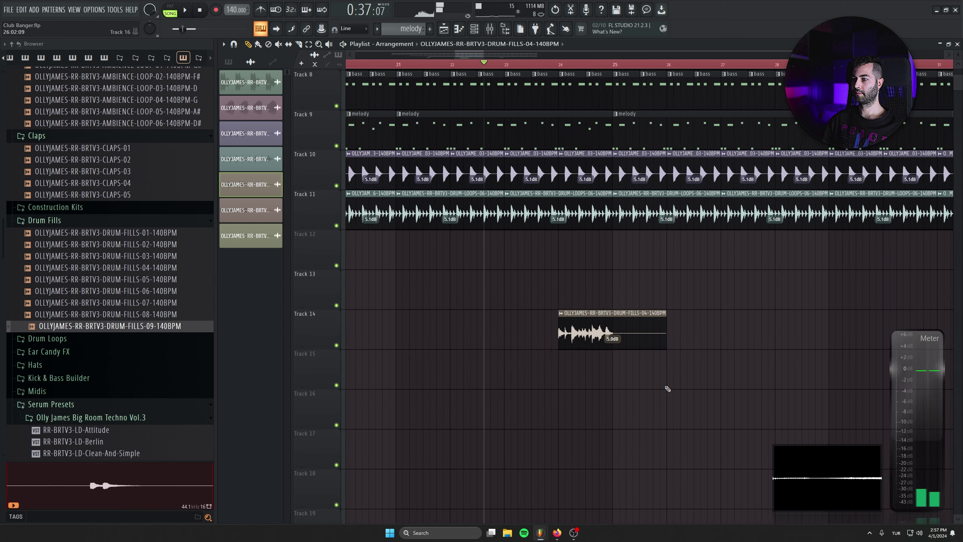
Step: Preview DRUM-FILLS-08, place it at bar 24 on Track 15, and slice it together with the DRUM-FILLS-04 clip above
scroll(667, 388, "up", 2)
left_click(137, 317)
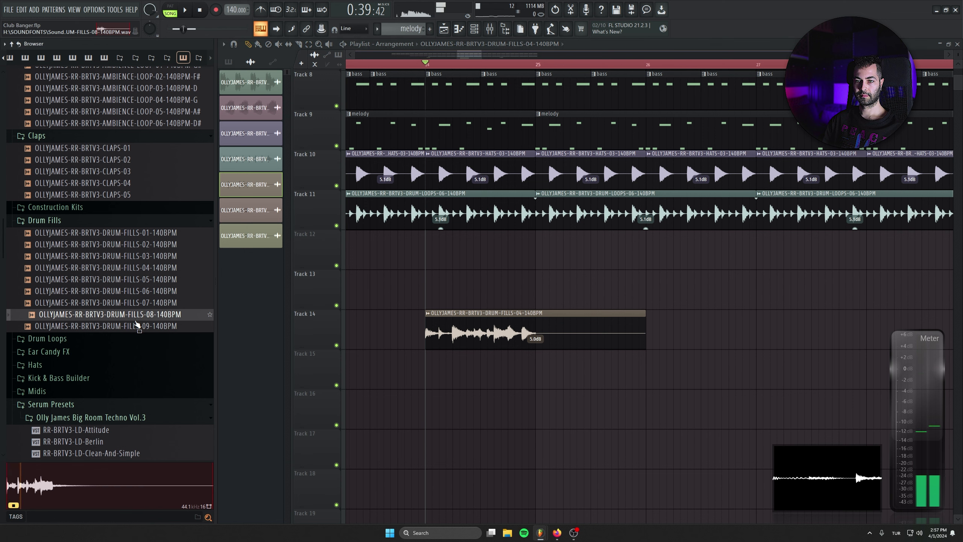
left_click_drag(398, 399, 496, 352)
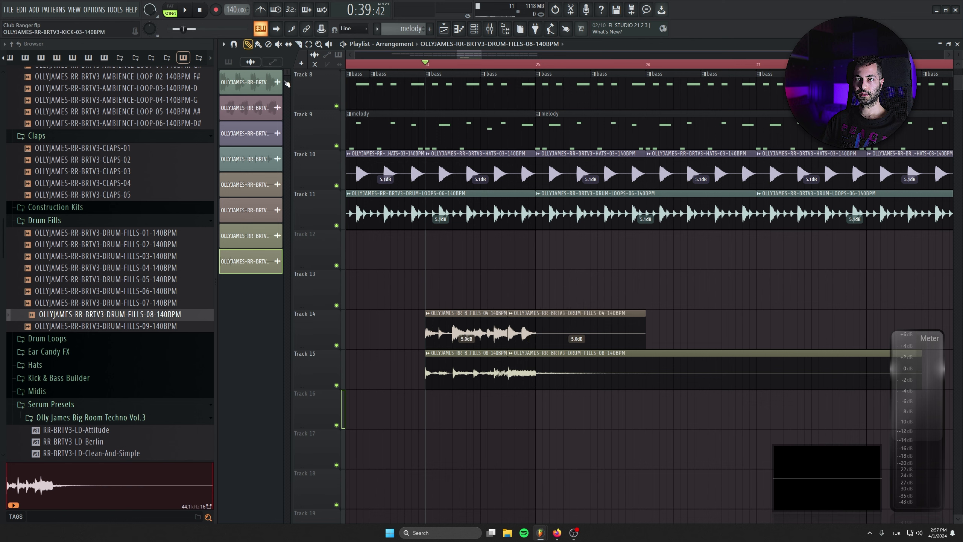
Step: Replace the second slice of DRUM-FILLS-04 on Track 14 with the second slice of DRUM-FILLS-08
right_click(579, 322)
left_click_drag(550, 379, 545, 320)
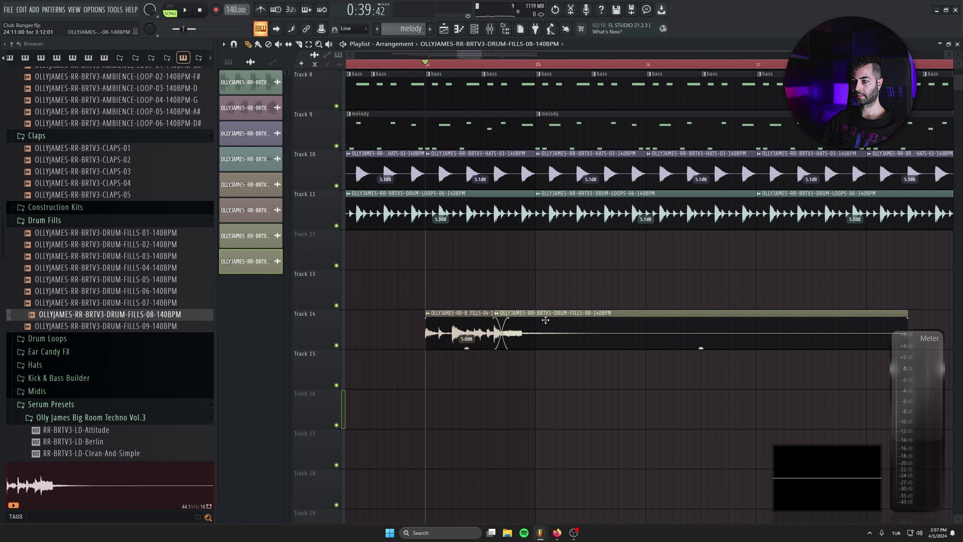
Step: Nudge the DRUM-FILLS-08 slice on Track 14 slightly later and set its gain to 5.0 dB while auditioning it
key("space")
left_click_drag(708, 348, 708, 337)
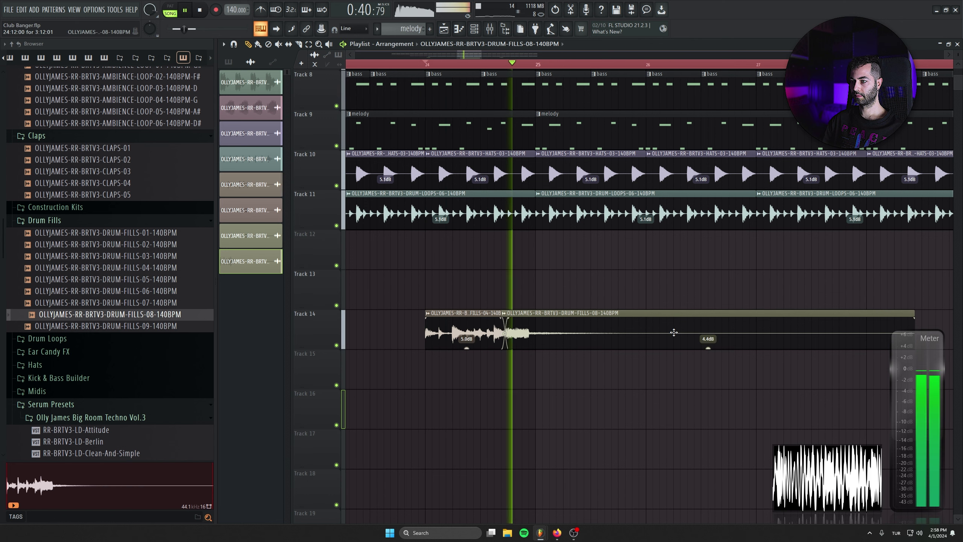
key("space")
left_click_drag(647, 332, 654, 331)
key("space")
left_click_drag(715, 348, 715, 344)
key("space")
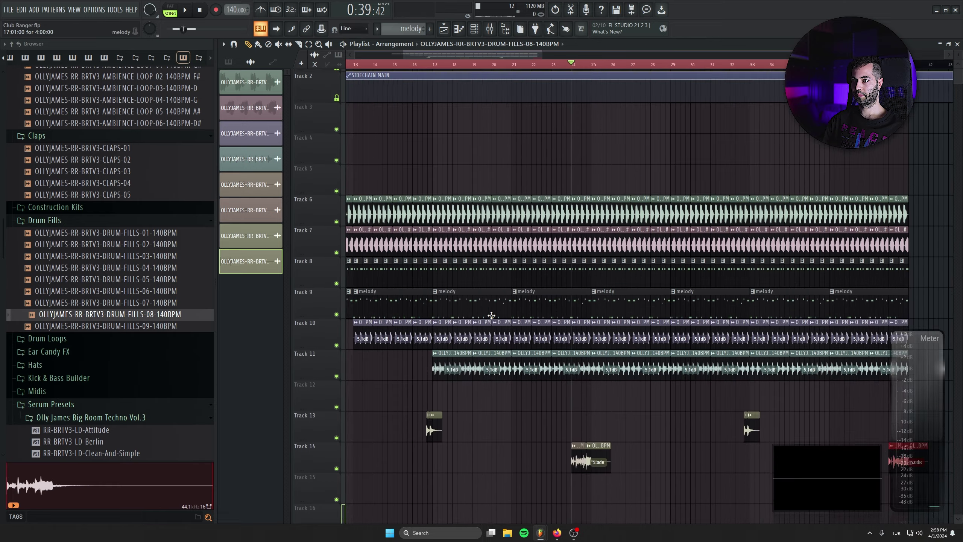
Step: Add FabFilter Simplon to the KICK BASS BUS mixer track and create an automation clip for its Filter 2 Freq
left_click_drag(491, 315, 697, 323)
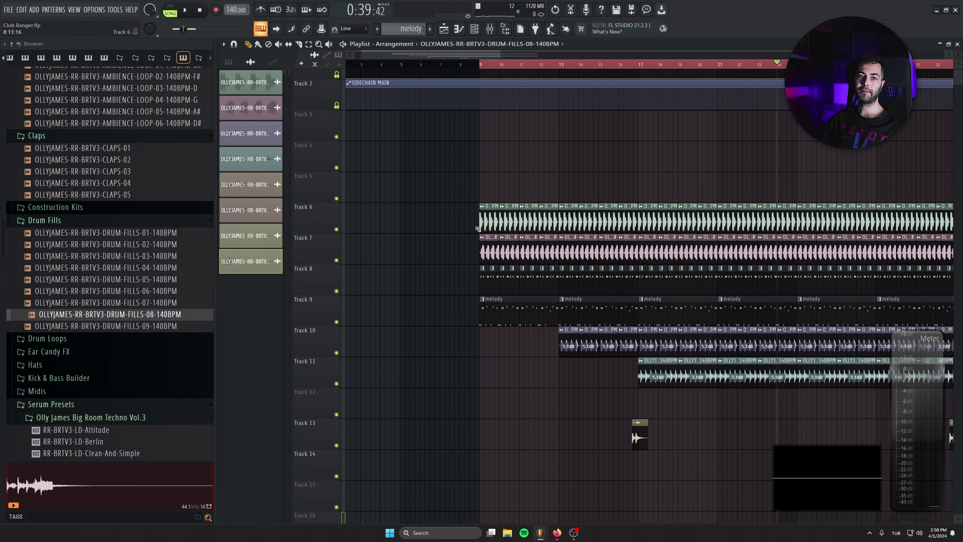
left_click_drag(394, 224, 312, 237)
key("F9")
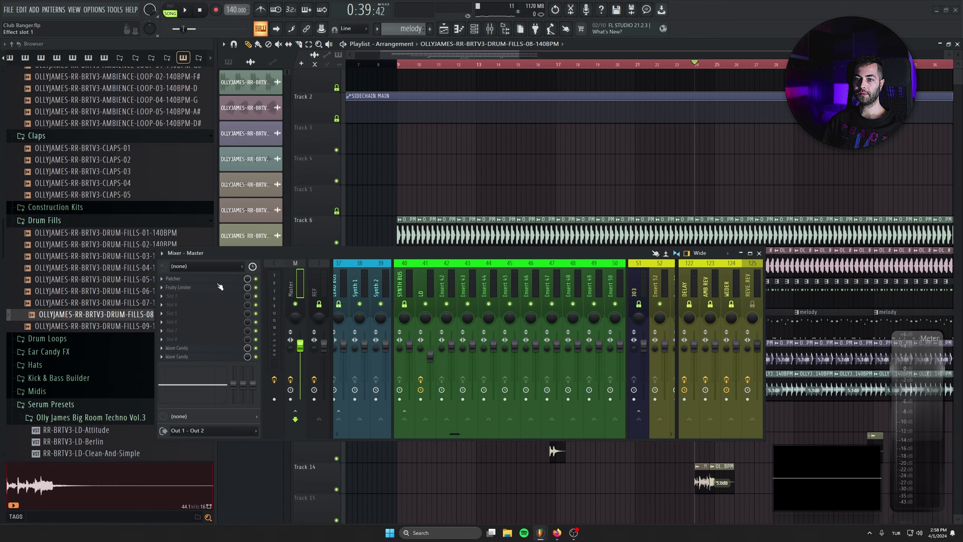
scroll(339, 283, "up", 10)
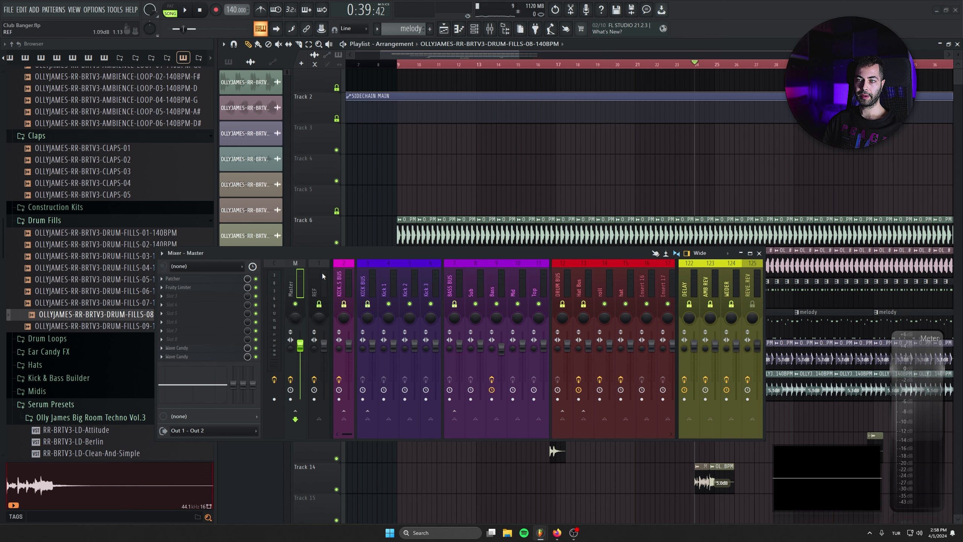
left_click(199, 282)
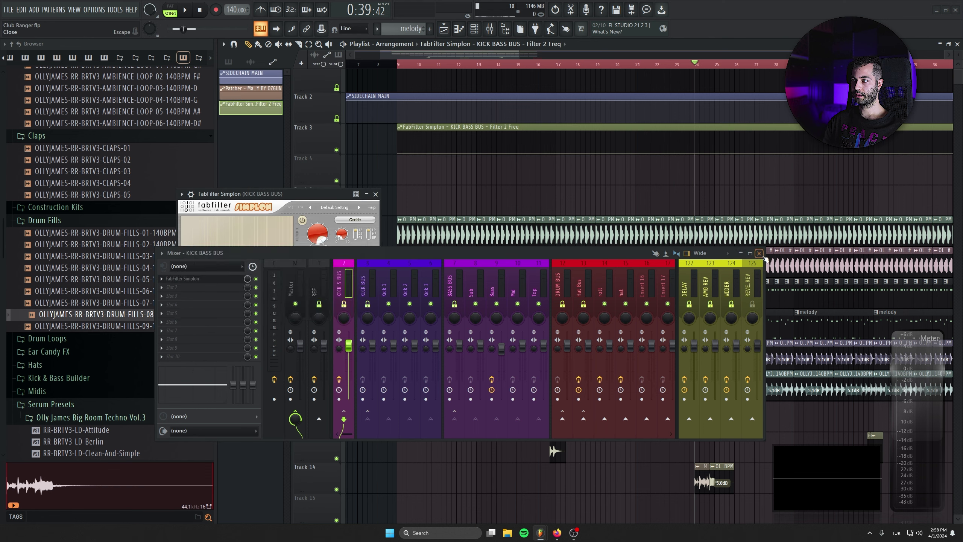
key("F9")
left_click(375, 194)
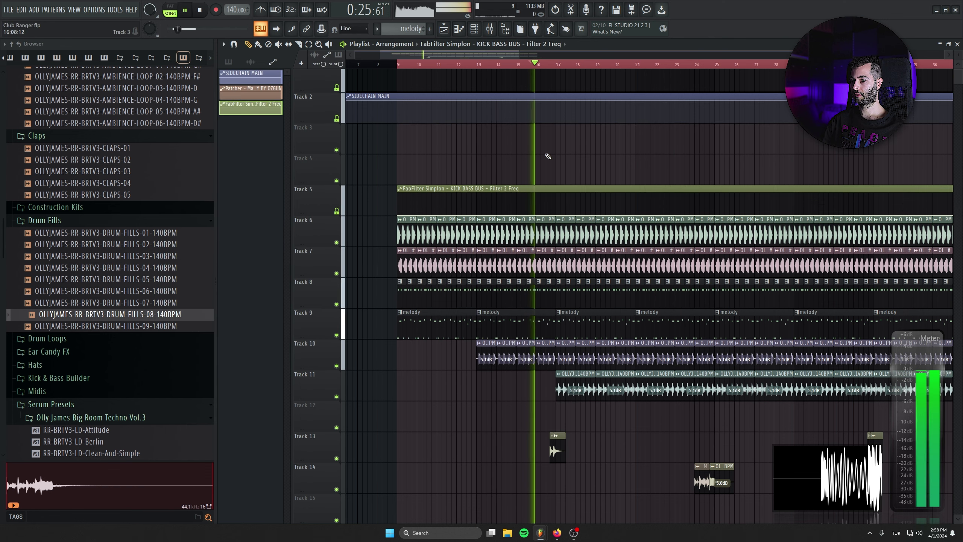
Step: Shorten the BASS-03 clip at bar 16 on Track 7 to 0:12:00, leaving a gap before bar 17
scroll(549, 155, "up", 8)
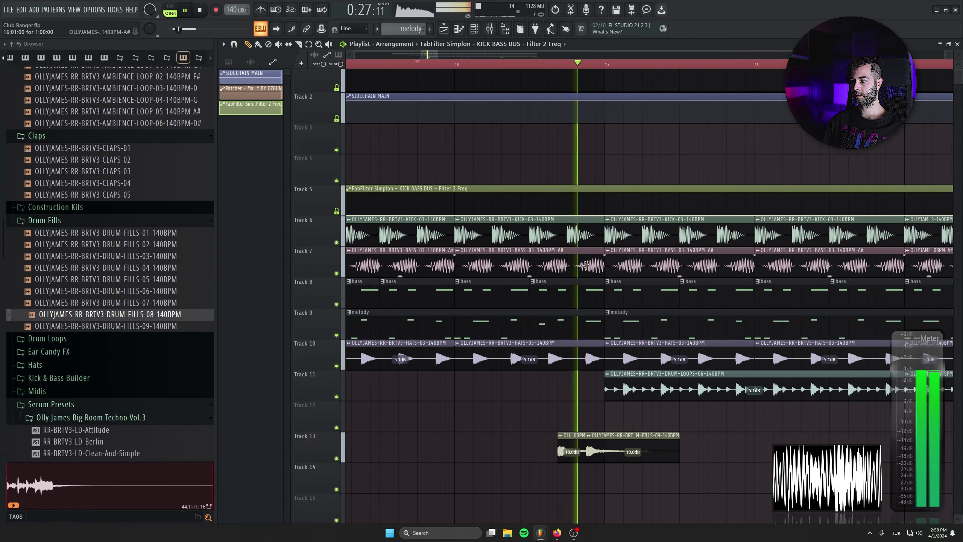
left_click(426, 64)
left_click_drag(603, 265, 566, 265)
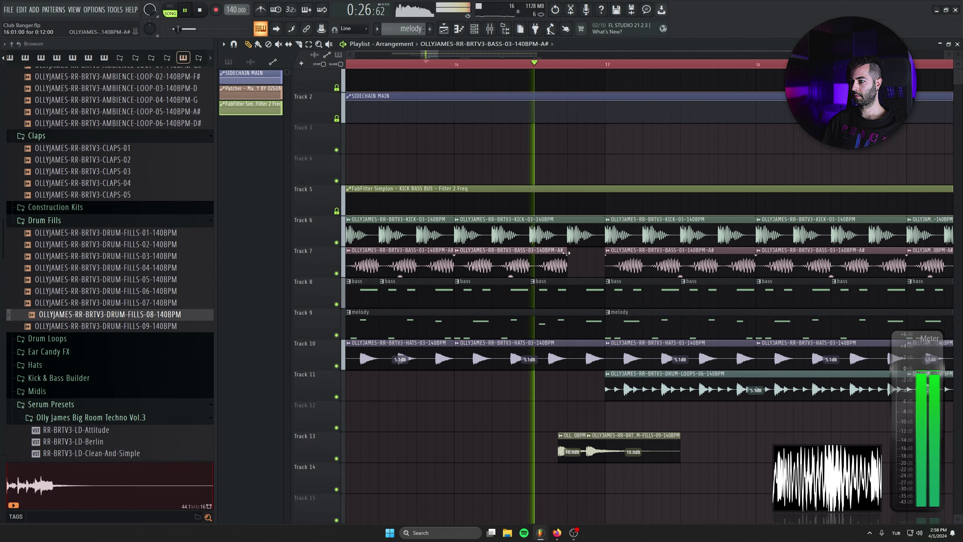
Step: Add points to the FabFilter Simplon Filter 2 Freq automation on Track 5, forming a raised section from bar 24 to bar 25
left_click_drag(784, 267, 550, 269)
scroll(542, 271, "down", 5)
scroll(426, 242, "down", 4)
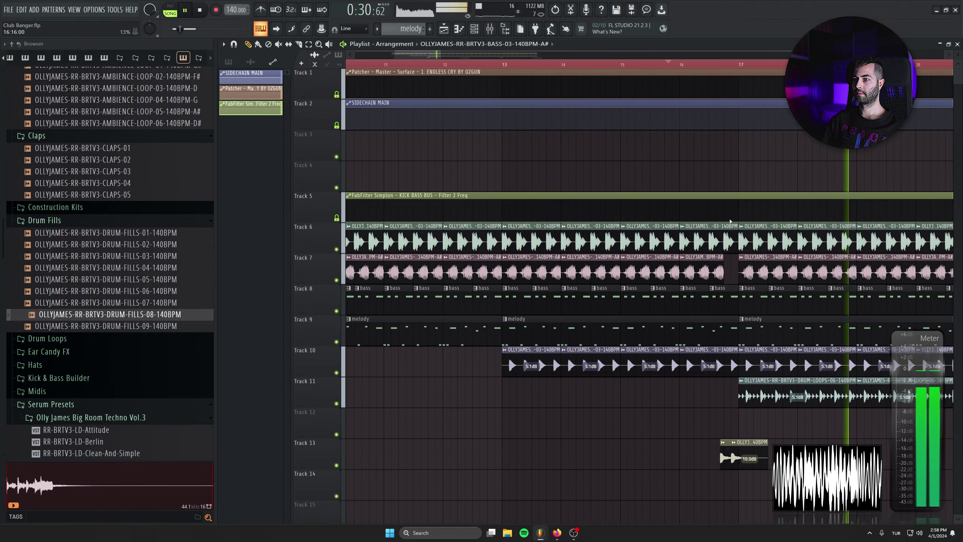
scroll(669, 251, "up", 3)
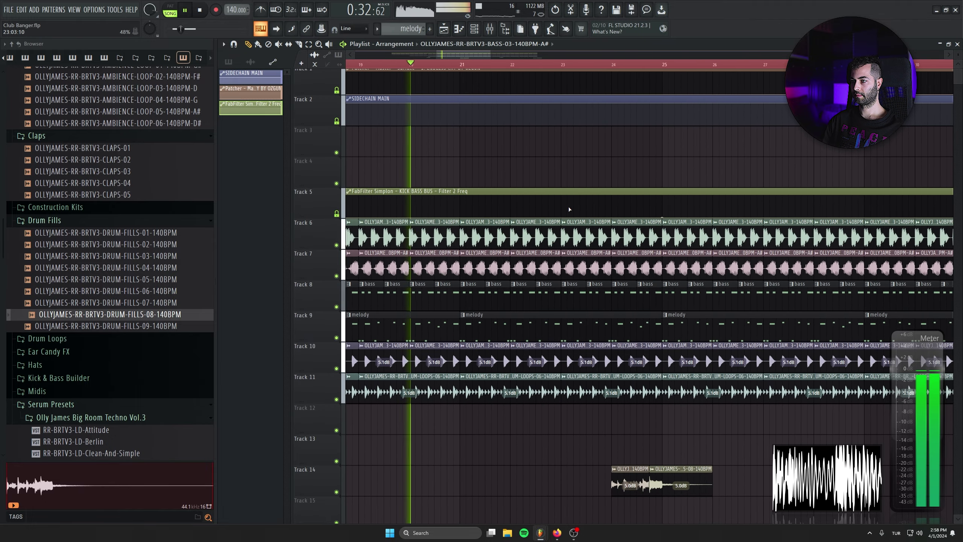
right_click(612, 217)
right_click(612, 207)
right_click(663, 207)
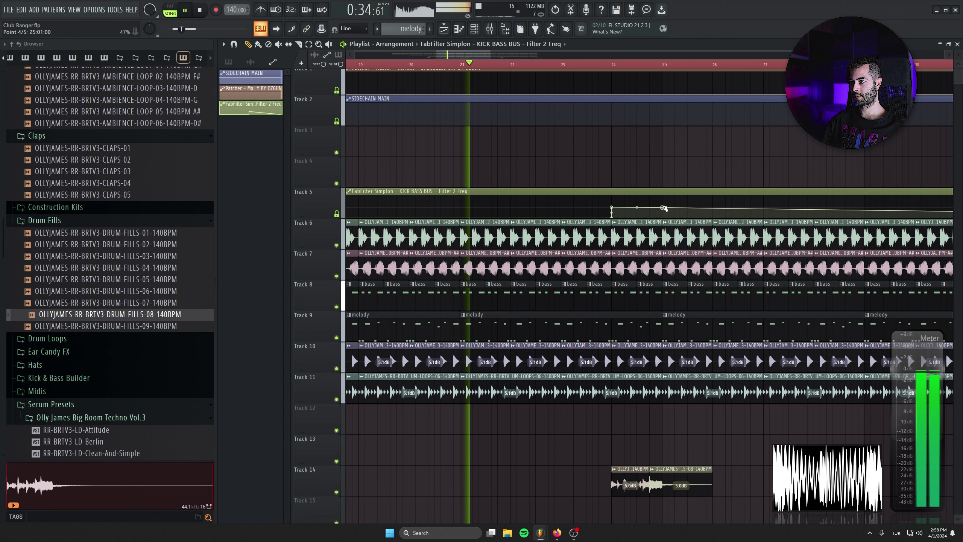
right_click(662, 217)
Step: Lower the raised section of the Filter 2 Freq automation between bars 24 and 25 to about 35%
left_click_drag(612, 207, 613, 211)
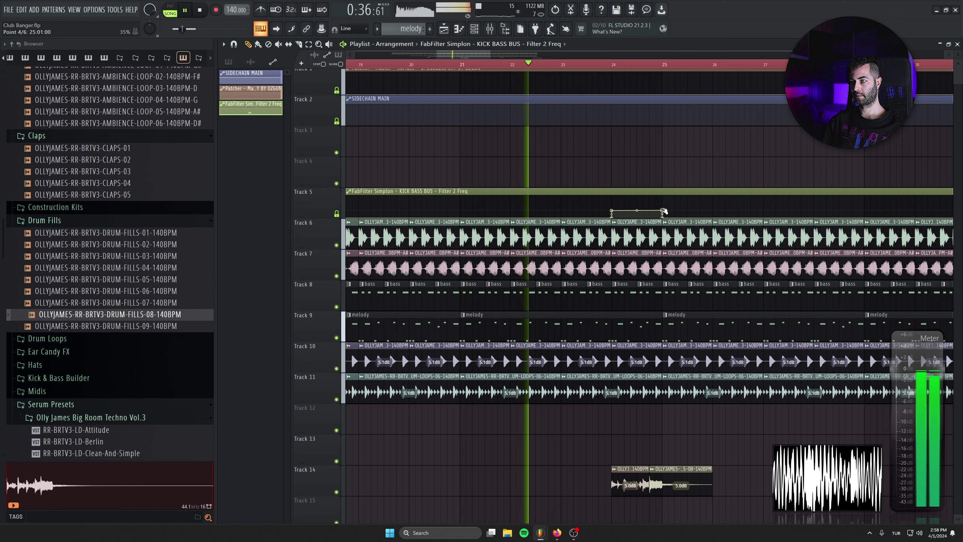
right_click(663, 211)
left_click(661, 211)
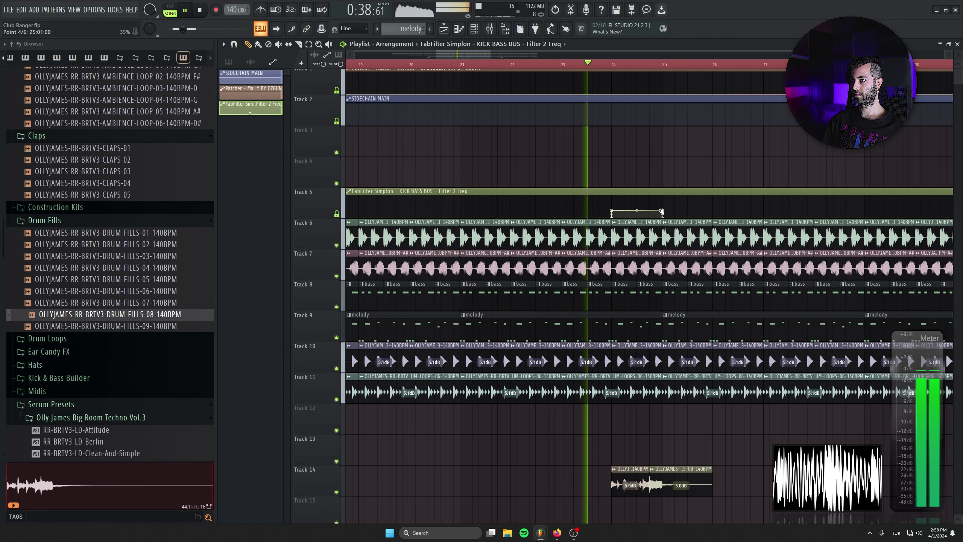
right_click(662, 211)
left_click(686, 358)
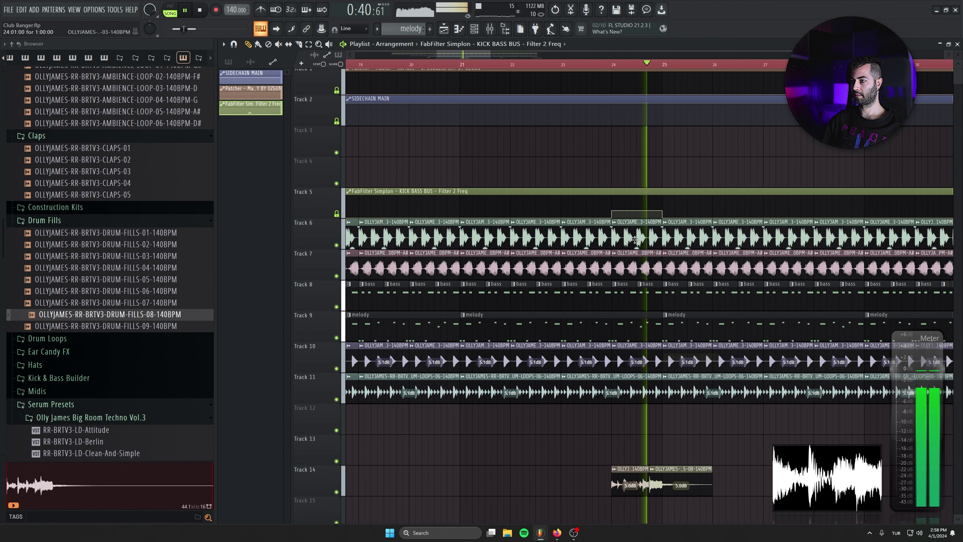
Step: Shorten the BASS-03 and KICK-03 clips at bar 24 to 0:12:00, leaving a gap before bar 25
scroll(635, 240, "up", 3)
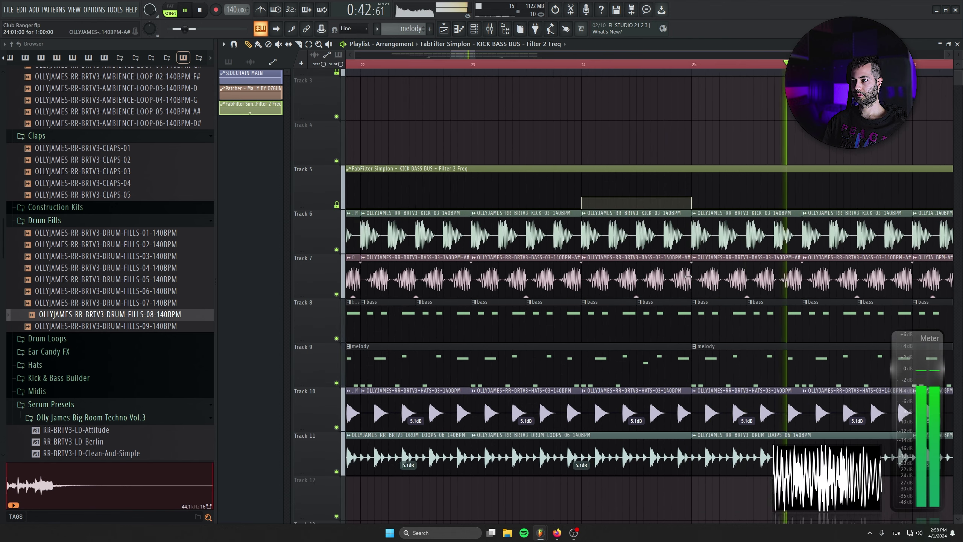
left_click_drag(687, 277, 665, 274)
key("ctrl+z")
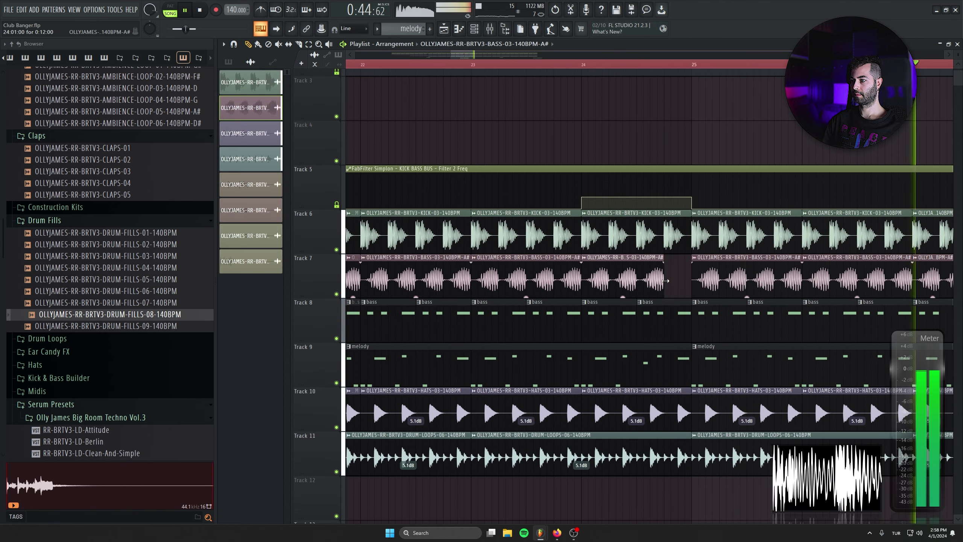
left_click_drag(688, 235, 663, 240)
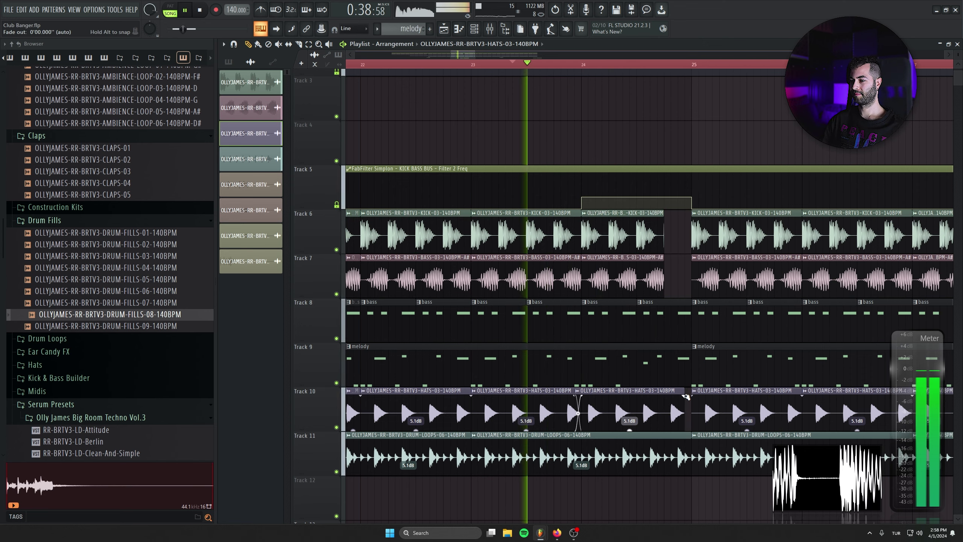
Step: Trim the HATS-03 and DRUM-LOOPS-06 clips on Tracks 10 and 11 to match the kick and bass gap before bar 25
right_click(688, 394)
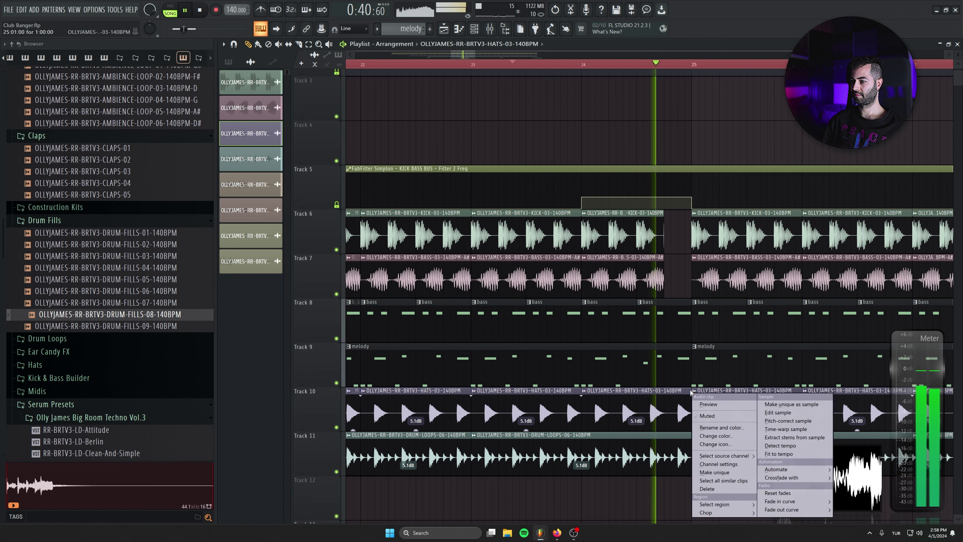
key("space")
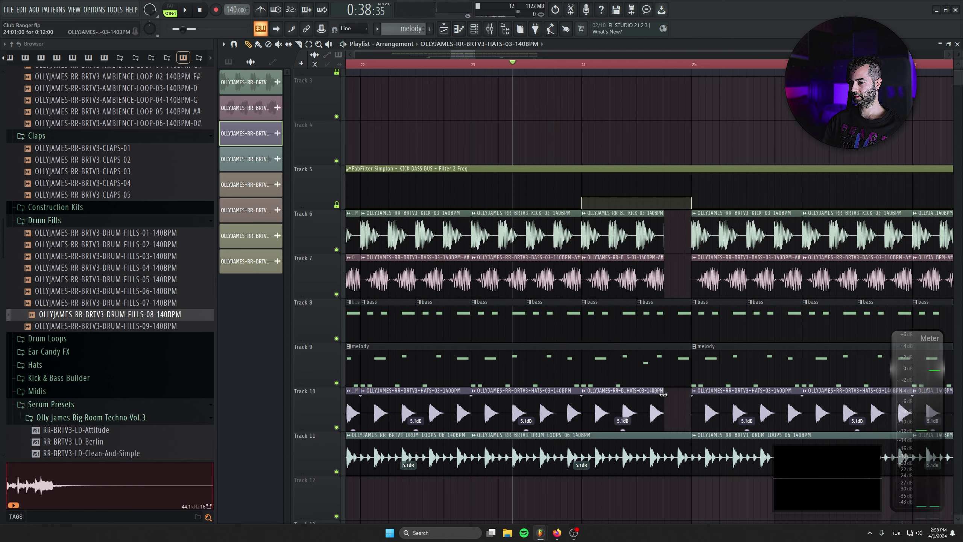
right_click(688, 435)
key("ctrl+z")
left_click_drag(689, 435, 663, 436)
key("space")
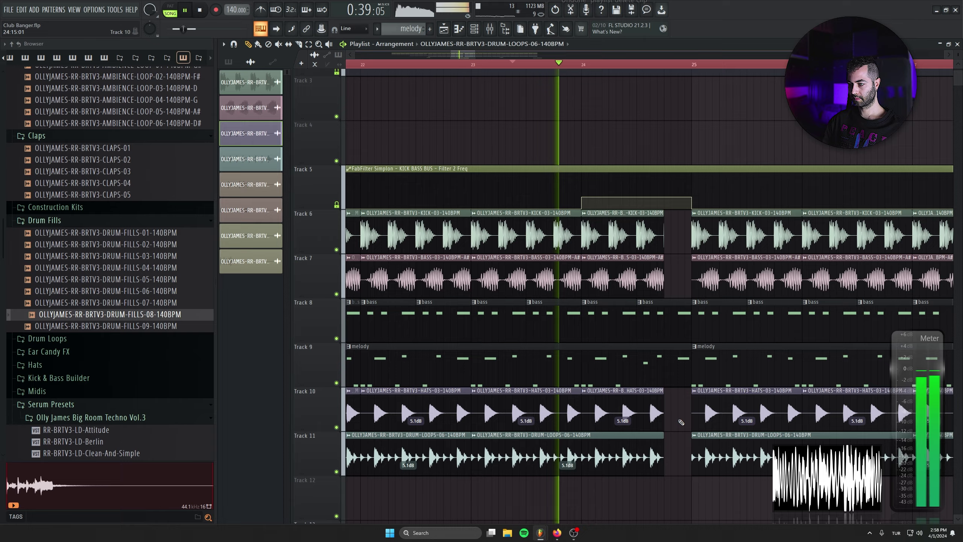
Step: Play through the gap before bar 25 and solo Track 8 to hear the bass pattern alone
scroll(681, 422, "down", 2)
left_click_drag(678, 370, 529, 262)
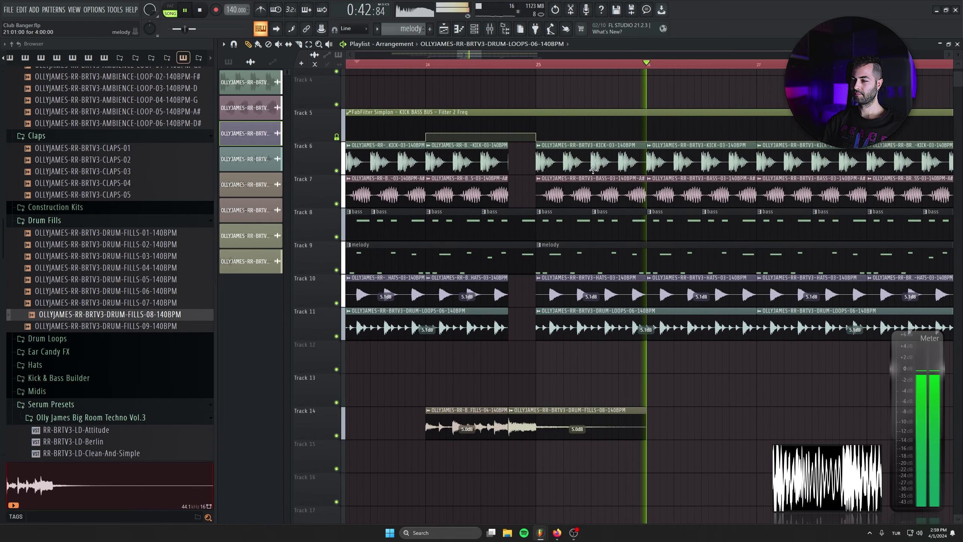
scroll(592, 169, "down", 5)
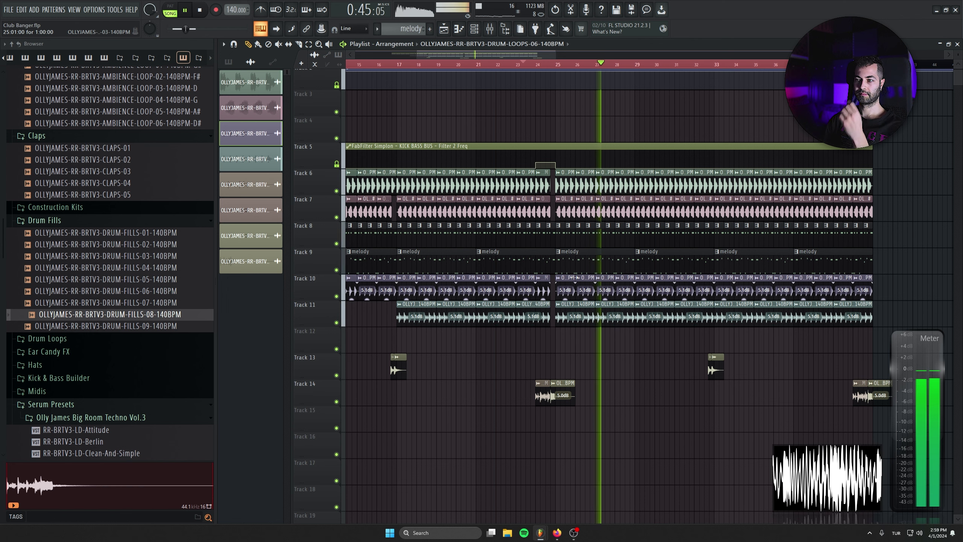
right_click(335, 219)
left_click(412, 311)
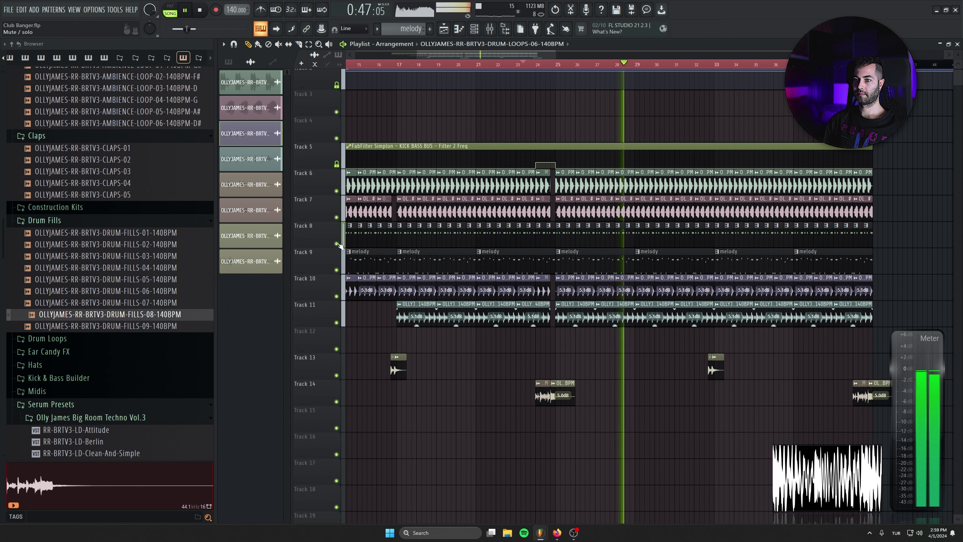
left_click(336, 243, "ctrl")
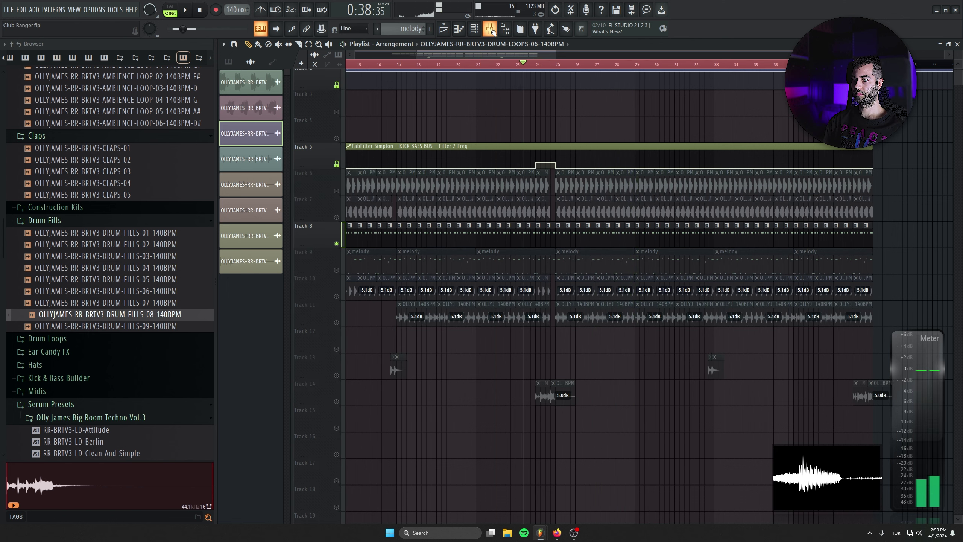
key("space")
Step: Open the mixer and the bass channel's Serum instrument, and audition the soloed bass pattern from bar 9
key("F9")
double_click(571, 229)
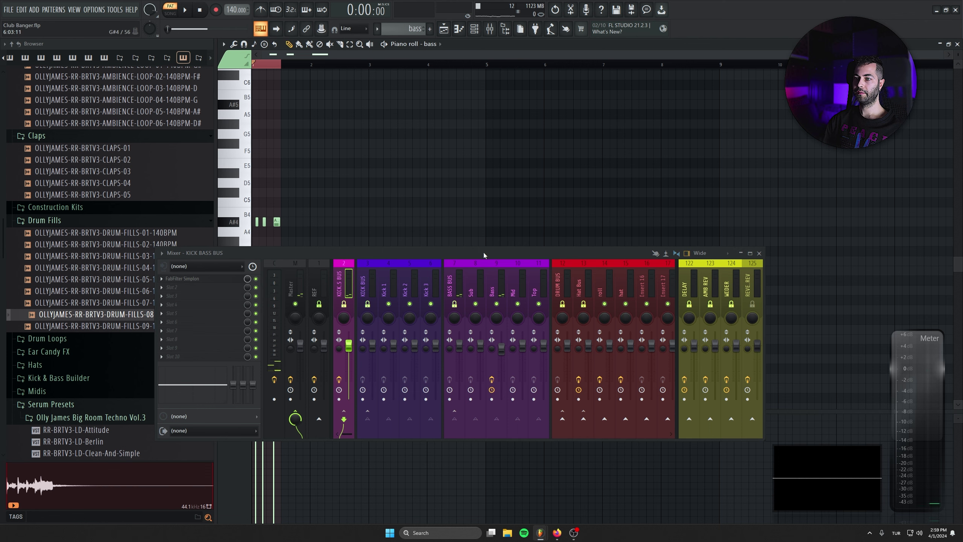
left_click(957, 44)
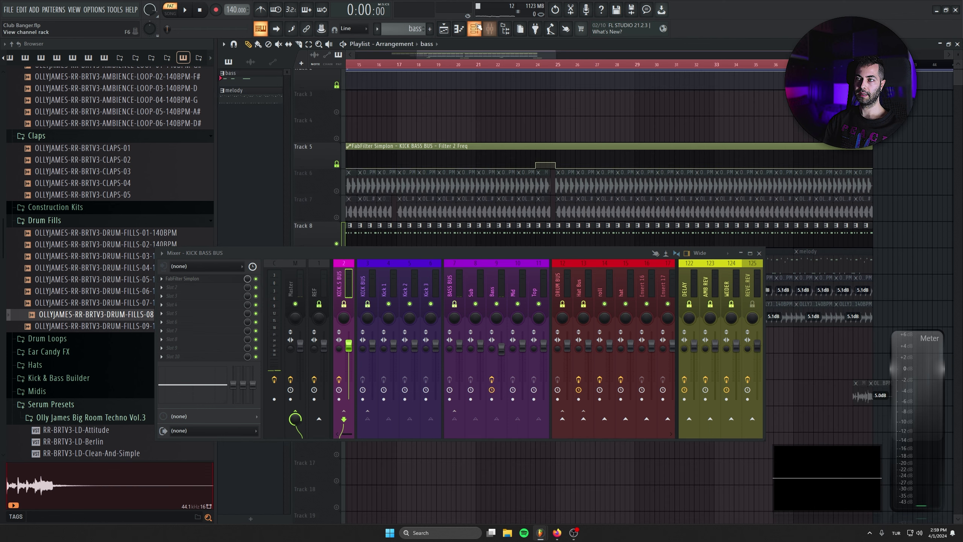
left_click(474, 29)
left_click(449, 366)
key("space")
left_click_drag(413, 171, 440, 162)
left_click_drag(515, 101, 701, 57)
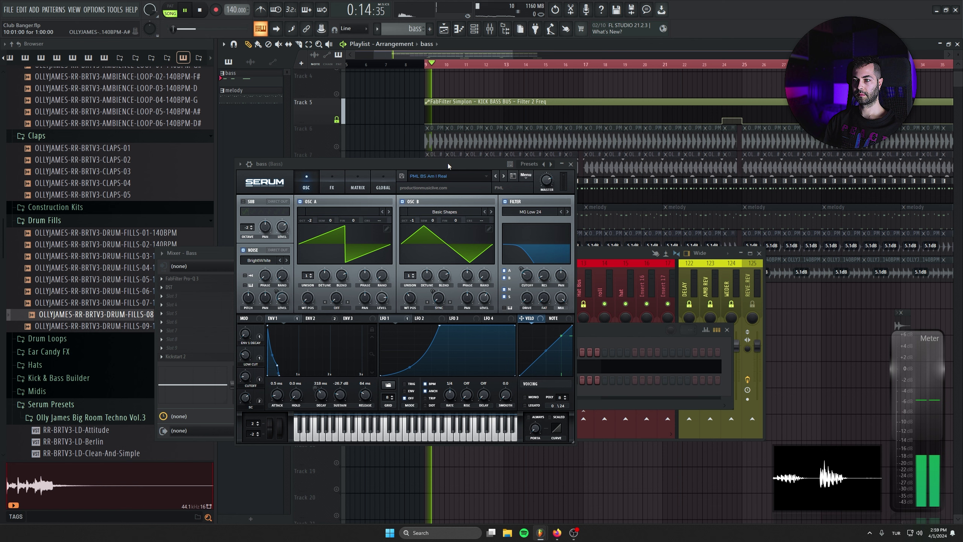
Step: Compare the bass pattern in the full mix, the soloed melody, and the kick and bass on Tracks 6 to 8 alone
left_click(335, 146)
key("space")
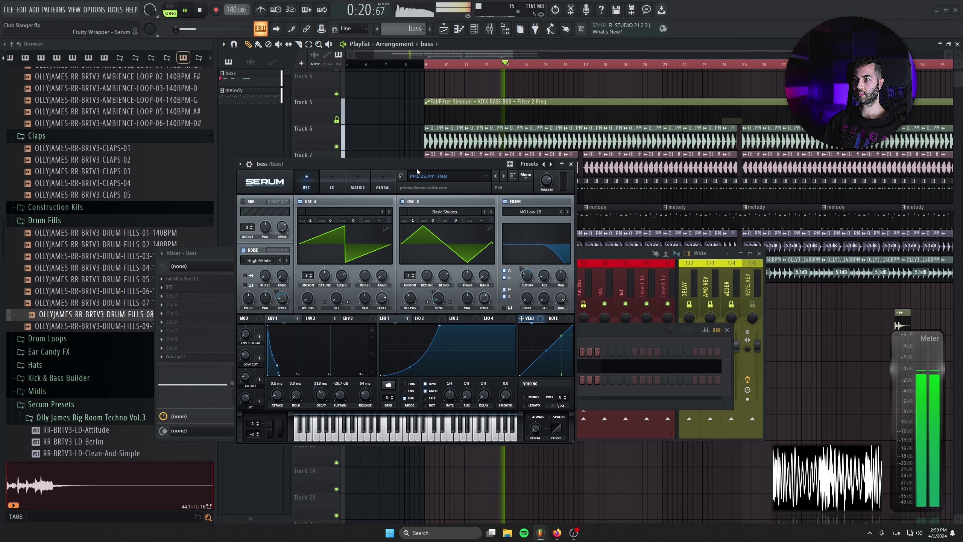
left_click_drag(417, 169, 411, 269)
right_click(344, 209)
right_click(337, 225)
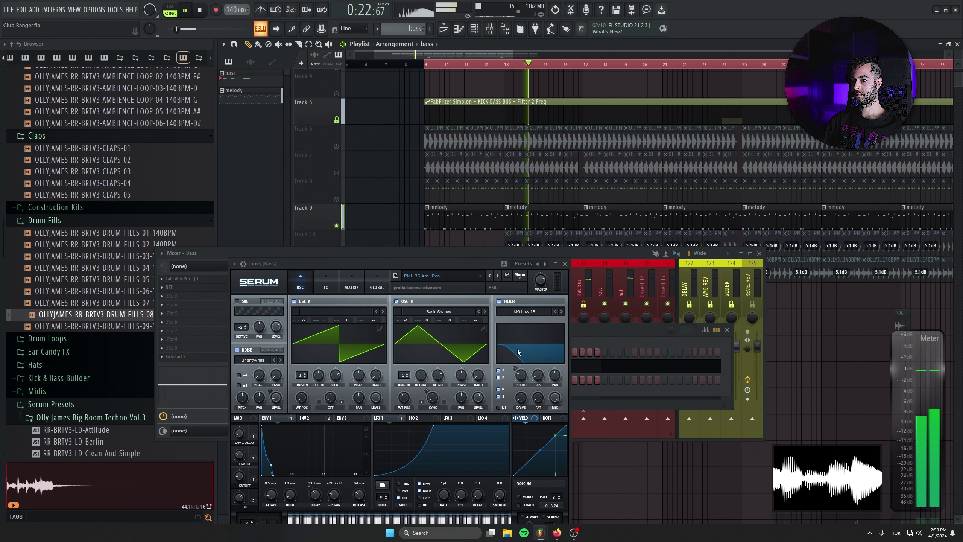
right_click(336, 197)
left_click(336, 172)
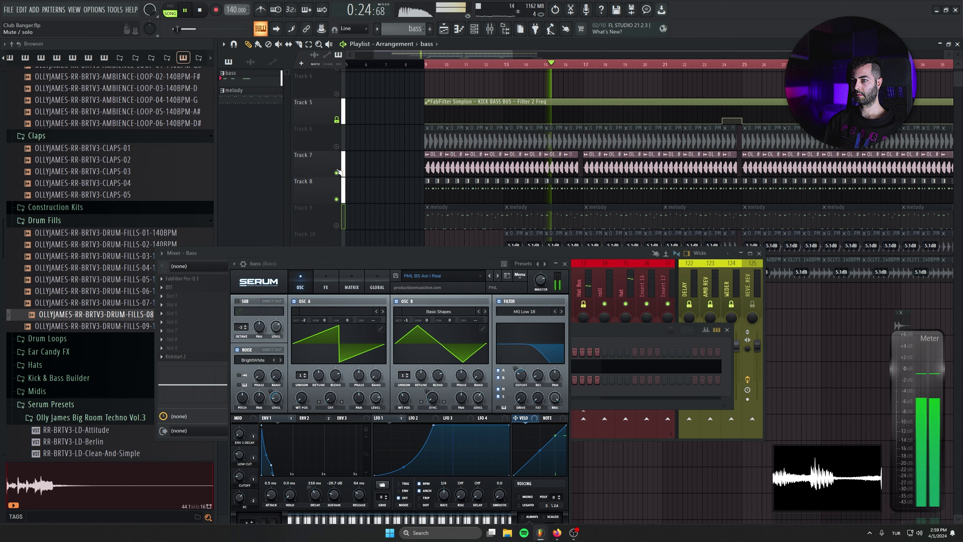
left_click(336, 146)
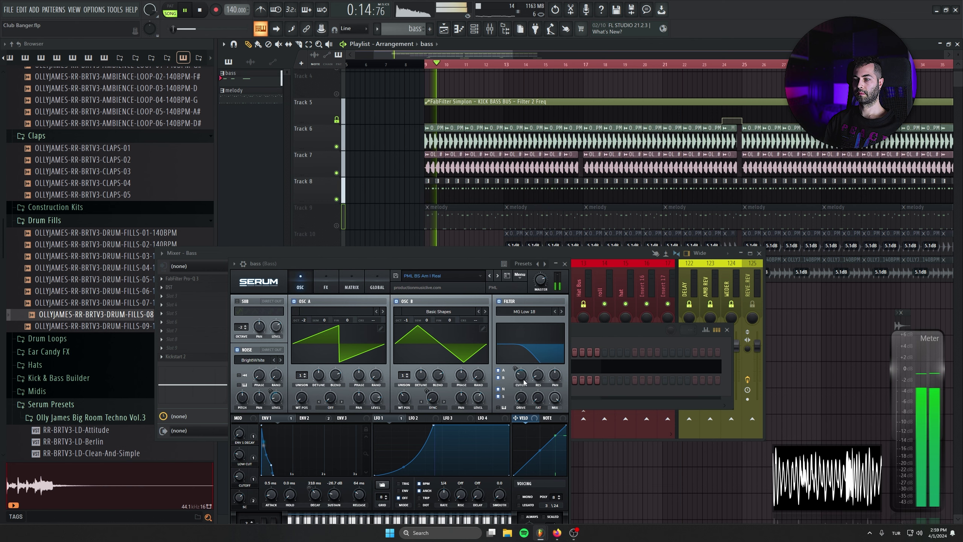
Step: Try the MG Low 12 filter type in the bass Serum and return it to MG Low 18 while auditioning
left_click(555, 312)
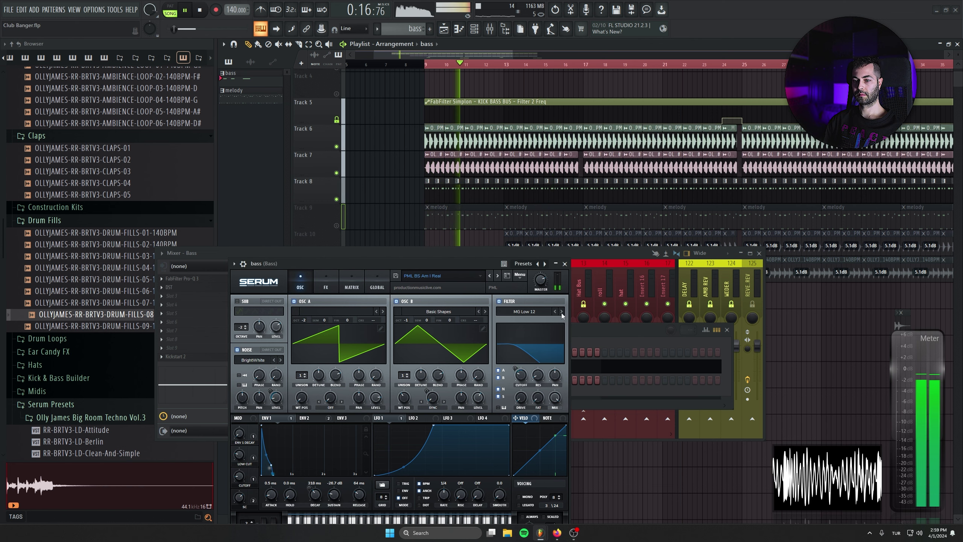
mouse_move(522, 397)
left_mouse_down()
mouse_move(523, 379)
mouse_move(524, 397)
left_mouse_up()
left_click(561, 311)
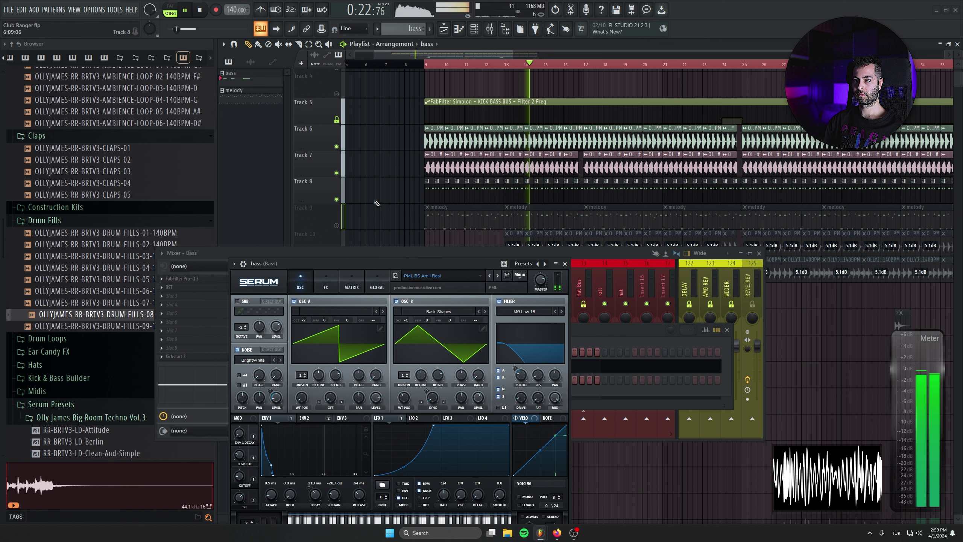
key("space")
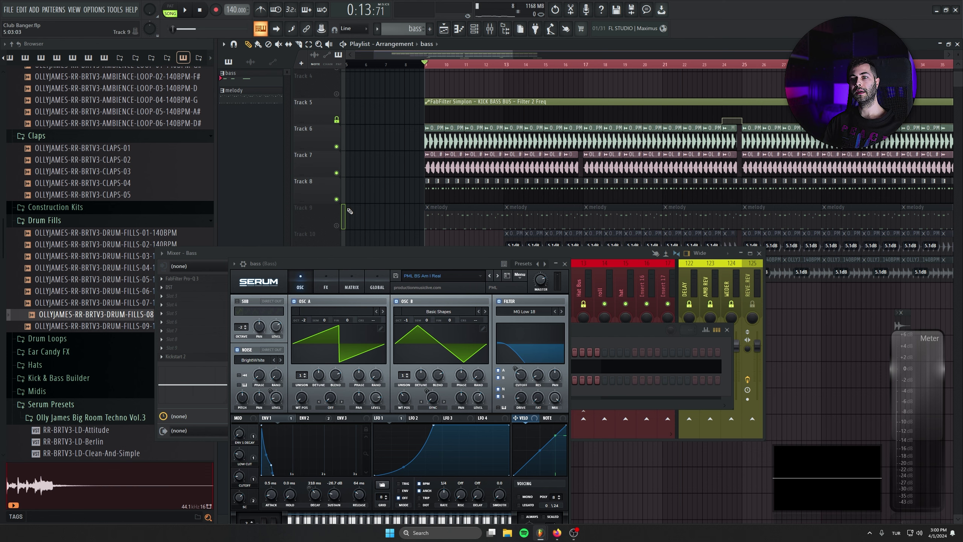
Step: Restore playback of all playlist tracks and close the bass Serum and the mixer
key("space")
left_click(337, 225)
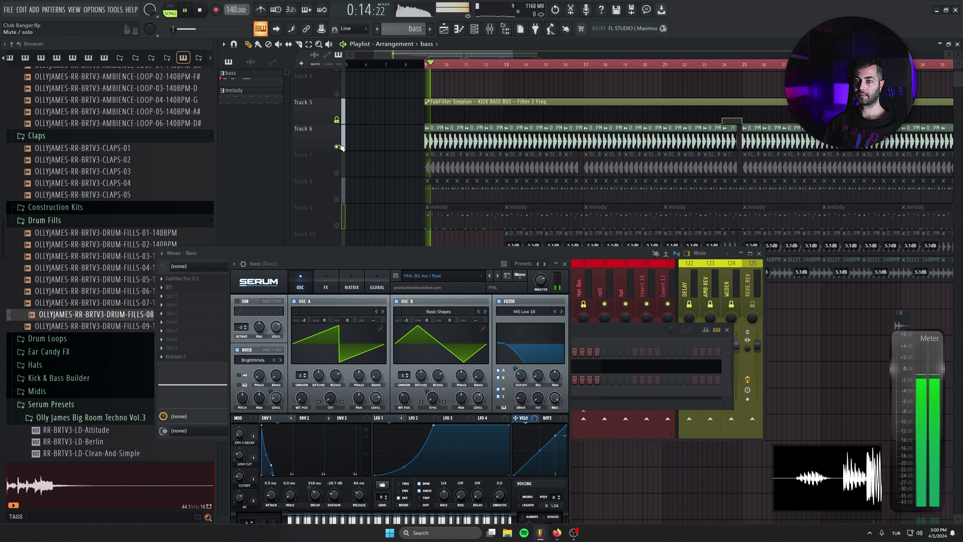
left_click(565, 263)
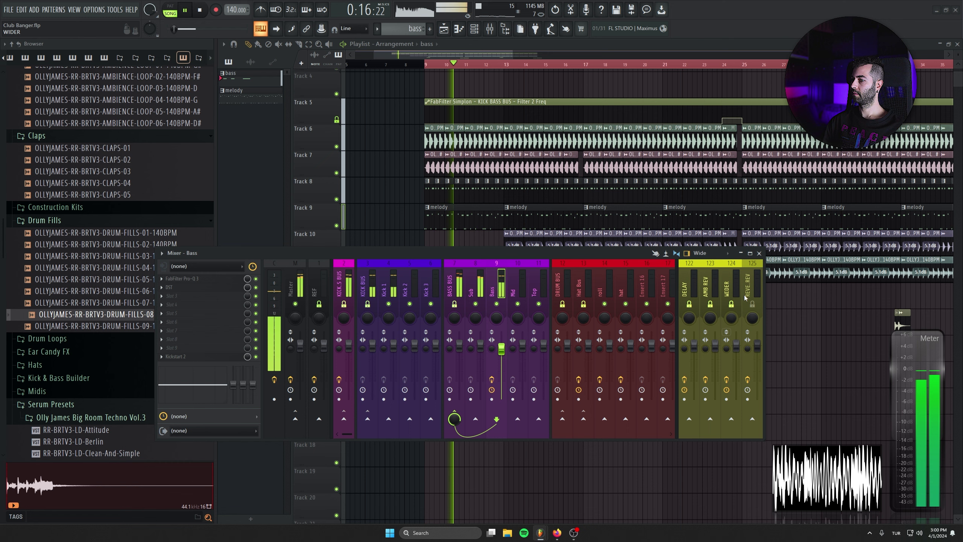
left_click(759, 254)
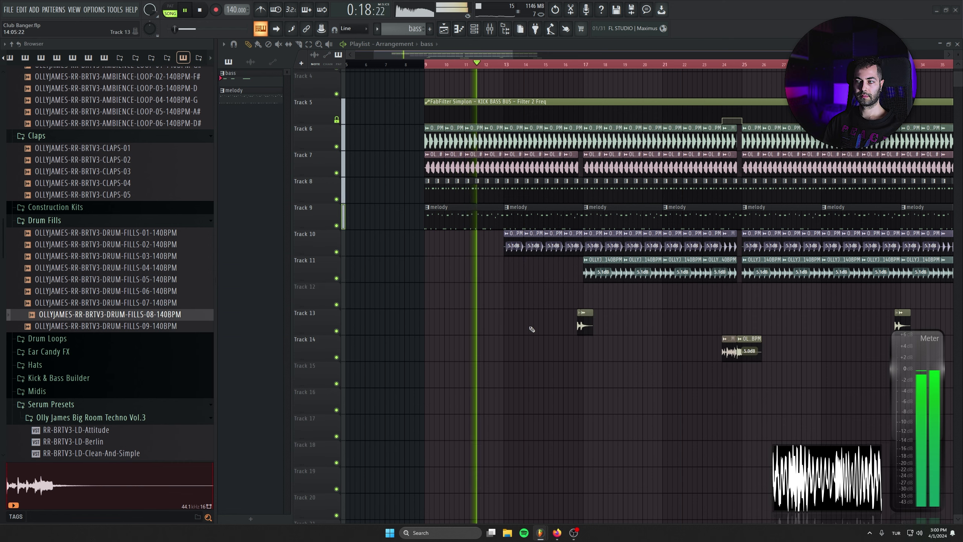
Step: Place EAR-CANDY-FX-05 on Track 16 near bar 24, with Auto time stretching and a raised pitch
scroll(532, 337, "right", 2)
scroll(533, 355, "down", 1)
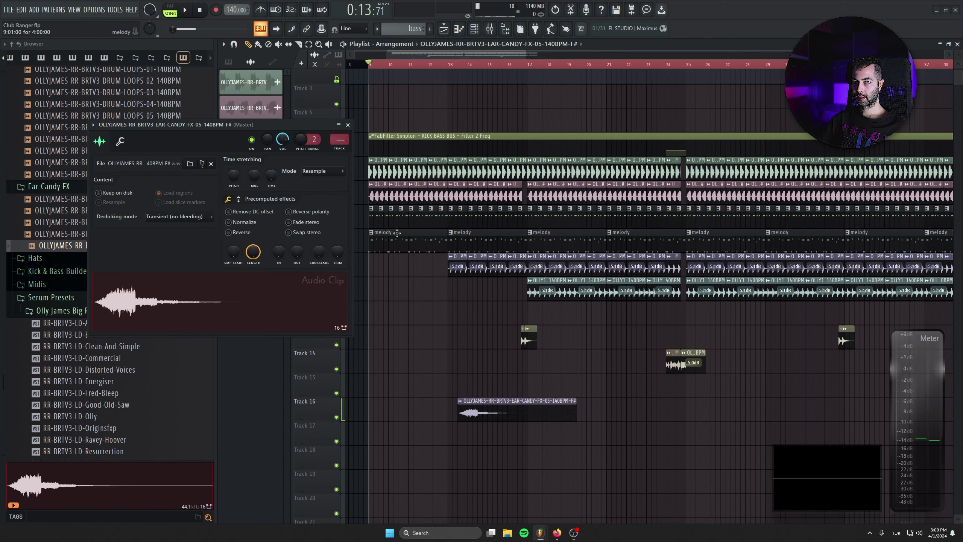
left_click_drag(240, 138, 242, 177)
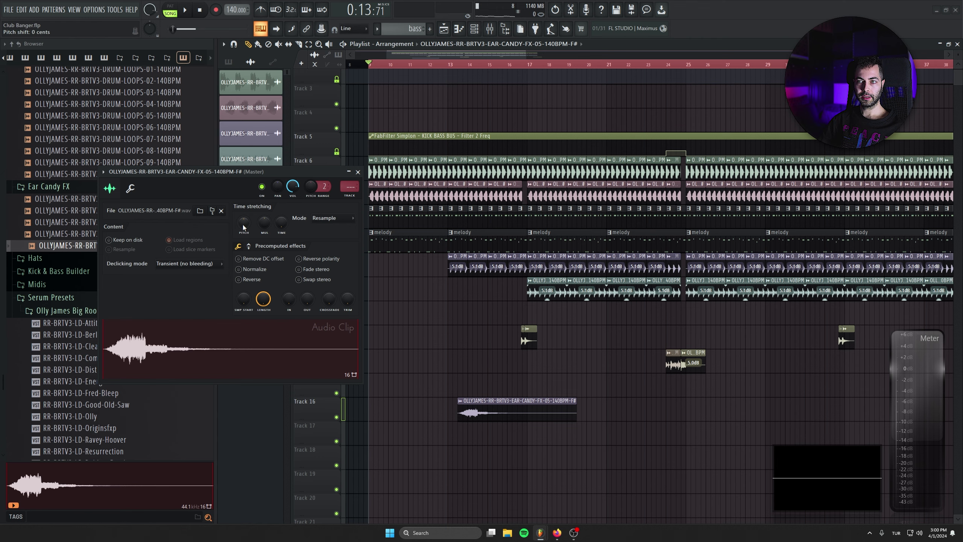
scroll(473, 382, "down", 2)
left_click_drag(467, 362, 664, 362)
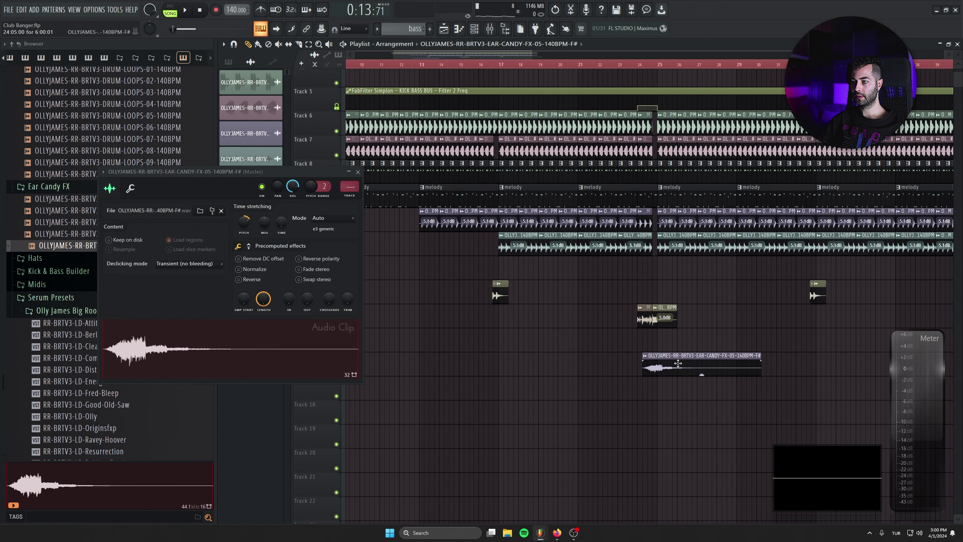
Step: Copy the EAR-CANDY-FX-05 clip on Track 16 to the drum fill at bar 40 and audition the arrangement from bar 24
scroll(477, 320, "right", 5)
left_click_drag(404, 284, 746, 283)
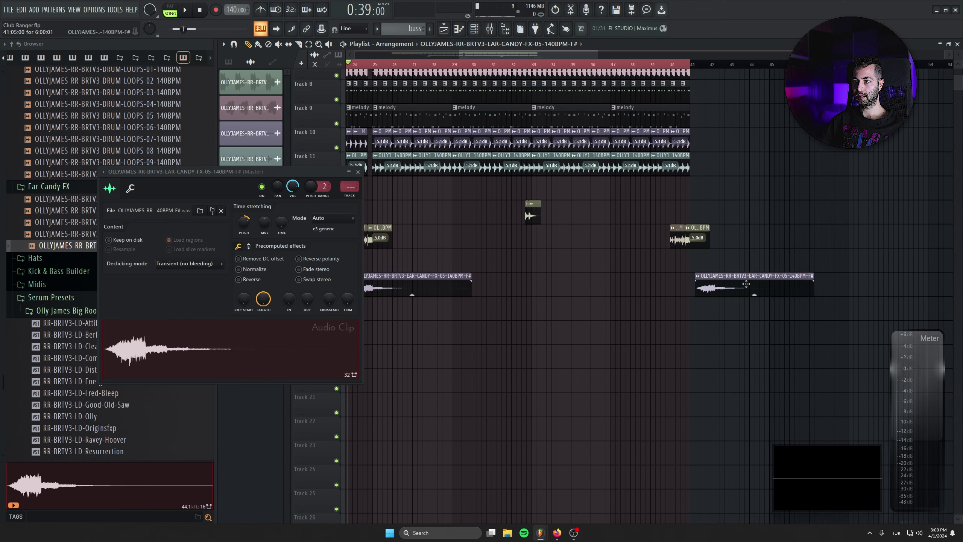
left_click(358, 172)
scroll(574, 235, "left", 5)
key("space")
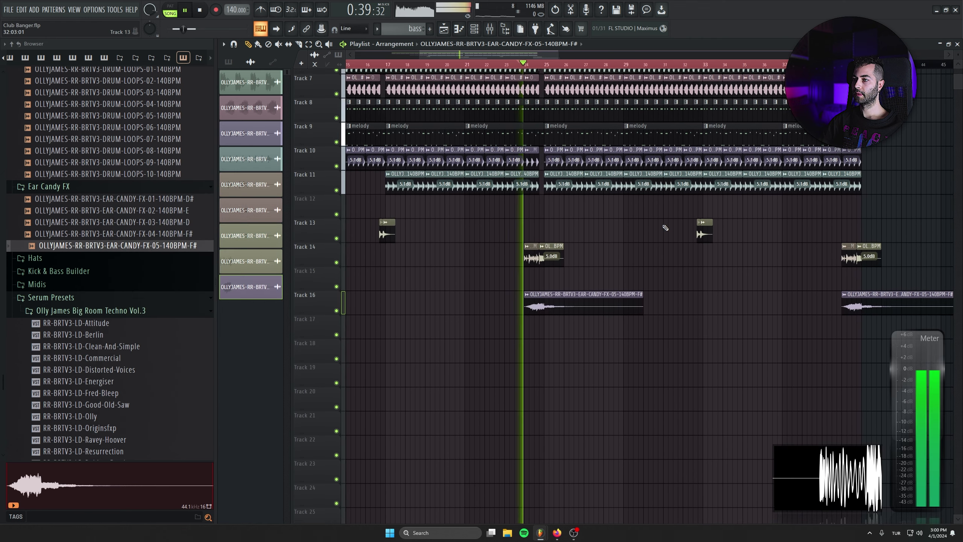
scroll(626, 372, "down", 1)
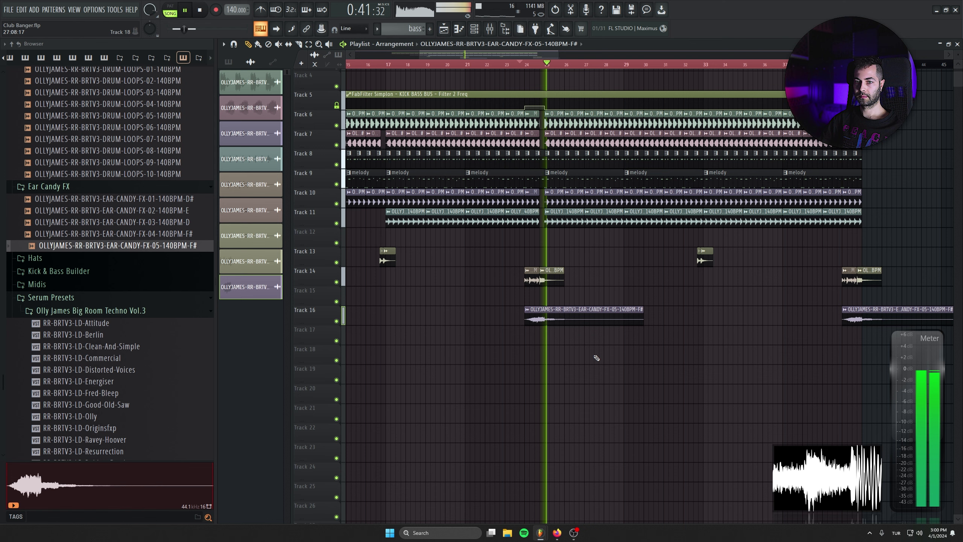
Step: Set the channel volume of the EAR-CANDY-FX-05 clip to 66% and undo the stray clip placed on Track 19
scroll(584, 342, "down", 3)
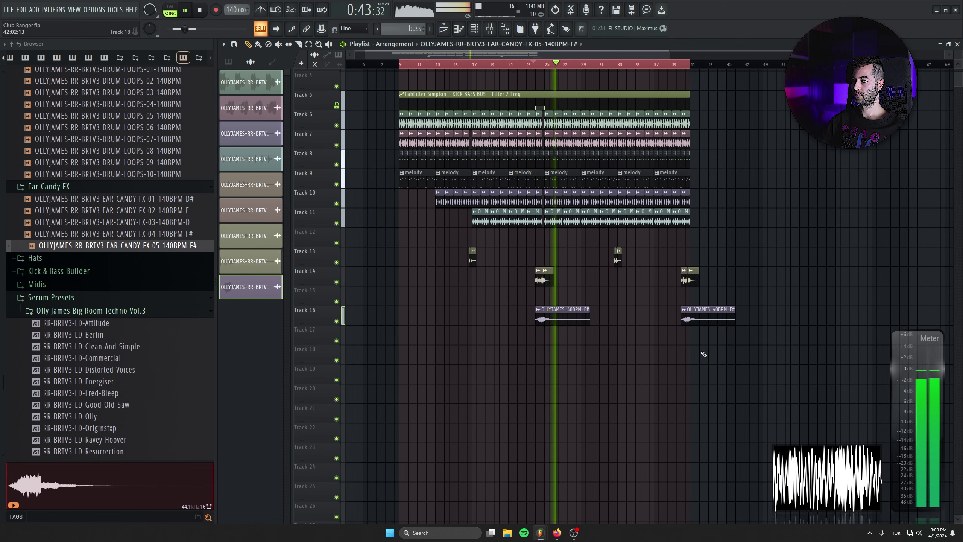
scroll(570, 304, "up", 2)
double_click(571, 300)
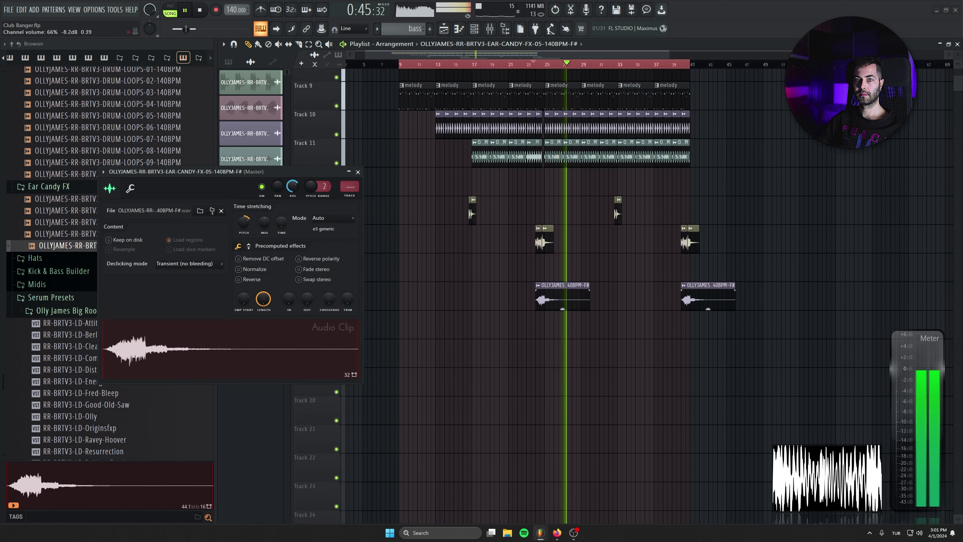
left_click(357, 171)
left_click(710, 380)
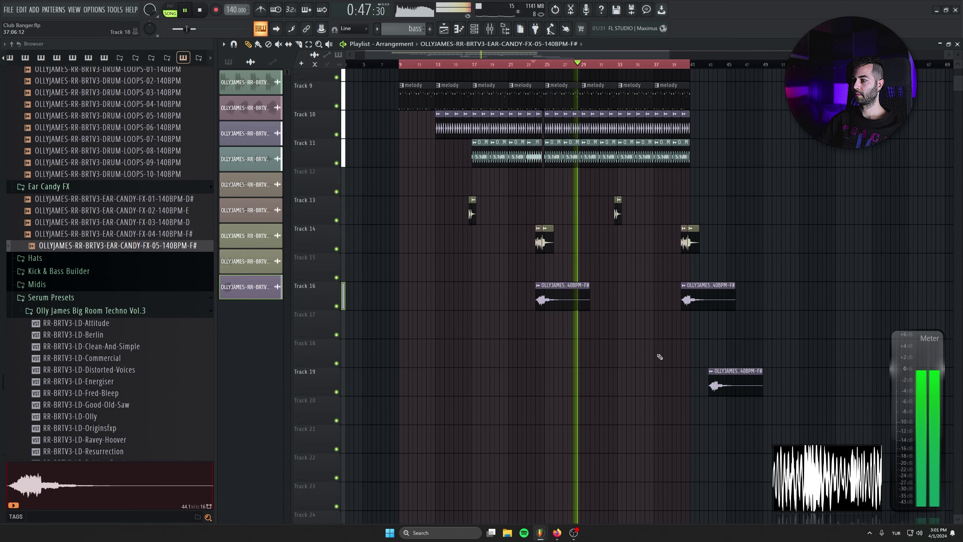
key("ctrl+z")
key("space")
Step: Audition the Synth Fills samples and place SYNTH-FILLS-04 on Track 15 and SYNTH-FILLS-07 on Track 16 just before bar 9
left_click(104, 347)
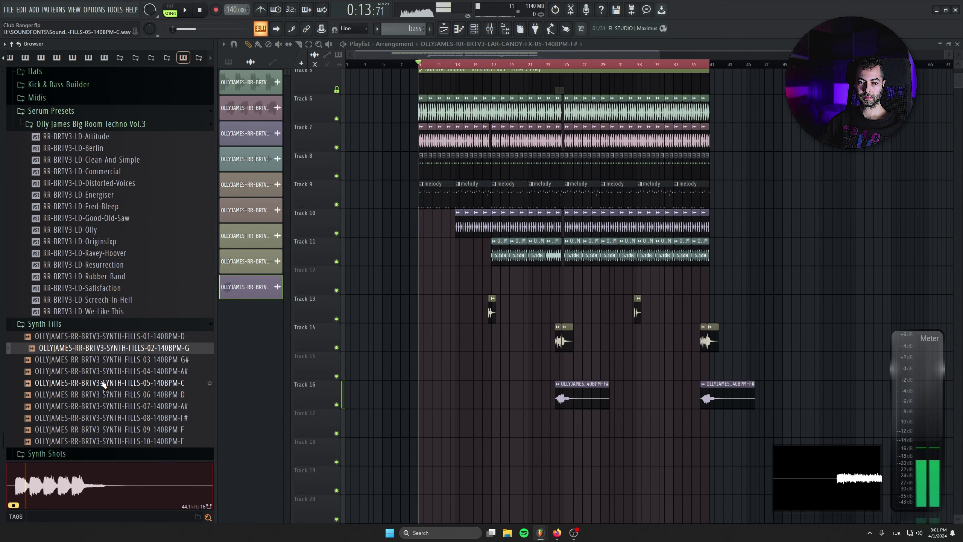
scroll(104, 383, "down", 1)
scroll(369, 341, "up", 4)
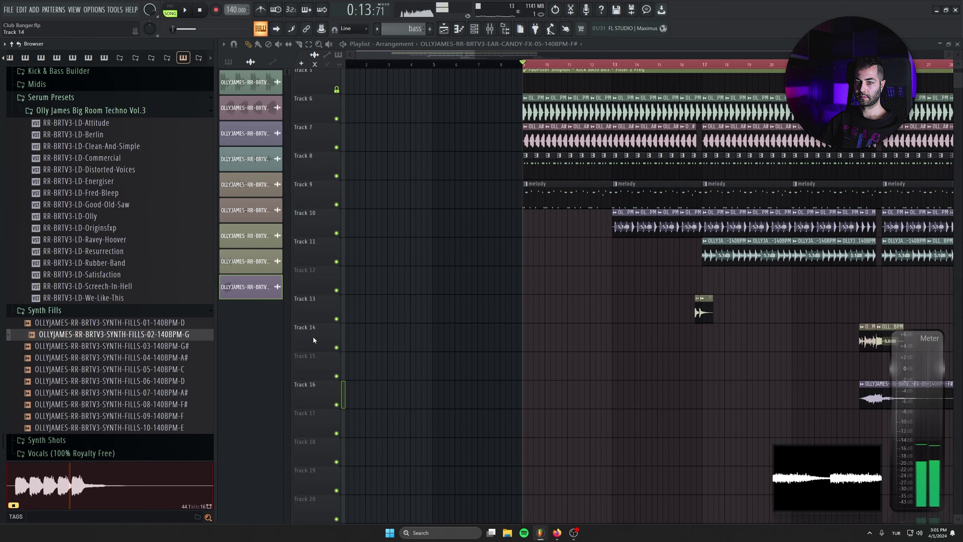
left_click(180, 323)
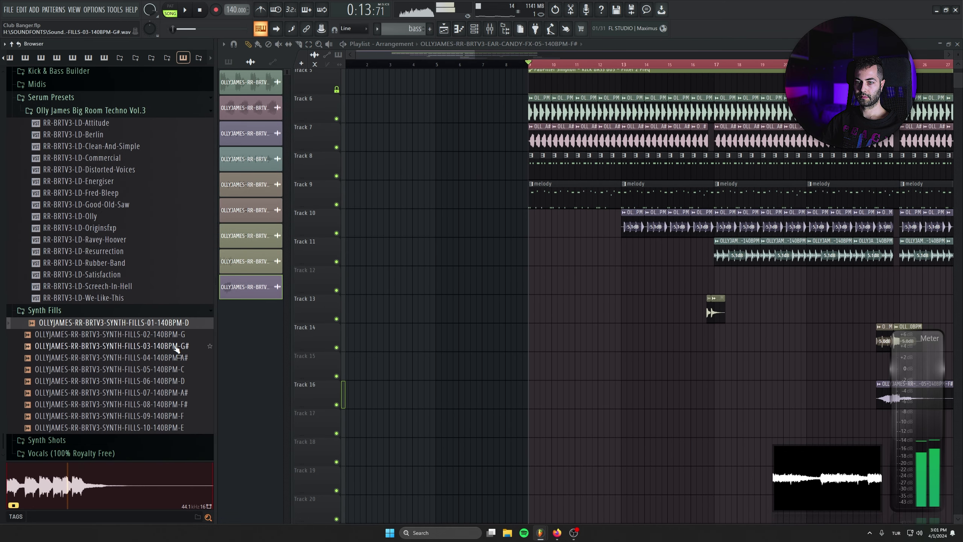
left_click(175, 346)
left_click(175, 358)
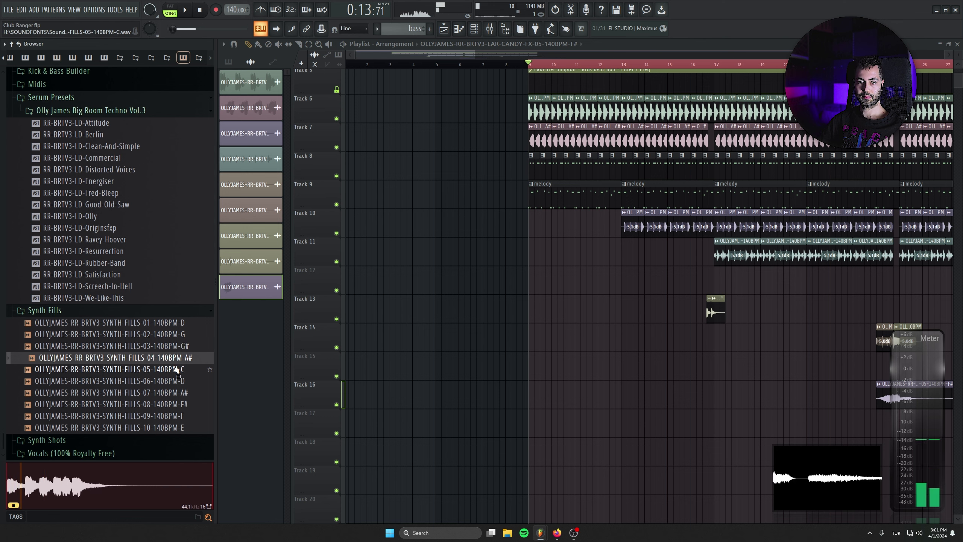
left_click_drag(181, 358, 513, 368)
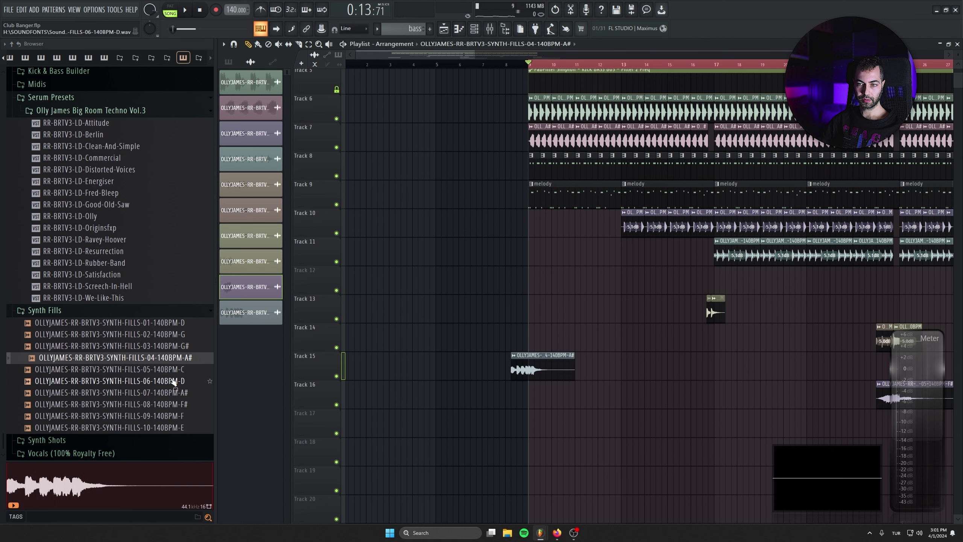
left_click(151, 393)
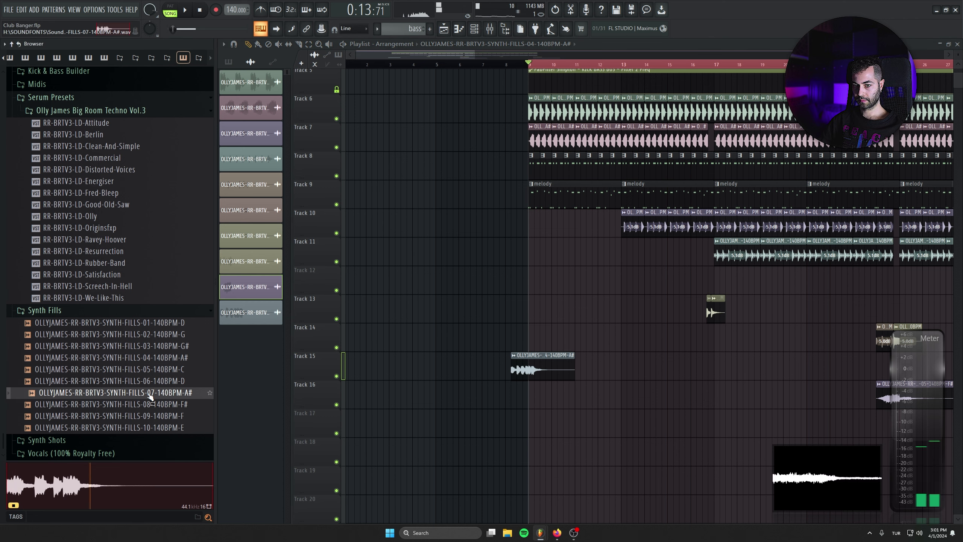
left_click_drag(151, 393, 490, 395)
Step: Audition the one-shots in the Synth Shots folder
left_click(46, 439)
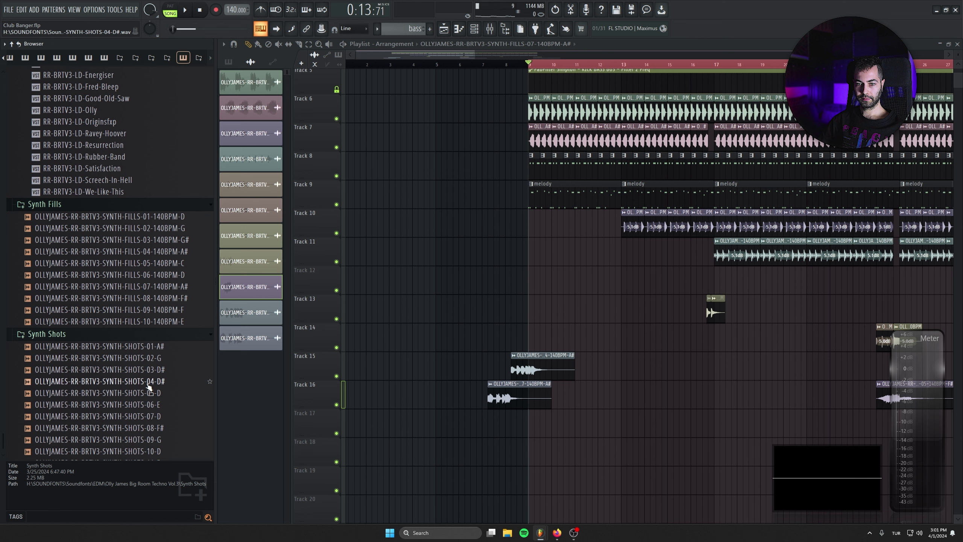
left_click(111, 290)
left_click(112, 303)
left_click(111, 314)
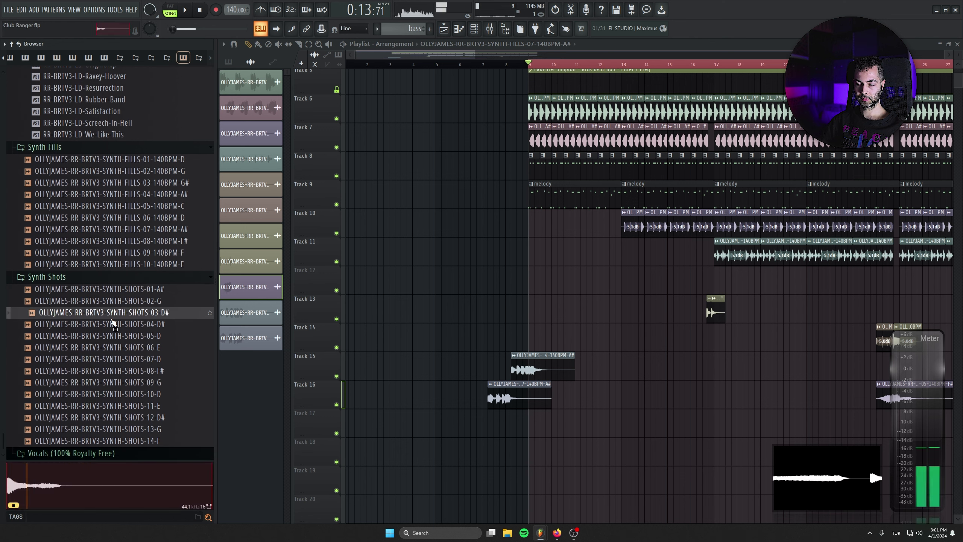
left_click(112, 325)
left_click(112, 336)
left_click(114, 361)
left_click(117, 370)
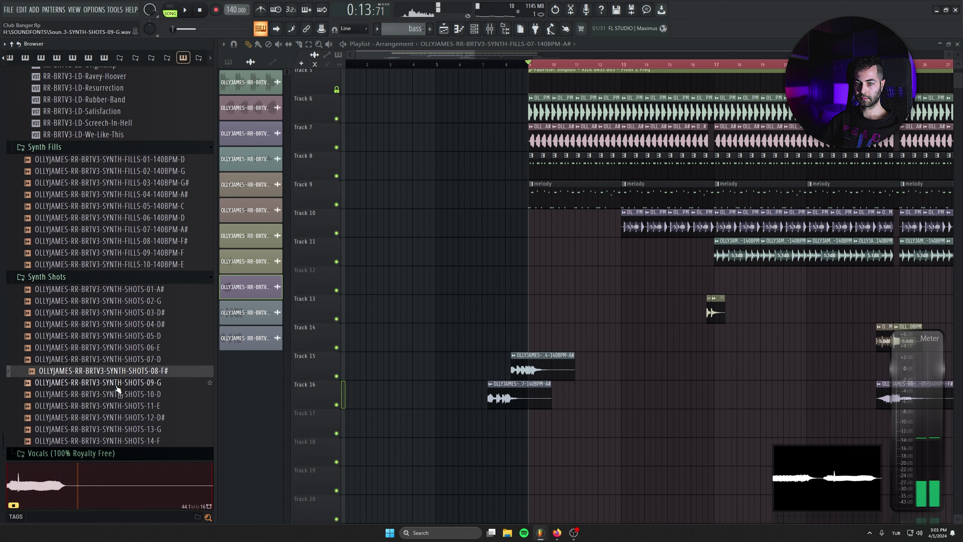
left_click(118, 382)
left_click(119, 394)
left_click(122, 405)
left_click(123, 417)
left_click(125, 429)
left_click(127, 441)
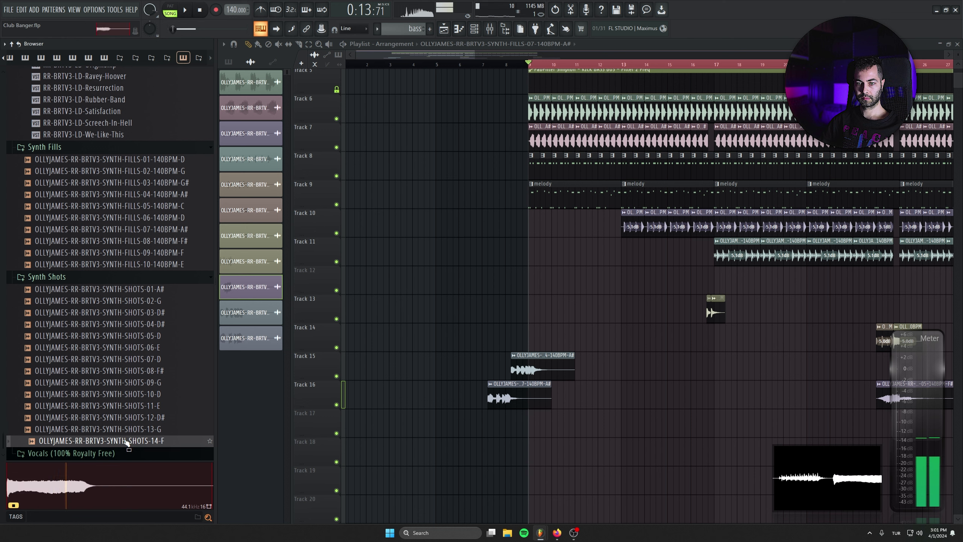
left_click(131, 351)
left_click(133, 427)
left_click(134, 418)
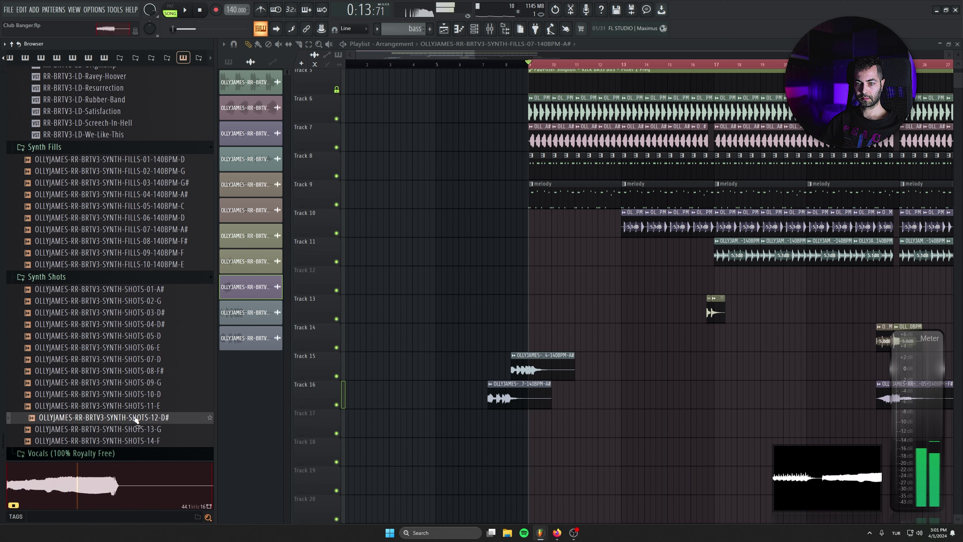
left_click(138, 360)
left_click(141, 381)
left_click(139, 370)
left_click(147, 324)
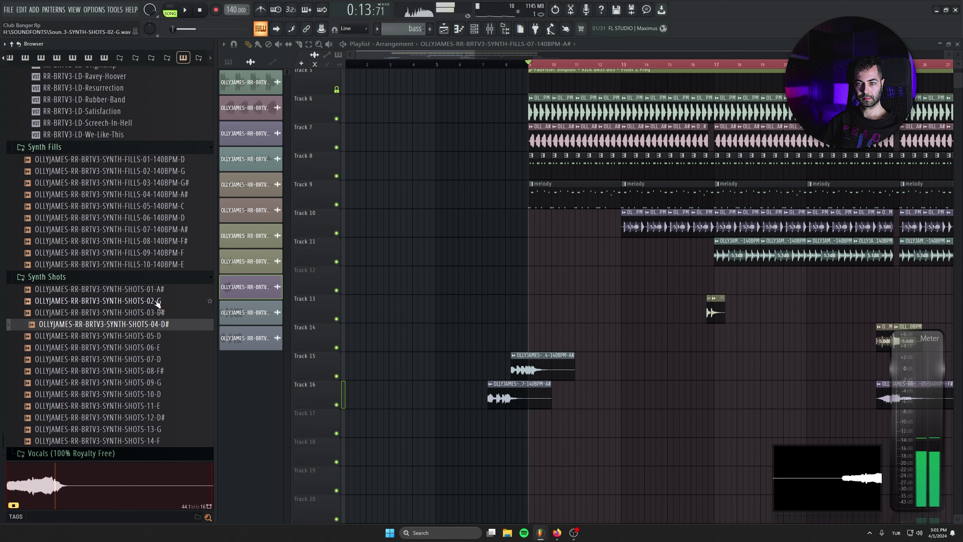
left_click(155, 301)
left_click(159, 288)
Step: Move the SYNTH-FILLS-07 clip to Track 17 and align its start with bar 5
left_click(436, 64)
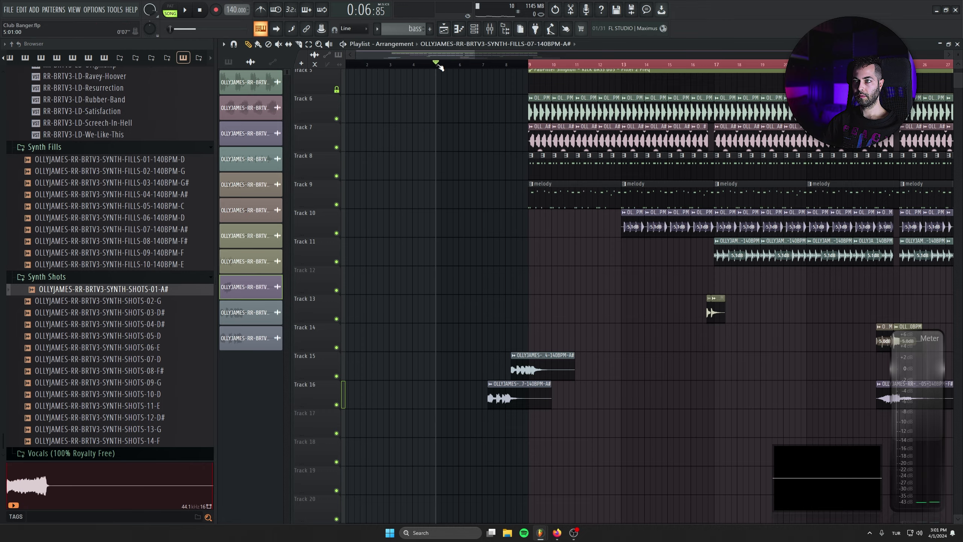
scroll(456, 312, "up", 4)
scroll(466, 393, "down", 3)
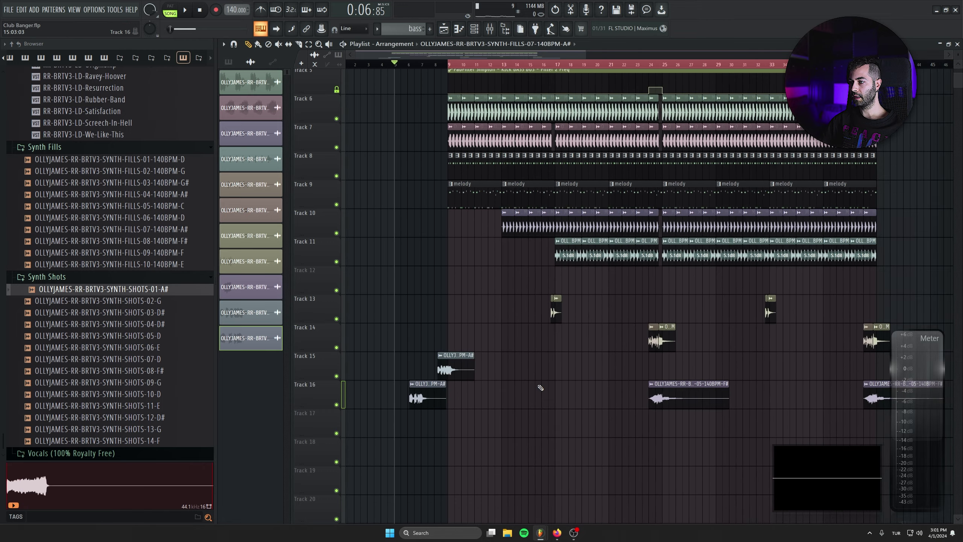
scroll(470, 342, "down", 2)
scroll(393, 378, "down", 1)
scroll(393, 378, "up", 2)
left_click_drag(448, 327, 442, 356)
left_click_drag(571, 359, 636, 346)
left_click_drag(526, 333, 537, 334)
scroll(513, 333, "up", 3)
left_click_drag(478, 333, 468, 332)
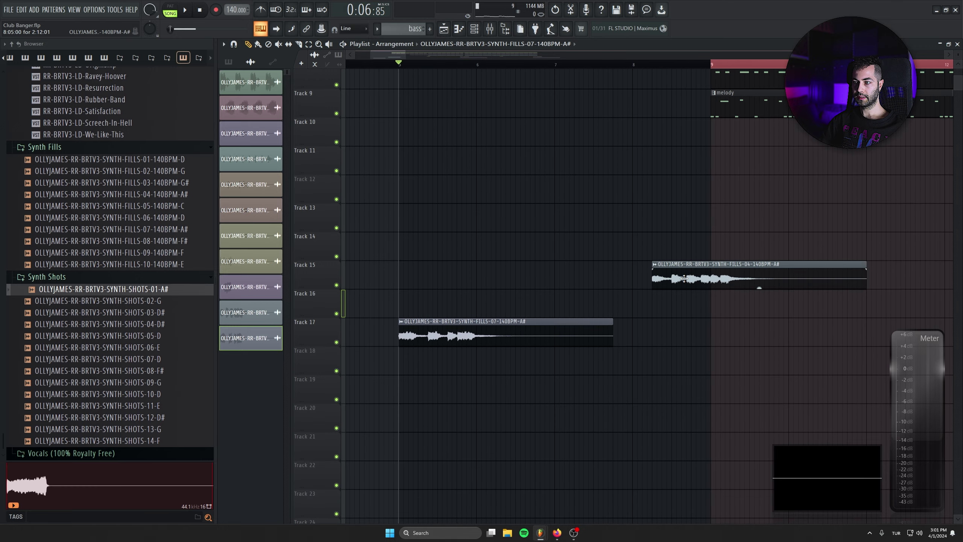
Step: Move SYNTH-FILLS-04 to Track 16 at bar 8 and SYNTH-FILLS-07 to bar 7 on Track 17, and play them
left_click_drag(684, 279, 664, 306)
left_click_drag(503, 338, 557, 340)
left_click_drag(556, 340, 659, 339)
key("space")
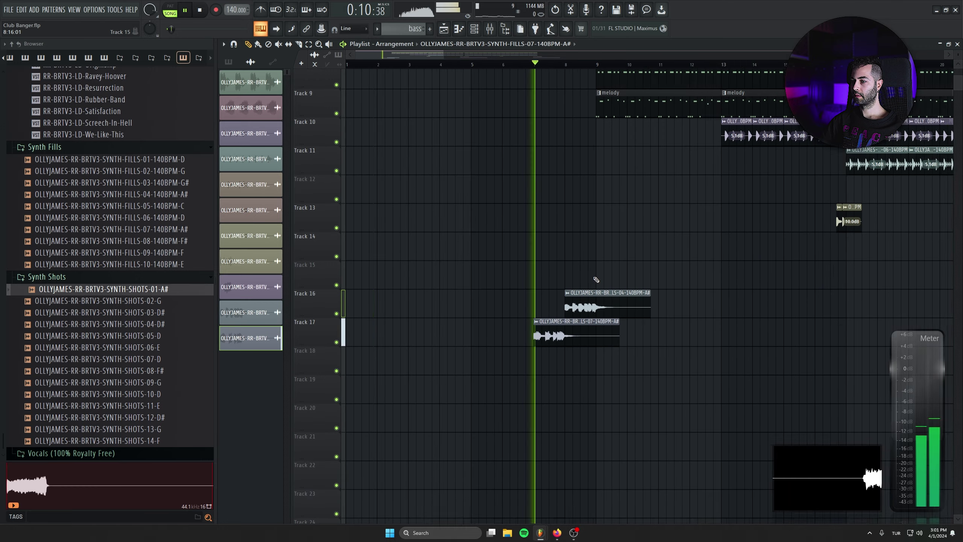
Step: Move both synth fill clips down one track, to Tracks 17 and 18
left_click_drag(596, 277, 462, 285)
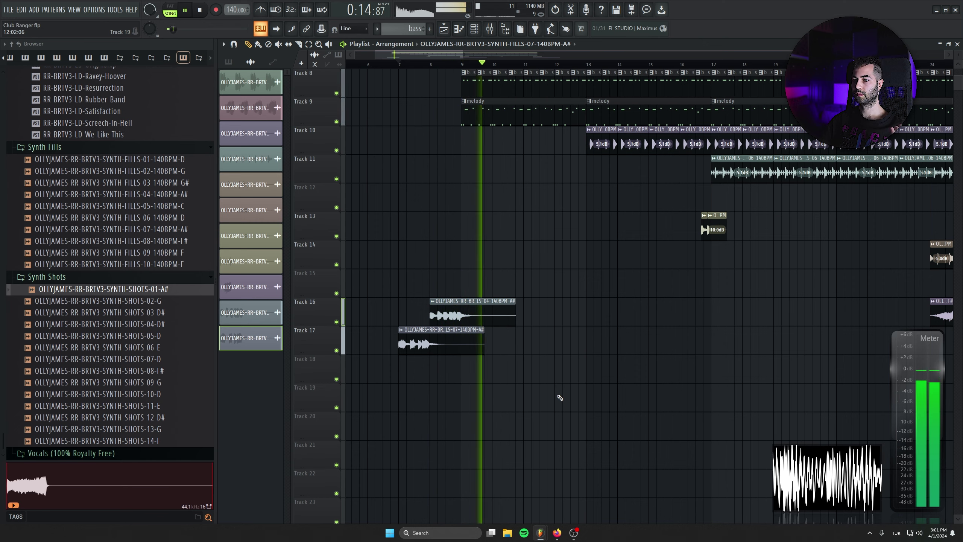
scroll(498, 373, "down", 3)
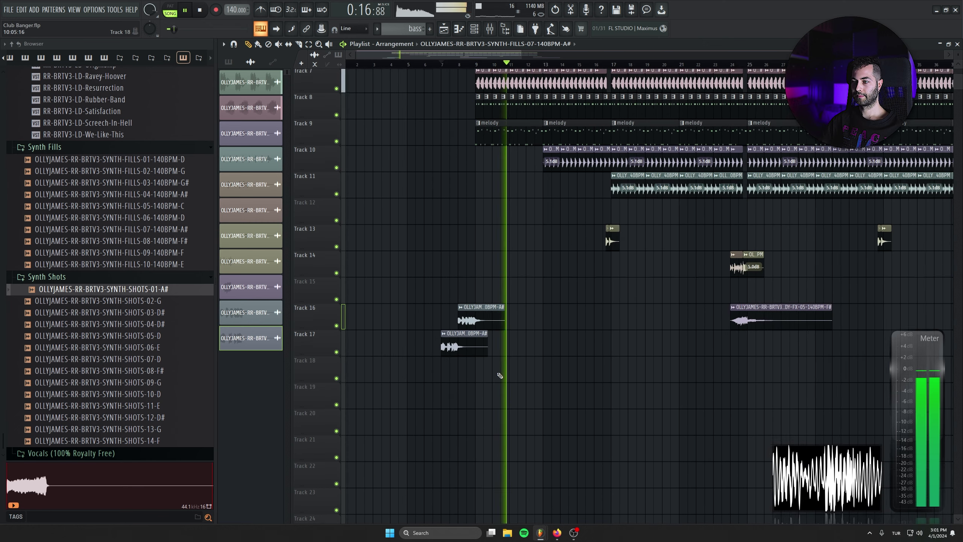
left_click_drag(520, 326, 453, 357)
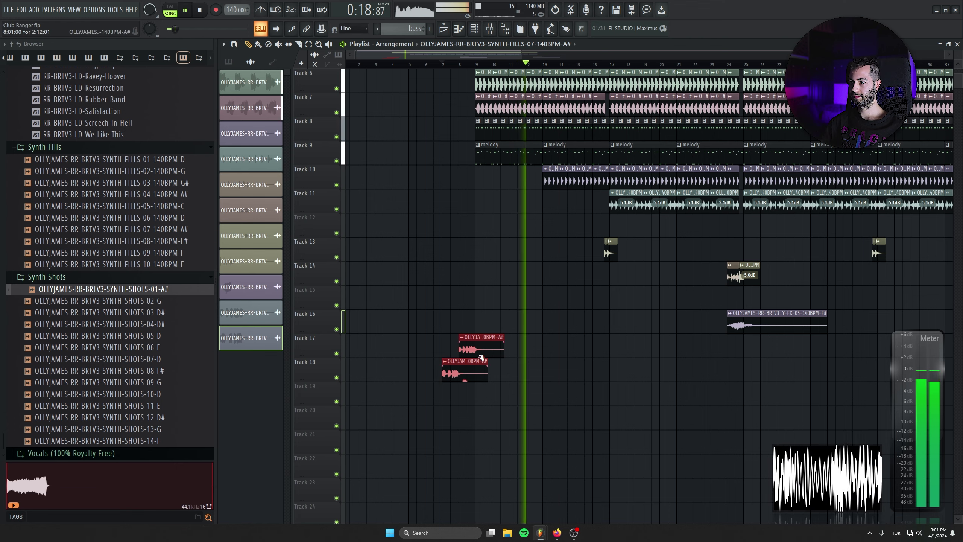
Step: Remove the stray clip on Track 19 and copy both synth fill clips to around bar 28 on Tracks 17 and 18
scroll(547, 286, "down", 4)
left_click(591, 419)
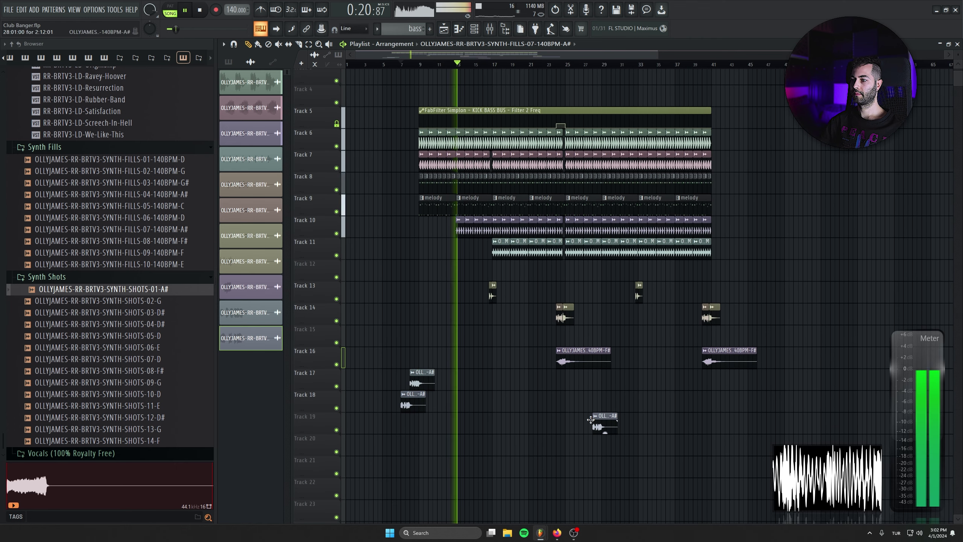
right_click(590, 419)
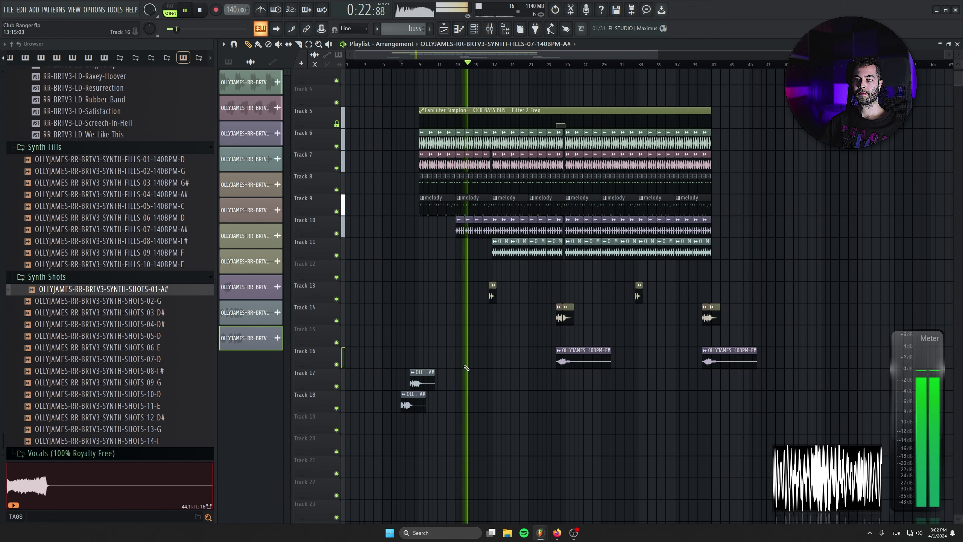
left_click_drag(461, 367, 599, 450)
scroll(563, 389, "up", 4)
left_click(608, 436)
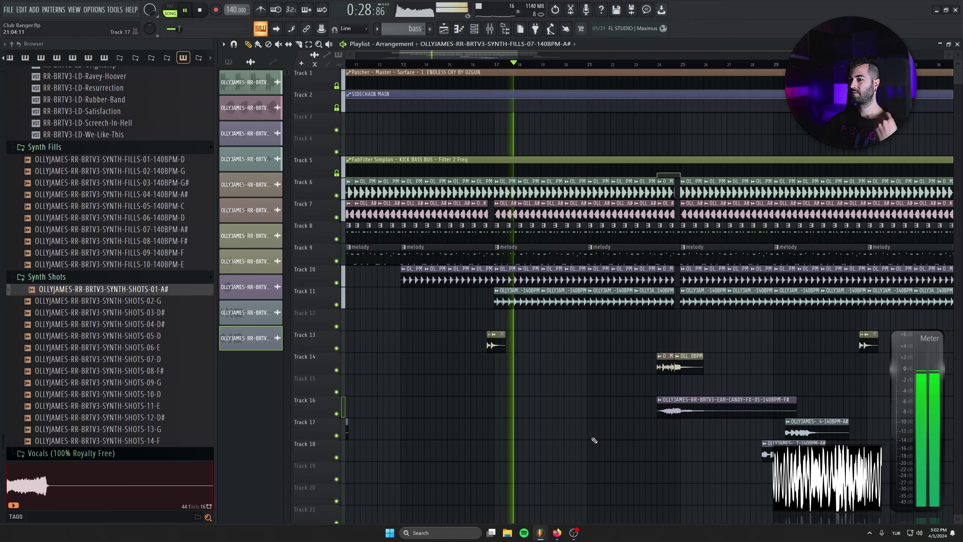
Step: Insert an empty track directly above the melody track and check the melody pattern in the Channel rack
right_click(334, 260)
left_click(348, 420)
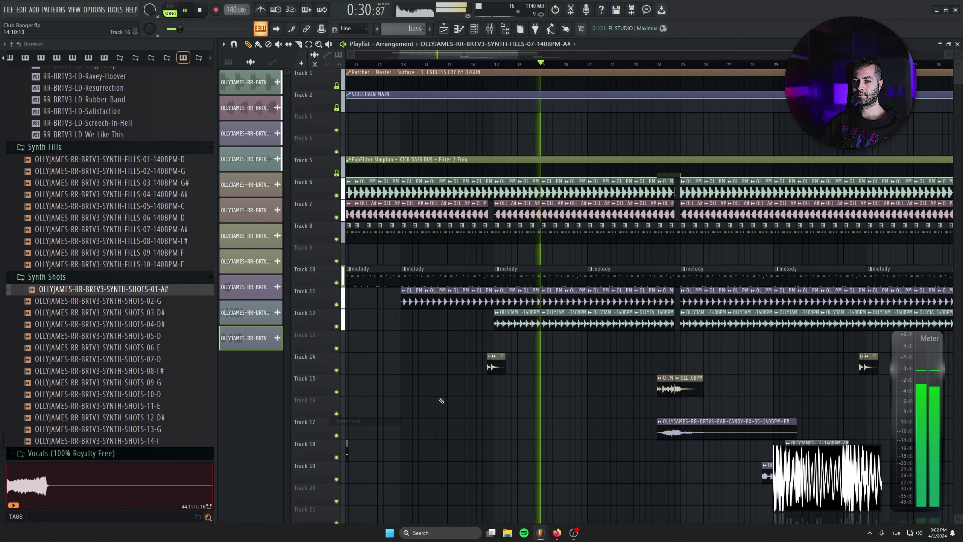
scroll(440, 397, "down", 2)
left_click(475, 28)
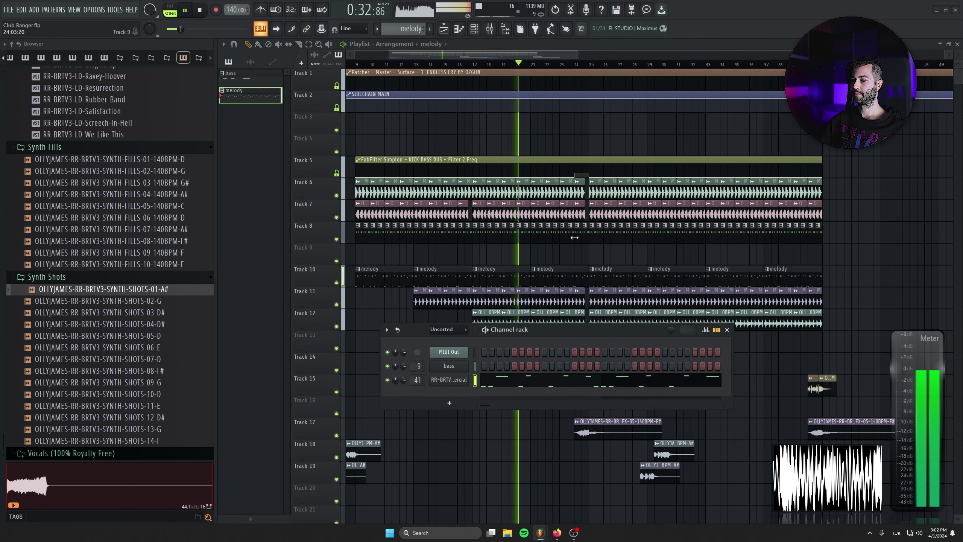
scroll(738, 417, "down", 5)
left_click(726, 327)
Step: Move the copied SYNTH-FILLS-04 to bar 24 on Track 18 and SYNTH-FILLS-07 to bar 23 on Track 19, auditioning the result
left_click_drag(668, 335, 638, 380)
left_click_drag(639, 339, 578, 342)
scroll(591, 402, "left", 3)
scroll(707, 375, "up", 2)
left_click_drag(702, 310, 673, 309)
left_click(761, 377, "ctrl")
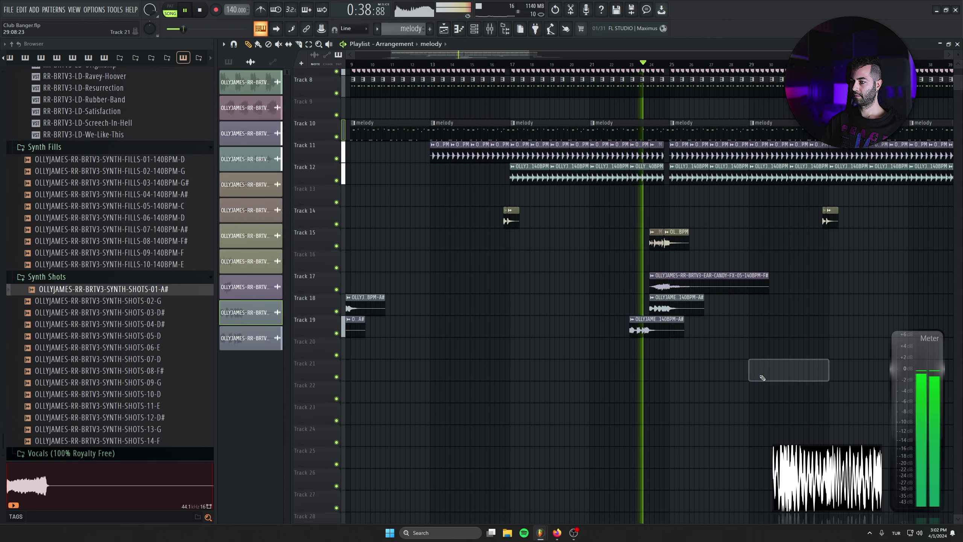
left_click_drag(744, 291, 622, 347)
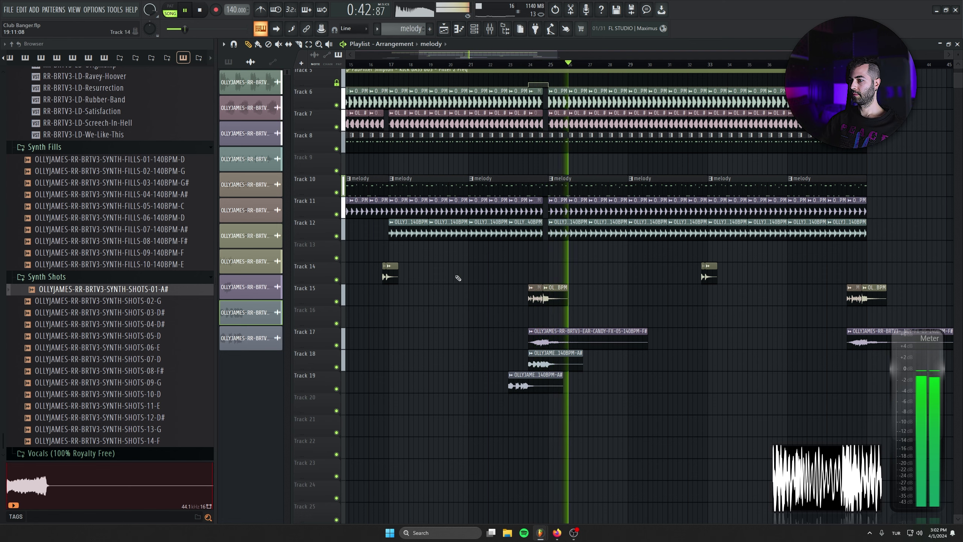
scroll(633, 336, "down", 3)
left_click_drag(638, 337, 669, 322)
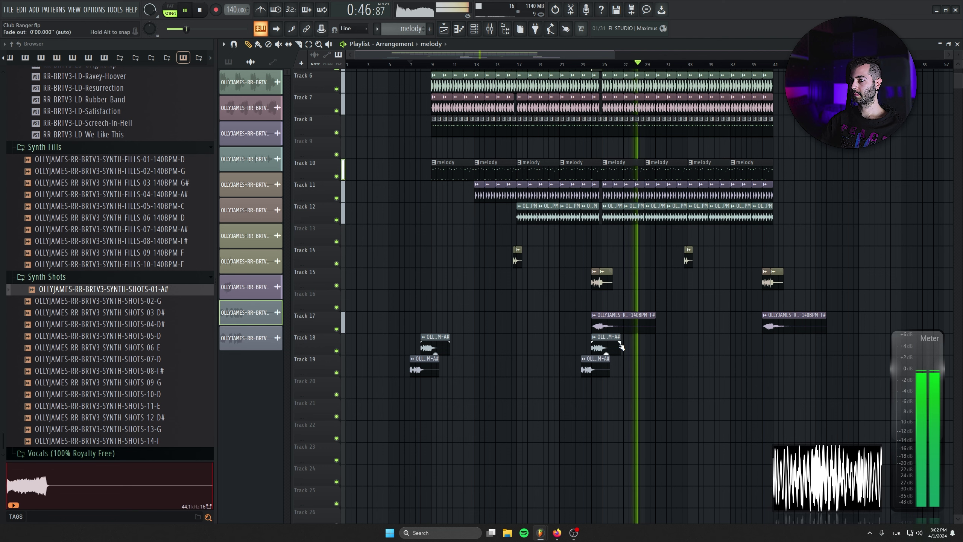
key("space")
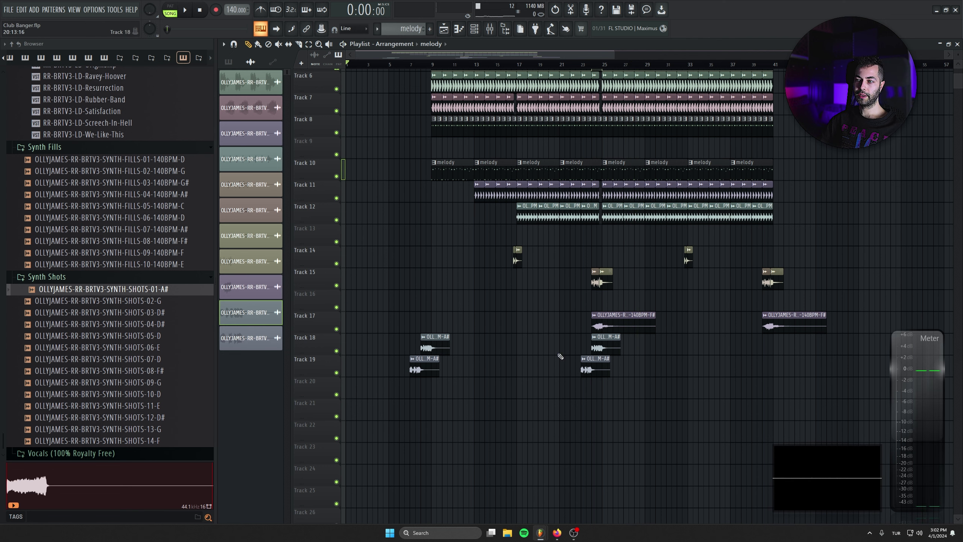
Step: Mute the EAR-CANDY-FX-05 track (Track 17) and play the arrangement from bar 23 to audition the synth fills
left_click(337, 329)
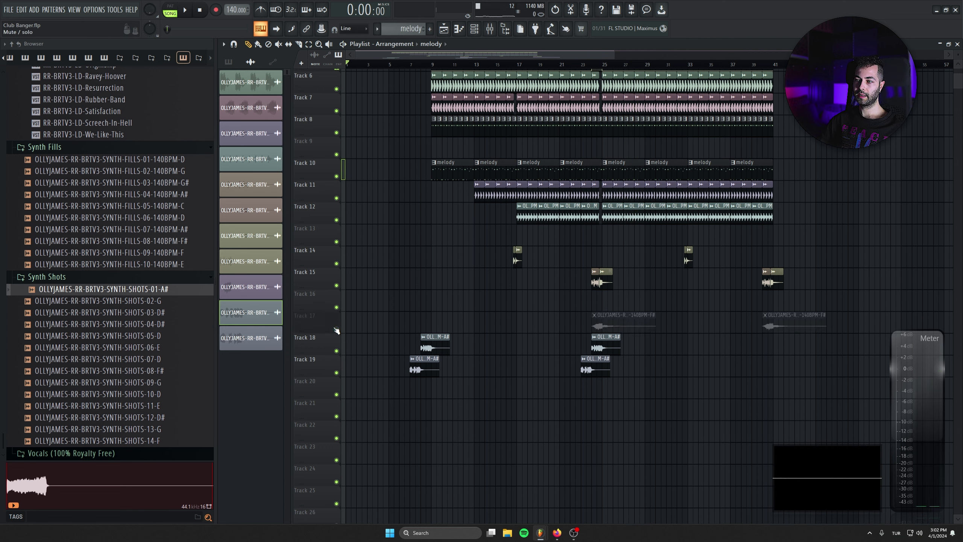
scroll(673, 320, "up", 4)
left_click_drag(491, 315, 482, 318)
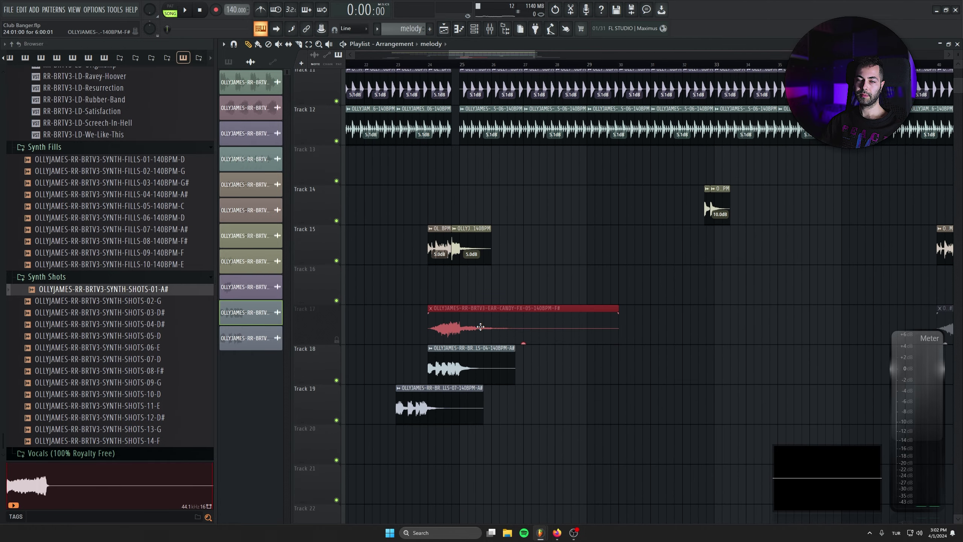
left_click_drag(590, 222, 781, 209)
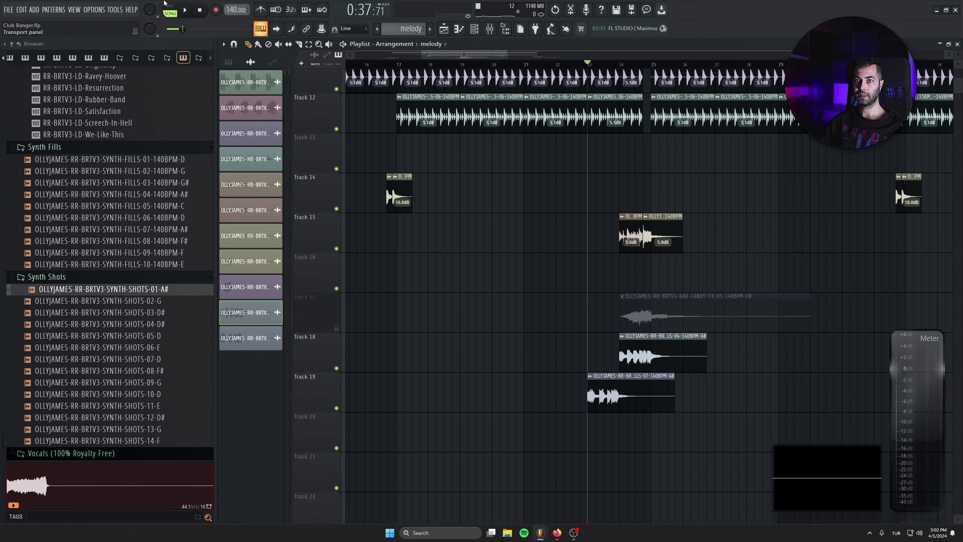
key("KP_Divide")
key("space")
scroll(706, 249, "down", 2)
left_click_drag(706, 249, 615, 297)
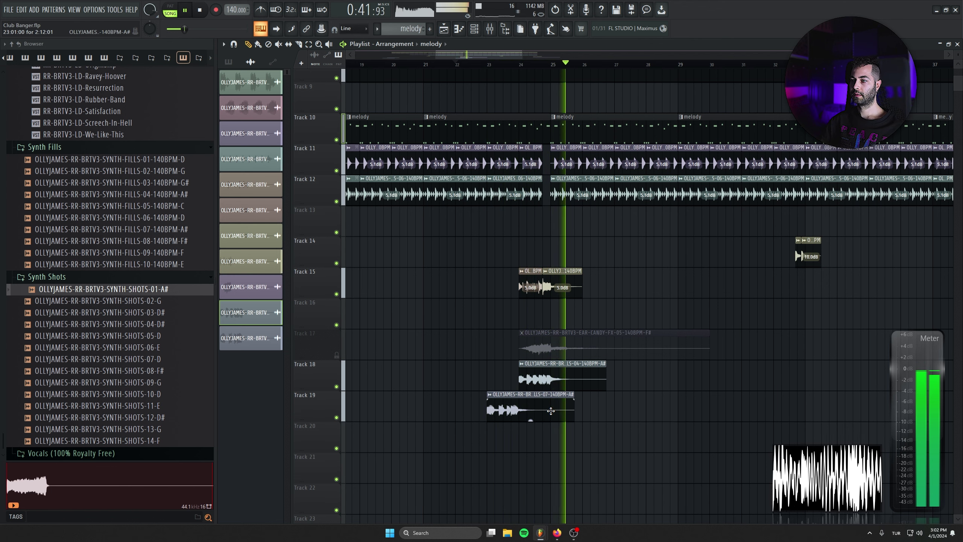
Step: Stop playback, unmute Track 17 and delete the synth fill clips at bars 23 and 24 on Tracks 18 and 19
key("space")
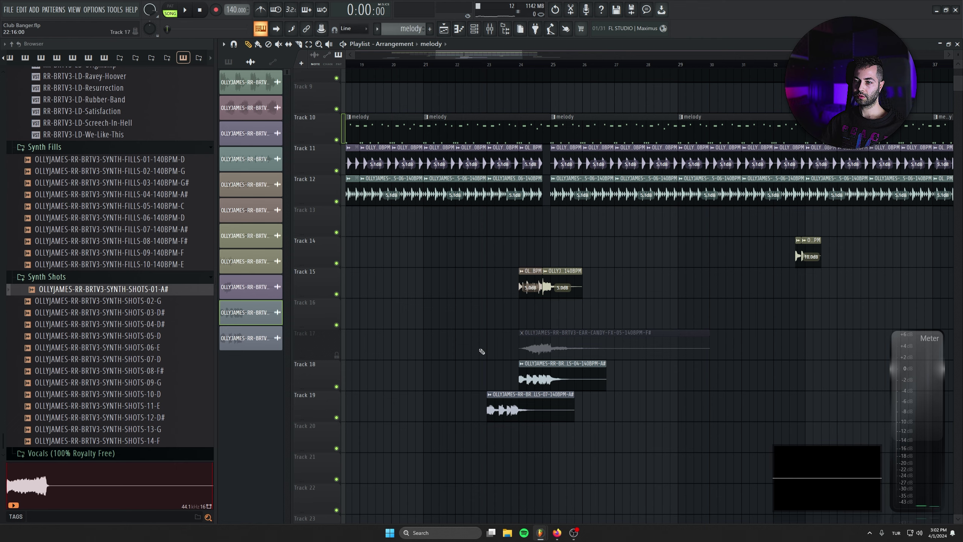
left_click(337, 356)
left_click_drag(484, 351, 653, 337)
right_click(576, 379)
right_click(538, 407)
scroll(548, 395, "down", 4)
scroll(591, 365, "down", 4)
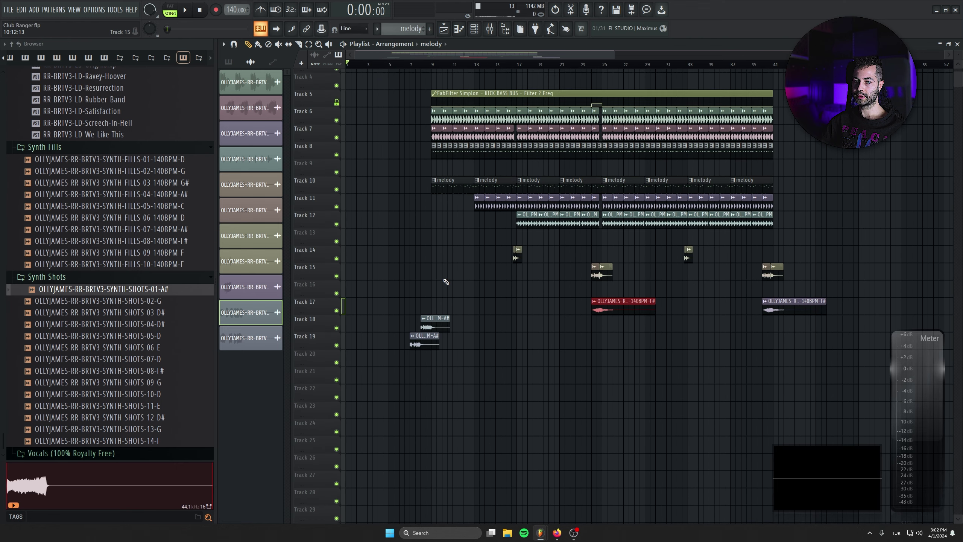
Step: Select the remaining synth fill clips on Tracks 18 and 19, save the project and set the playback position to bar 7
scroll(443, 319, "up", 3)
left_click_drag(473, 297, 372, 417)
key("ctrl+s")
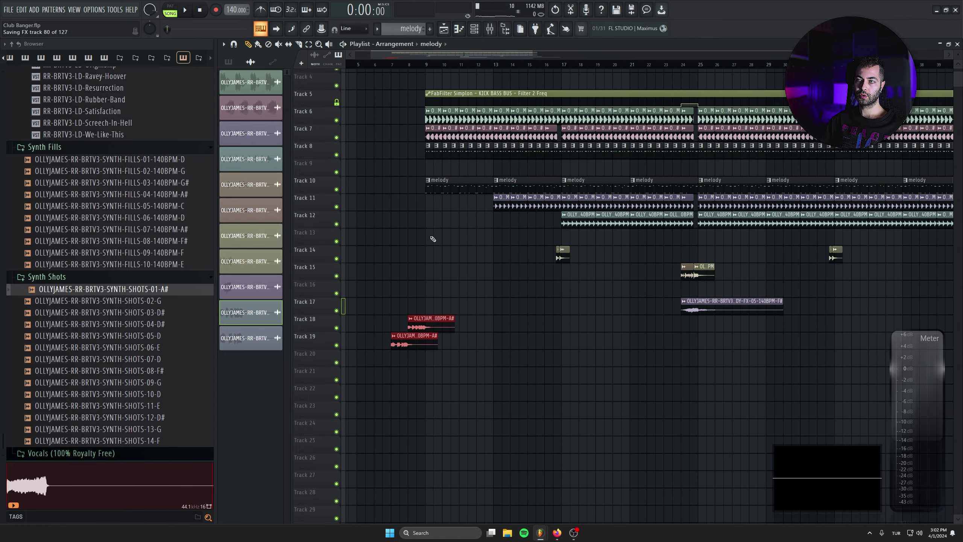
left_click(390, 66)
scroll(461, 365, "up", 2)
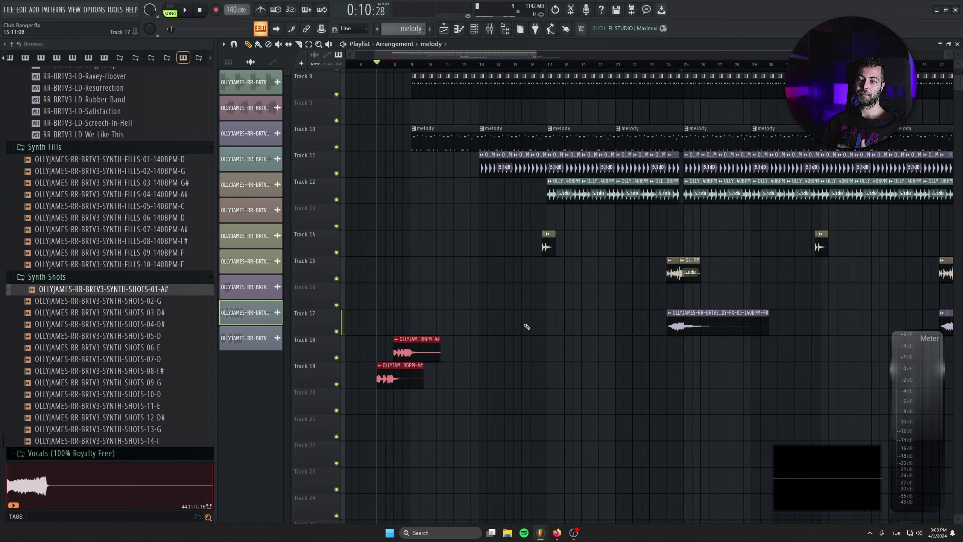
left_click_drag(476, 306, 390, 461)
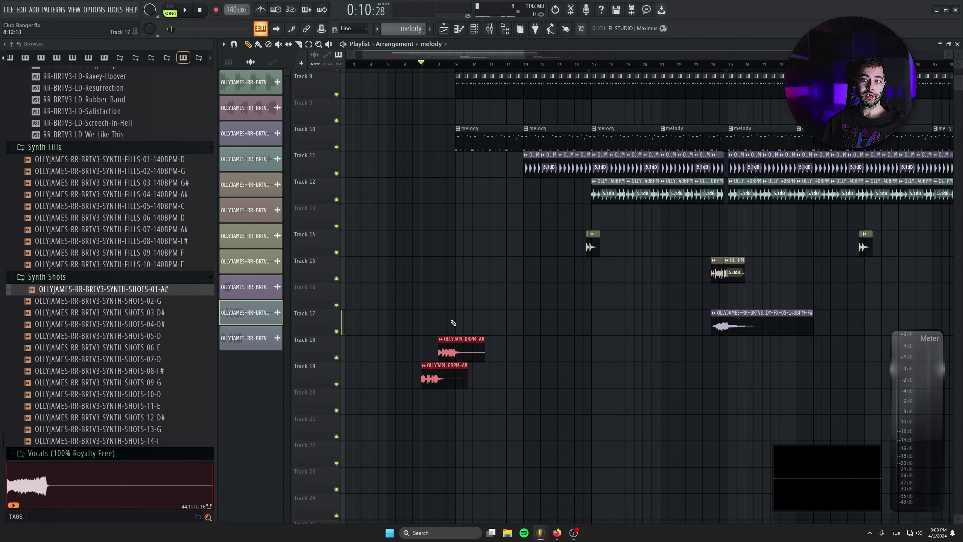
left_click_drag(416, 309, 574, 449)
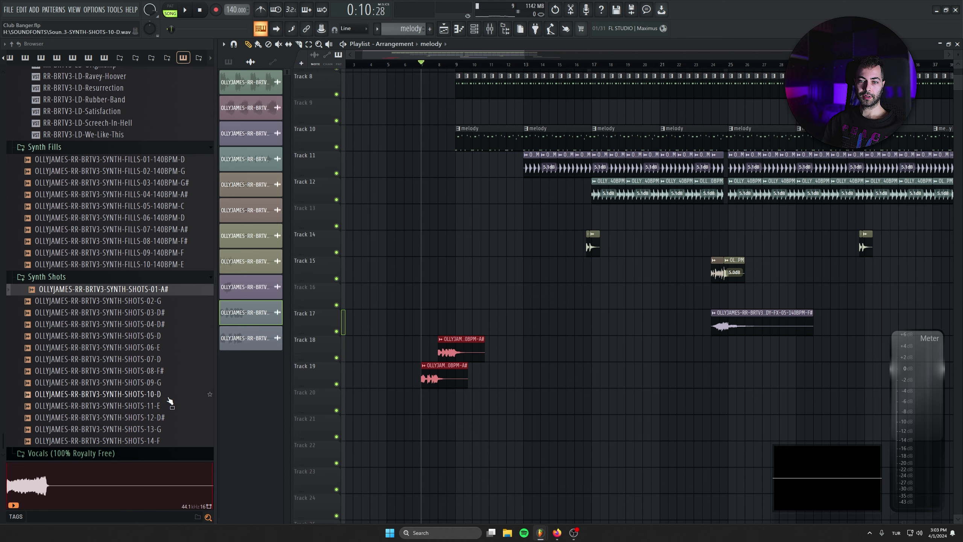
Step: Open the Vocals (100% Royalty Free) folder and audition its samples, from VOCAL-01-T-E-C-H-N-O through VOCAL-09-ATTENTION
left_click(78, 455)
scroll(111, 341, "down", 3)
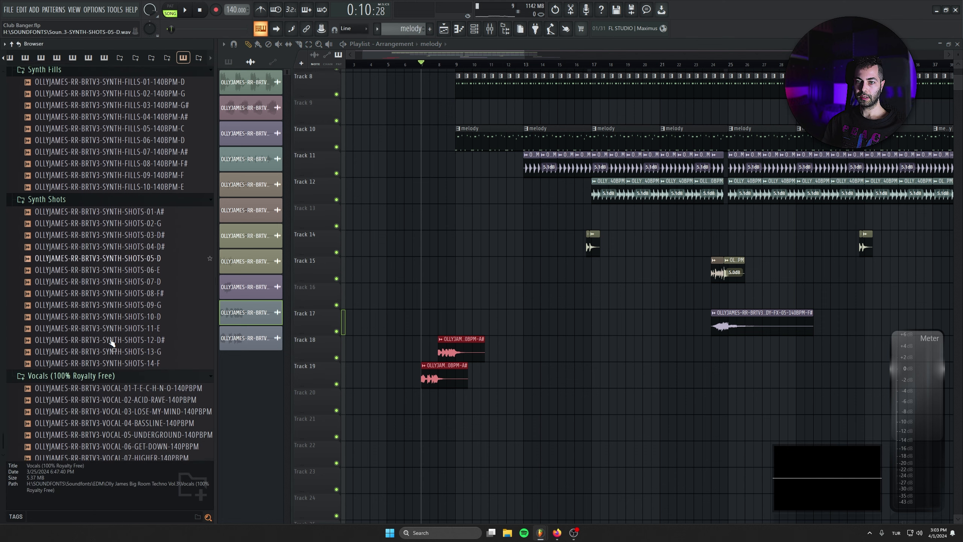
left_click_drag(524, 331, 462, 239)
left_click(124, 373)
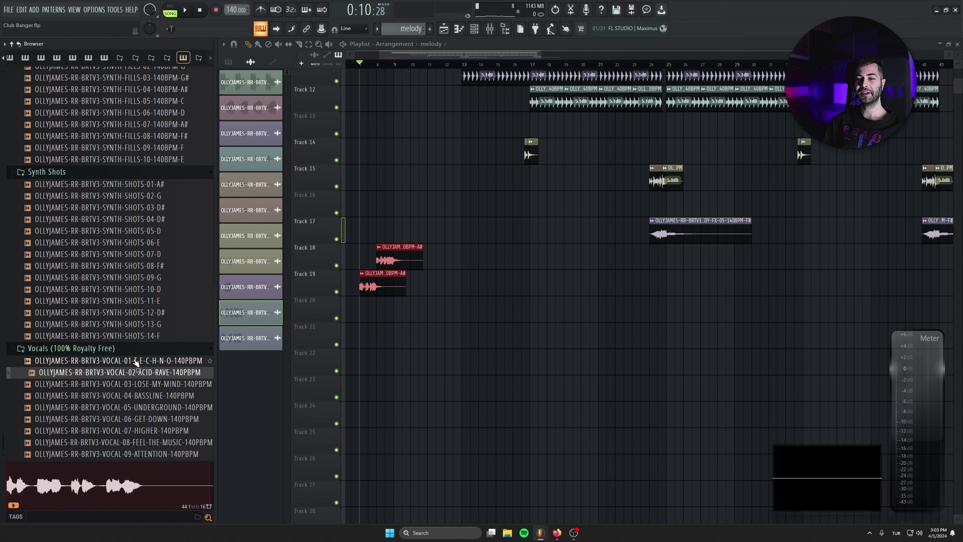
left_click(136, 361)
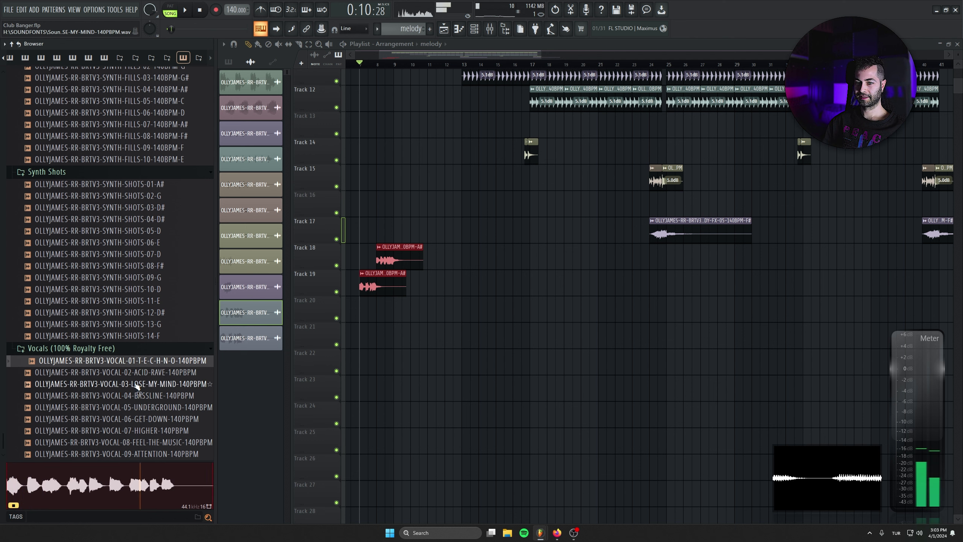
left_click(137, 384)
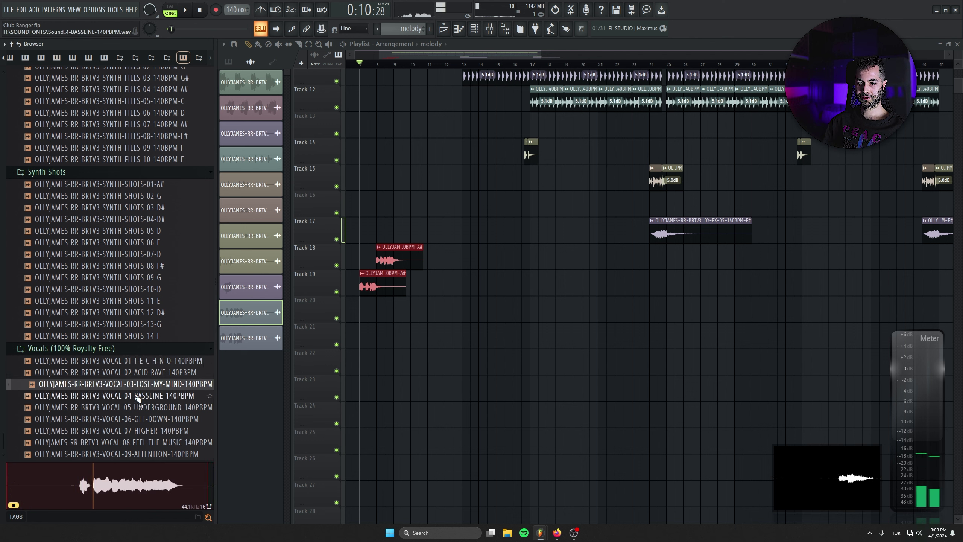
left_click(141, 443)
left_click(143, 408)
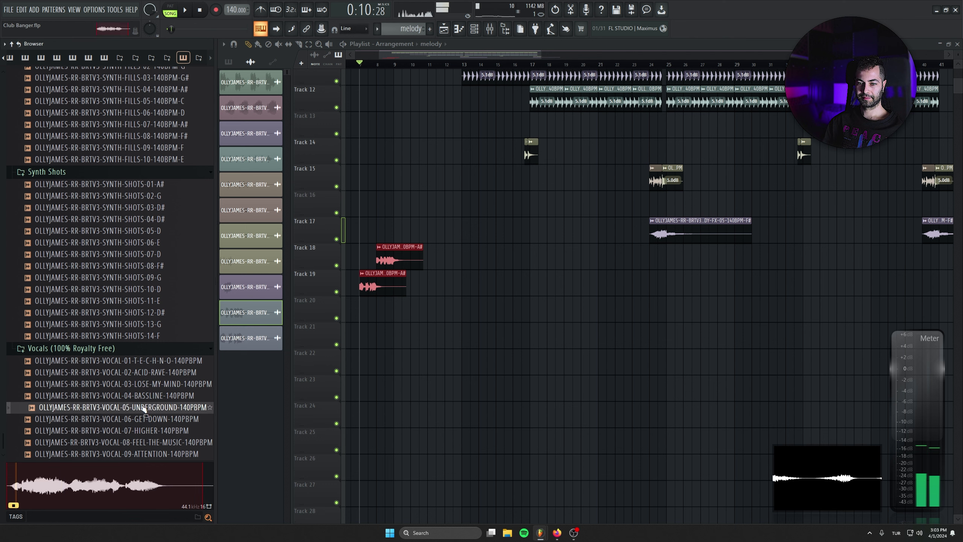
left_click(147, 419)
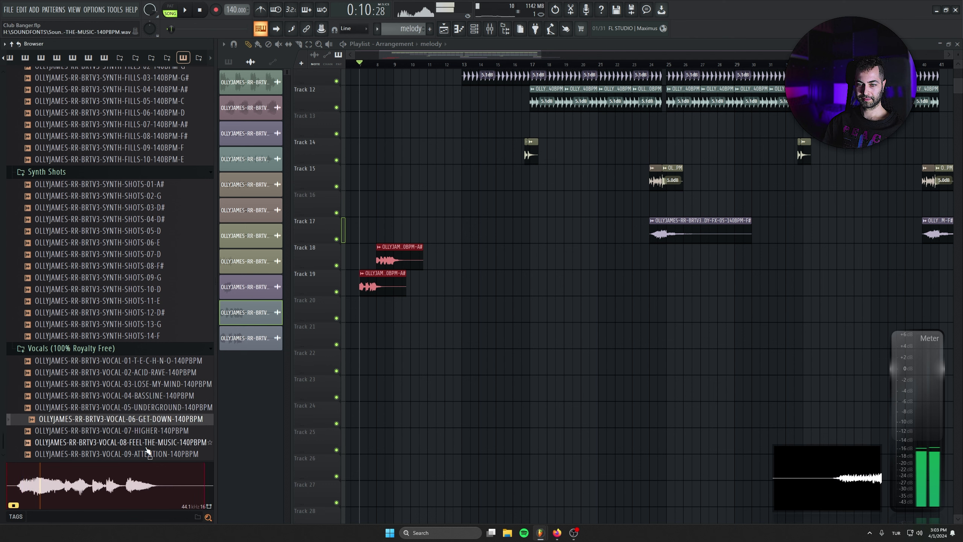
left_click(149, 443)
left_click(151, 453)
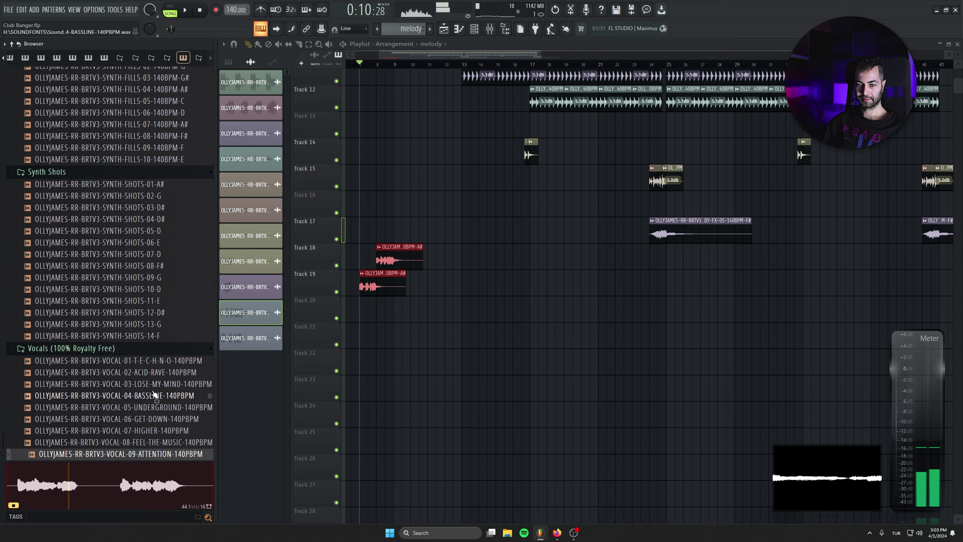
Step: Add the VOCAL-09-ATTENTION sample to Track 23 around bar 13 and play the arrangement from bar 7
left_click_drag(155, 455, 466, 392)
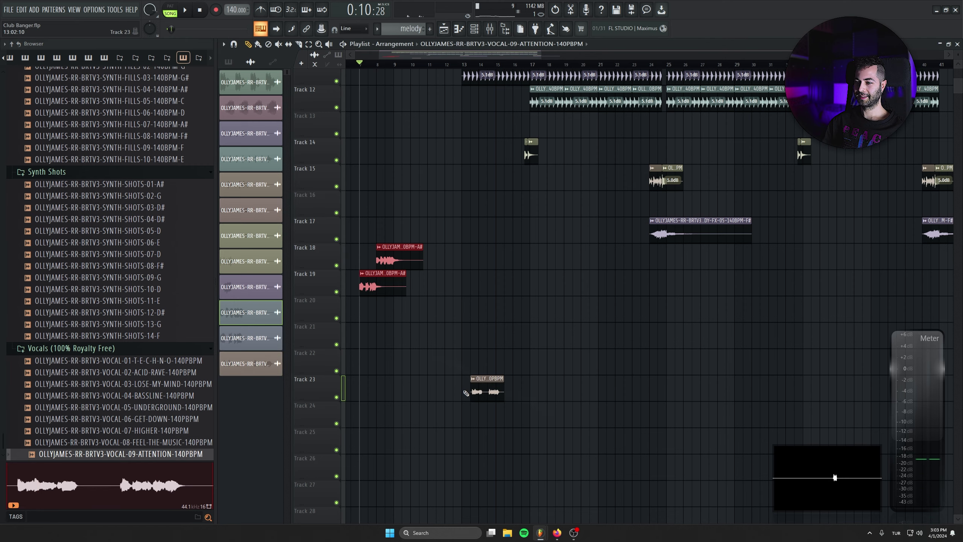
left_click_drag(458, 244, 528, 355)
scroll(529, 352, "down", 2)
key("space")
left_click_drag(572, 443, 477, 375)
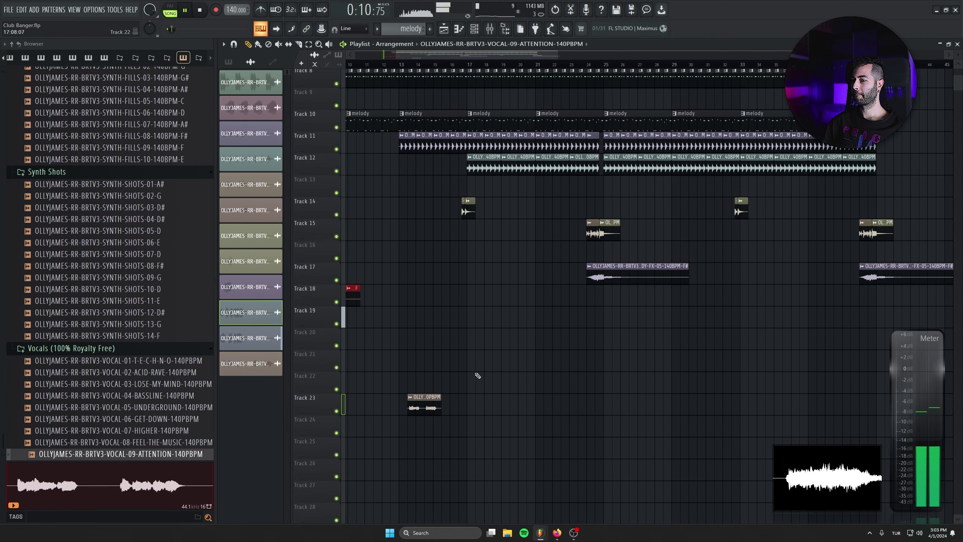
Step: Move the ATTENTION vocal clip up to Track 20 and position it at bar 25
scroll(575, 327, "down", 1)
left_click_drag(504, 308, 613, 334)
left_click(538, 427)
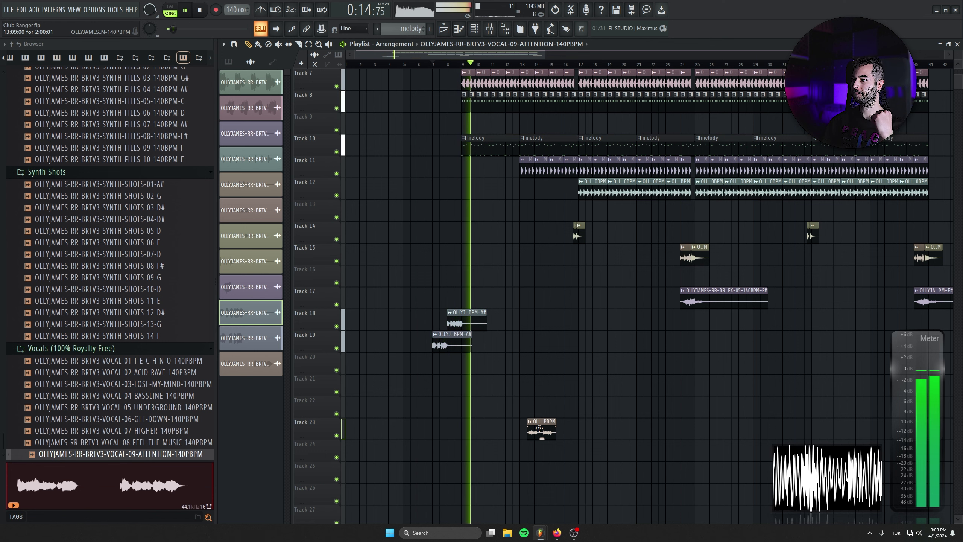
left_click_drag(539, 428, 570, 369)
scroll(510, 346, "down", 2)
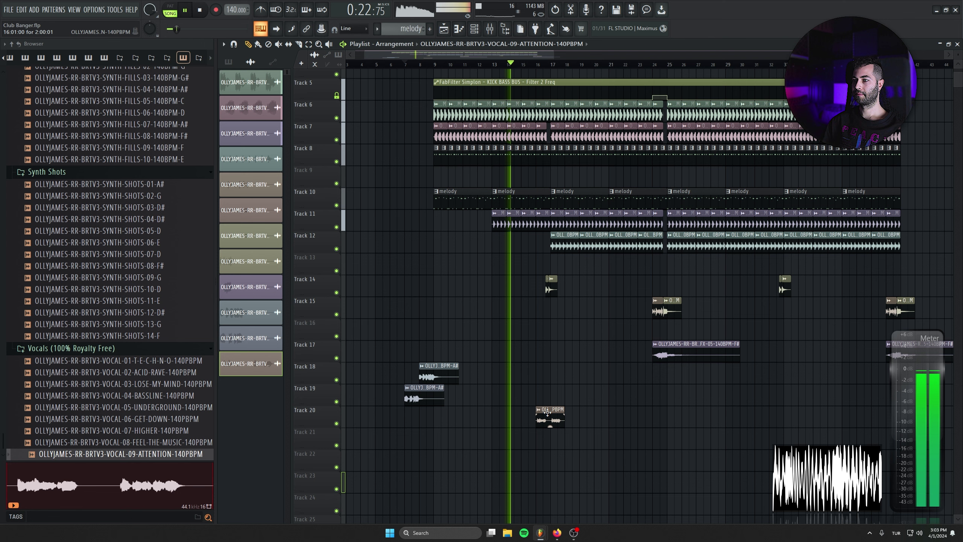
left_click_drag(547, 412, 654, 408)
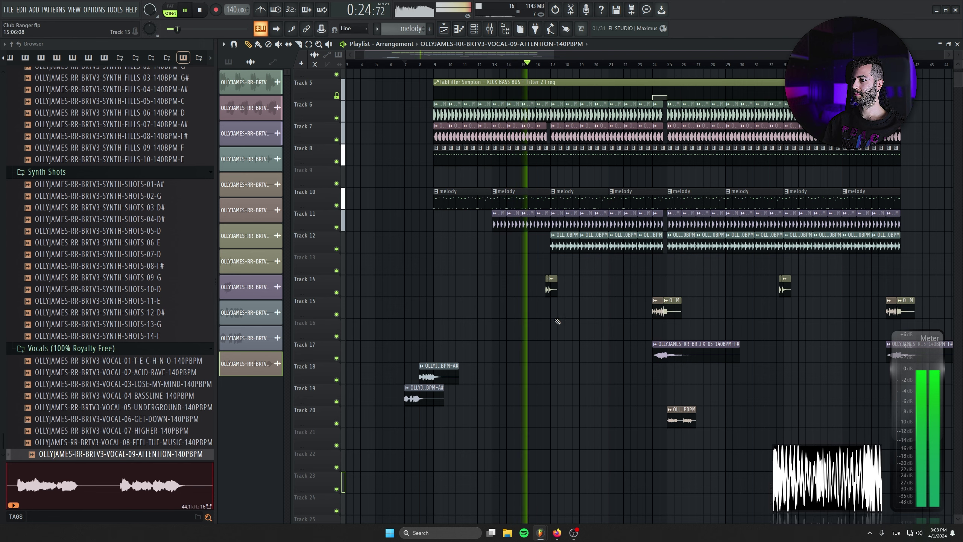
Step: Reposition the ATTENTION vocal clip at bar 17 on Track 20 and raise its gain to about 5 dB
scroll(557, 342, "right", 5)
left_click_drag(530, 400, 420, 391)
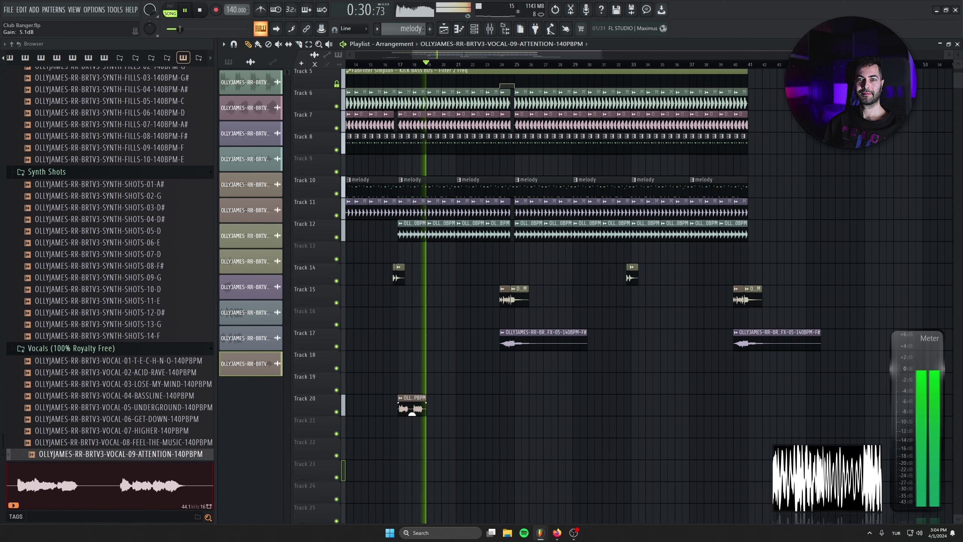
scroll(410, 417, "up", 3)
scroll(469, 443, "up", 2)
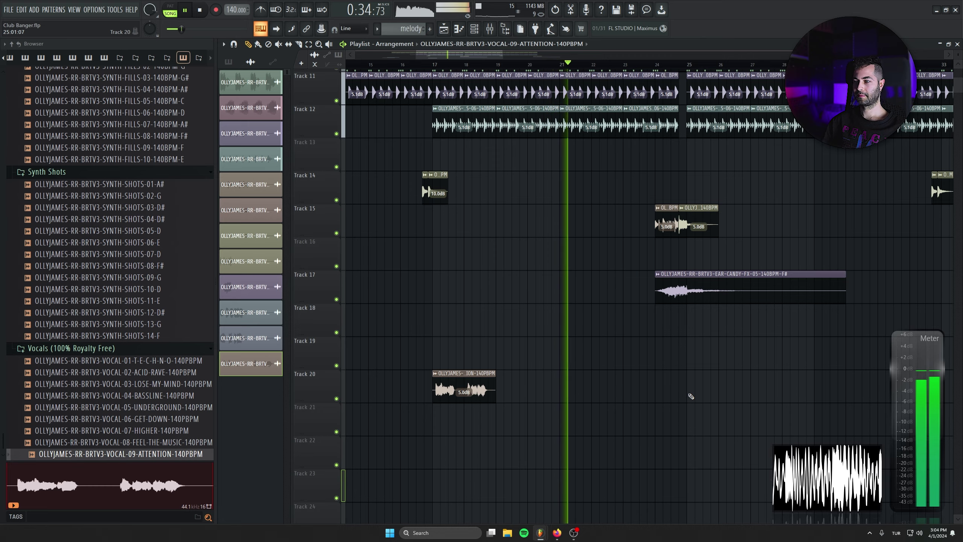
Step: Place a second ATTENTION vocal clip at bar 25 on Track 20 and listen to the section around it
scroll(537, 398, "down", 4)
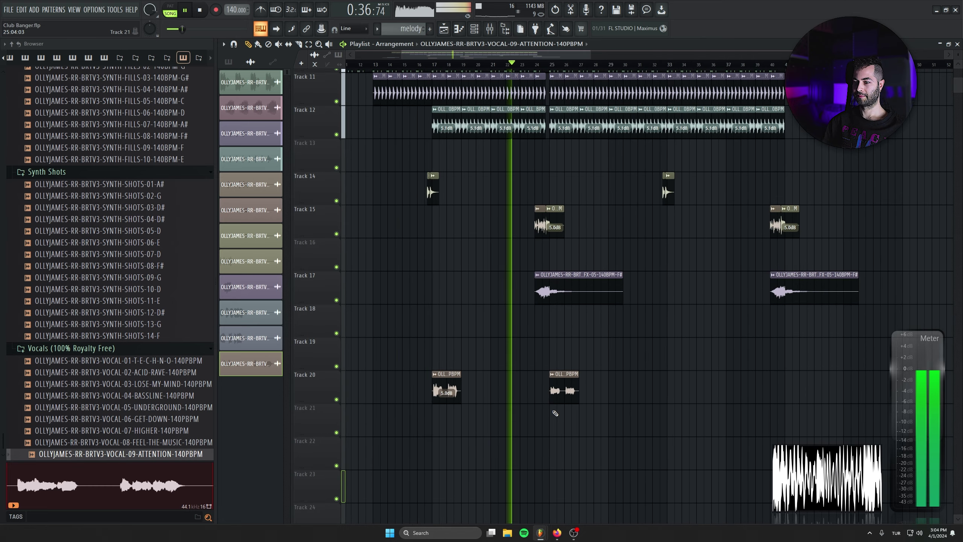
scroll(555, 411, "down", 2)
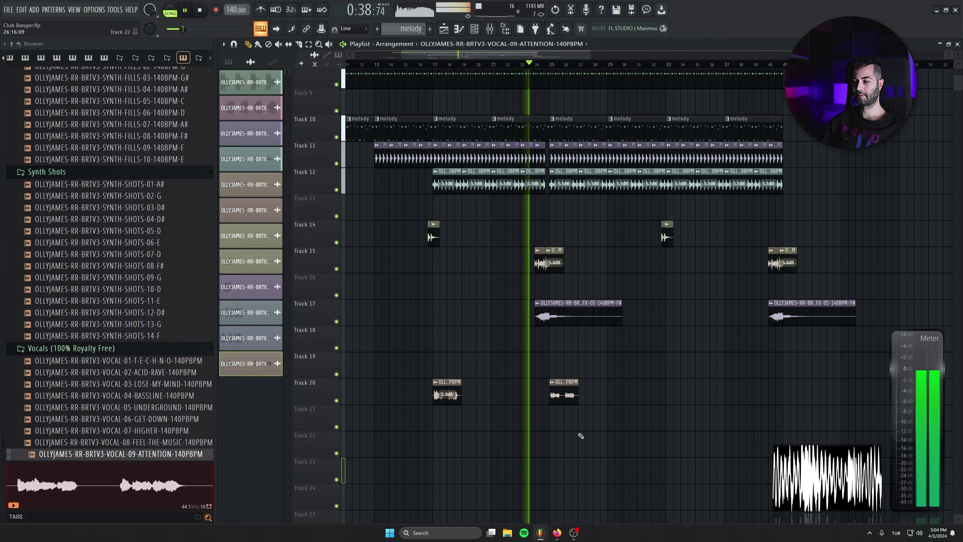
scroll(576, 432, "up", 3)
scroll(555, 440, "up", 2)
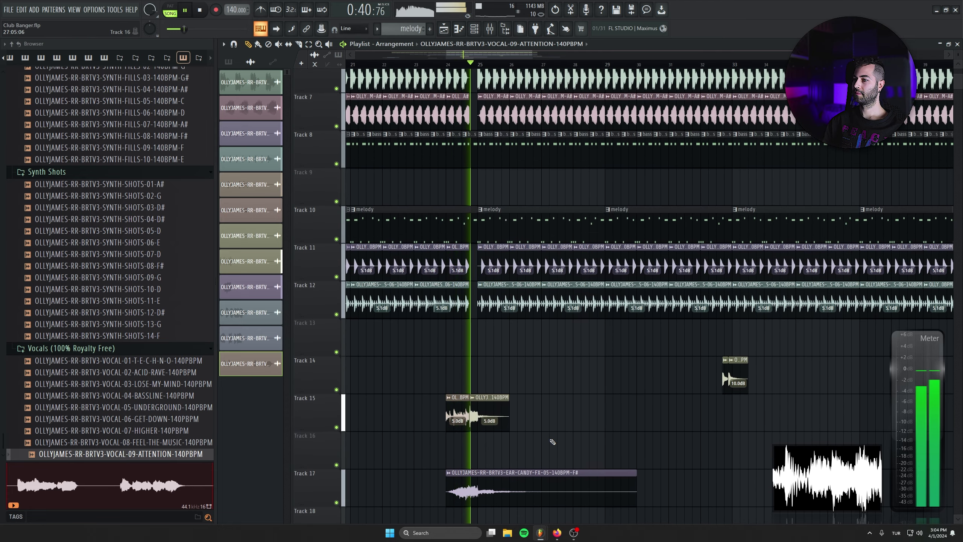
left_click_drag(539, 365, 527, 187)
left_click_drag(413, 411, 557, 378)
scroll(557, 378, "down", 3)
key("space")
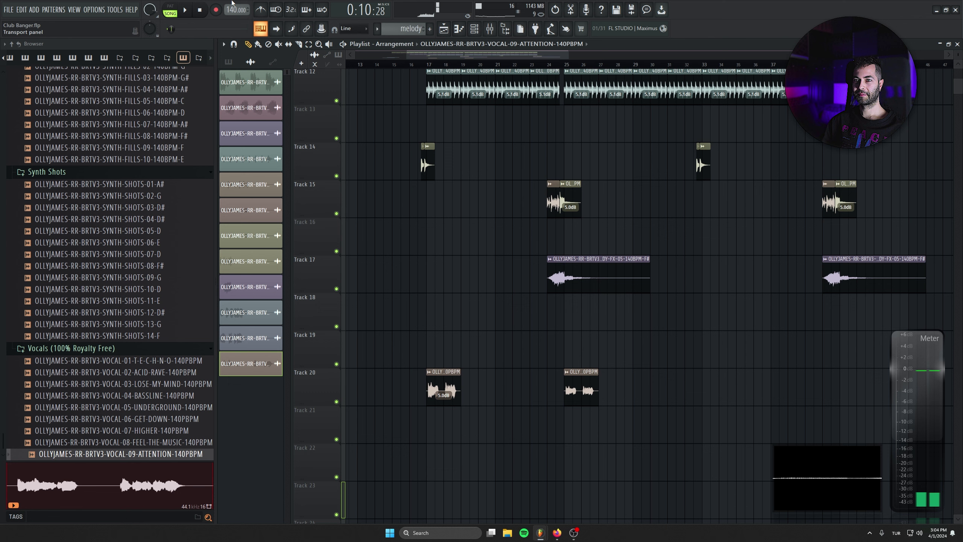
Step: Keep only the 5.0 dB ATTENTION vocal on Track 20, placed at bar 25, and audition the transition into it
right_click(570, 392)
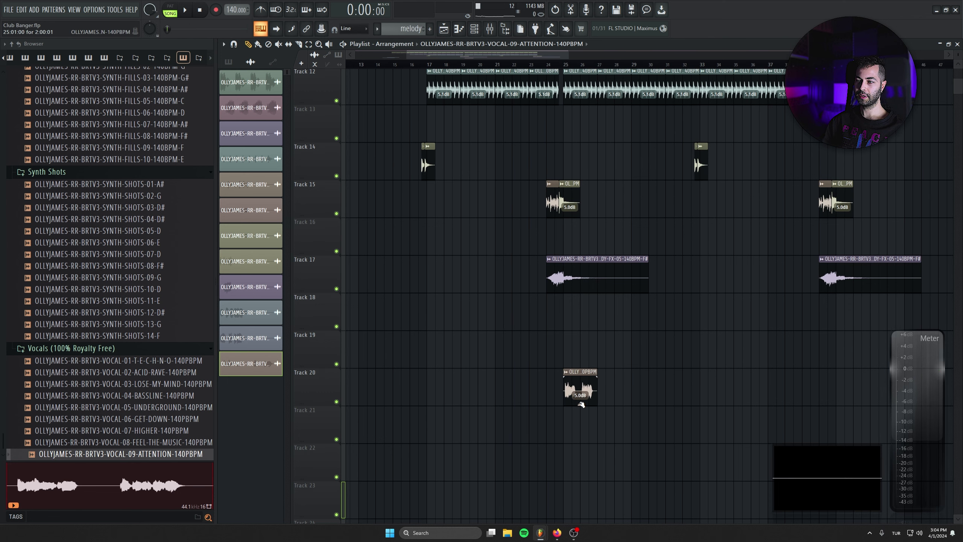
scroll(581, 404, "down", 3)
left_click_drag(559, 243, 571, 152)
left_click(512, 64)
key("space")
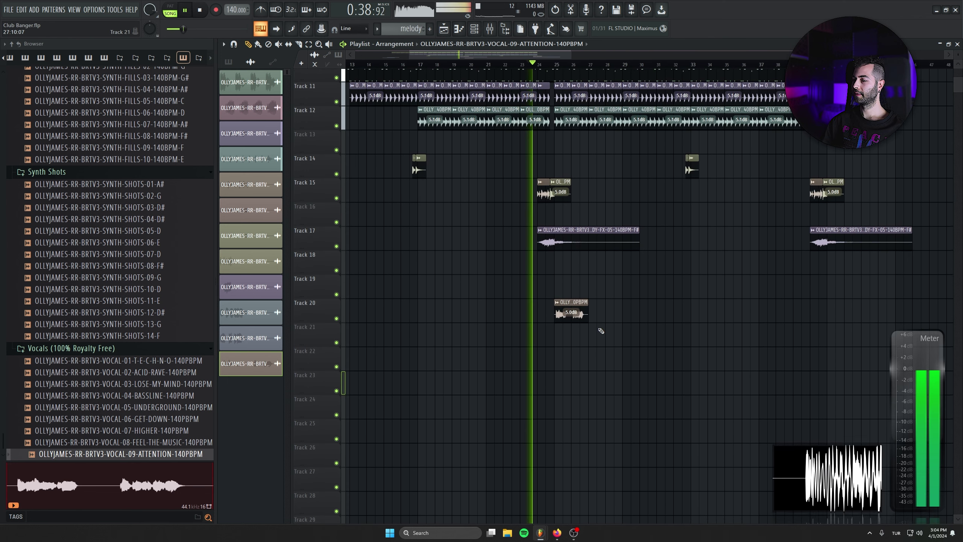
scroll(603, 342, "up", 3)
scroll(607, 281, "up", 5)
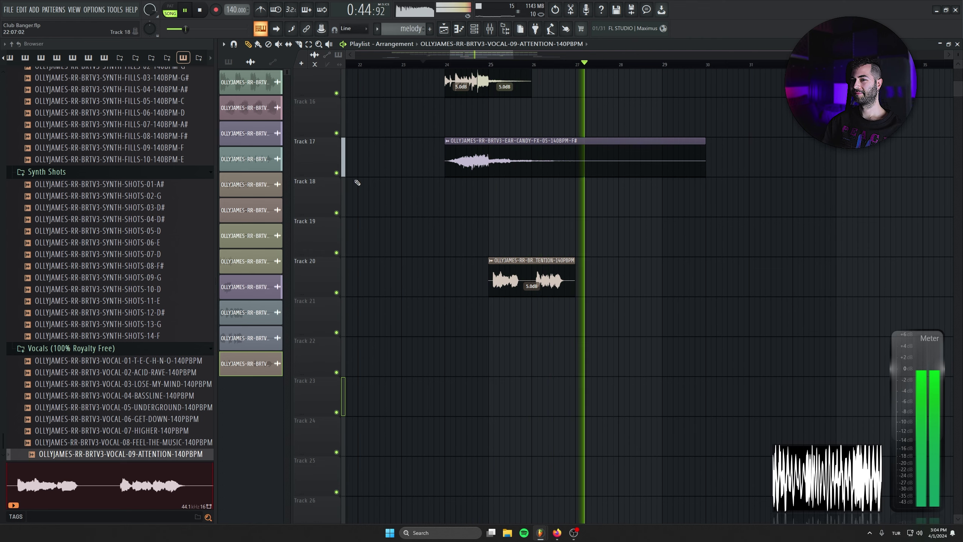
key("space")
Step: Duplicate the vocal clip to bar 27 on Track 20, shorten the copy to one bar and make it unique
left_click_drag(455, 151, 429, 211)
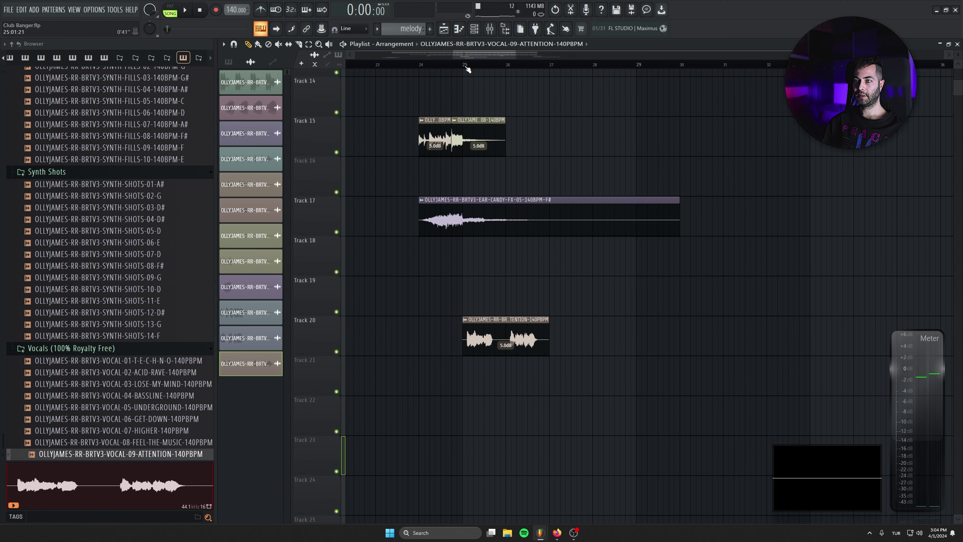
left_click_drag(507, 340, 584, 336)
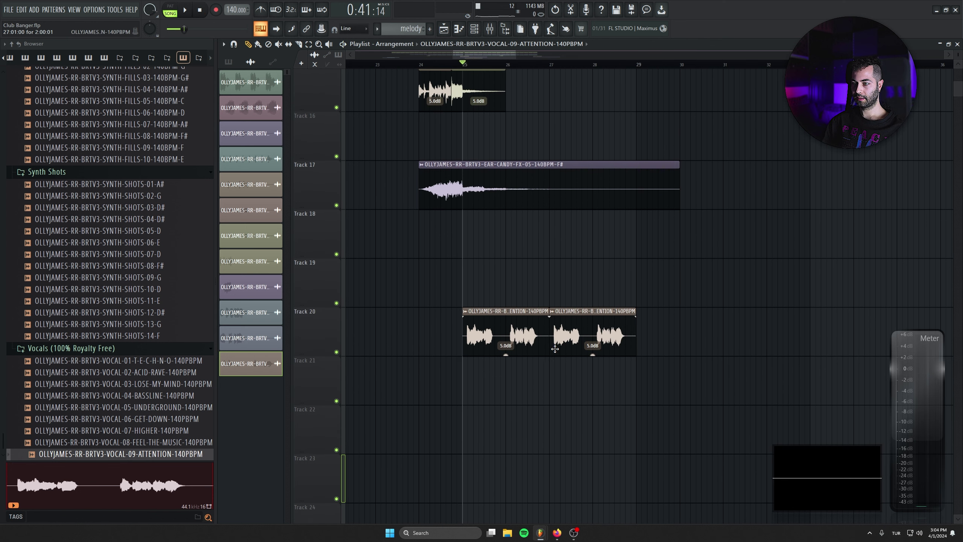
left_click(553, 312)
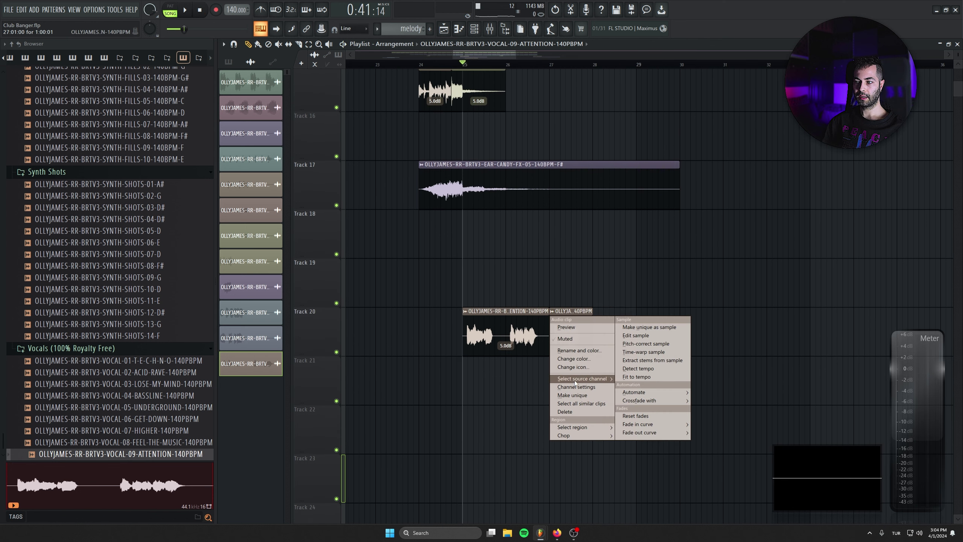
left_click(579, 396)
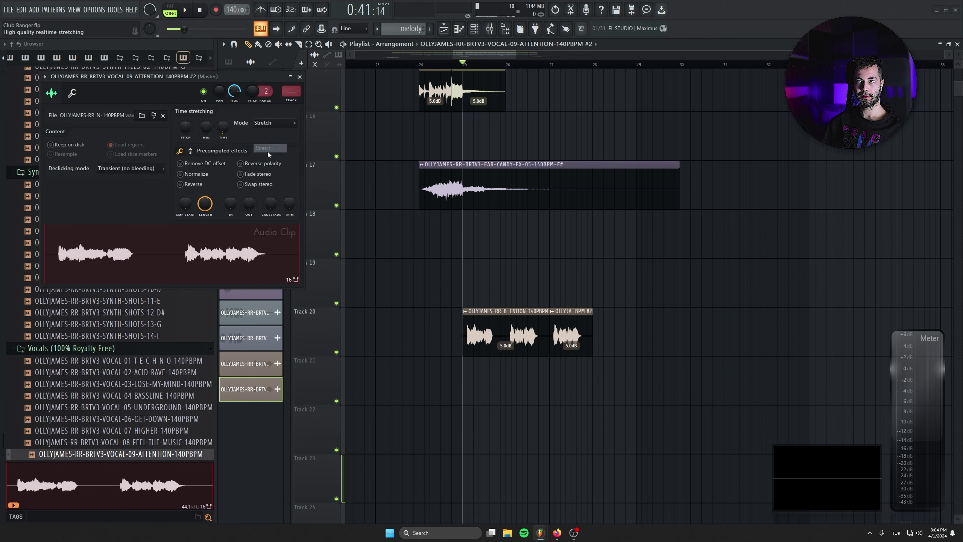
Step: Set the unique vocal's stretch mode to Stretch Pro with a formant shift of -400 cents, auditioning Track 20 soloed from bar 25
key("space")
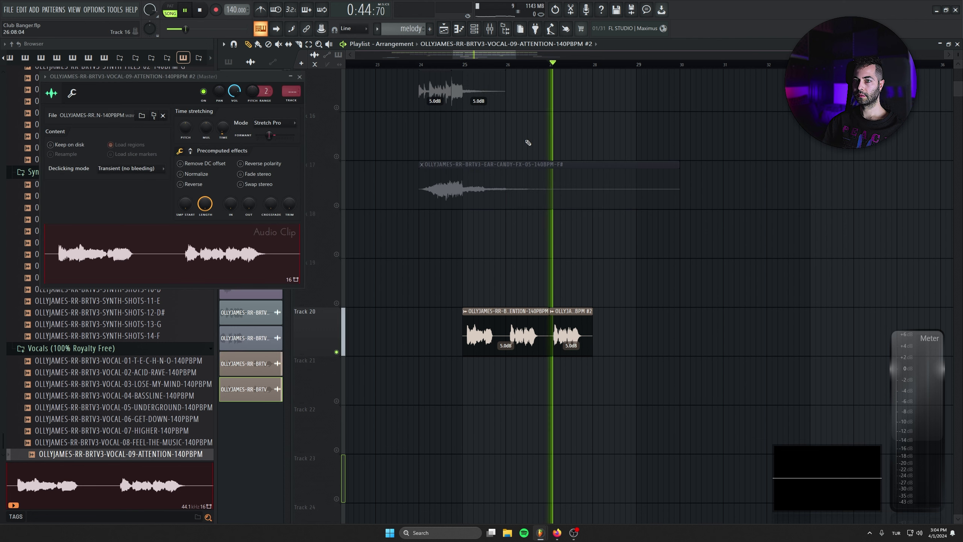
key("space")
left_click_drag(275, 135, 272, 136)
key("space")
key("space")
key("space")
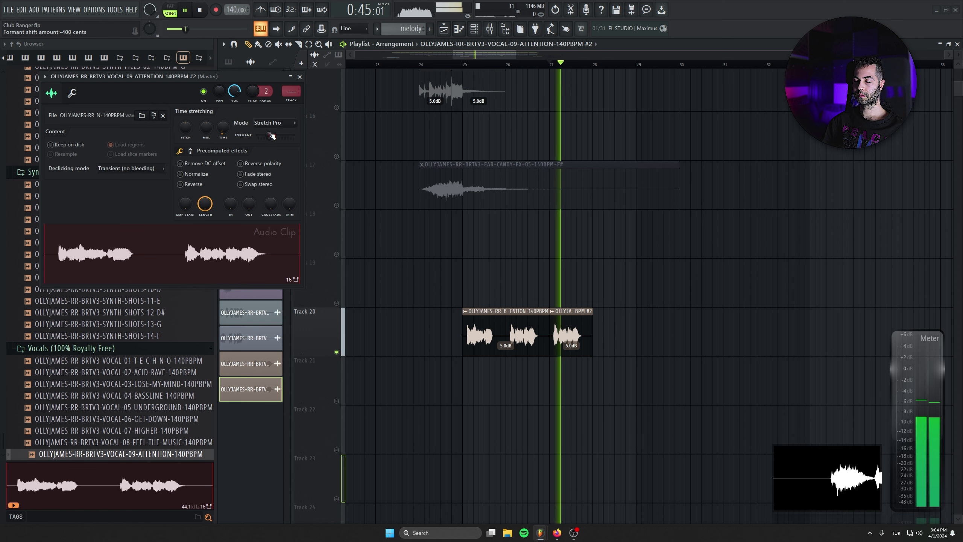
key("space")
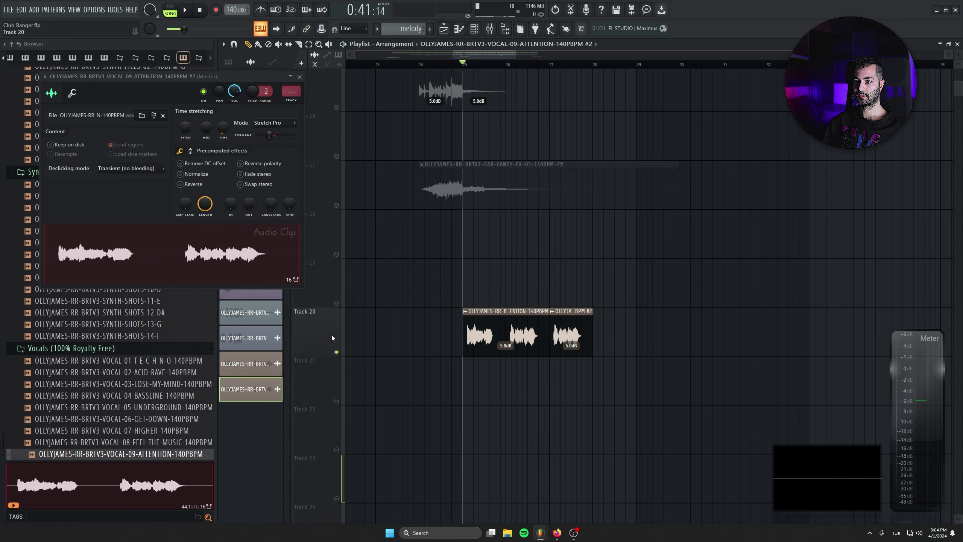
key("space")
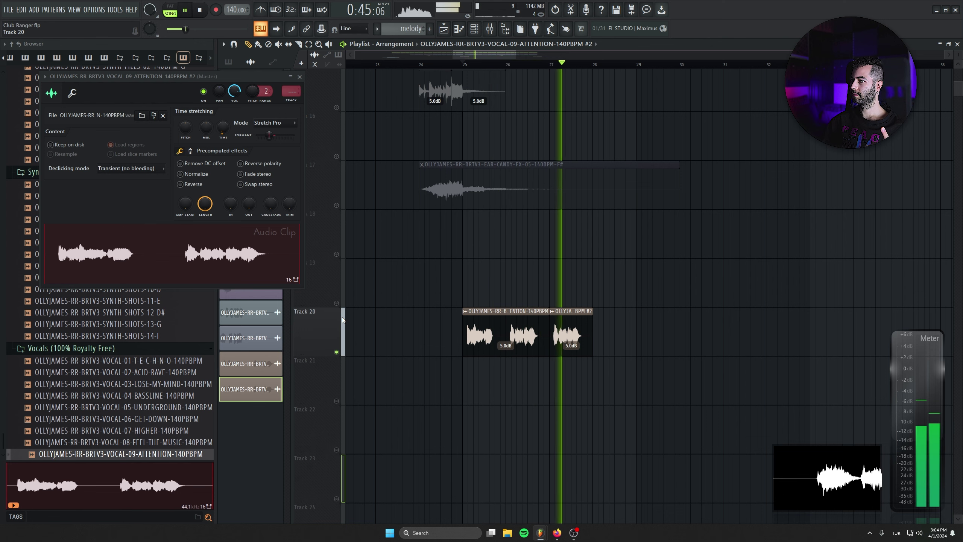
Step: Route both the original and the unique ATTENTION vocal clips to mixer track 55, Main Vox
key("space")
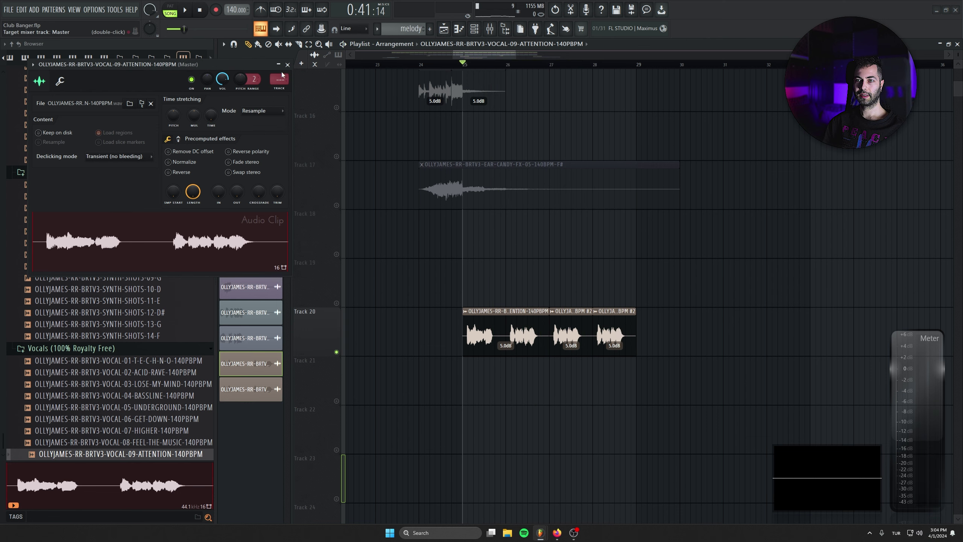
double_click(280, 80)
left_click_drag(279, 80, 279, 152)
right_click(283, 83)
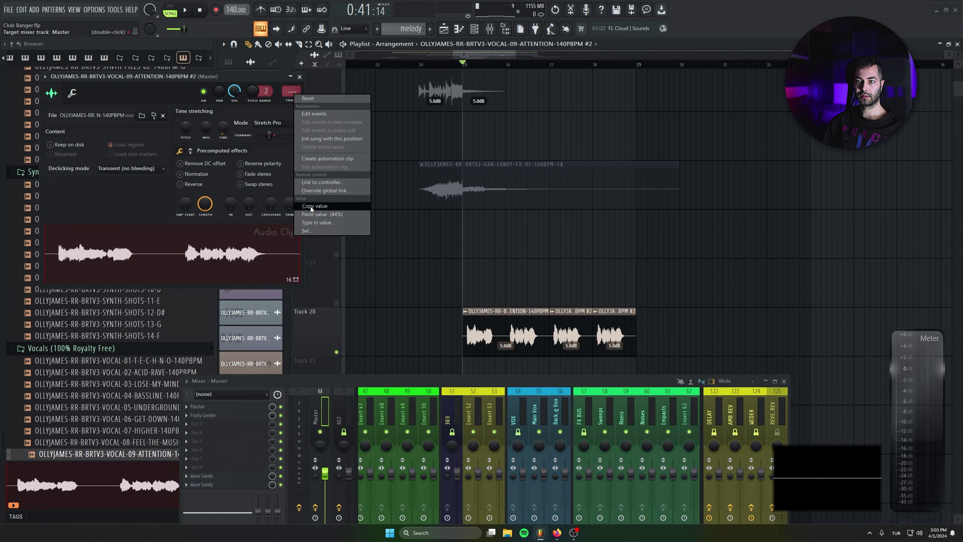
left_click(315, 214)
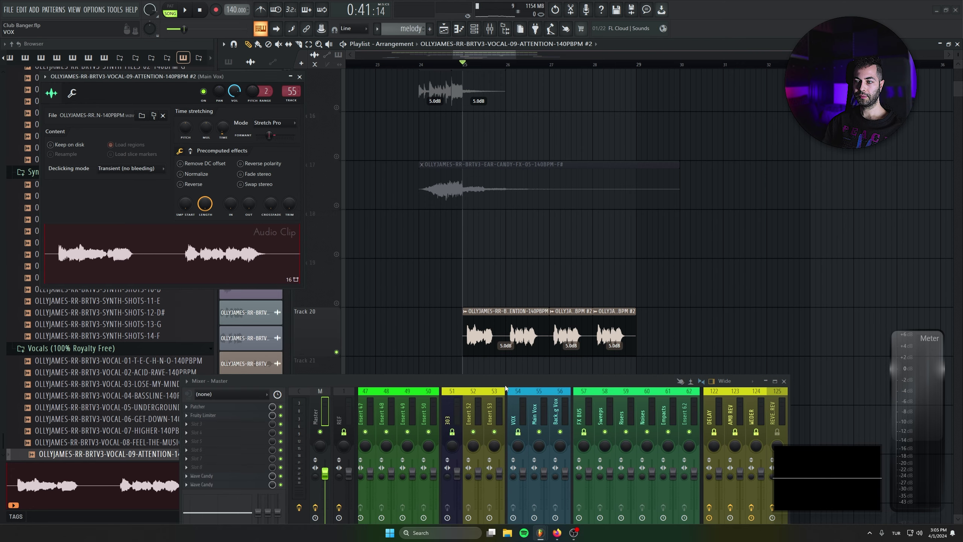
Step: Load DST and FabFilter Pro-Q 3 on the VOX mixer channel, with a low cut at 150 Hz
left_click_drag(505, 384, 493, 351)
left_click(242, 375)
left_click(292, 165)
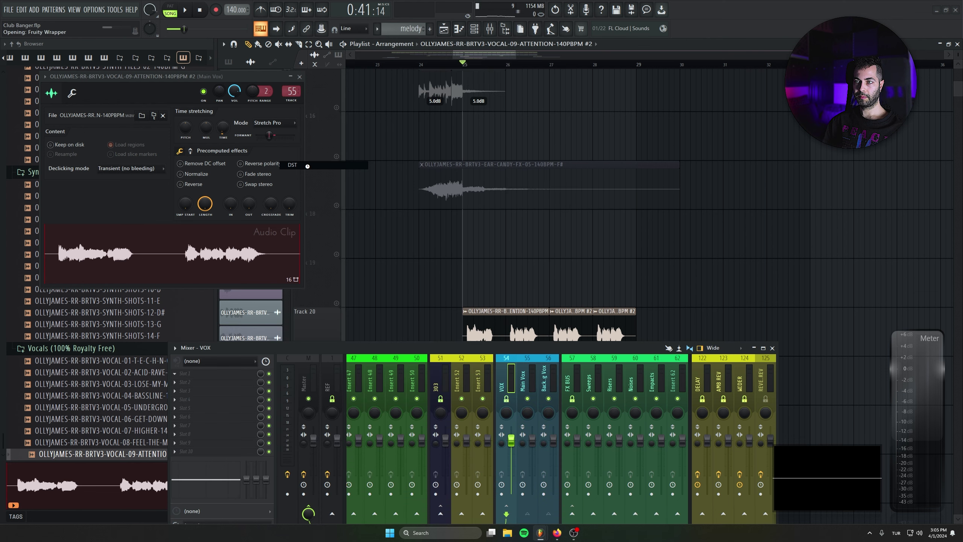
left_click(228, 381)
mouse_move(228, 327)
left_click(320, 215)
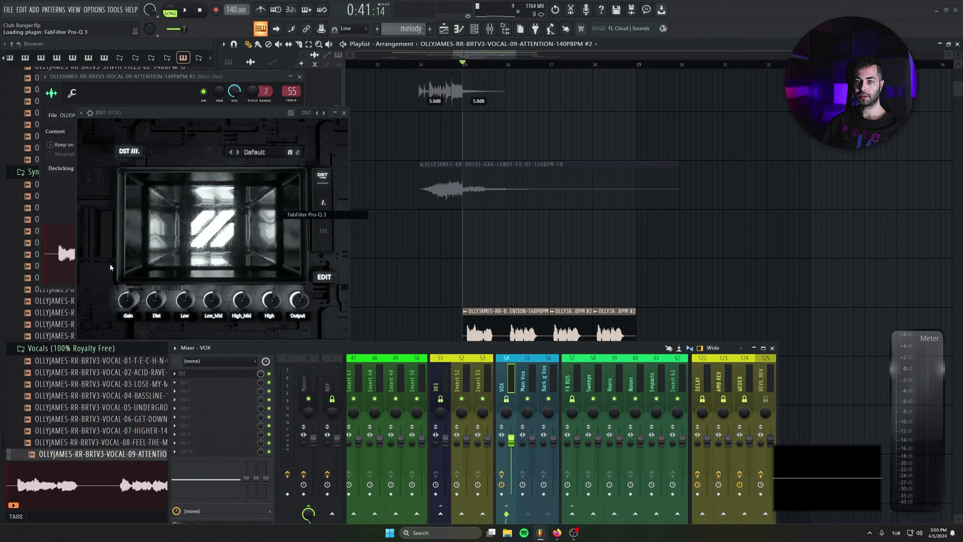
left_click(113, 235)
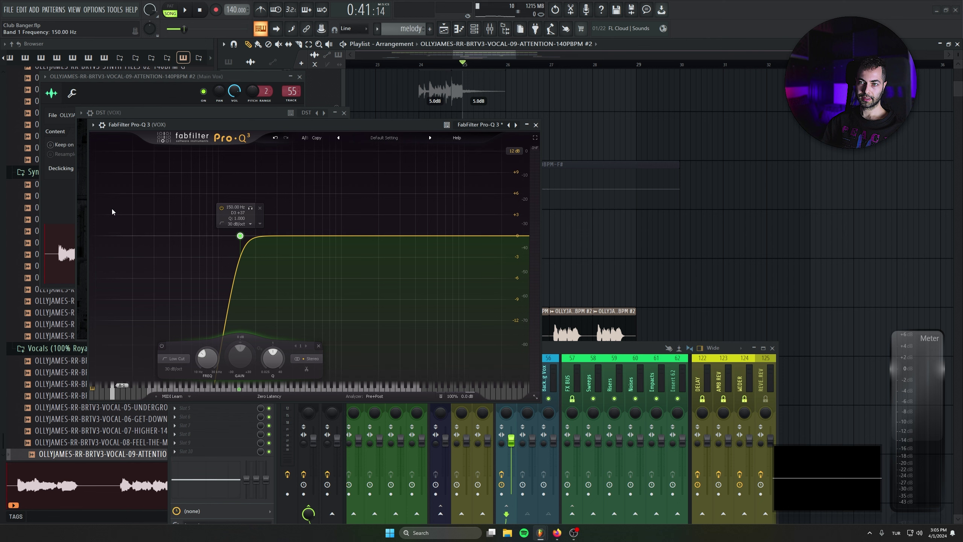
key("Escape")
key("space")
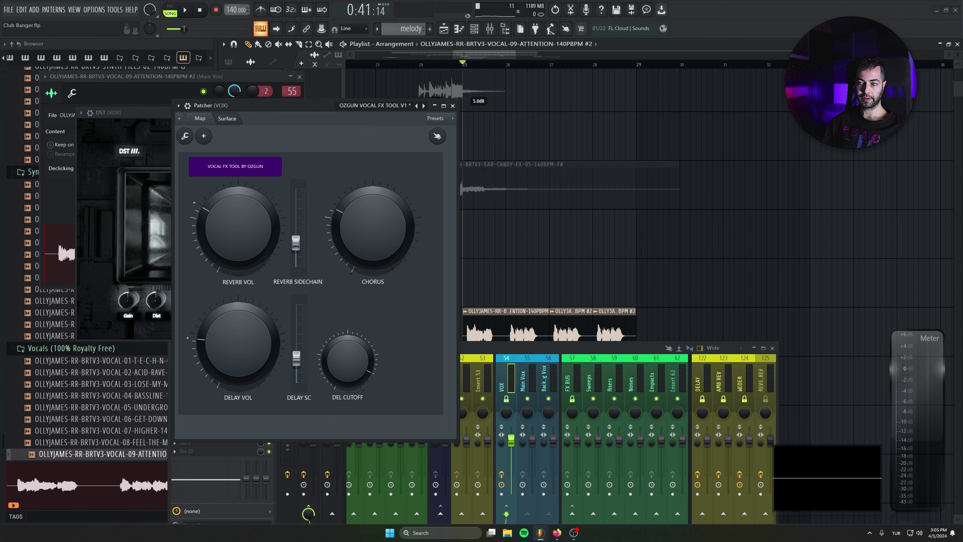
Step: Slightly lower the reverb volume in the VOX channel's OZGUN VOCAL FX TOOL V1 patch and add Kickstart 2 at 40% mix
left_click_drag(294, 105, 292, 89)
key("space")
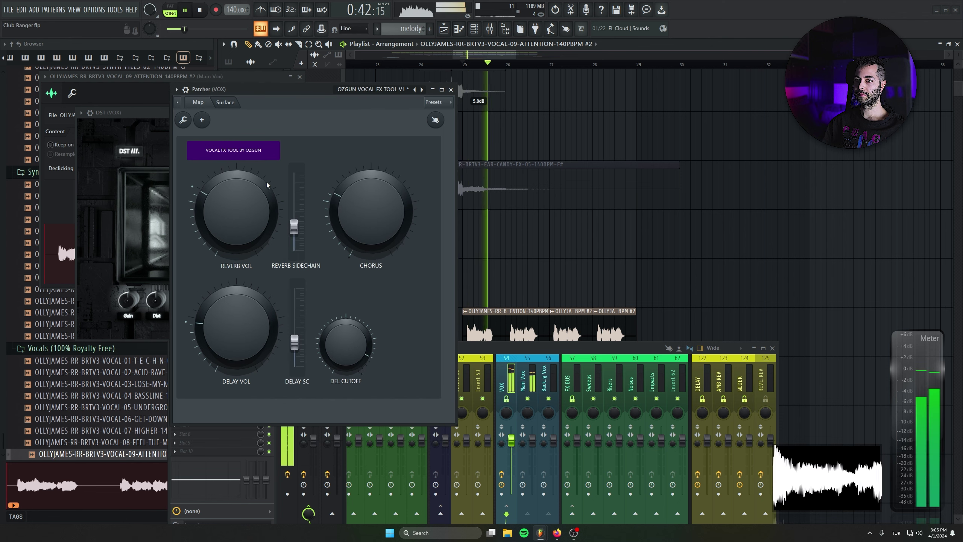
left_click_drag(256, 211, 256, 216)
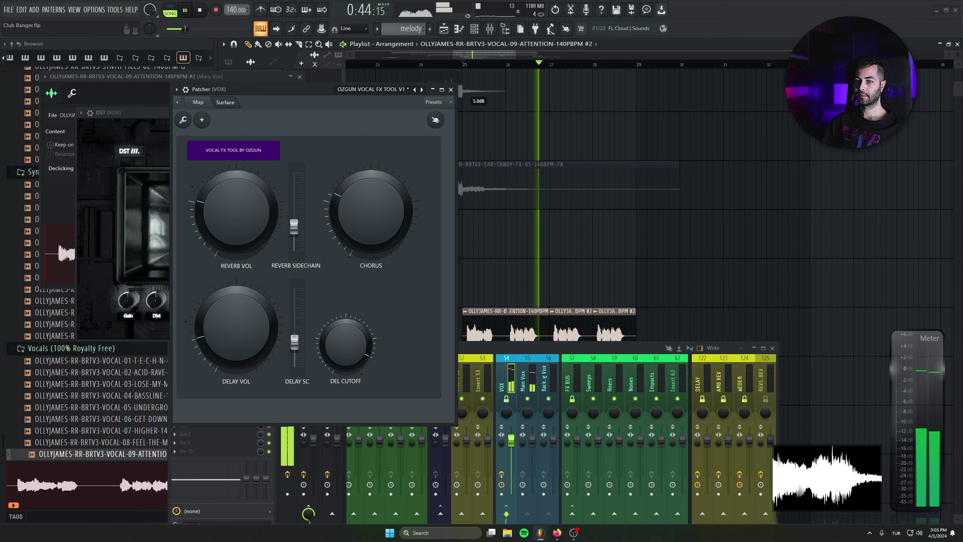
left_click(450, 89)
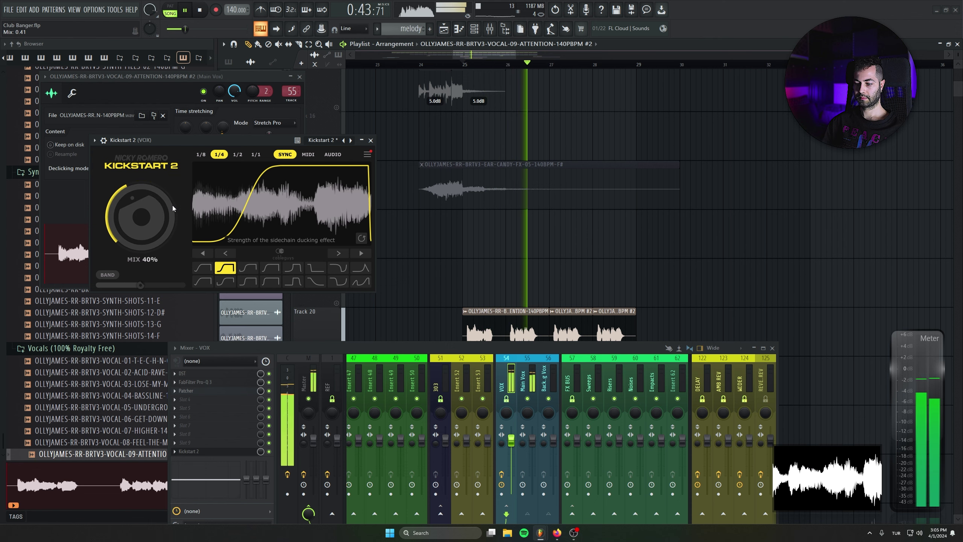
key("F12")
left_click(443, 28)
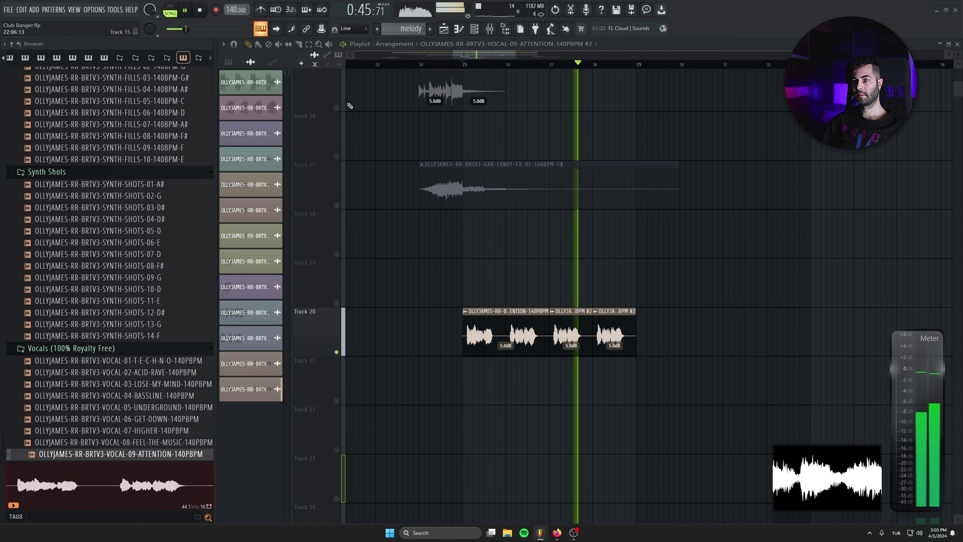
Step: Delete the stray vocal clip near bar 39 on Track 20 and move the four-bar vocal phrase to bar 9
scroll(508, 264, "down", 2)
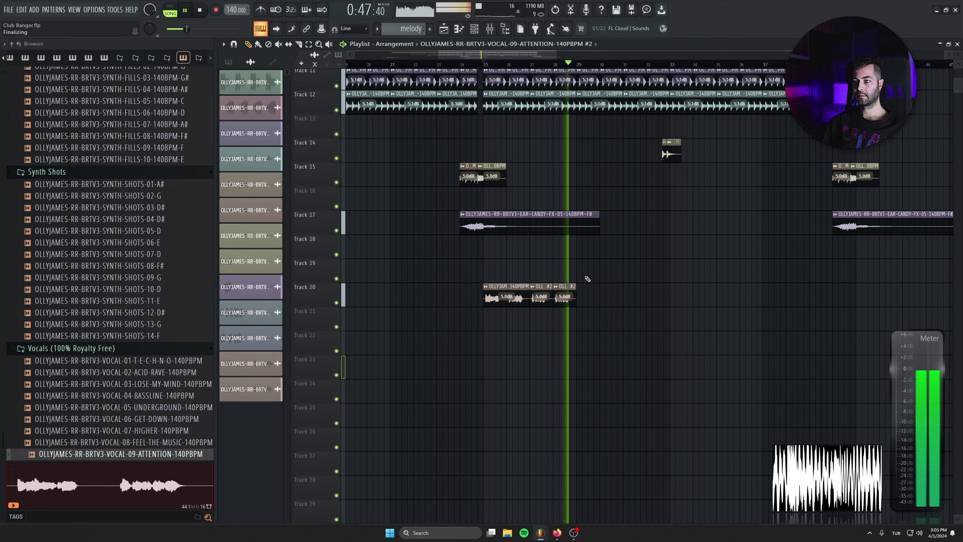
scroll(588, 280, "down", 3)
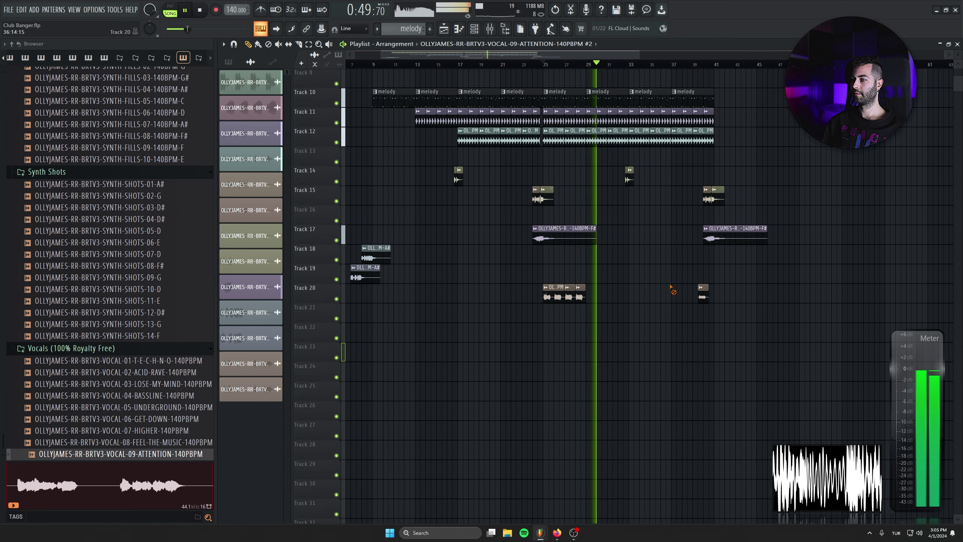
right_click(704, 290)
left_click_drag(670, 330, 723, 489)
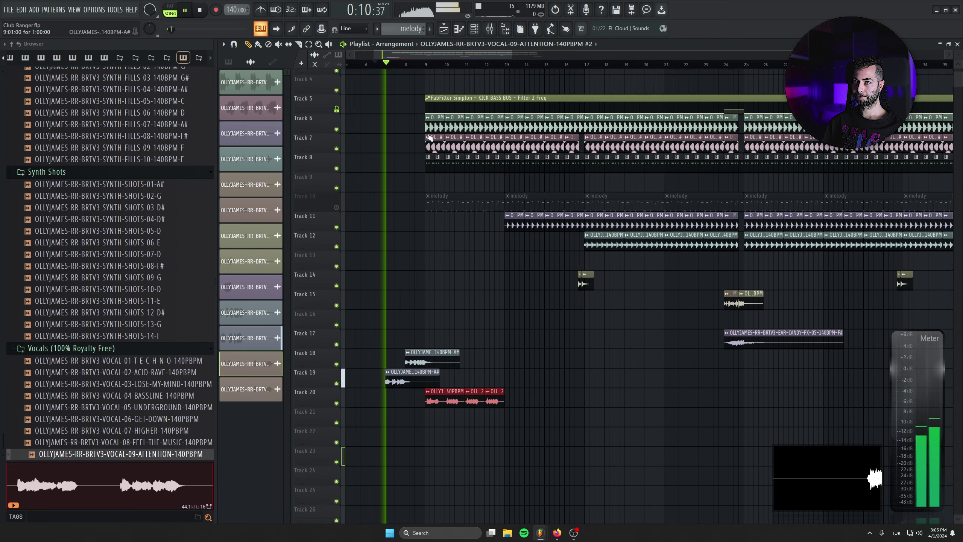
Step: Audition the vocal phrase from bar 9 against the beat and lower the VOX channel's fader slightly
scroll(428, 138, "down", 1)
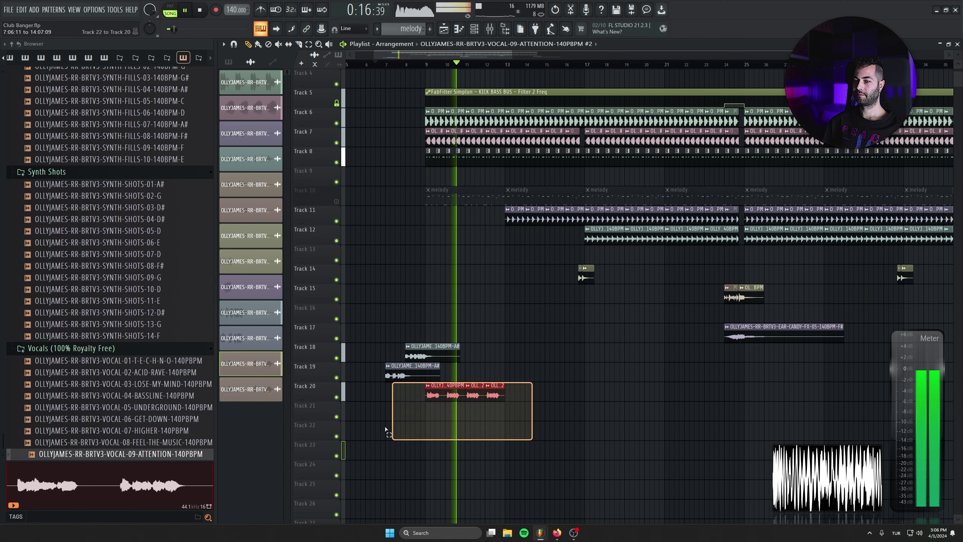
scroll(465, 414, "down", 1)
scroll(435, 425, "up", 2)
scroll(435, 426, "up", 1)
left_click(490, 29)
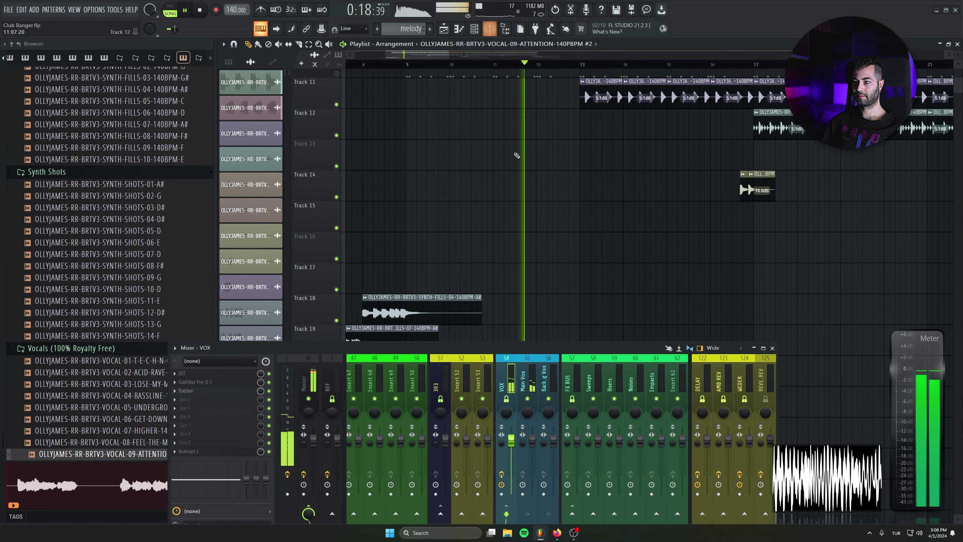
left_click_drag(512, 438, 512, 448)
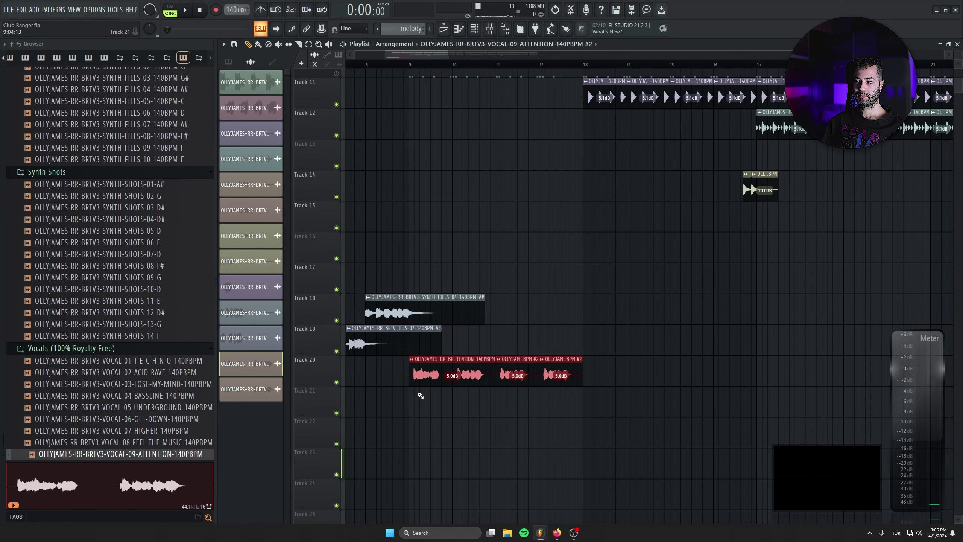
Step: Duplicate the four-bar vocal phrase to bar 13 on Track 20 and save the project
left_click_drag(447, 370, 633, 369)
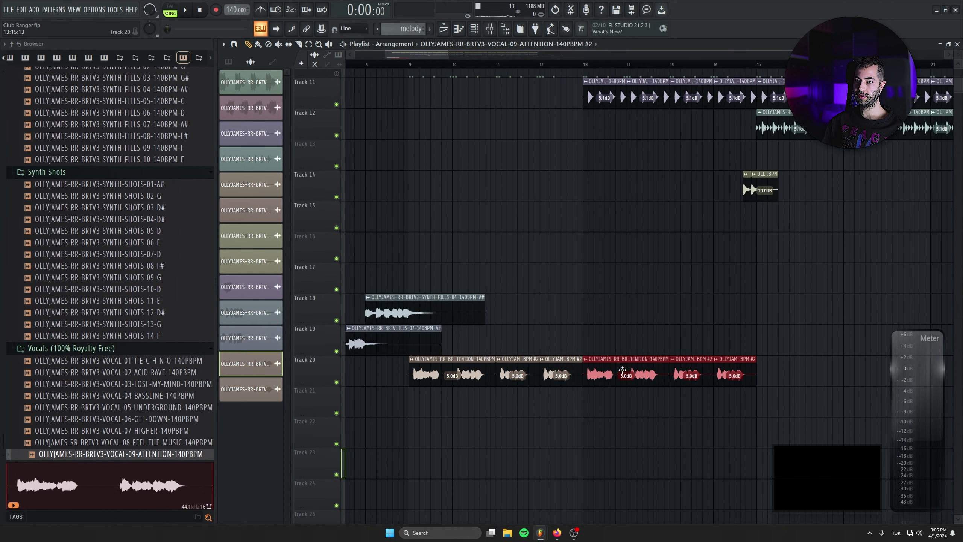
key("ctrl+s")
Step: Unmute the melody on Track 10
scroll(623, 393, "down", 3)
scroll(552, 337, "up", 5)
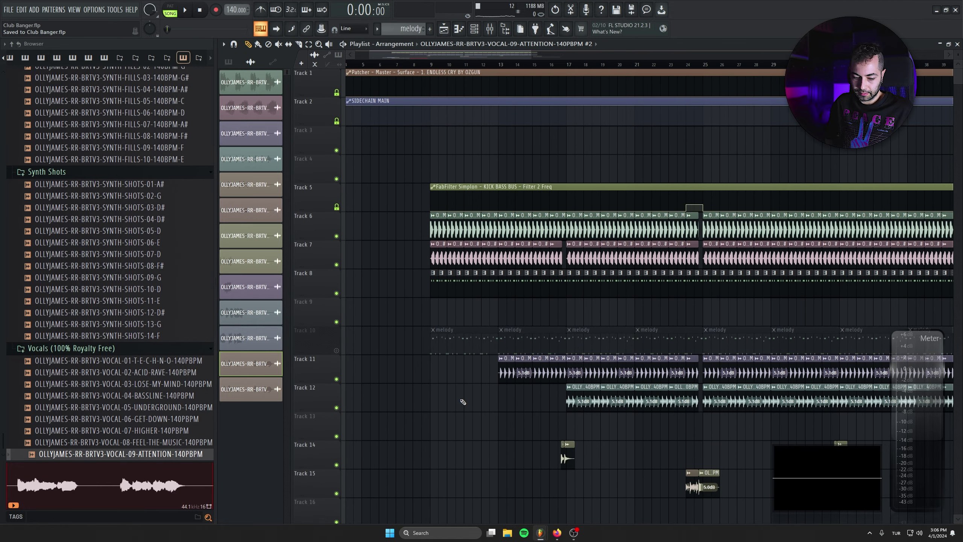
scroll(421, 266, "down", 4)
left_click(336, 236)
scroll(458, 285, "down", 5)
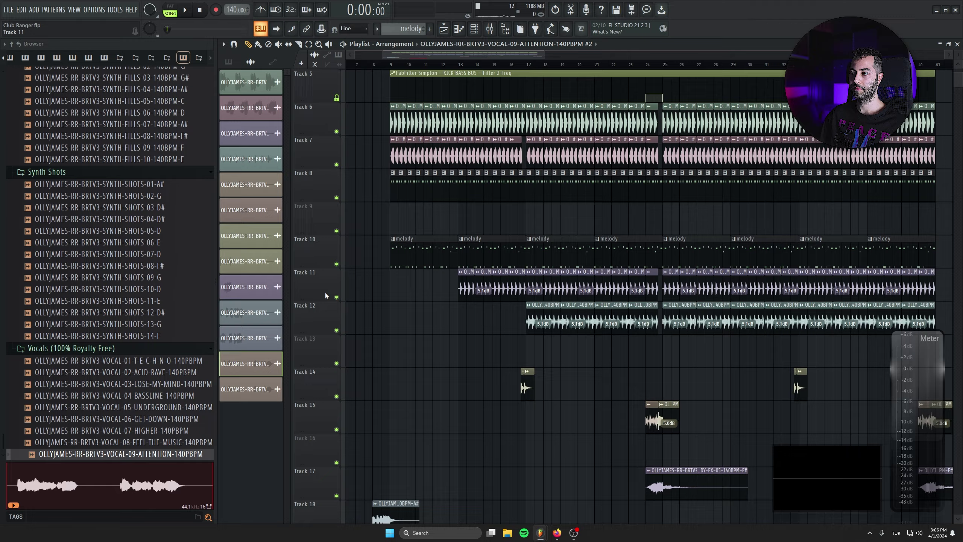
scroll(455, 329, "down", 3)
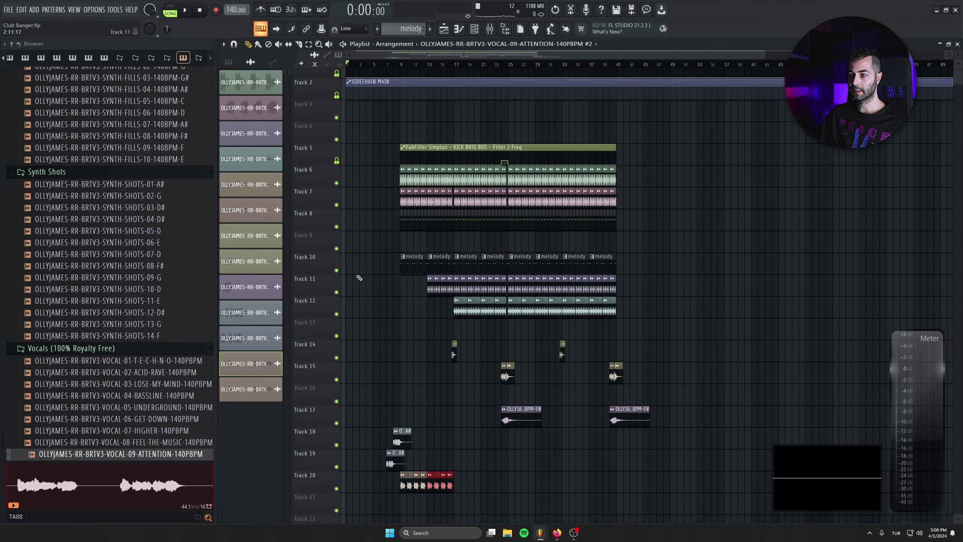
mouse_move(689, 417)
left_mouse_down()
mouse_move(402, 130)
mouse_move(360, 129)
left_mouse_up()
scroll(466, 396, "up", 3)
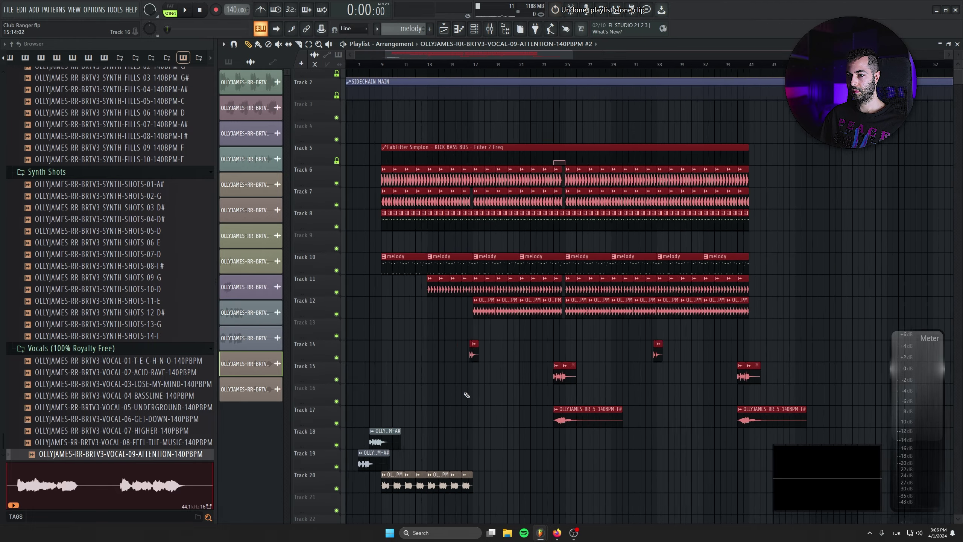
scroll(478, 392, "up", 2)
key("ctrl+z")
Step: Duplicate the eight-bar vocal section on Track 20 so that it also fills bars 17 to 25
left_click_drag(558, 379, 580, 294)
left_click_drag(544, 383, 400, 362)
key("ctrl+b")
Step: Remove the melody clips before bar 25 on Track 10
left_click_drag(623, 90, 621, 285)
left_click(558, 66)
left_click_drag(603, 330, 451, 331)
left_click_drag(456, 289, 261, 225)
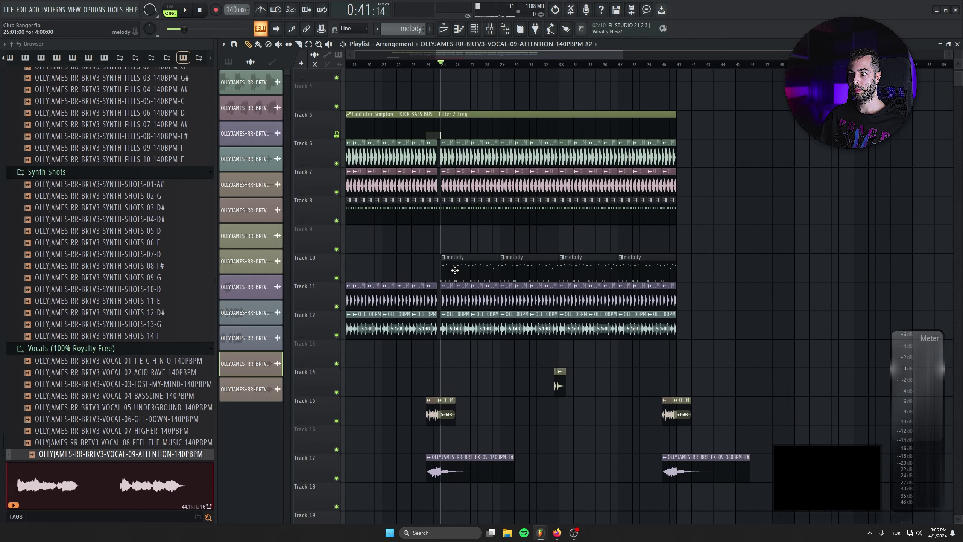
Step: Copy eight bars of the Track 6 and Track 7 clips and paste them at bar 41
scroll(454, 243, "up", 2)
scroll(591, 151, "up", 3)
left_click(679, 64)
left_click_drag(634, 220, 584, 119)
scroll(583, 120, "down", 3)
left_click_drag(434, 265, 544, 274)
left_click_drag(467, 287, 339, 320)
scroll(629, 340, "down", 1)
key("ctrl+v")
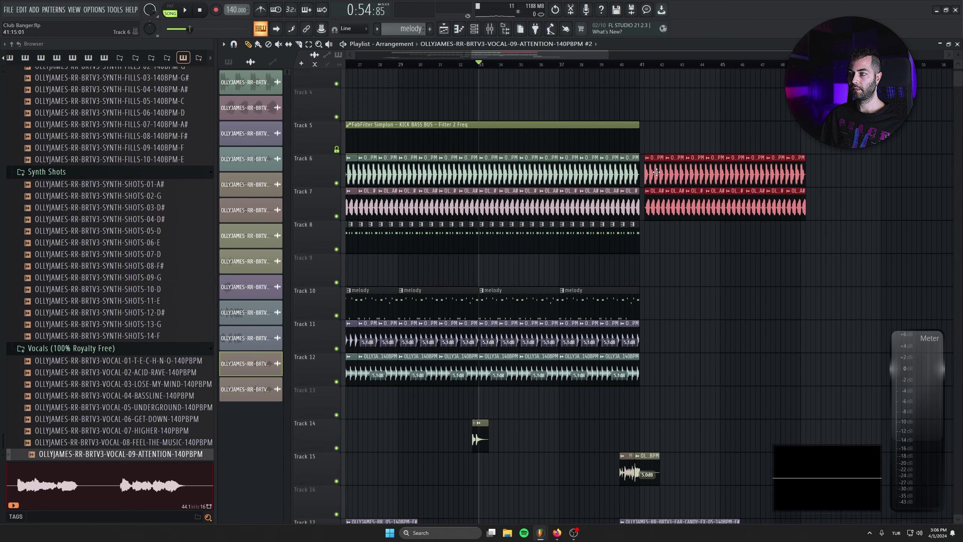
Step: Duplicate the last eight bars of Tracks 8, 10, 11 and 12 so that they extend to bar 49
left_click_drag(694, 244, 481, 238)
key("ctrl+b")
left_click_drag(667, 421, 718, 217)
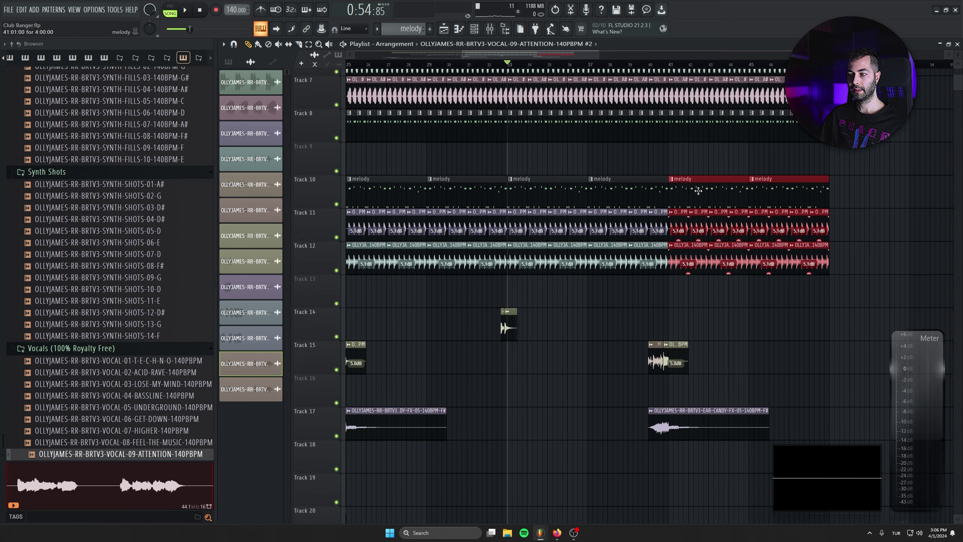
Step: Move the final fills on Tracks 14 and 15 eight bars later, to just before bar 41 and to bar 48
scroll(705, 238, "down", 3)
scroll(627, 288, "down", 1)
left_click_drag(647, 247, 651, 335)
scroll(651, 335, "up", 4)
left_click_drag(754, 328, 742, 339)
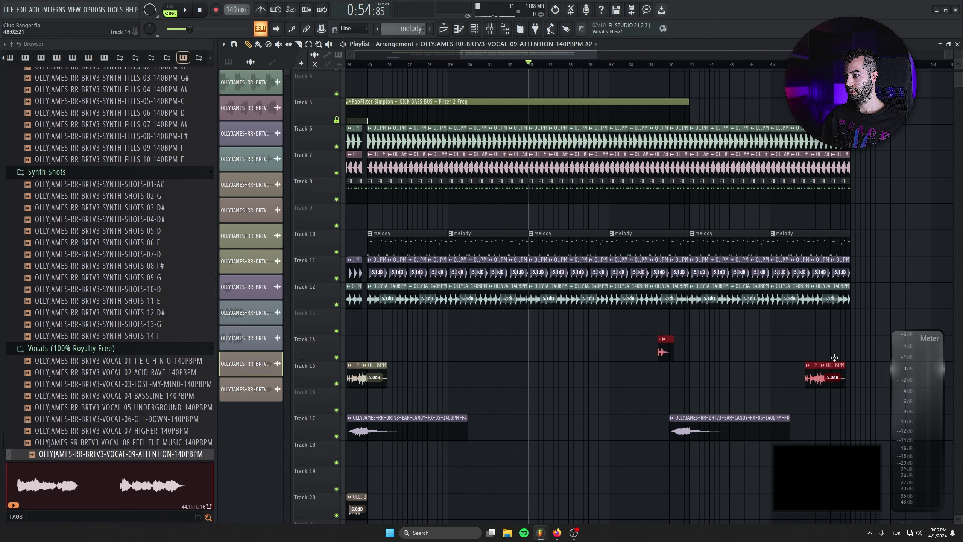
left_click(857, 366)
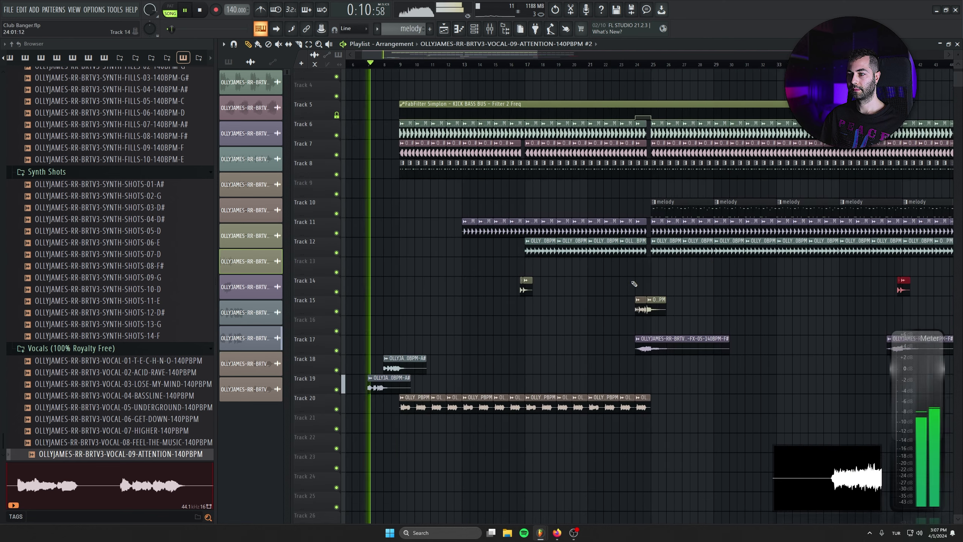
Step: Play the arrangement from before bar 9 and insert one empty track above Track 11
scroll(632, 282, "up", 2)
left_click_drag(625, 265, 668, 243)
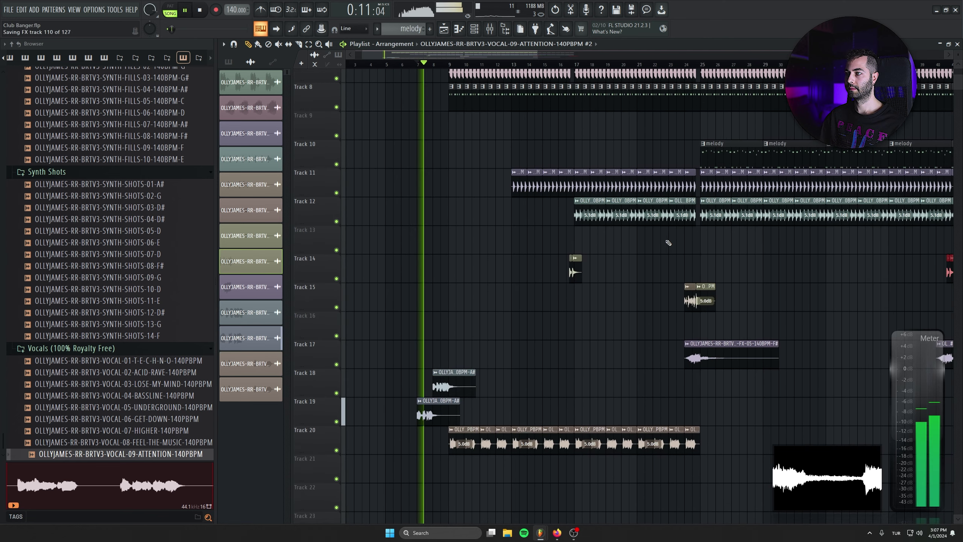
left_click_drag(603, 96, 448, 164)
right_click(331, 239)
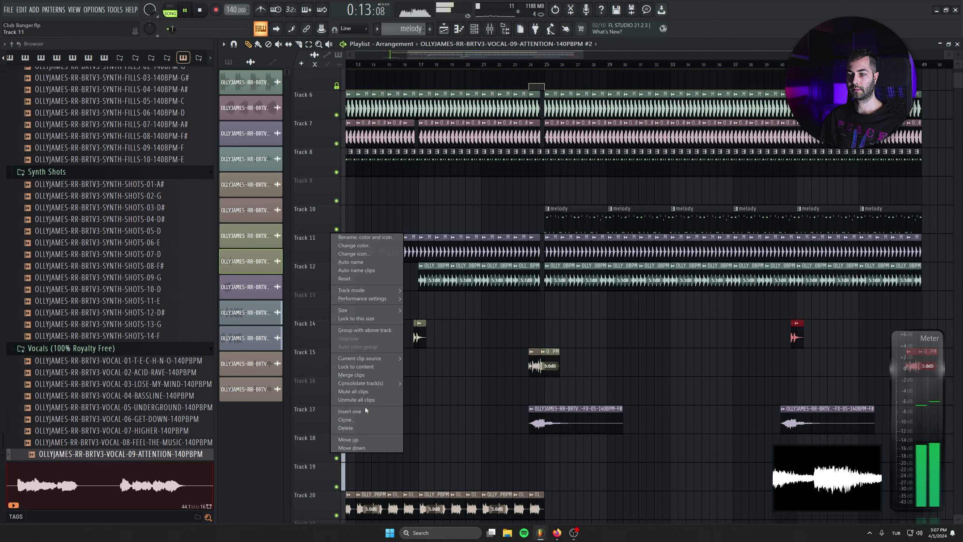
left_click(349, 411)
Step: Load FabFilter Simplon in slot 4 of the LD mixer channel and create an automation clip for its Filter 1 frequency
scroll(570, 273, "down", 3)
left_click(489, 32)
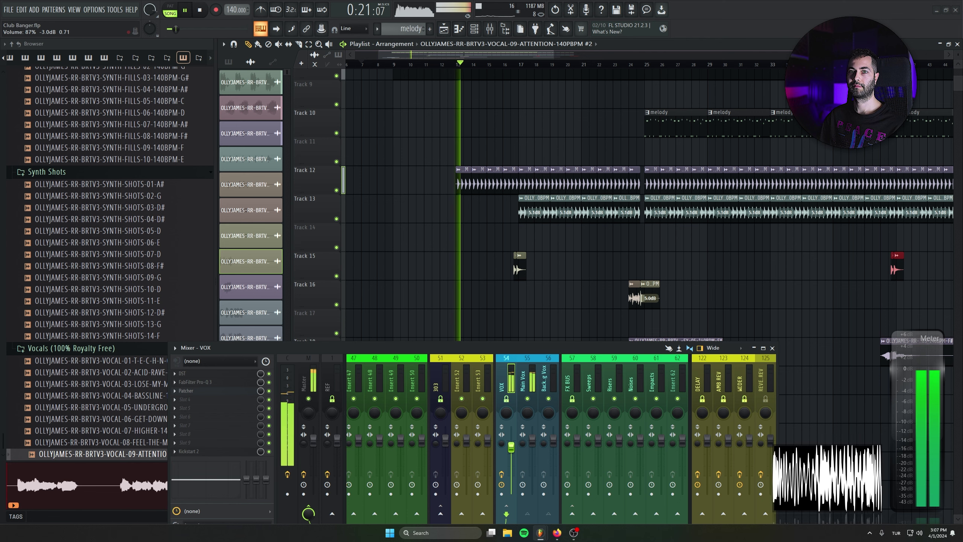
scroll(538, 360, "up", 10)
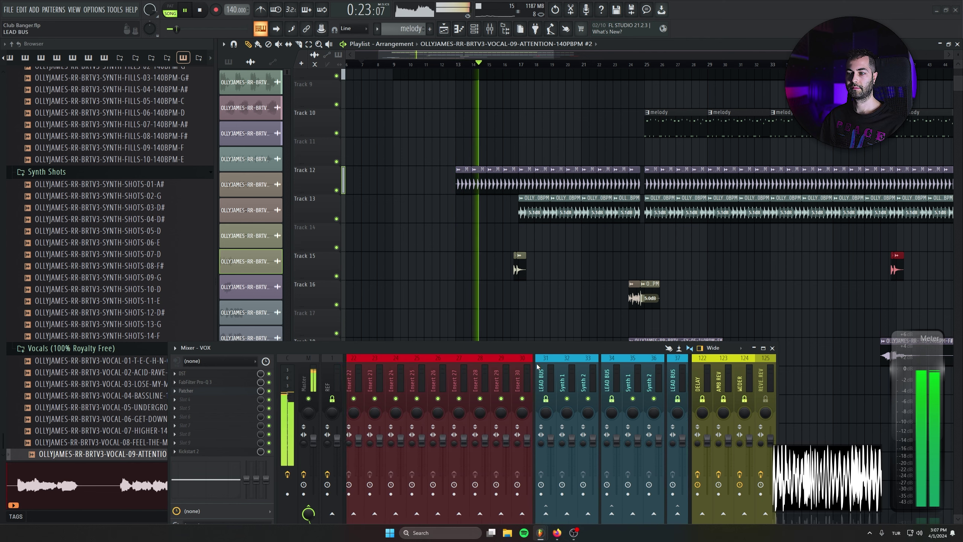
scroll(536, 365, "down", 6)
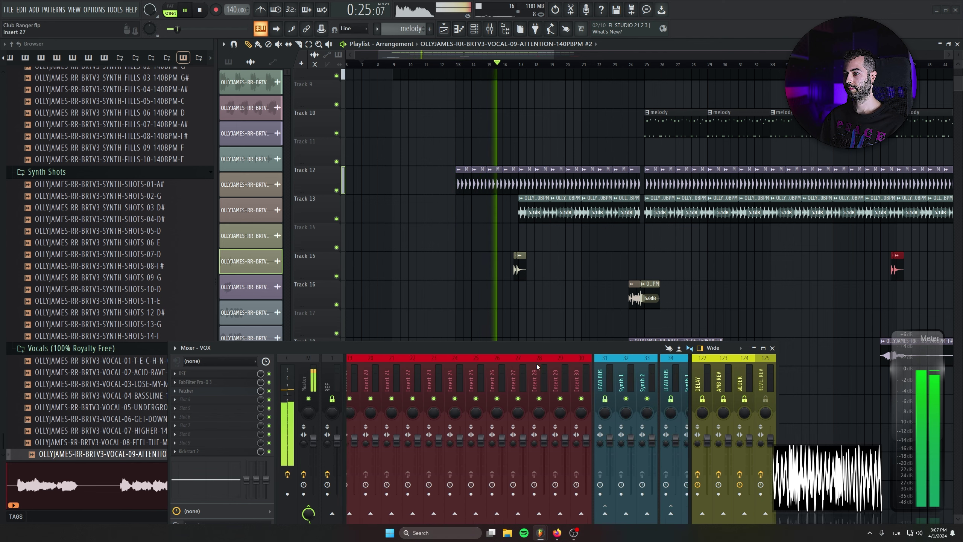
left_click(484, 373)
left_click(234, 401)
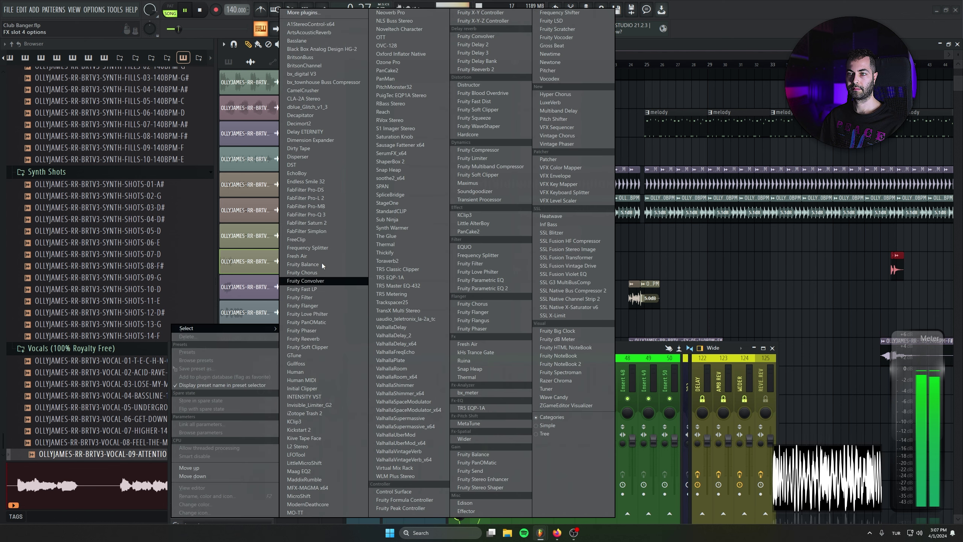
left_click(325, 230)
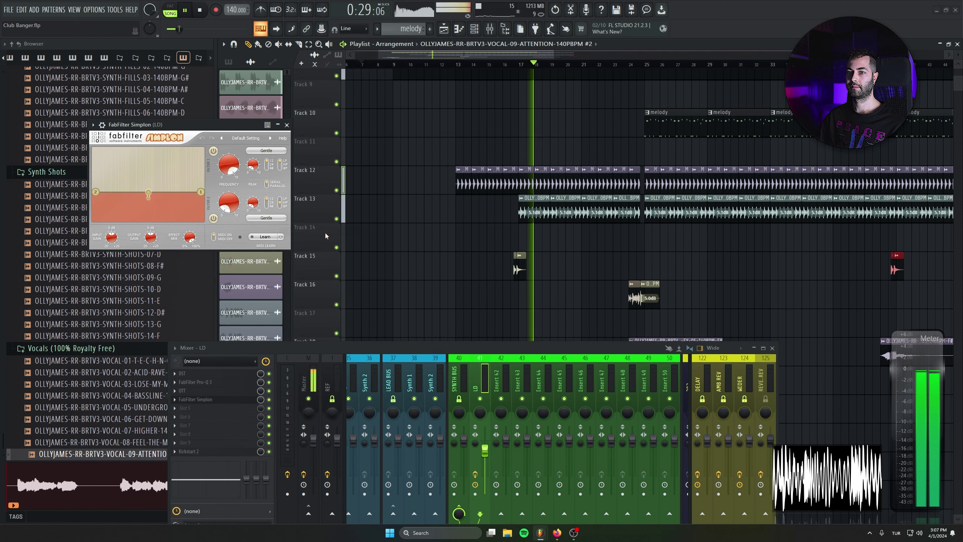
right_click(227, 164)
left_click(256, 213)
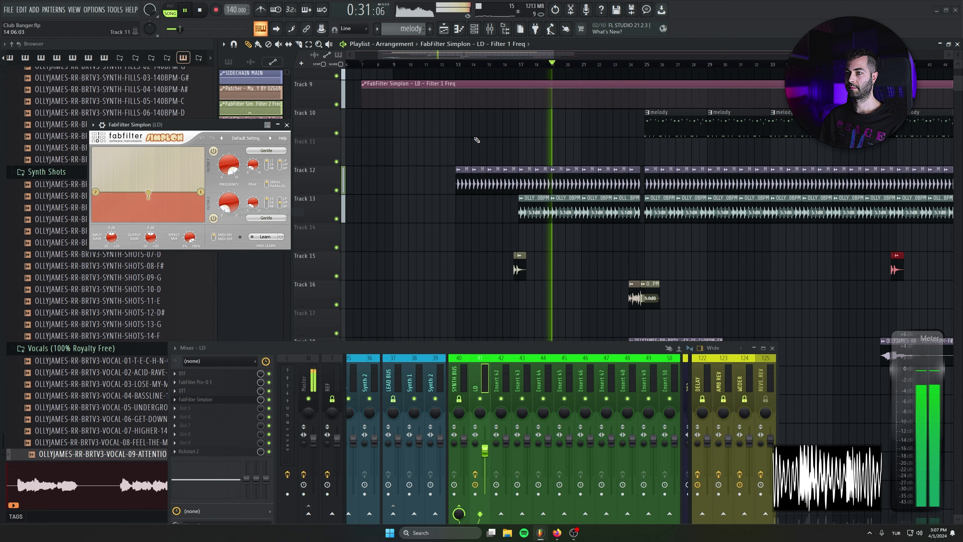
Step: Move the LD Filter 1 Freq automation to Track 10 below the melody, dipping at bar 25 and rising back by bar 33
left_click_drag(318, 212, 325, 183)
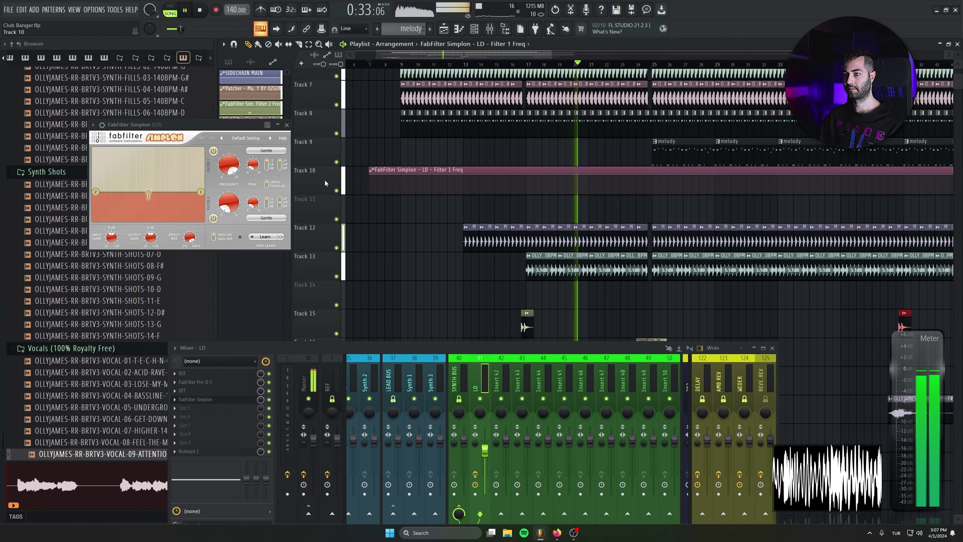
scroll(623, 211, "up", 4)
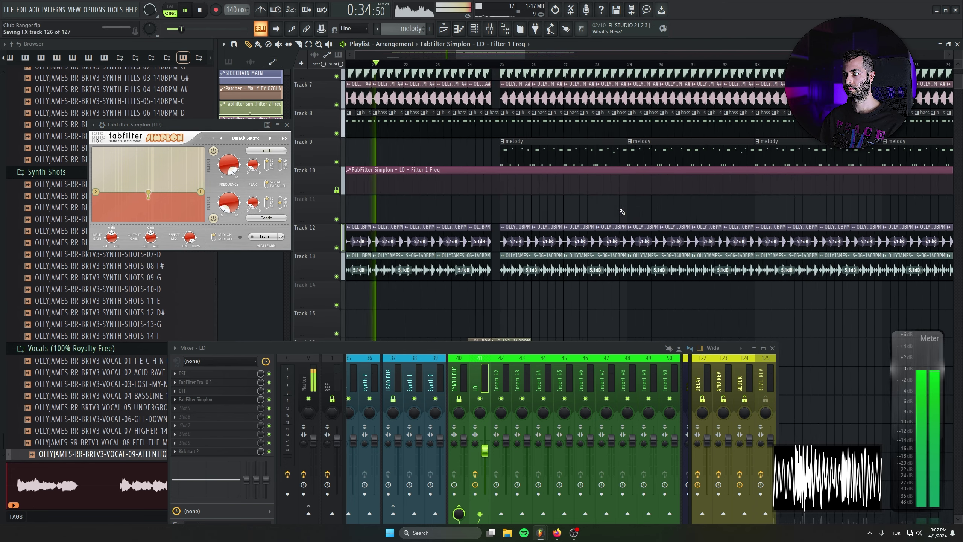
right_click(392, 186)
right_click(426, 184)
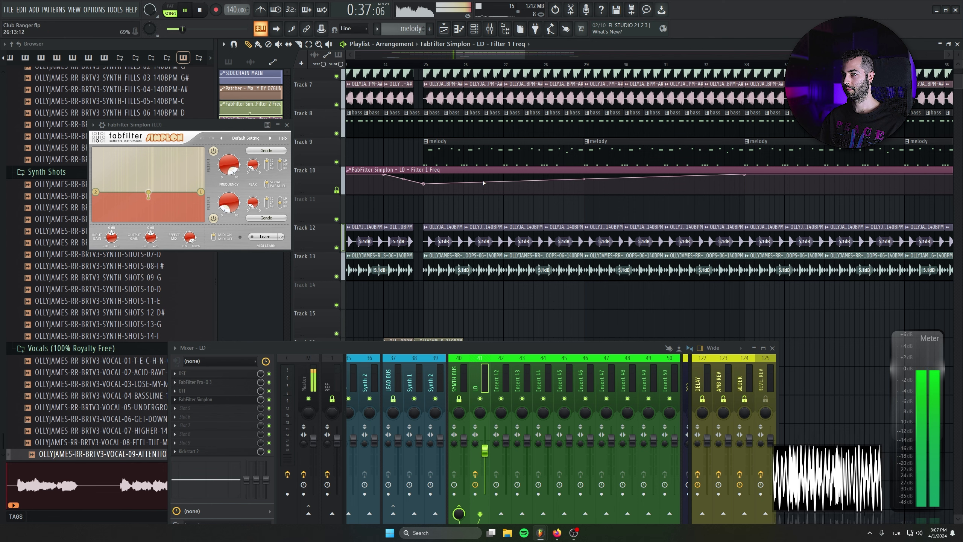
Step: Delete the Track 6 and Track 7 clips in bar 32 to leave a gap before bar 33
left_click_drag(557, 276, 573, 343)
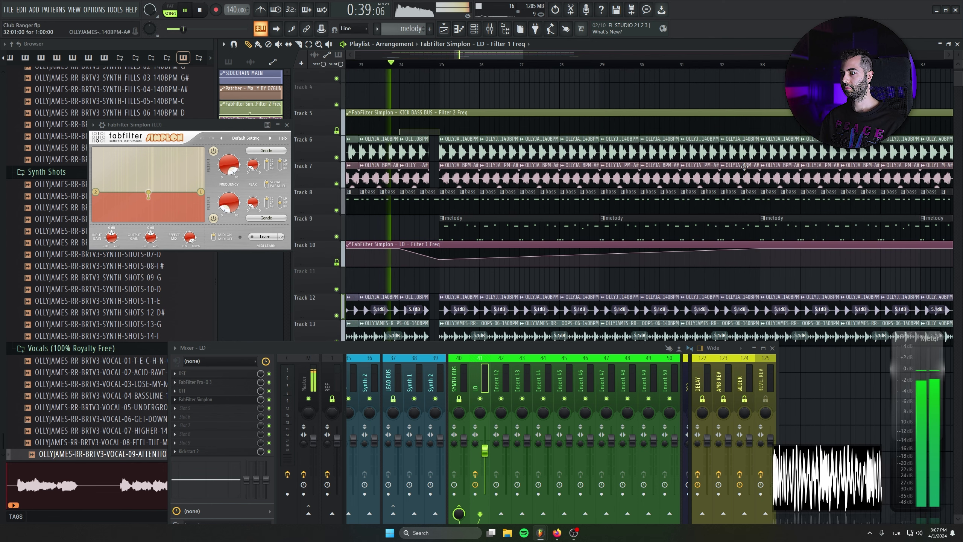
right_click(744, 175)
right_click(747, 152)
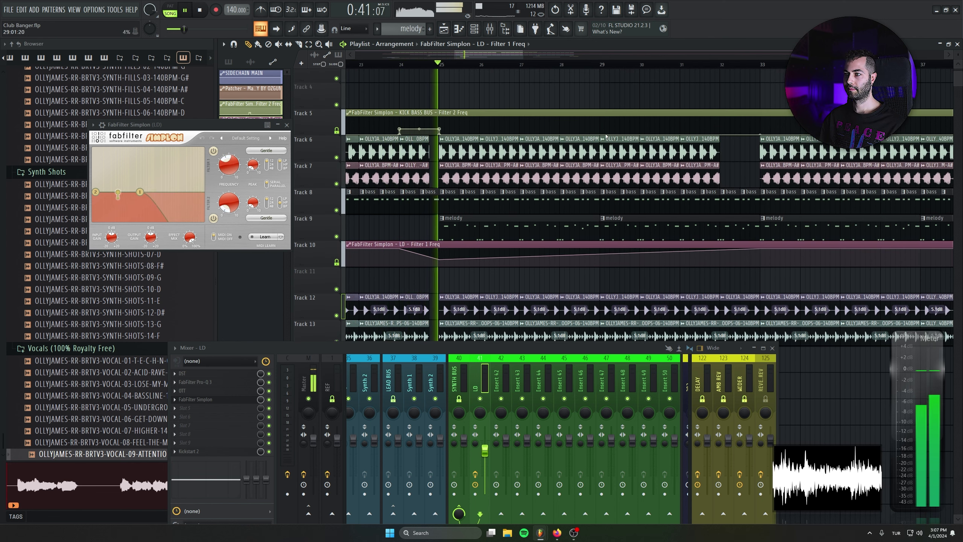
Step: Ramp the KICK BASS BUS Filter 2 Freq automation up from bar 25 to bar 32 and drop it back at bar 32
right_click(720, 128)
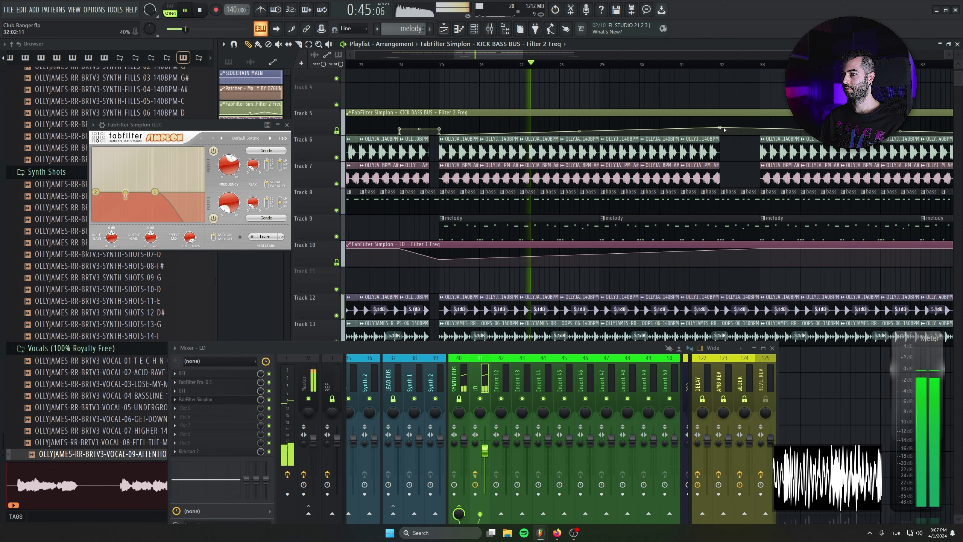
left_click_drag(721, 128, 721, 125)
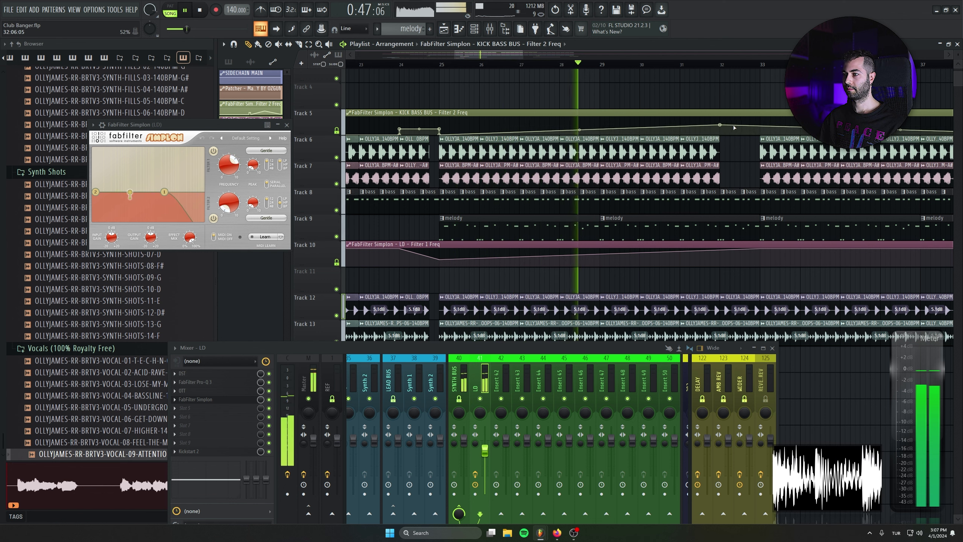
right_click(720, 135)
Step: Delete the Track 12 clip in bar 32 and trim the Track 13 loop to end at bar 32
left_click_drag(745, 189, 724, 122)
scroll(724, 121, "down", 2)
scroll(724, 122, "down", 3)
scroll(724, 121, "left", 2)
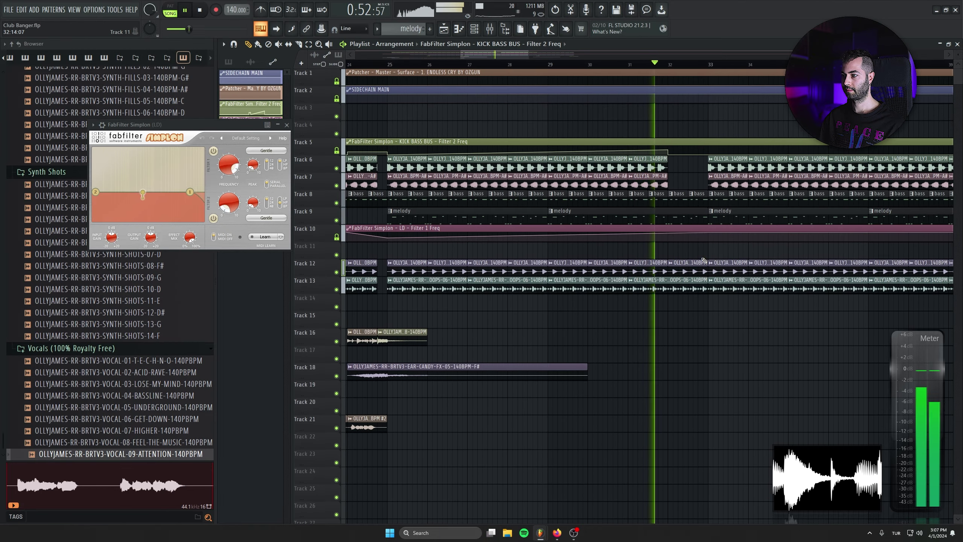
right_click(702, 267)
right_click(698, 287)
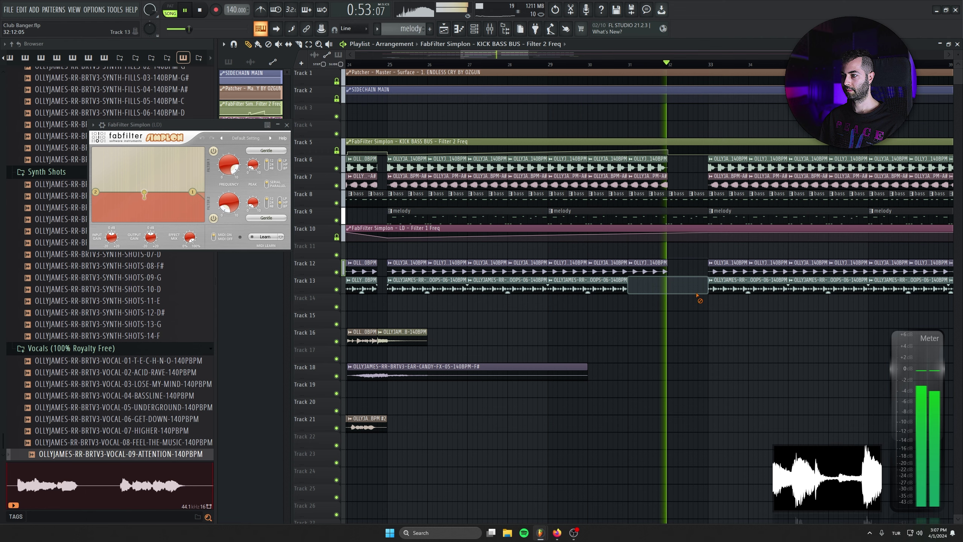
key("ctrl+z")
left_click_drag(707, 283, 668, 282)
key("space")
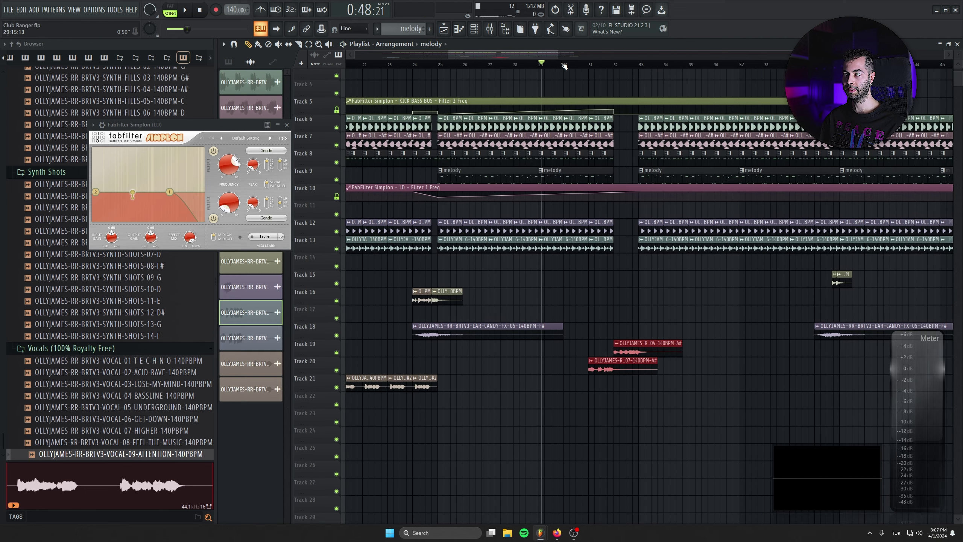
Step: Delete the Track 12 clips between bars 33 and 37 and the Track 13 clips between bars 33 and 41
key("space")
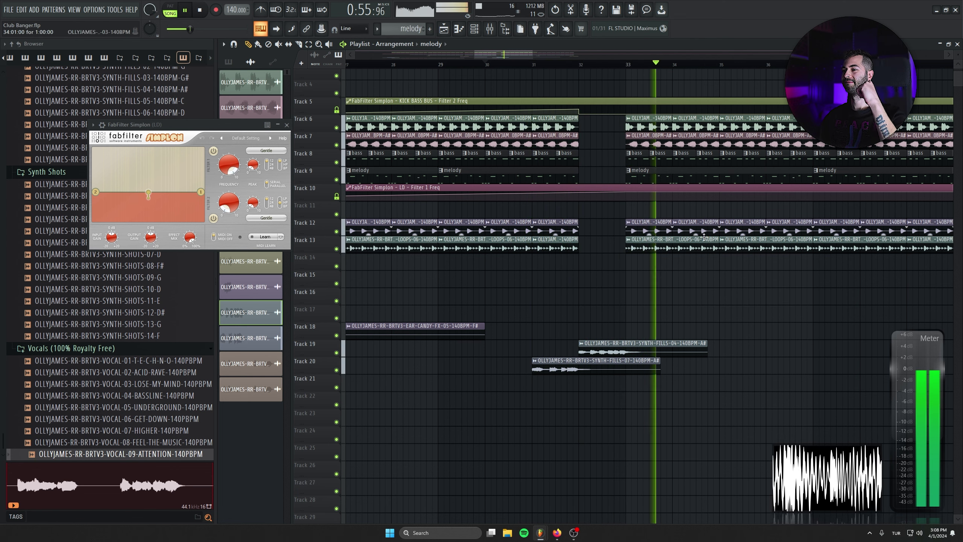
left_click_drag(699, 268, 600, 308)
key("space")
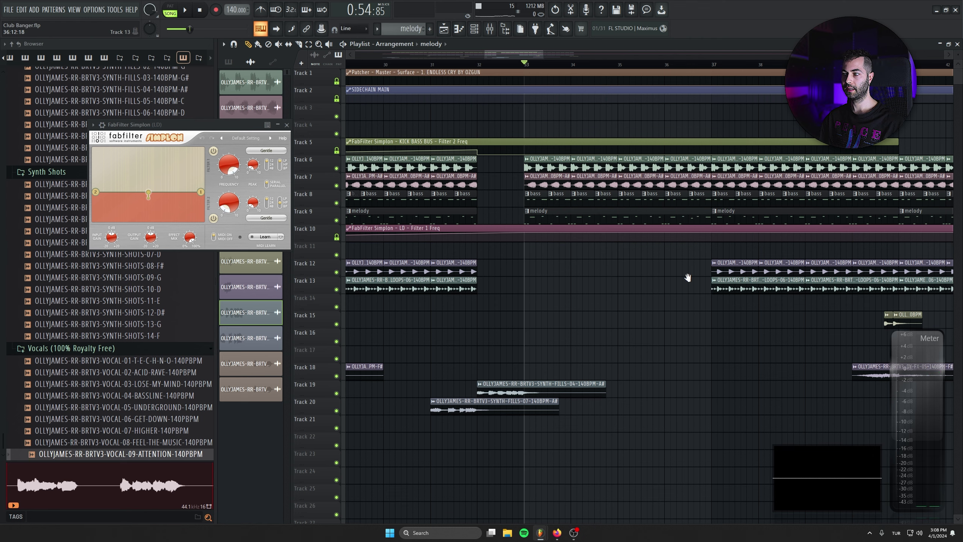
left_click_drag(688, 278, 563, 275)
scroll(563, 275, "down", 3)
scroll(610, 258, "up", 1)
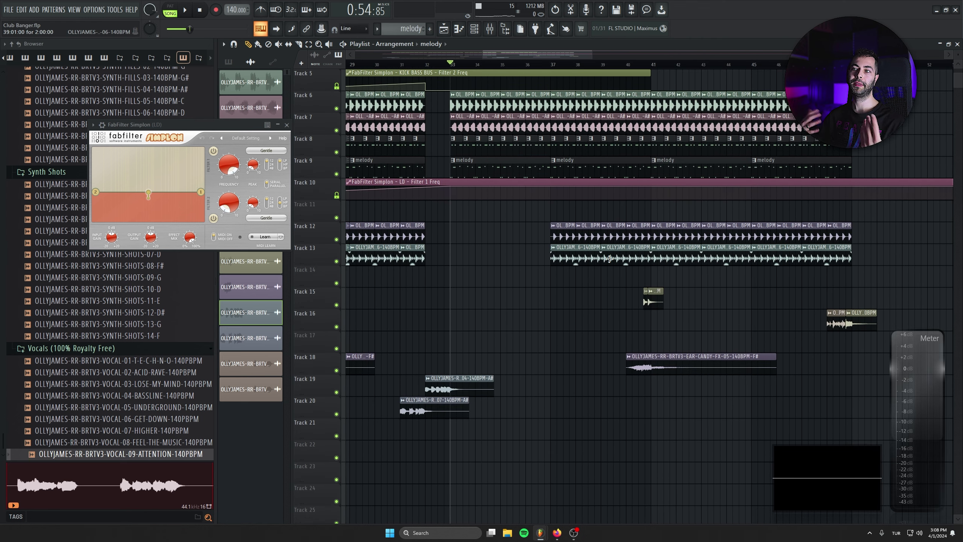
key("space")
right_click(577, 258)
right_click(617, 261)
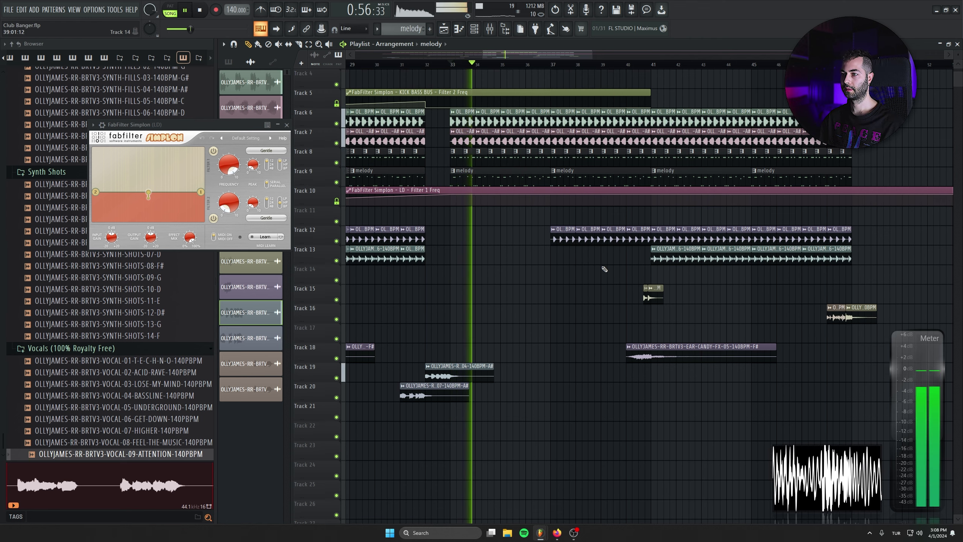
Step: Copy eight bars of the Track 21 vocal clips to bars 41 through 48 on the same track
left_click_drag(602, 269, 659, 251)
scroll(609, 286, "down", 3)
scroll(609, 285, "down", 2)
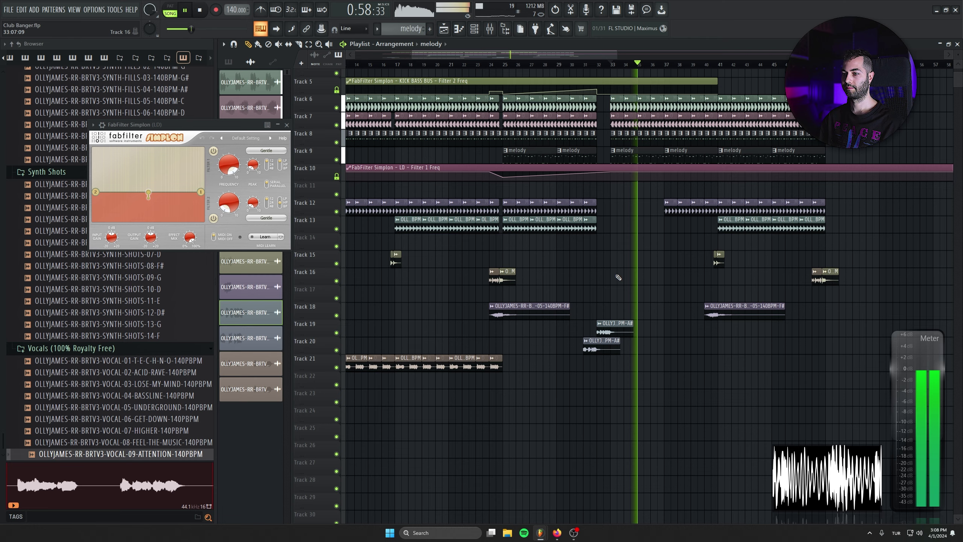
left_click_drag(617, 275, 723, 262)
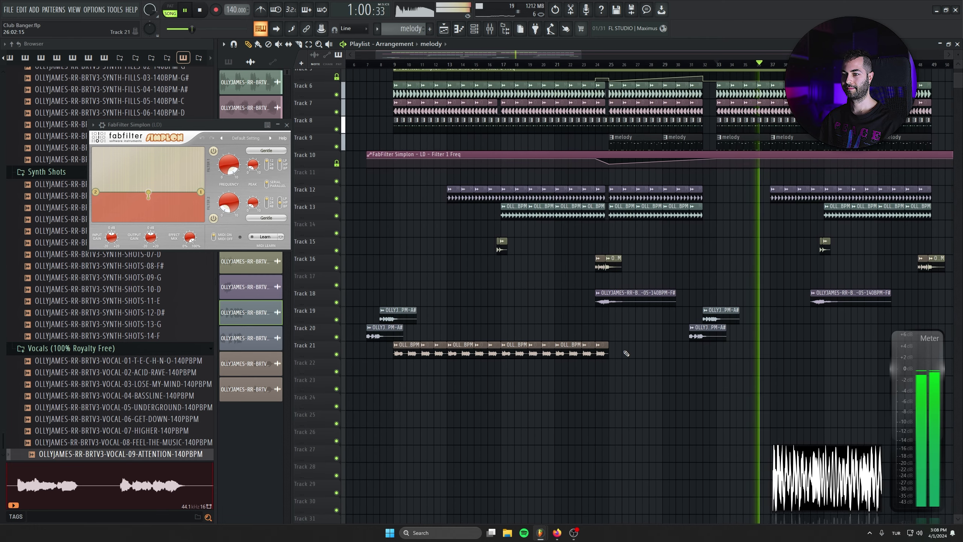
left_click_drag(376, 353, 959, 345)
left_click_drag(833, 370, 626, 359)
scroll(626, 359, "up", 3)
scroll(626, 359, "up", 2)
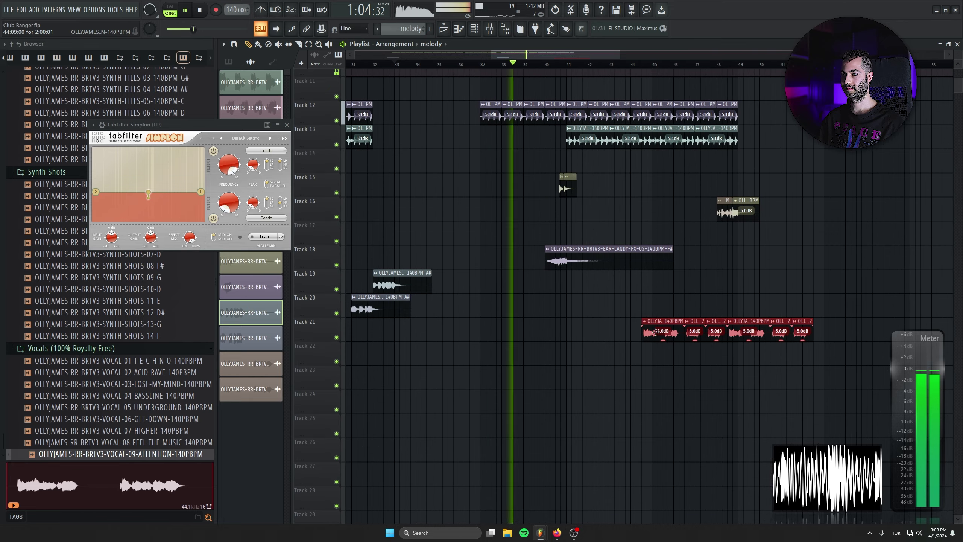
left_click_drag(655, 330, 579, 330)
scroll(815, 292, "down", 2)
scroll(813, 289, "down", 2)
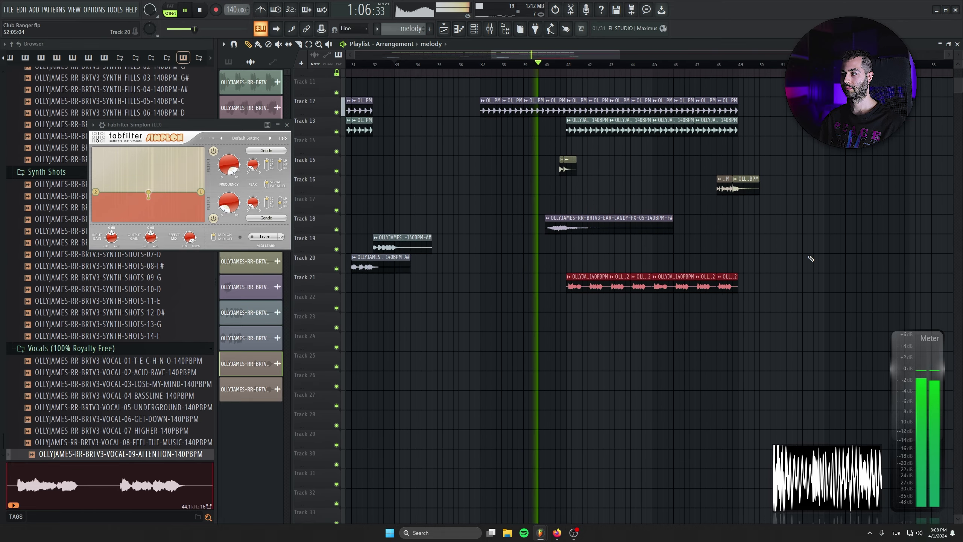
left_click(830, 244)
Step: Check the extended arrangement during playback and save the project
left_click_drag(836, 202, 838, 295)
scroll(730, 338, "up", 5)
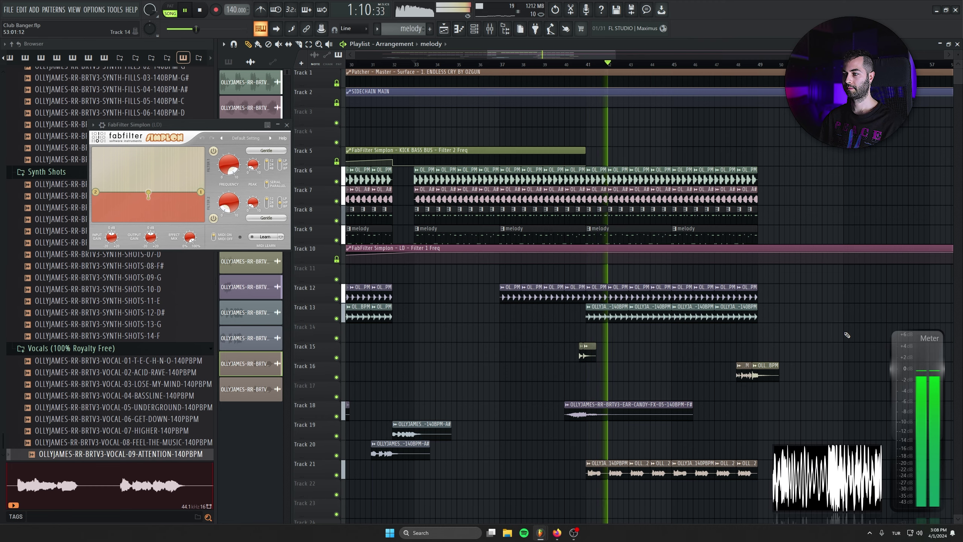
scroll(788, 333, "down", 2)
scroll(788, 333, "down", 2)
left_click_drag(683, 267, 709, 169)
scroll(637, 284, "down", 2)
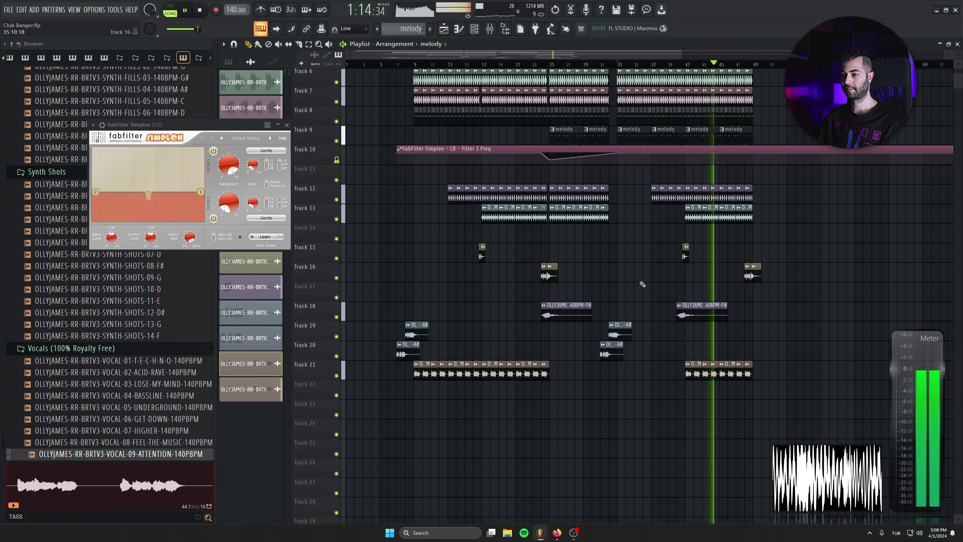
key("ctrl+s")
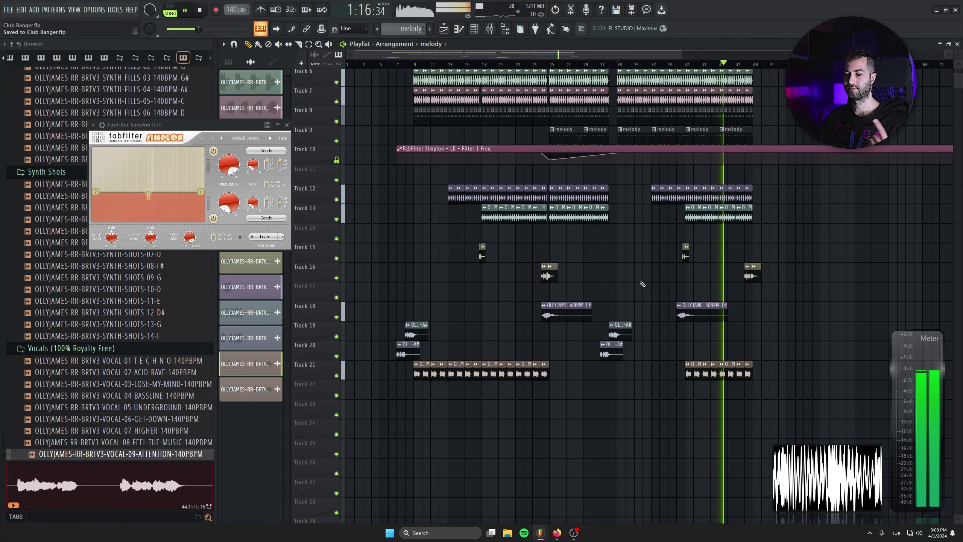
Step: Insert one empty track above the LD Filter 1 Freq automation on Track 10
left_click_drag(530, 267, 530, 313)
scroll(531, 313, "down", 2)
scroll(530, 304, "up", 4)
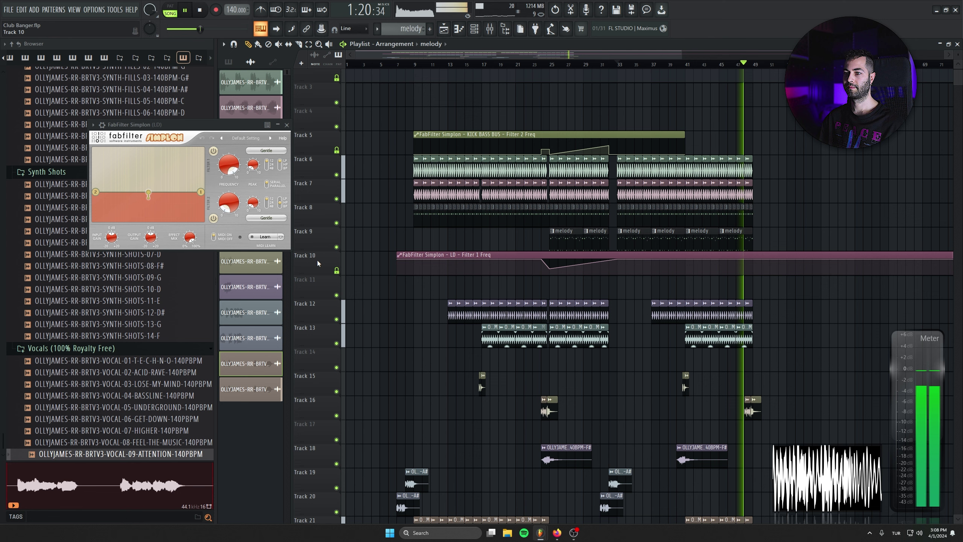
right_click(319, 253)
left_click(337, 429)
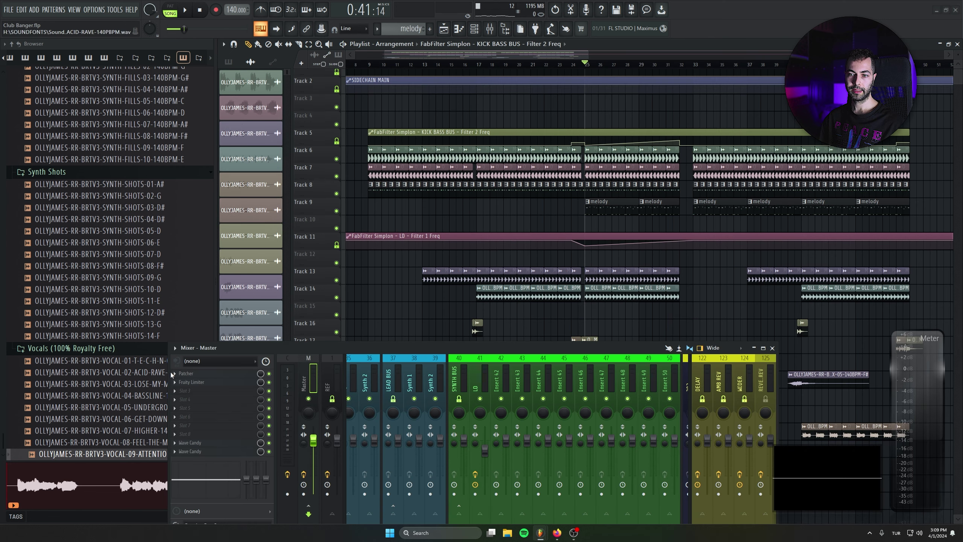
Step: Copy the Patcher effect from the Master to slot 4 of the LD channel and create an automation clip for its surface knob
left_click_drag(173, 373, 479, 379)
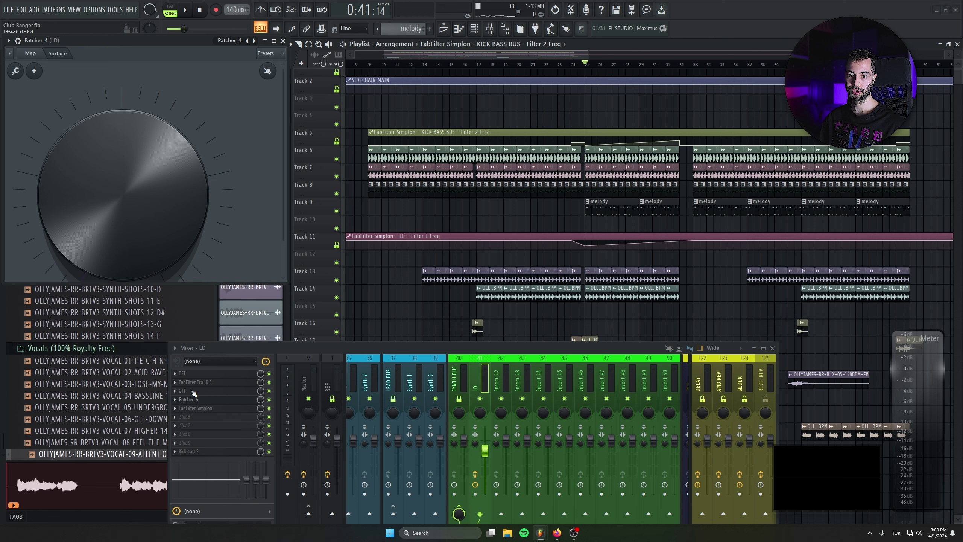
right_click(131, 154)
left_click(160, 226)
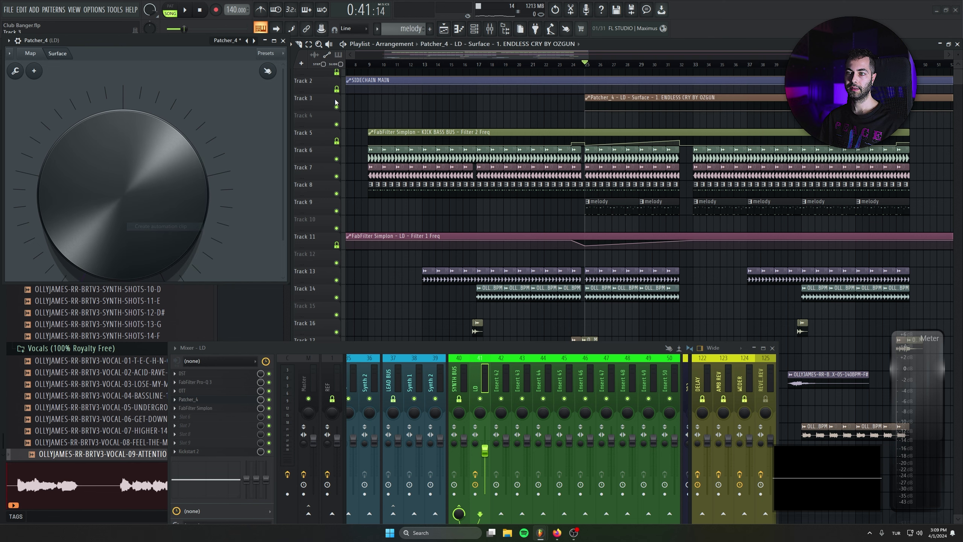
left_click(283, 41)
Step: Move the LD Patcher automation clip to Track 10, shape it to peak at bar 25 and fall by bar 32, and play it
left_click_drag(621, 112, 412, 226)
left_click(336, 229, "shift")
scroll(603, 247, "up", 5)
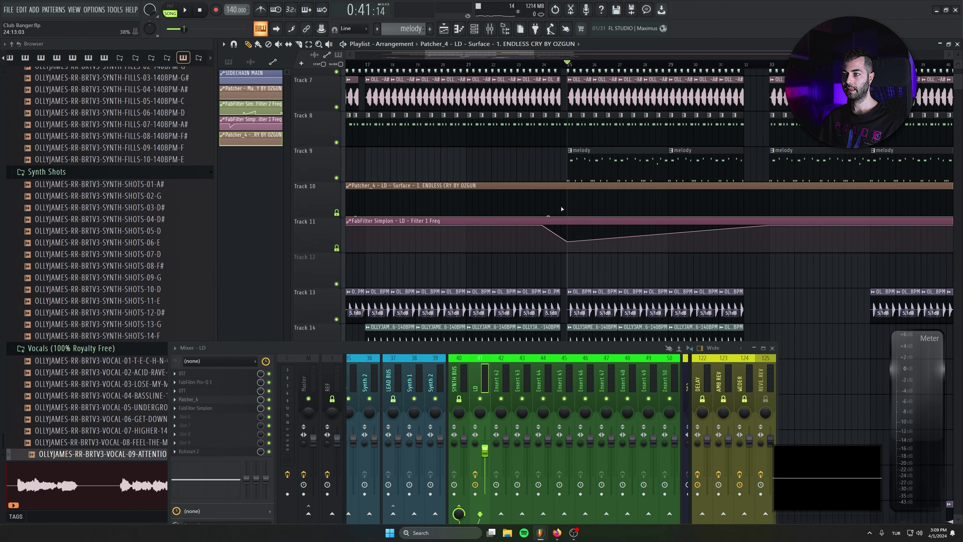
right_click(567, 205)
right_click(744, 213)
key("space")
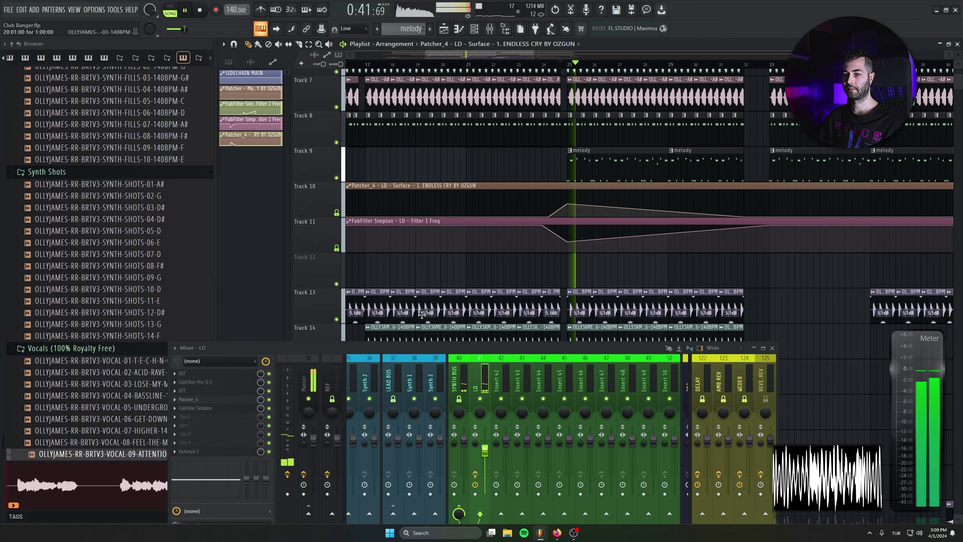
Step: Lower the Patcher automation peak at bar 25 to about 35%, add a dip at bar 29, a second peak at bar 32 and a drop at bar 33
left_click_drag(572, 206, 571, 210)
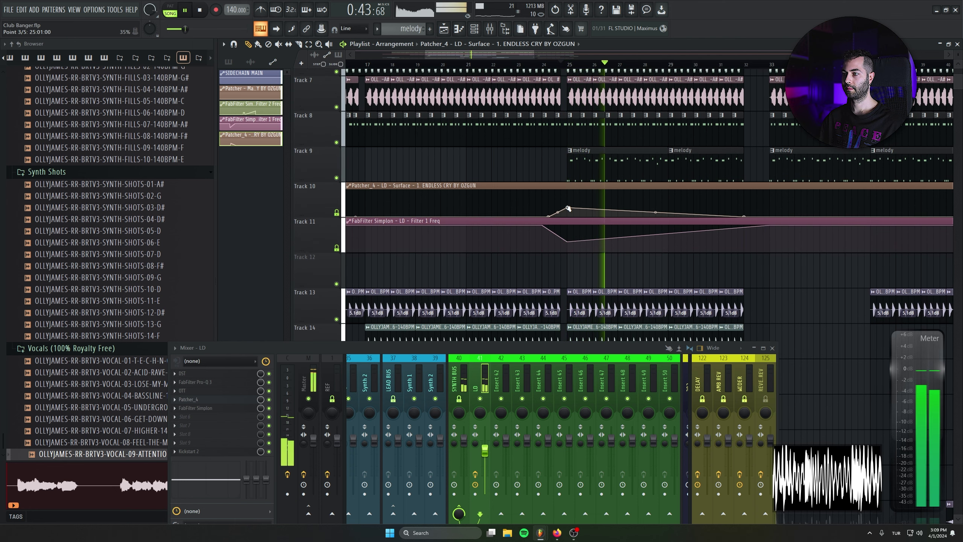
right_click(669, 212)
right_click(743, 209)
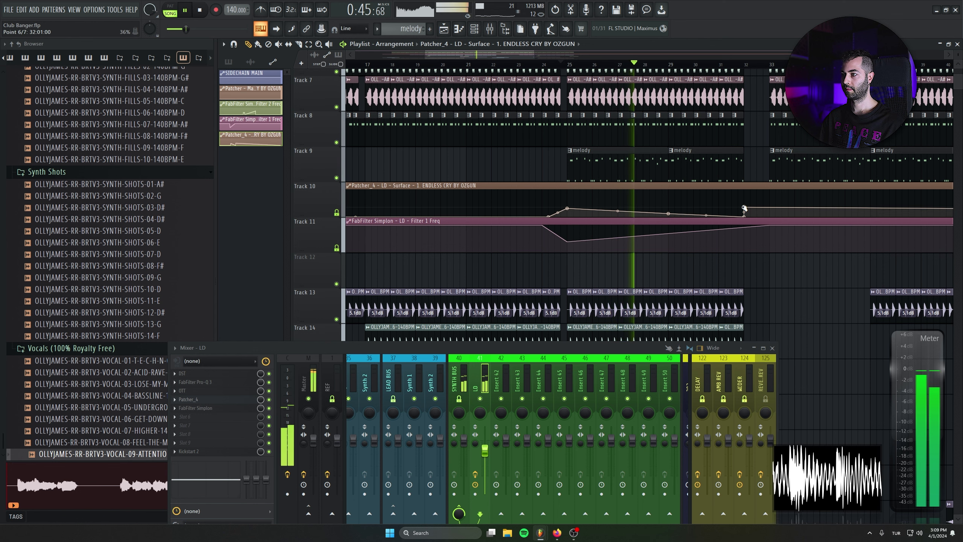
key("ctrl+z")
left_click_drag(743, 217, 744, 206)
right_click(769, 215)
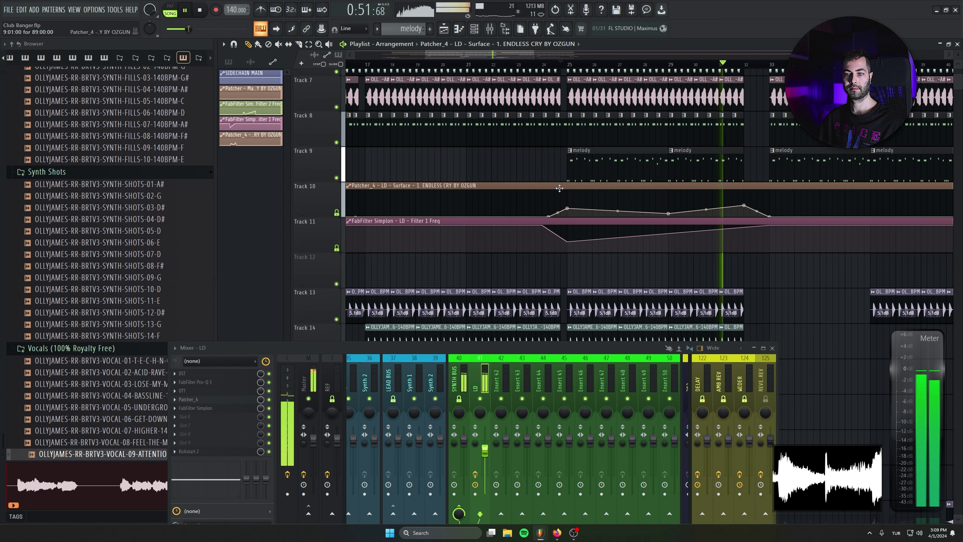
left_click_drag(610, 262, 479, 209)
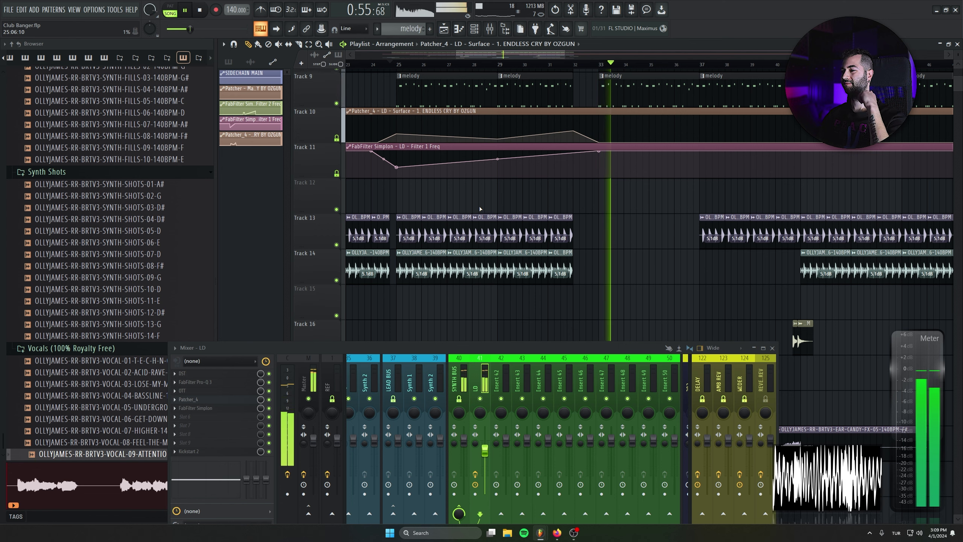
key("F9")
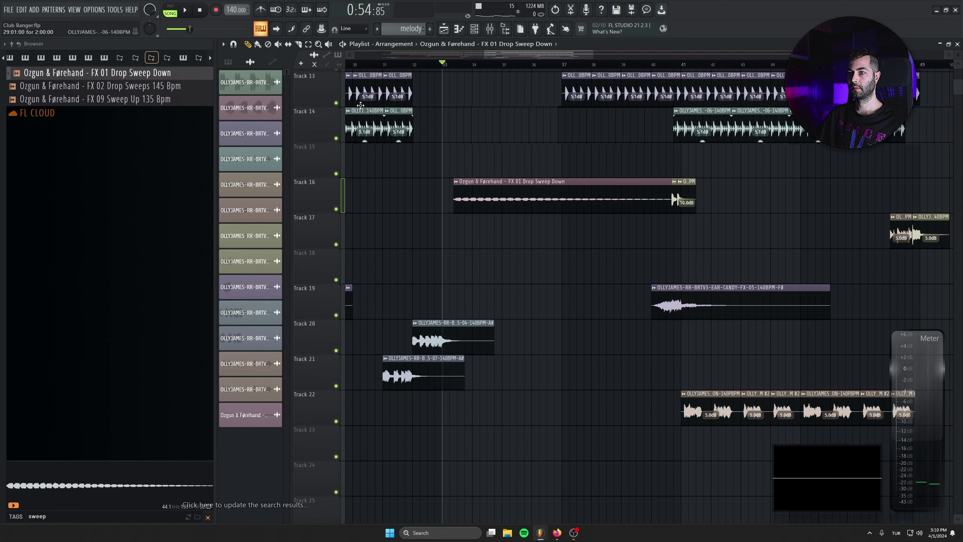
Step: Move the FX 01 Drop Sweep Down clip to Track 23 so that it starts at bar 33, and open its audio clip settings
scroll(394, 72, "down", 2)
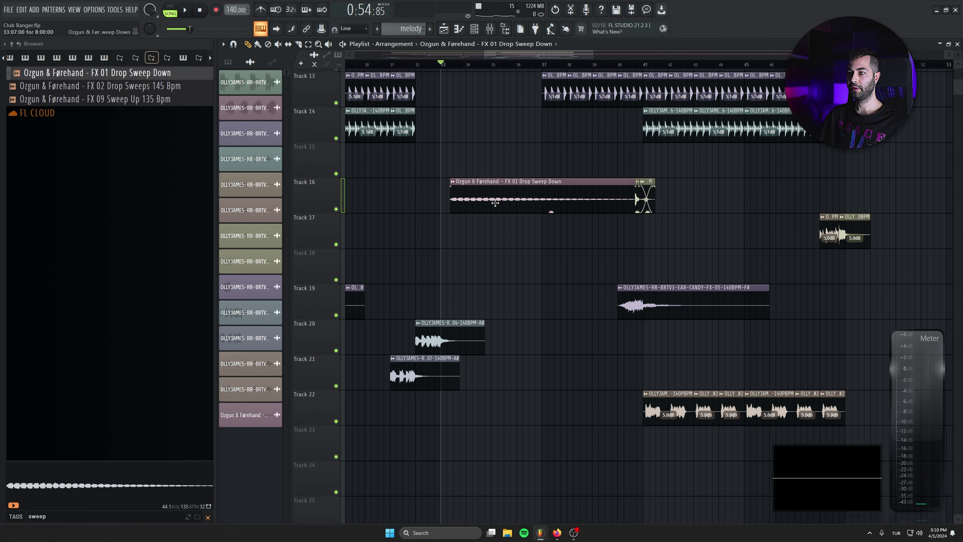
left_click_drag(495, 203, 513, 271)
left_click_drag(513, 271, 594, 289)
left_click_drag(594, 289, 502, 404)
scroll(524, 377, "up", 2)
scroll(397, 404, "up", 4)
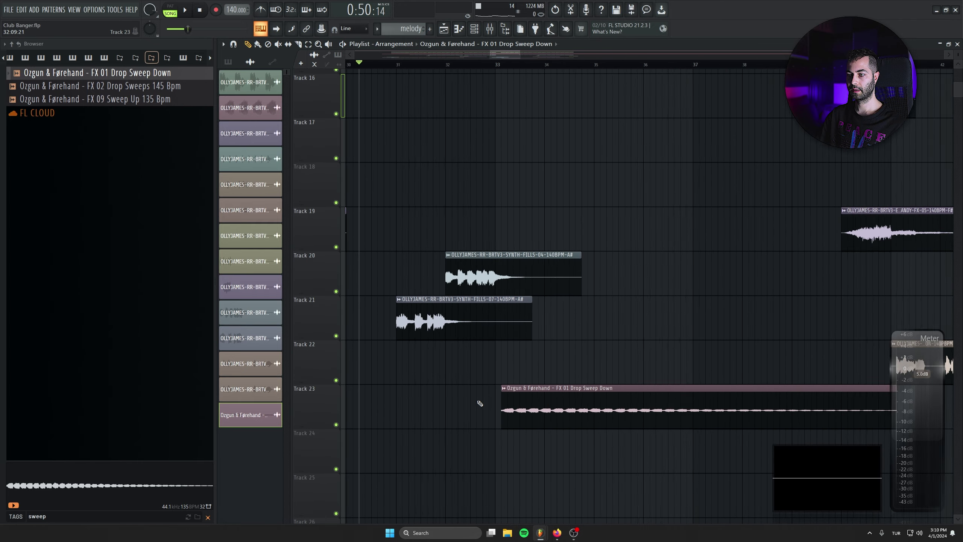
left_click_drag(609, 403, 600, 403)
scroll(458, 386, "down", 4)
double_click(622, 391)
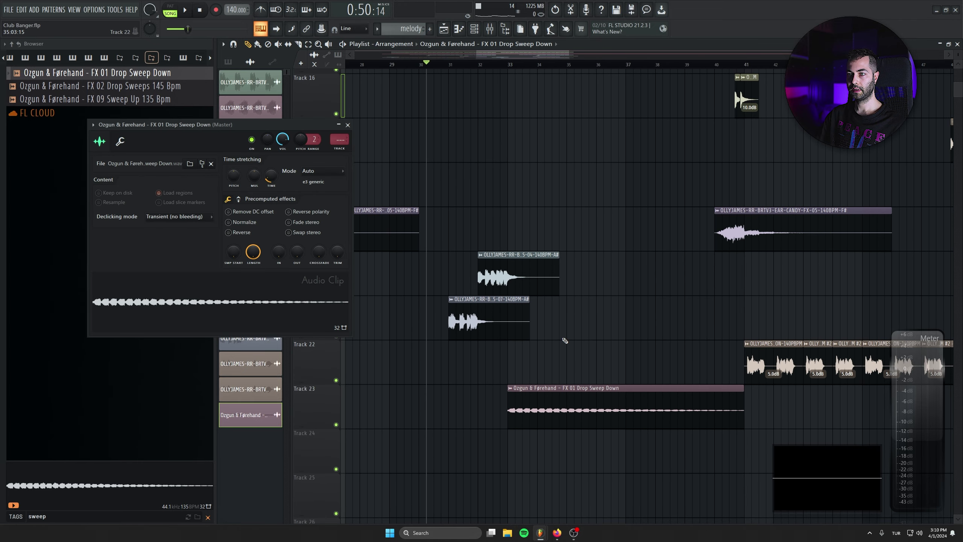
Step: Close the audio clip settings, play the arrangement through the drop sweep at bar 33, and save the project
key("space")
left_click(347, 125)
left_click_drag(554, 197, 526, 264)
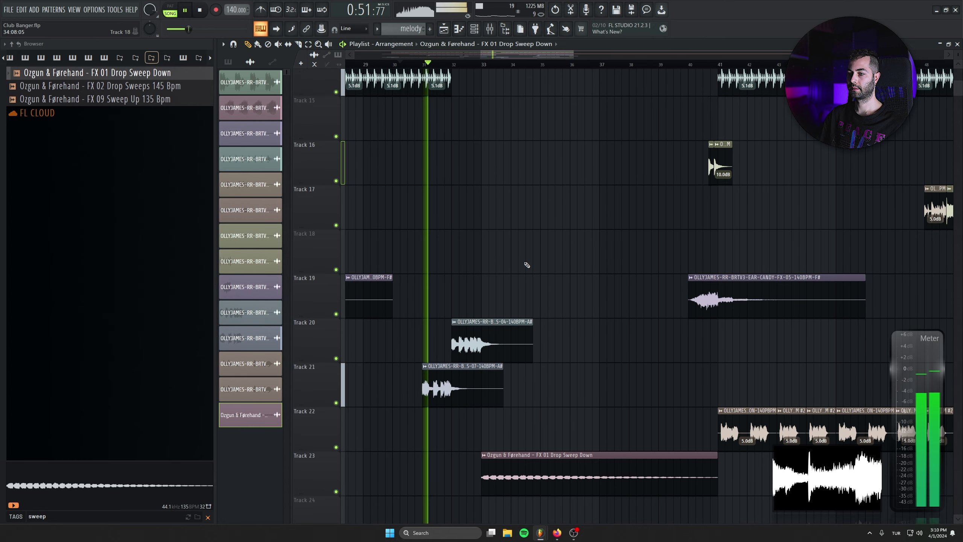
scroll(538, 284, "down", 2)
key("ctrl+s")
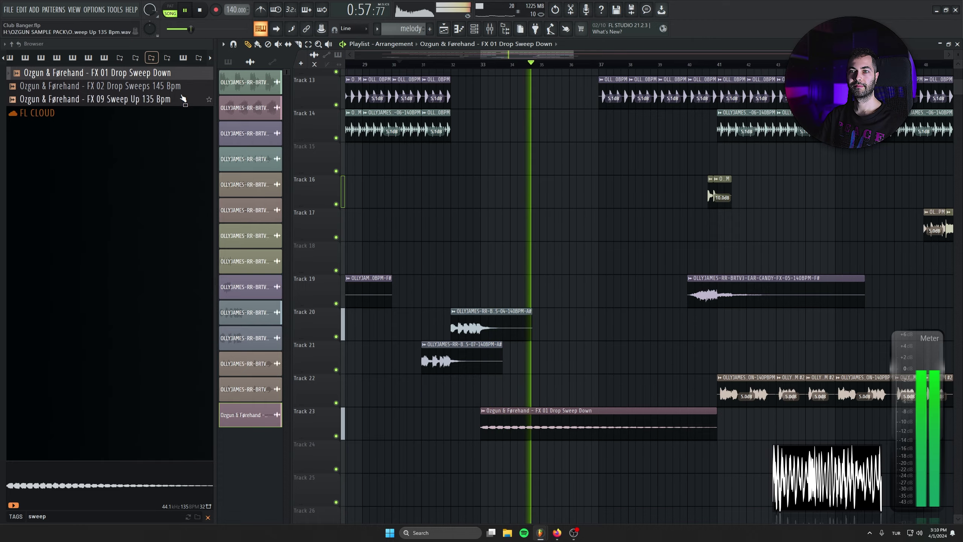
Step: Slice the LD Patcher and LD filter automation clips on Tracks 10 and 11 at bar 49 and delete the parts after it
left_click(183, 57)
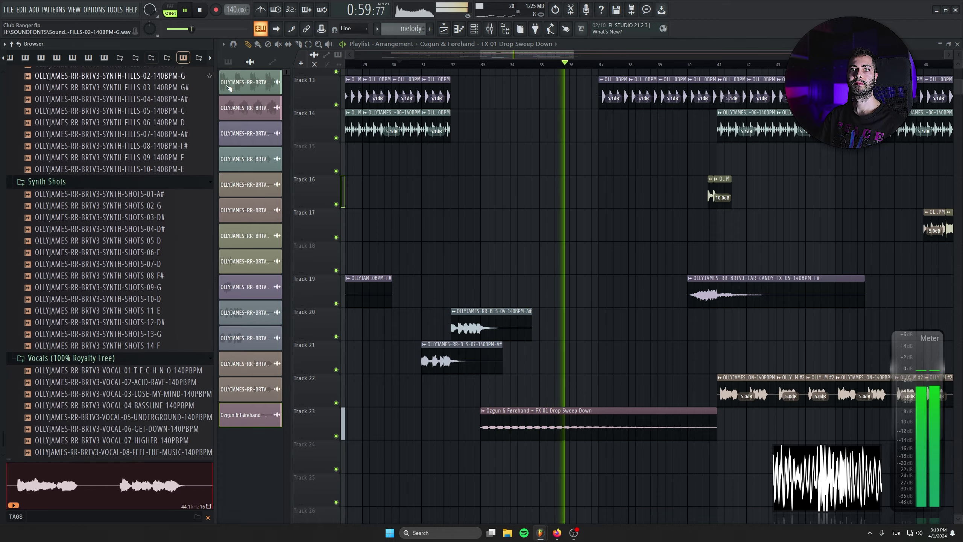
scroll(565, 295, "down", 8, "ctrl")
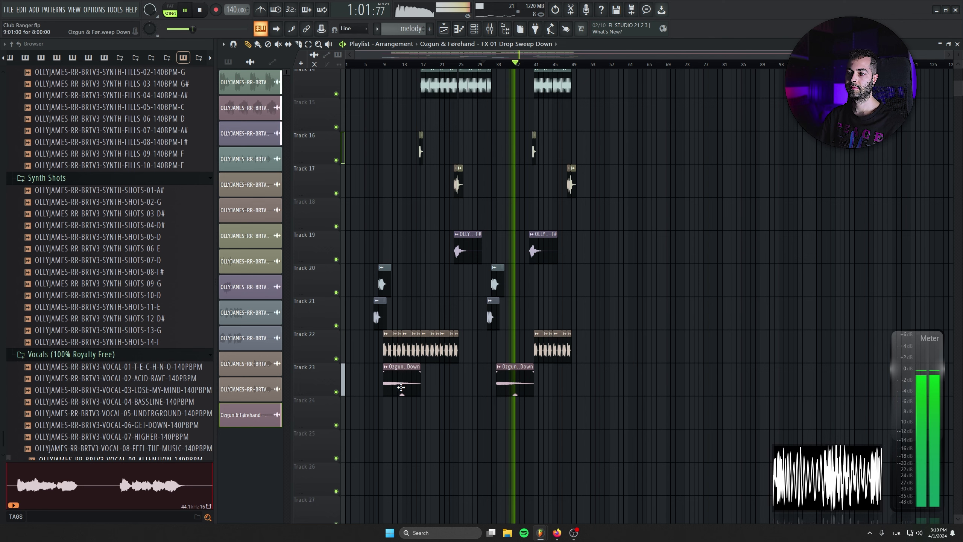
scroll(620, 422, "down", 2, "alt")
scroll(651, 259, "down", 2, "alt")
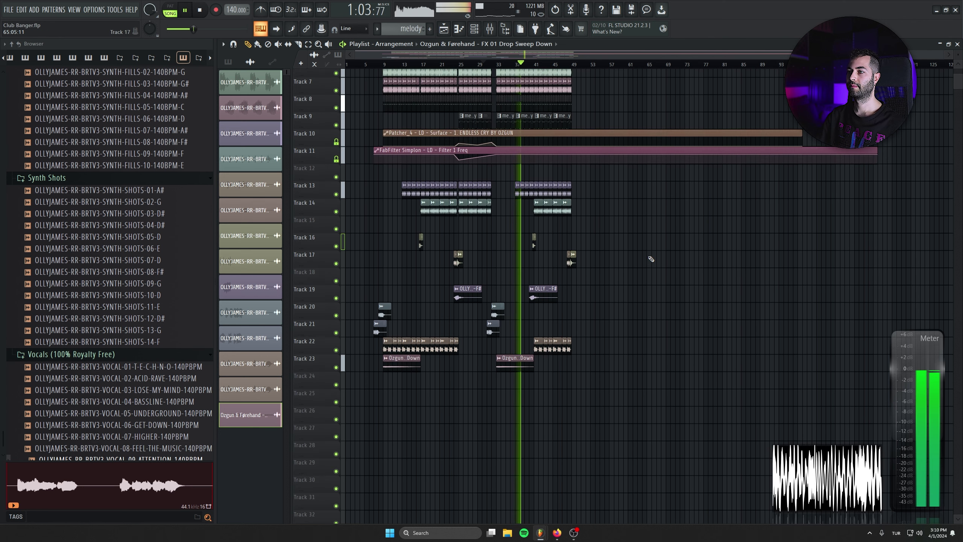
left_click(298, 45)
left_click_drag(580, 197, 571, 119)
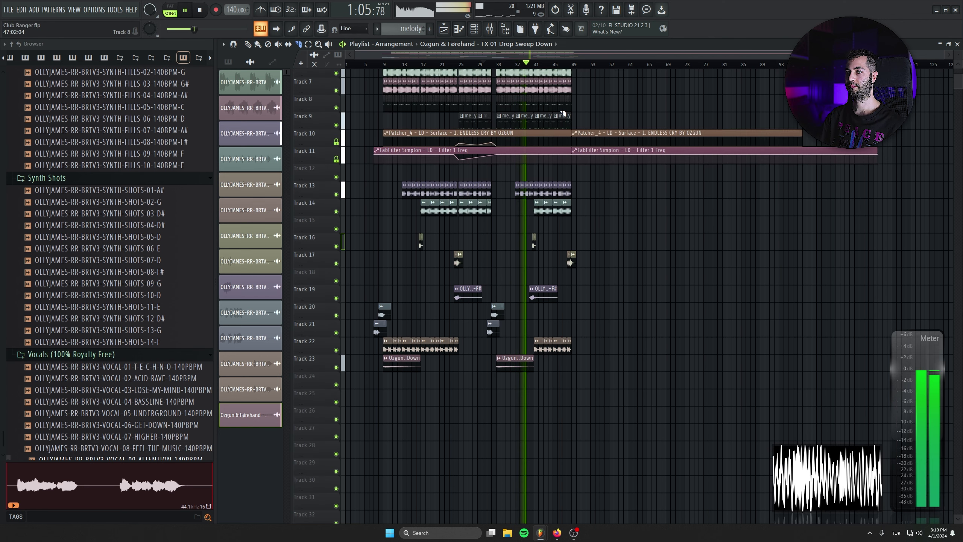
left_click(248, 45)
right_click(657, 138)
right_click(664, 155)
scroll(693, 262, "down", 2, "alt")
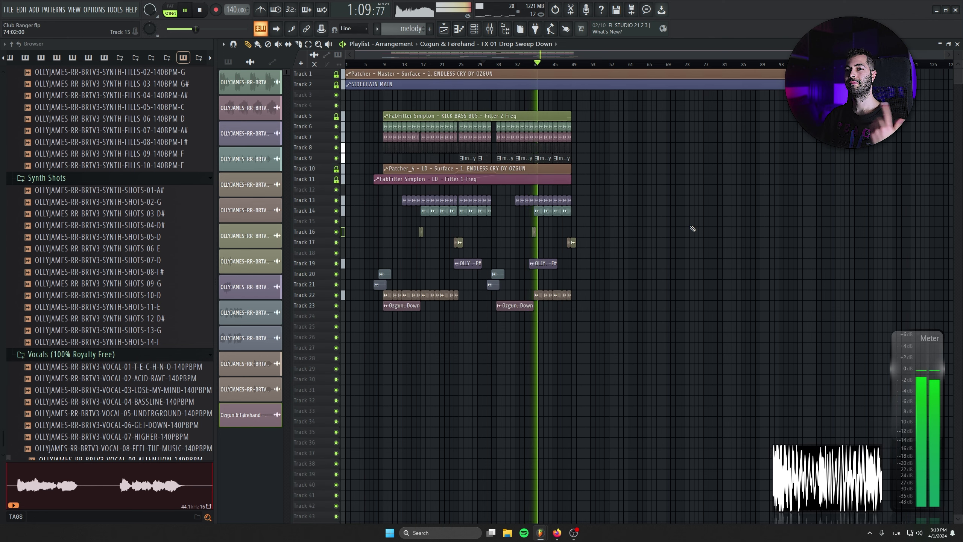
Step: Stop playback, set the playhead to bar 41, and isolate the vocal on Track 22 together with the melody on Track 9
left_click(199, 10)
scroll(527, 71, "up", 2, "alt")
left_click(501, 64)
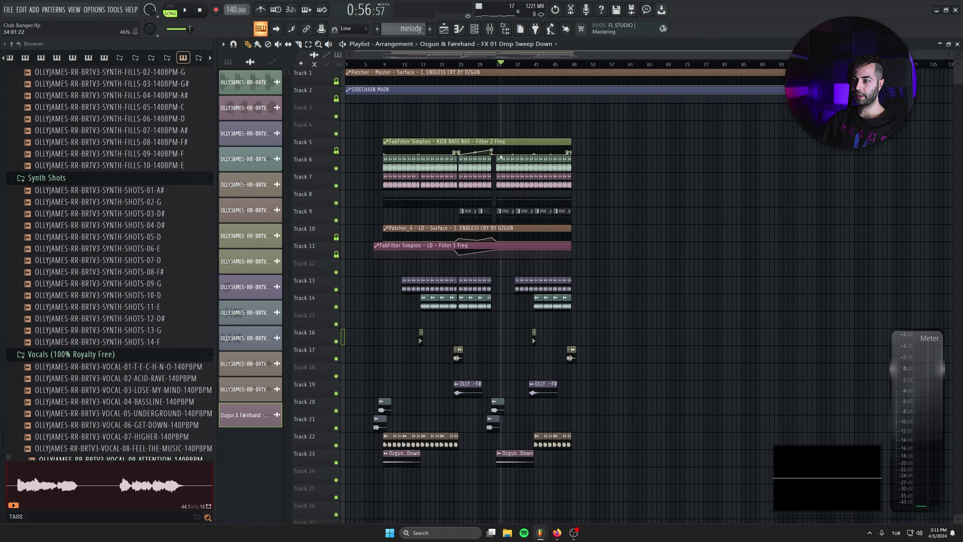
scroll(501, 70, "up", 5, "ctrl")
left_click(544, 64)
left_click_drag(675, 204, 482, 188)
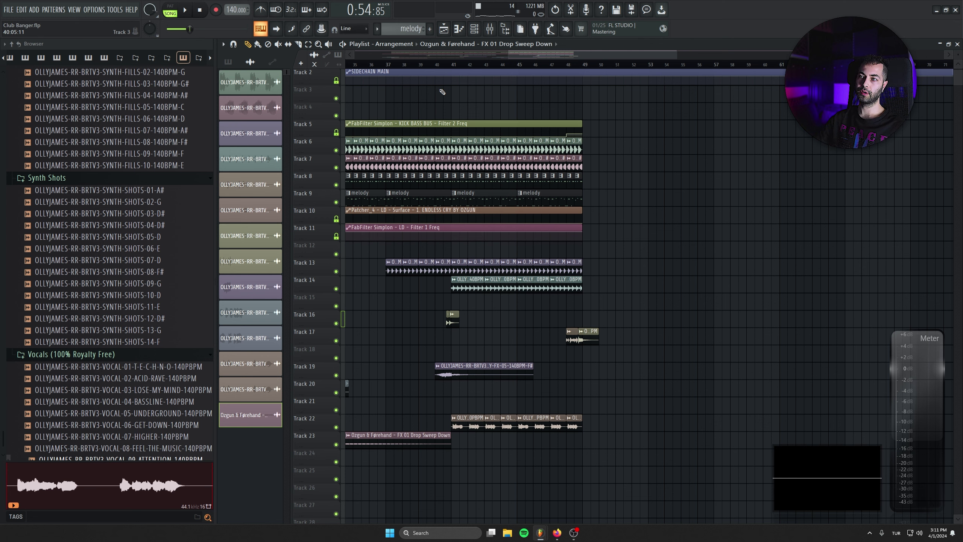
left_click(337, 427, "ctrl")
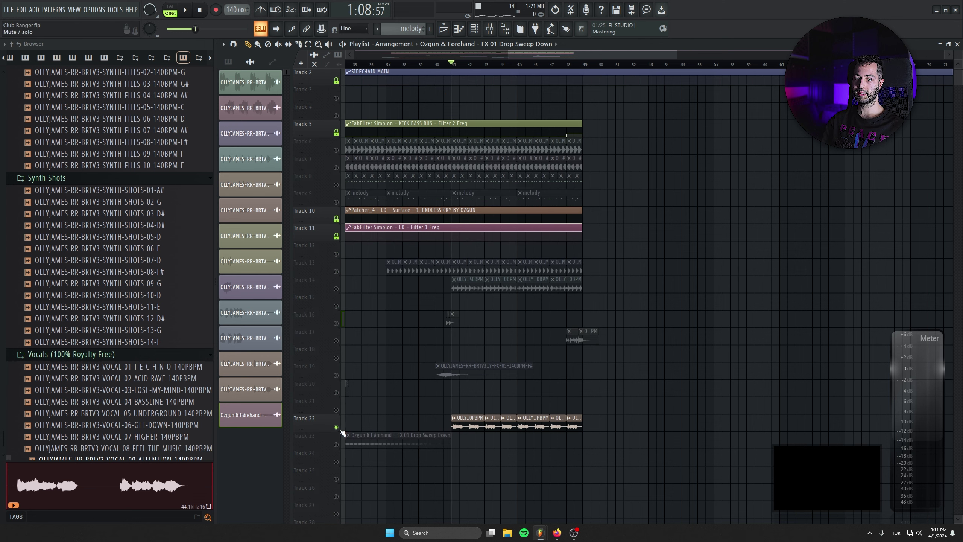
left_click(336, 202)
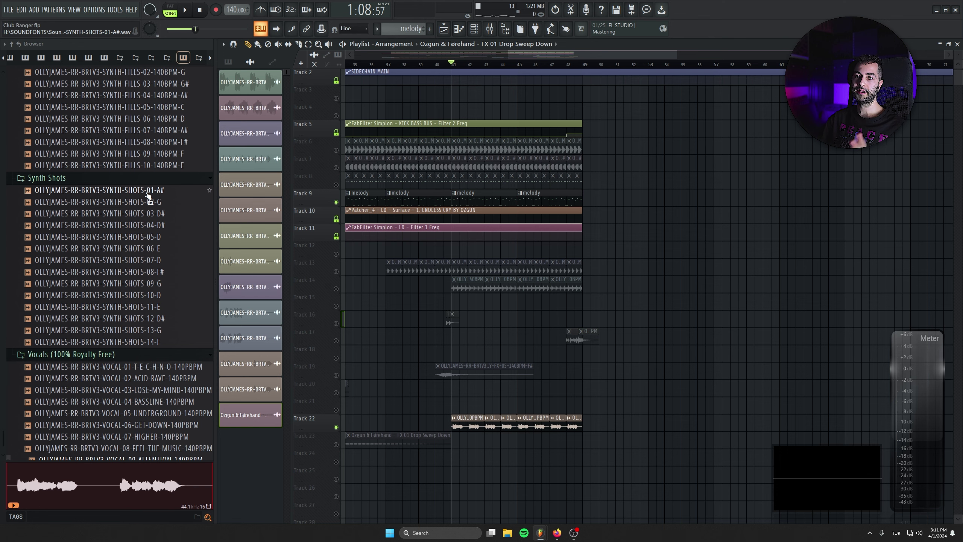
Step: Add a Patcher effect with the Multiband Sidechain preset to slot 7 of the LD mixer channel
left_click(489, 30)
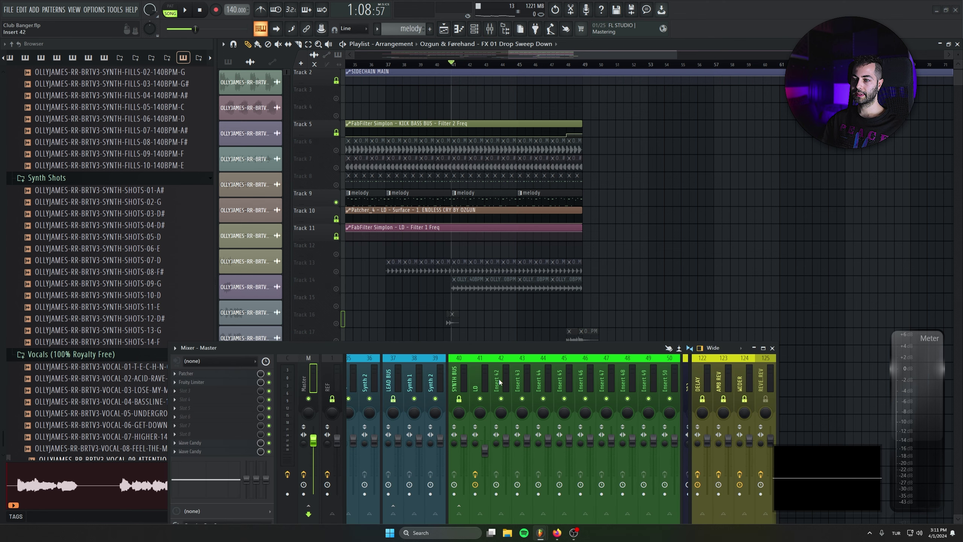
left_click_drag(498, 348, 445, 295)
left_click(423, 329)
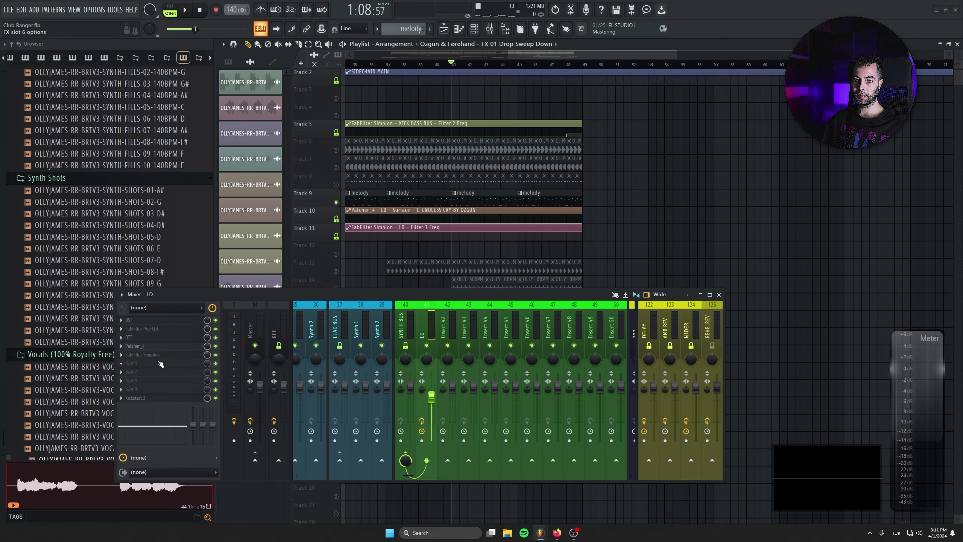
scroll(374, 225, "down", 5)
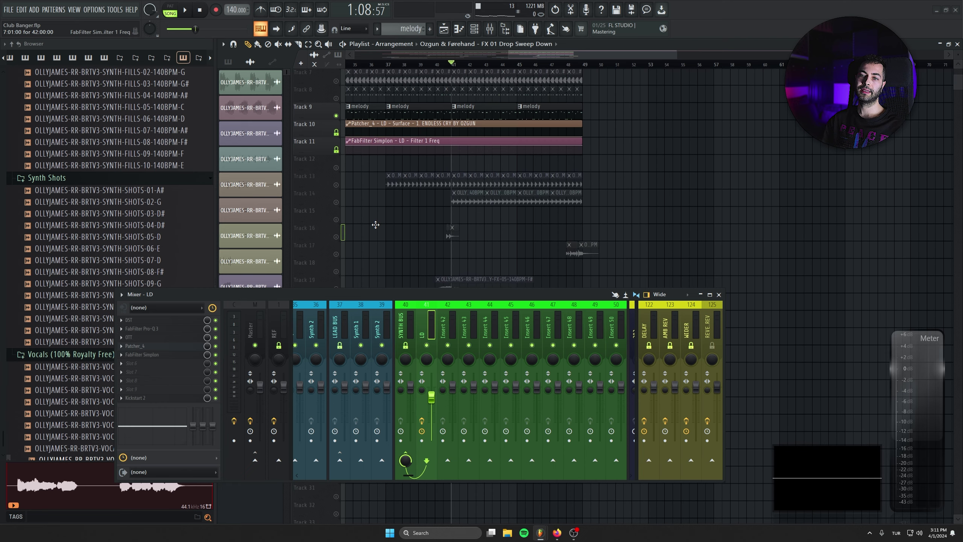
scroll(375, 224, "down", 4)
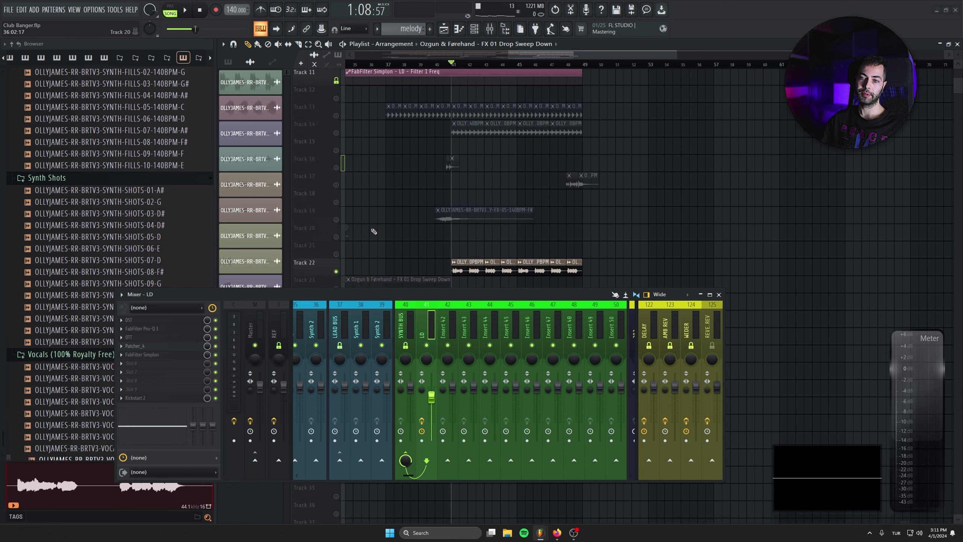
left_click(165, 373)
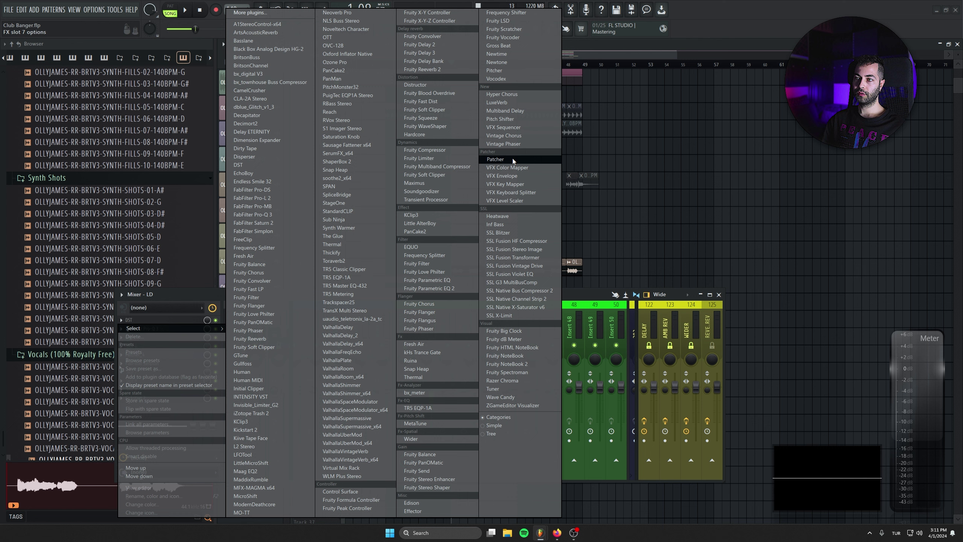
left_click(495, 159)
left_click(34, 67)
mouse_move(39, 82)
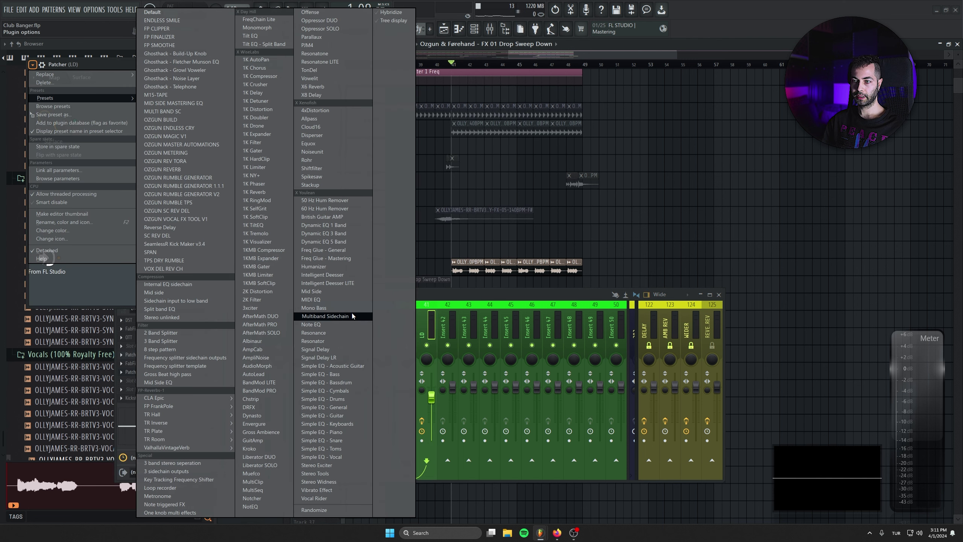
left_click(353, 316)
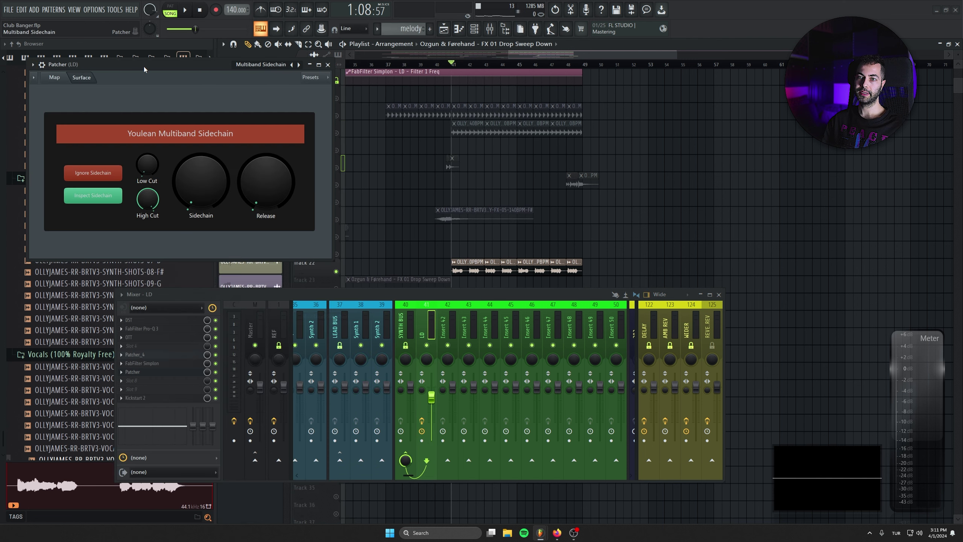
Step: Route the VOX mixer channel to the LD channel as a sidechain send
scroll(511, 321, "right", 13)
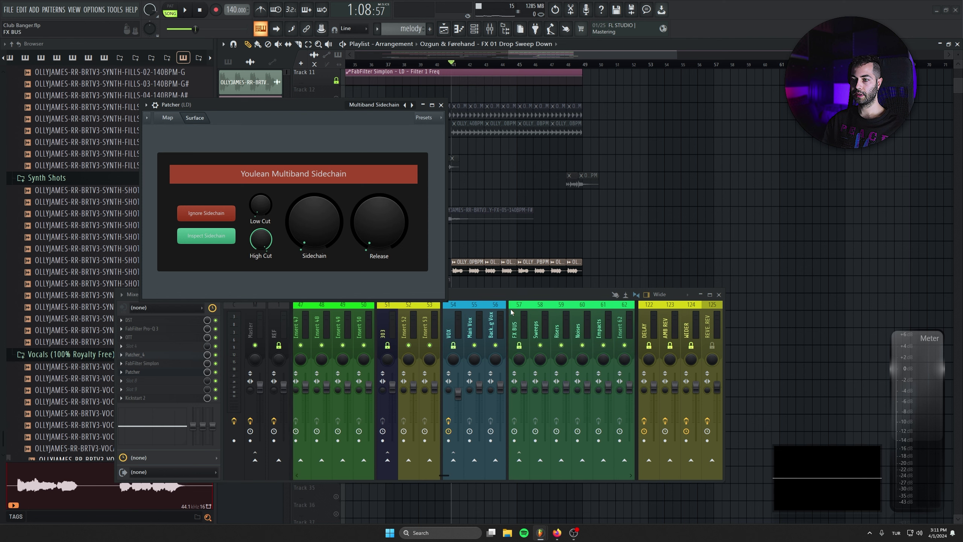
scroll(536, 322, "left", 7)
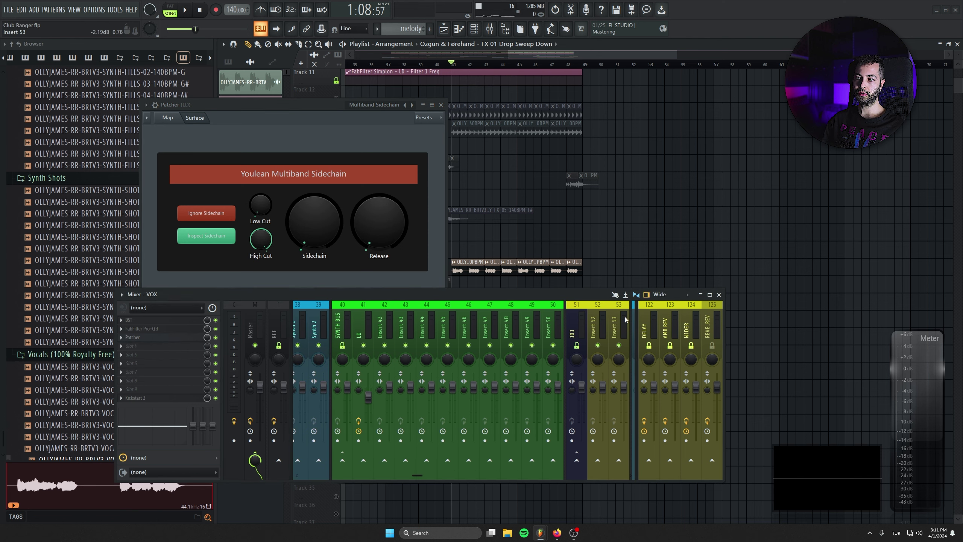
left_click(368, 460)
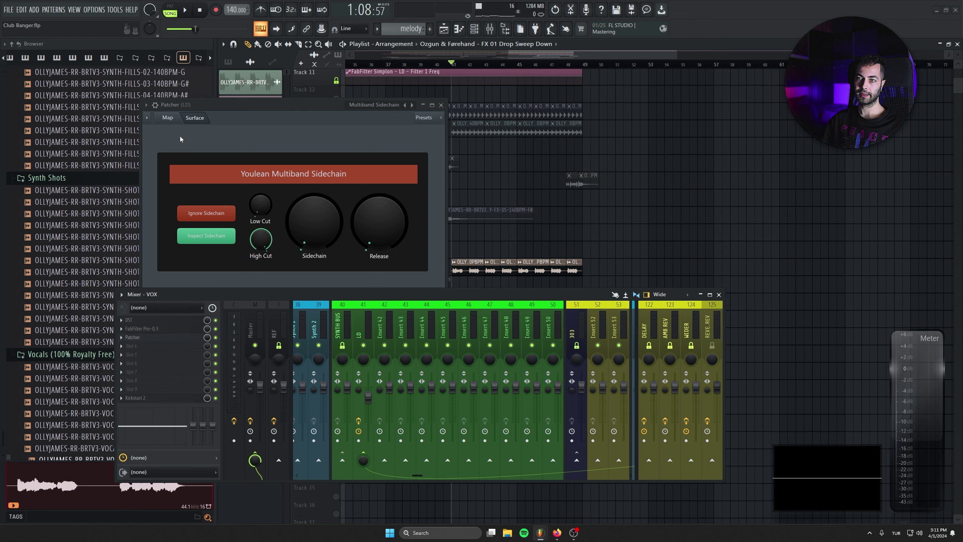
Step: In the Patcher map, activate the VOX audio output of From FL Studio and connect it to the Connect Sidechain Here module
left_click(171, 118)
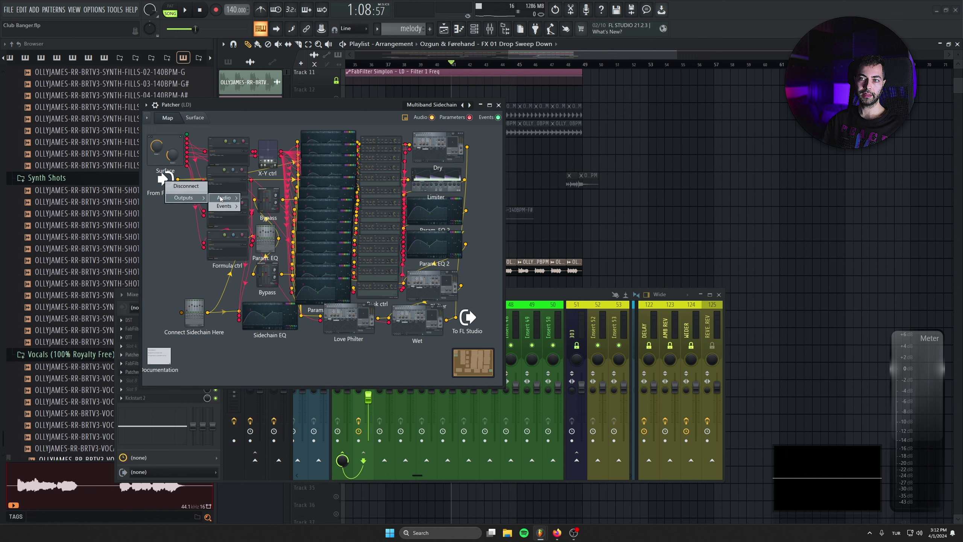
mouse_move(221, 198)
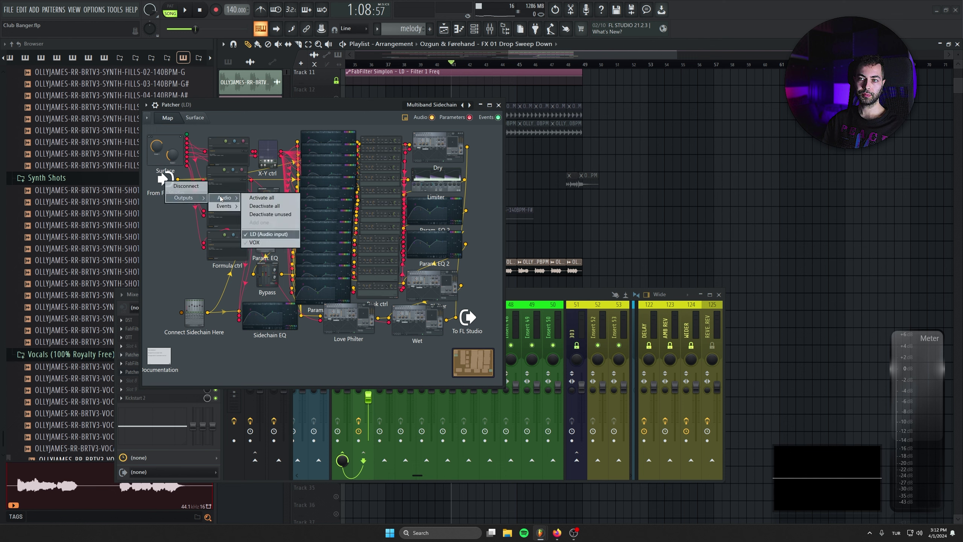
left_click(255, 243)
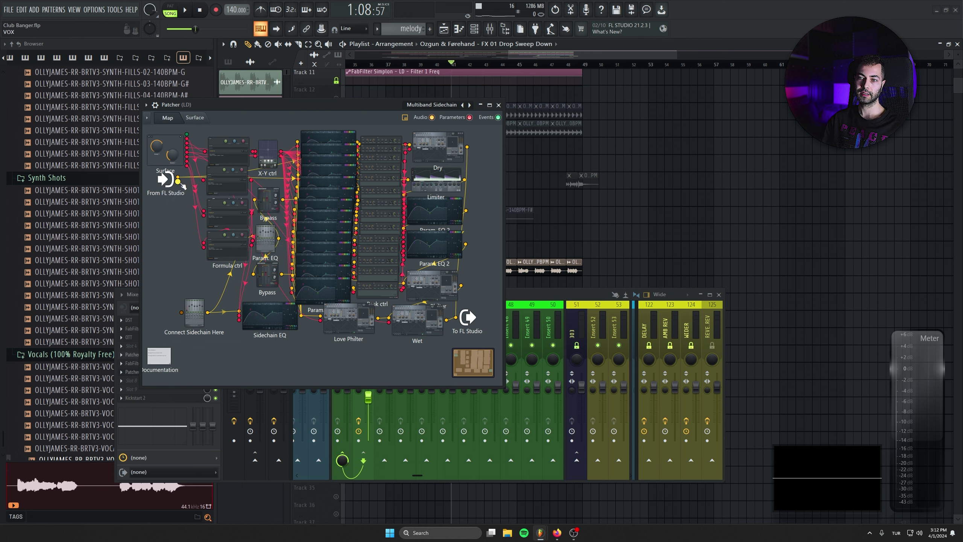
left_click_drag(181, 187, 173, 207)
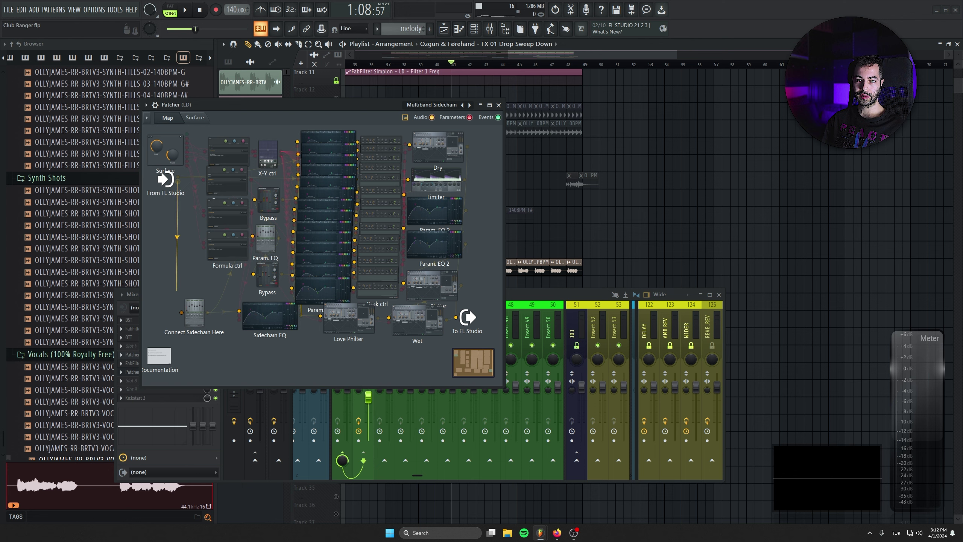
left_click_drag(176, 290, 182, 312)
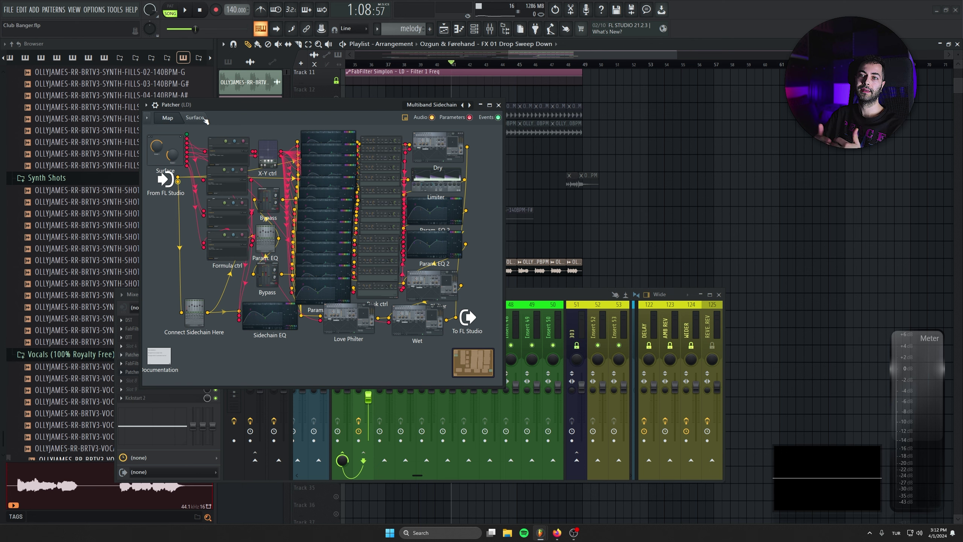
Step: Audition the multiband Sidechain control at maximum during playback, set it to about a quarter of its range, and play again
left_click(195, 118)
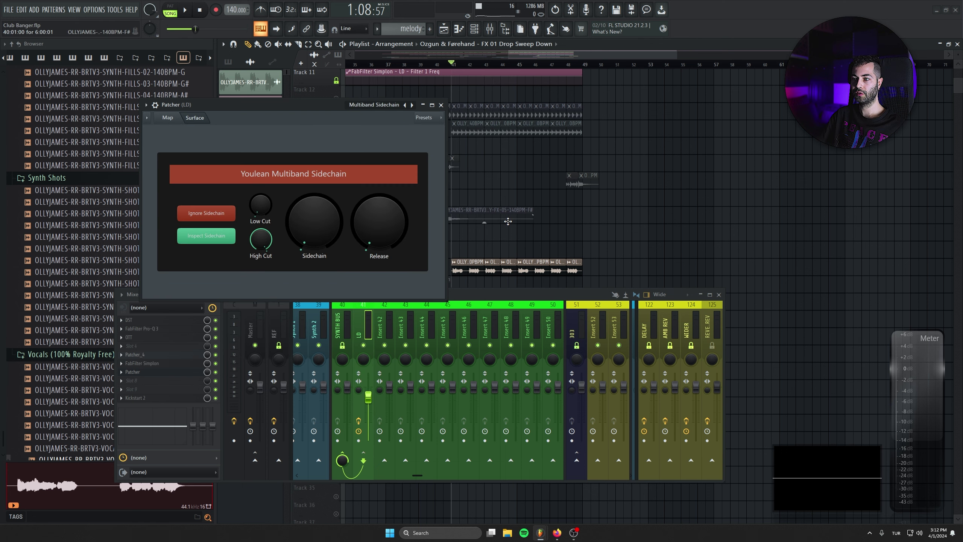
key("space")
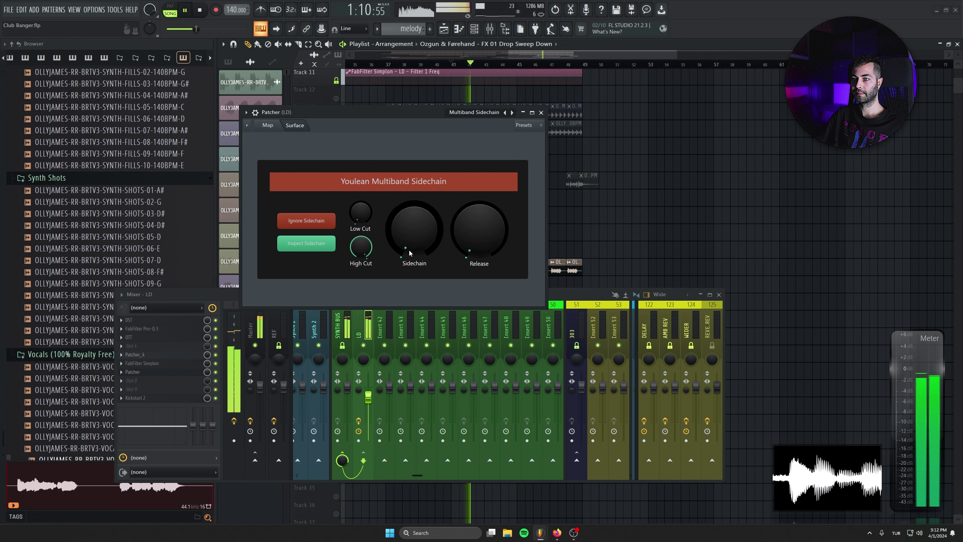
left_click_drag(410, 253, 409, 176)
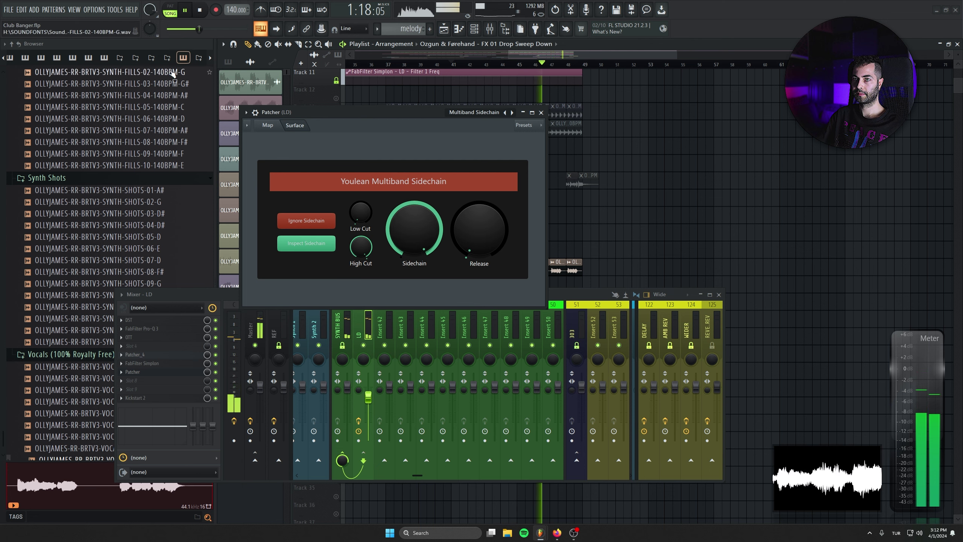
left_click(177, 8)
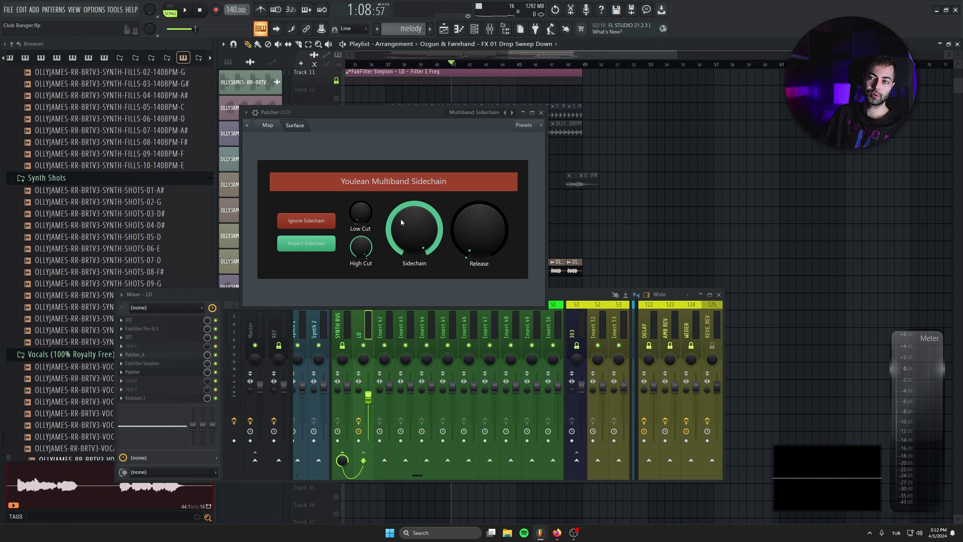
left_click_drag(400, 219, 400, 246)
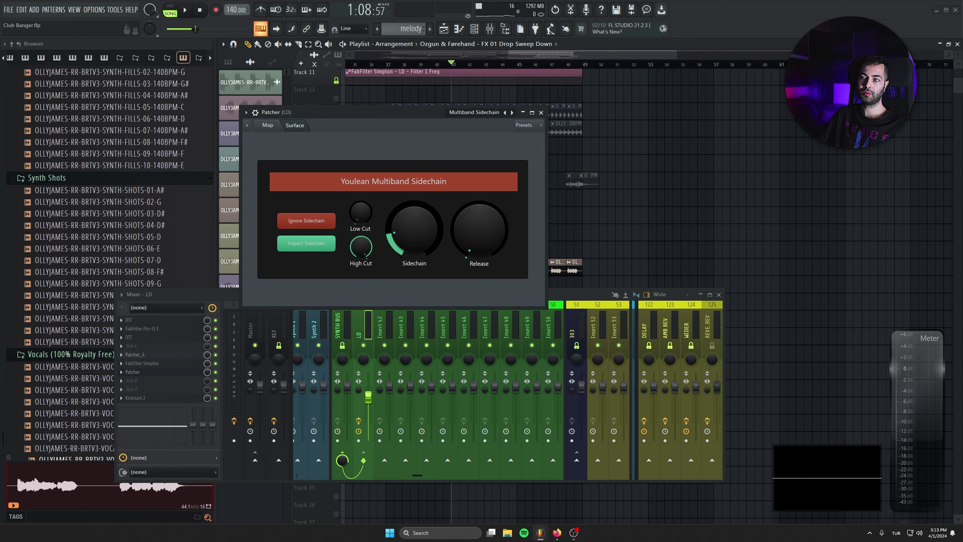
key("space")
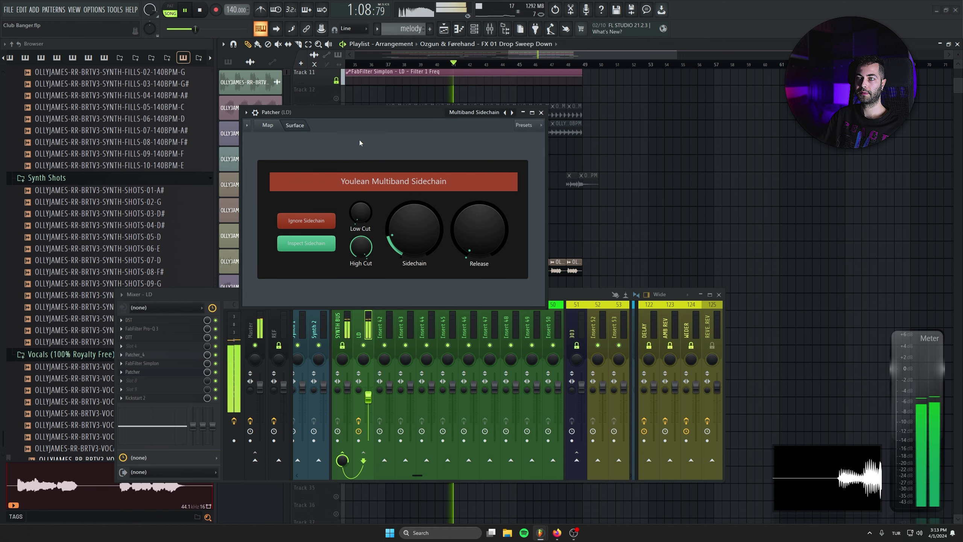
Step: Close the Patcher and mixer windows, unmute all playlist tracks, and play the full arrangement
left_click(508, 352)
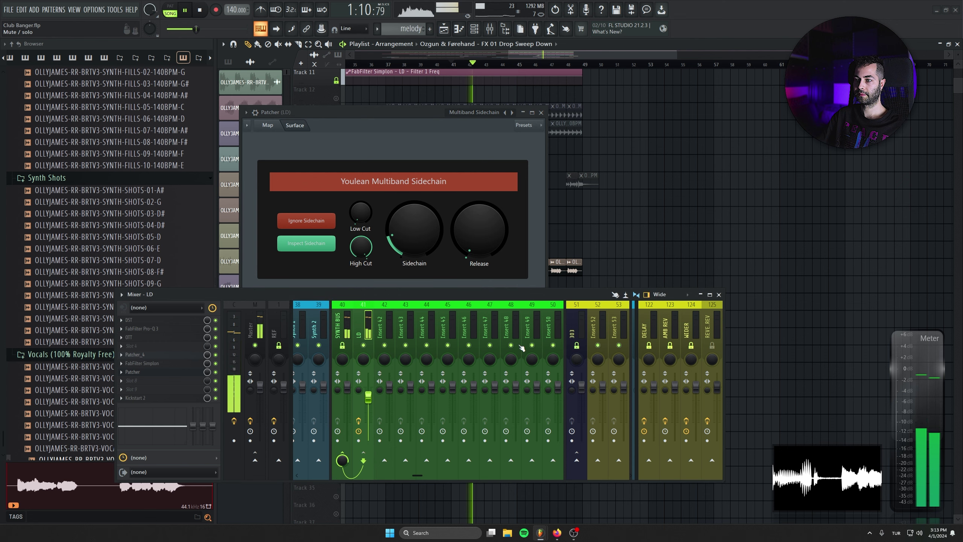
left_click(541, 112)
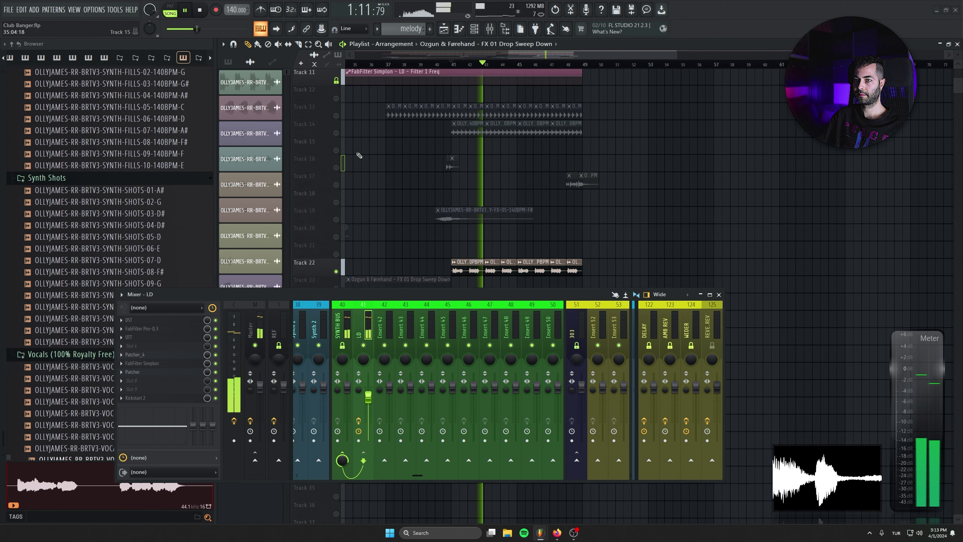
left_click(718, 295)
scroll(705, 264, "down", 3)
left_click_drag(534, 258, 723, 266)
scroll(720, 266, "down", 1)
left_click_drag(485, 265, 651, 309)
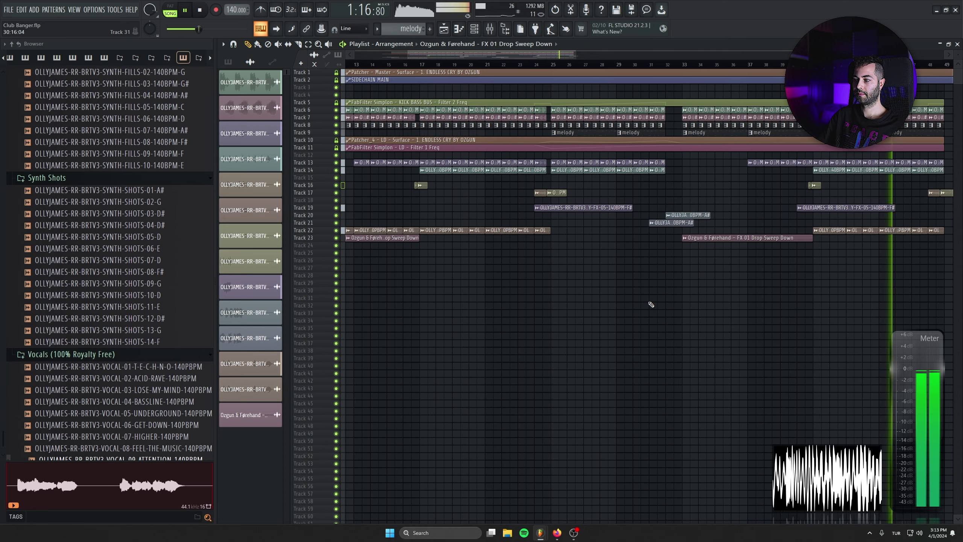
Step: Stop playback and prepare the playlist for a full playthrough, with the browser hidden, auto-scroll on and the tracks enlarged
scroll(679, 315, "left", 5)
key("space")
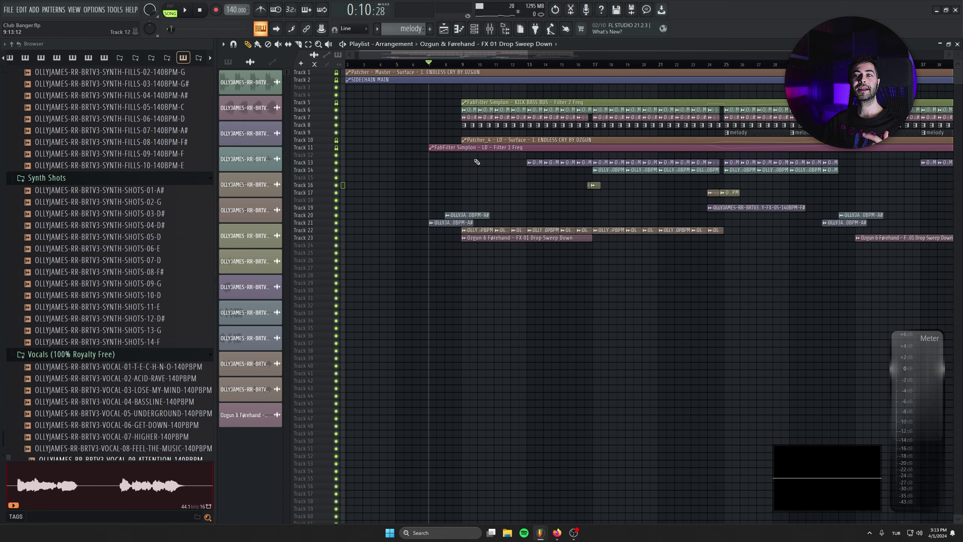
left_click_drag(508, 283, 499, 296)
scroll(500, 295, "up", 4)
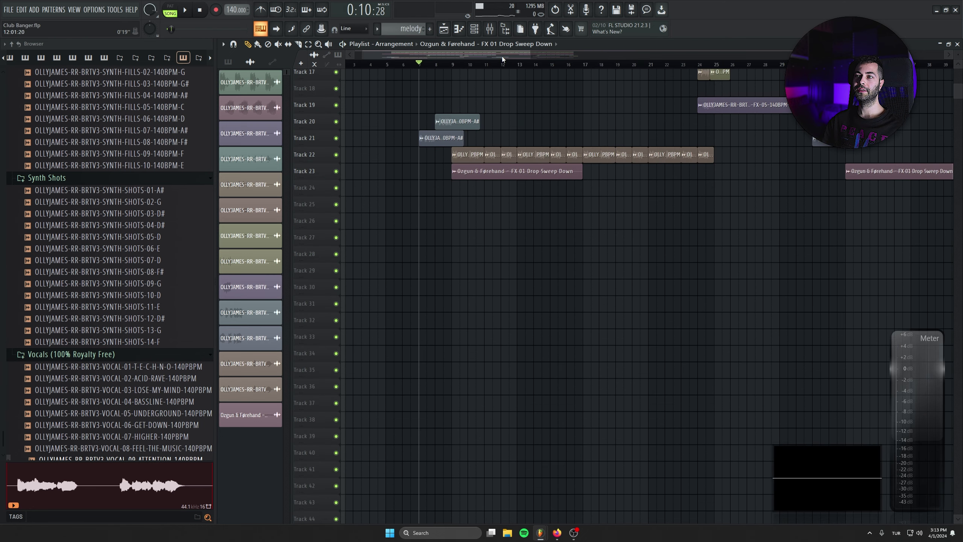
left_click(505, 29)
scroll(367, 220, "up", 3)
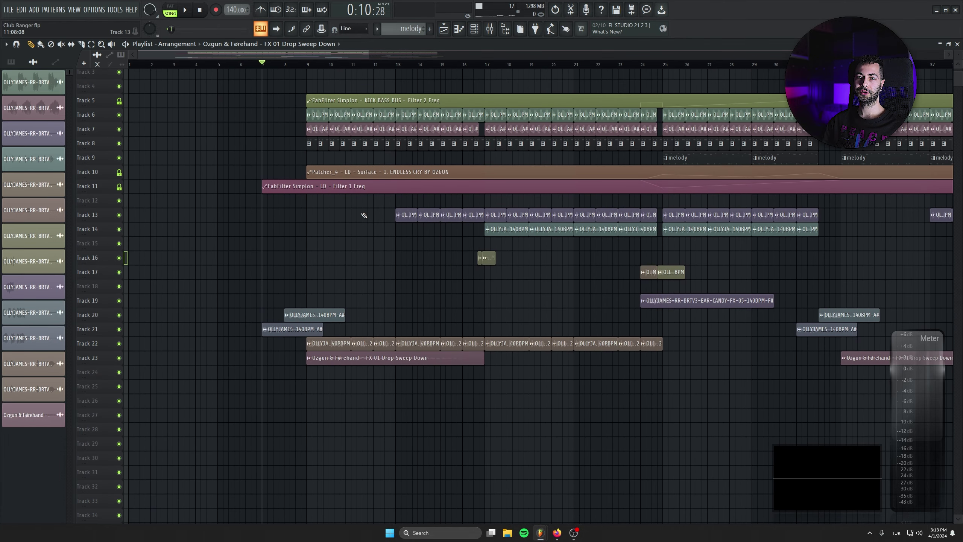
scroll(271, 191, "up", 2)
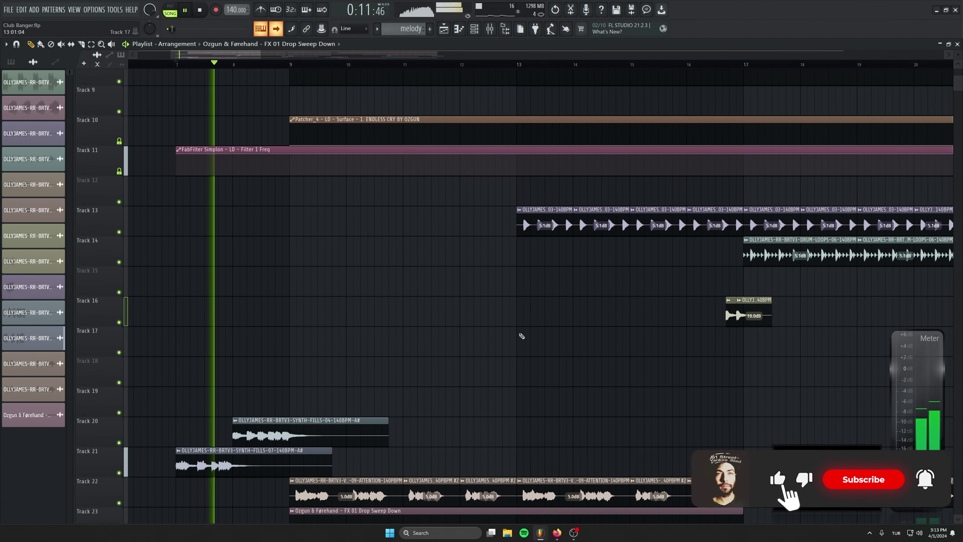
Step: Play the whole arrangement from bar 7 to its end, reviewing the drums, bass, melody, automation, fills, effects and vocal clips
scroll(522, 336, "down", 2)
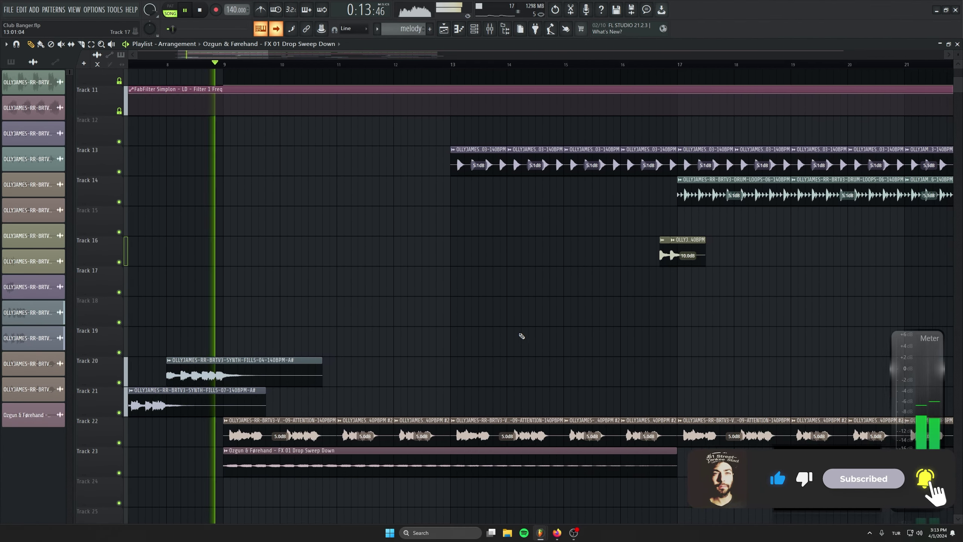
scroll(521, 336, "up", 2)
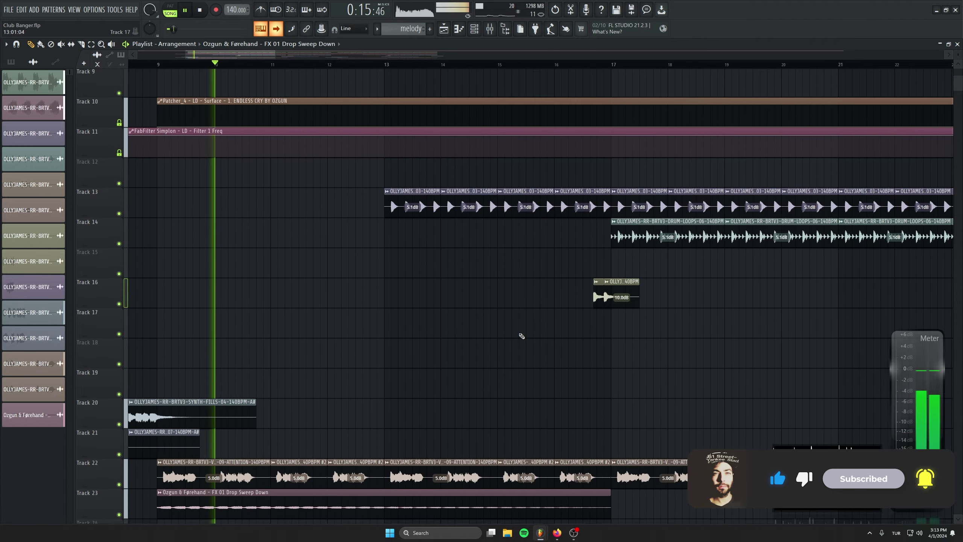
scroll(521, 336, "up", 5)
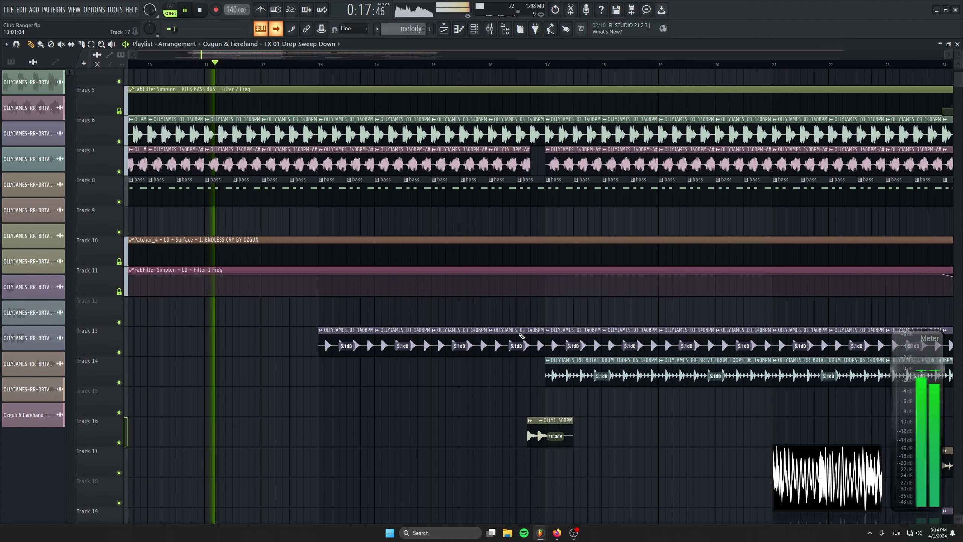
scroll(549, 351, "down", 2)
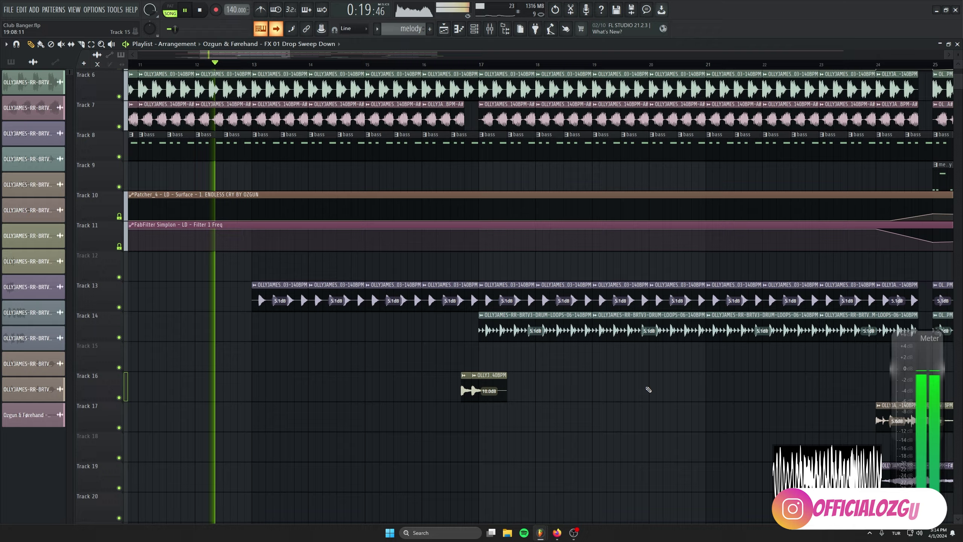
scroll(648, 389, "down", 3)
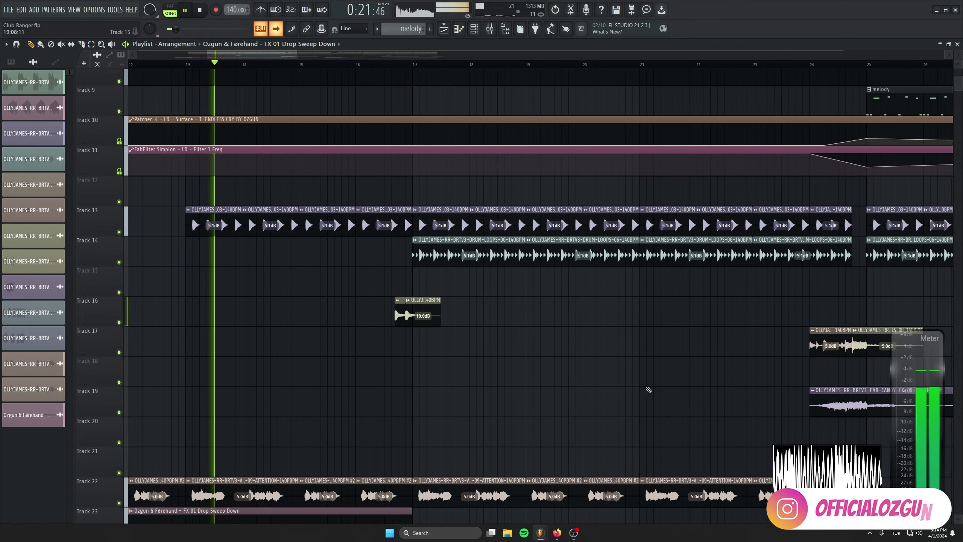
scroll(648, 390, "down", 2)
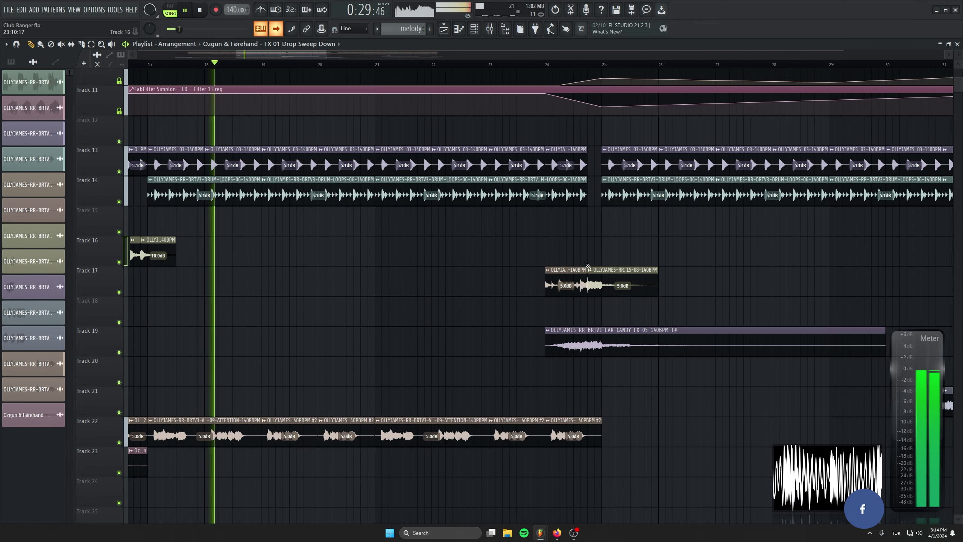
scroll(587, 266, "up", 5)
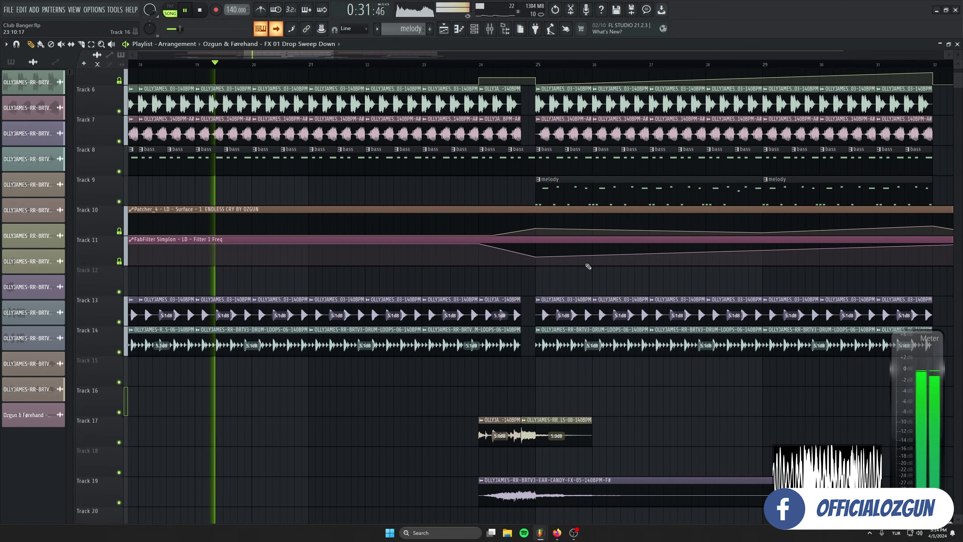
scroll(587, 266, "up", 1)
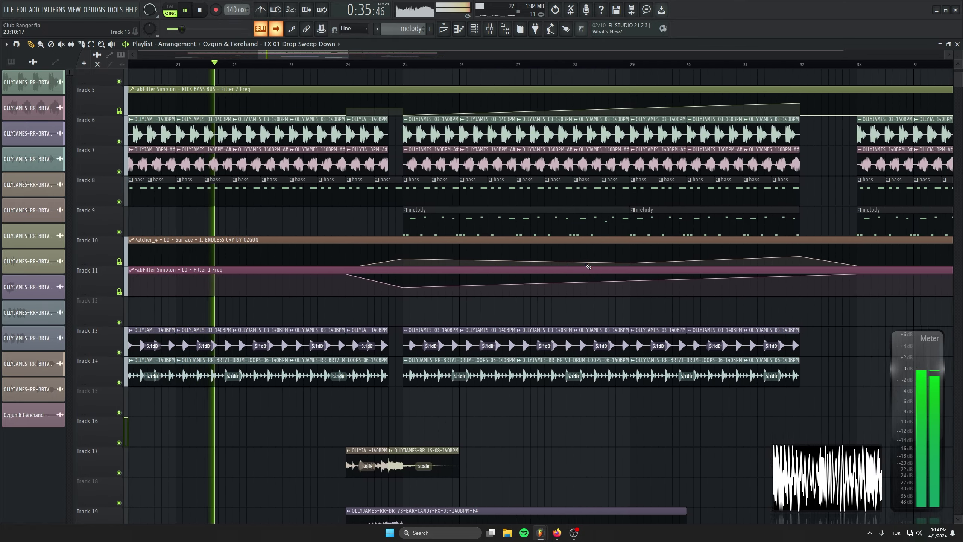
scroll(587, 265, "down", 1)
scroll(587, 360, "down", 1)
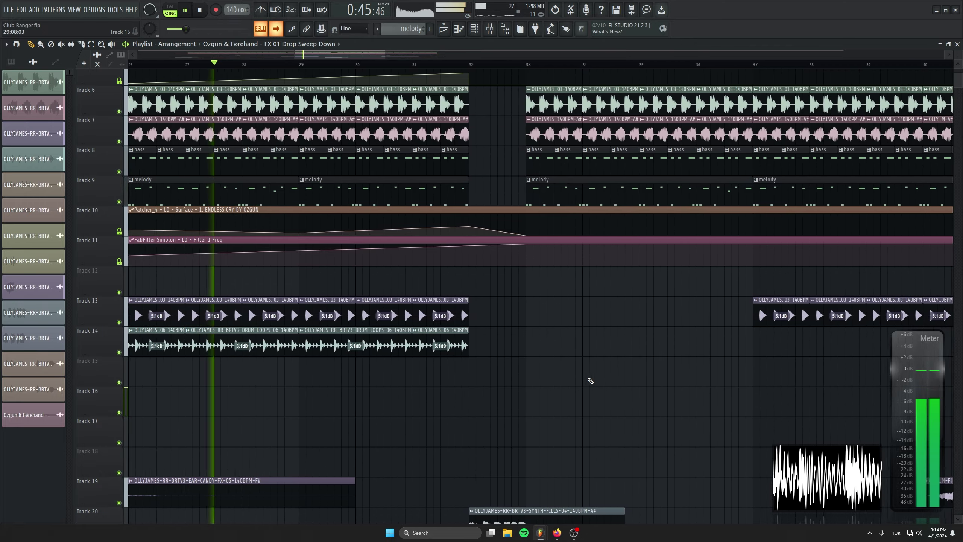
scroll(590, 381, "up", 1)
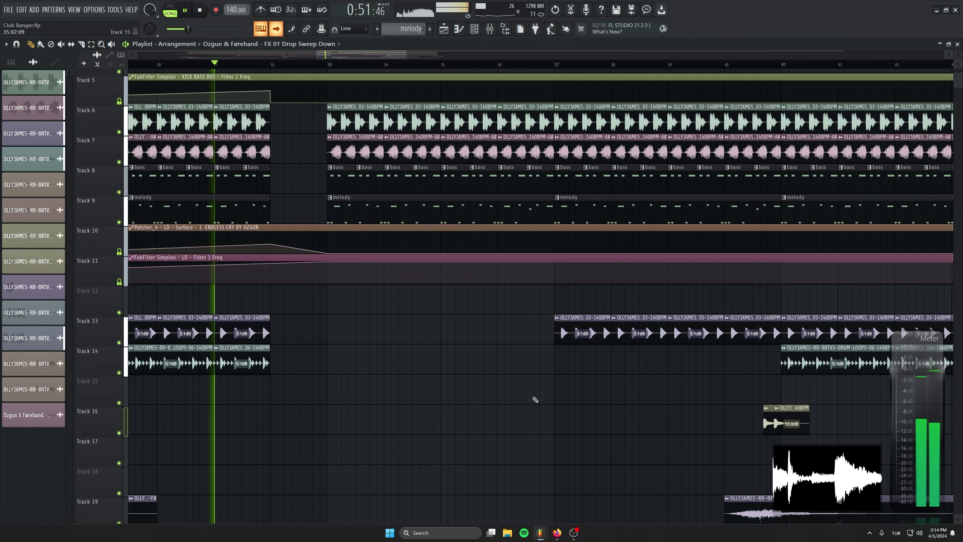
scroll(535, 399, "down", 1)
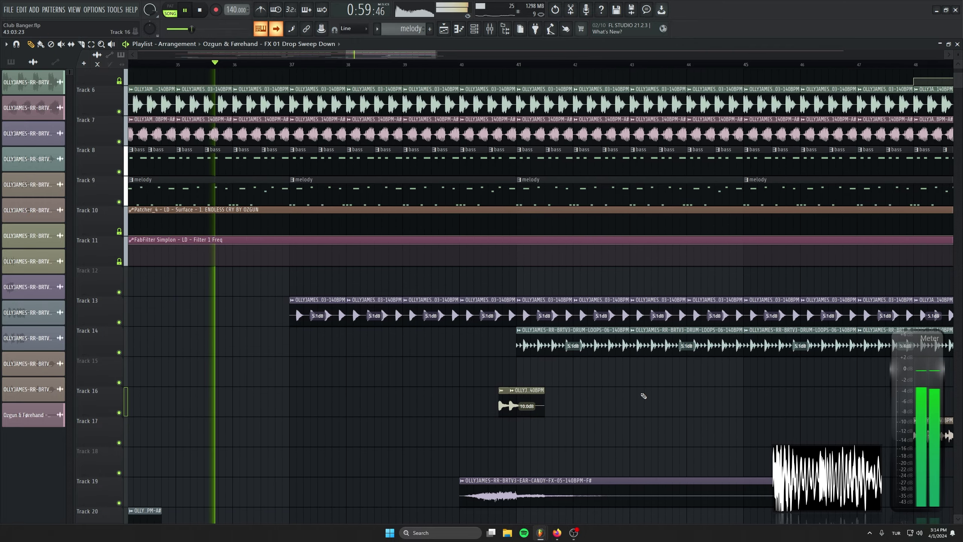
scroll(641, 395, "down", 1)
scroll(640, 396, "down", 3)
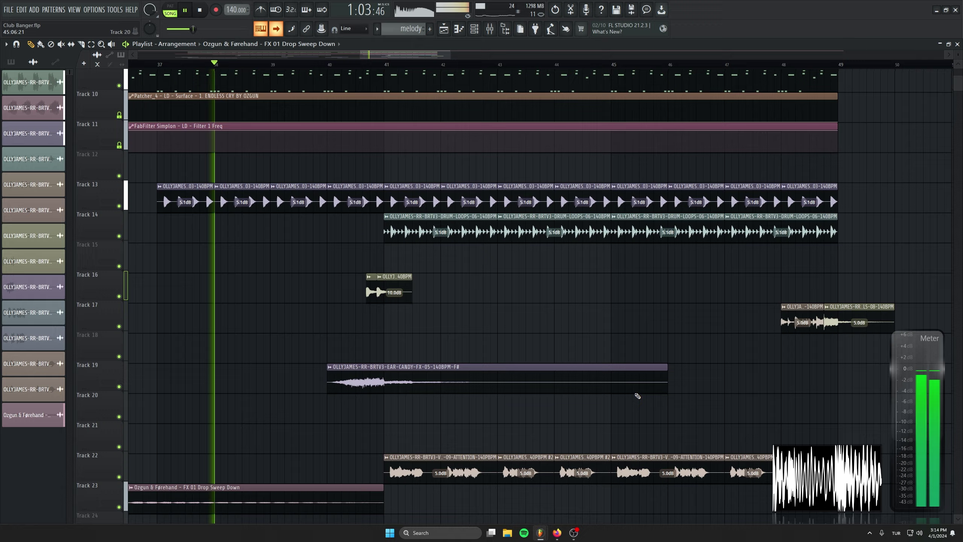
scroll(636, 394, "up", 1)
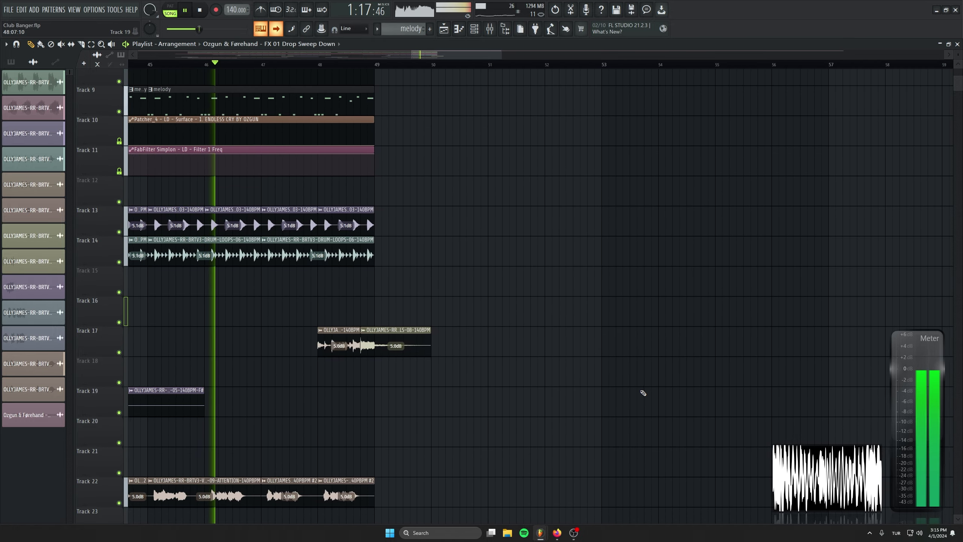
scroll(643, 392, "up", 3)
scroll(643, 393, "up", 4)
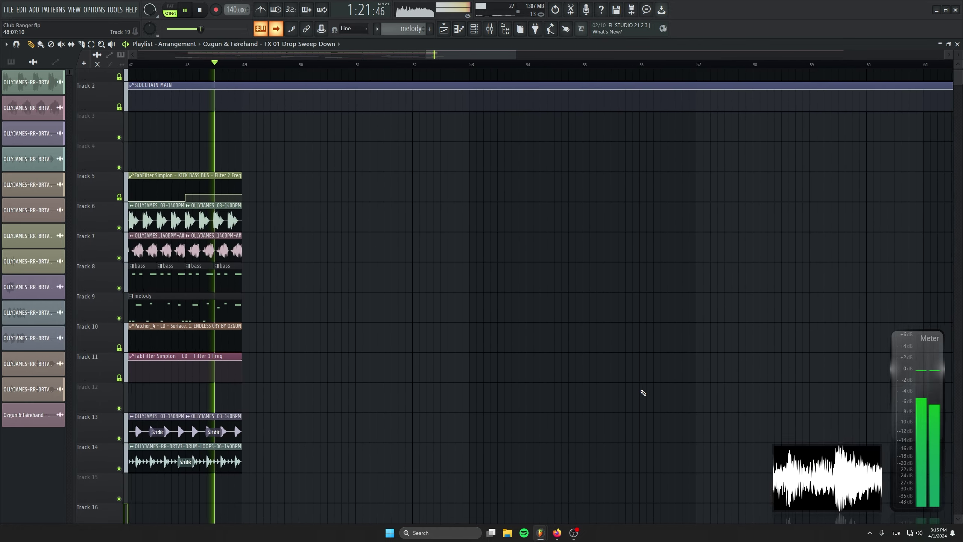
scroll(640, 392, "down", 4)
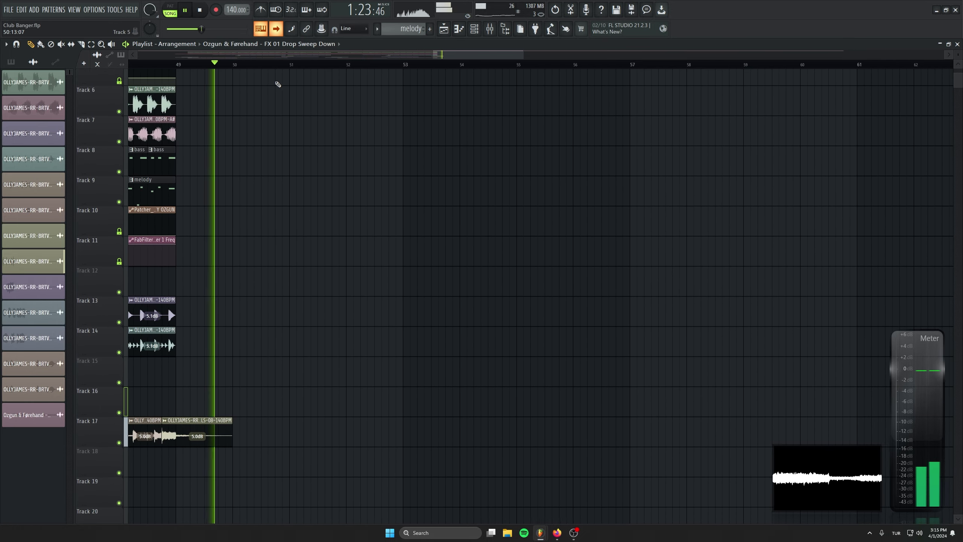